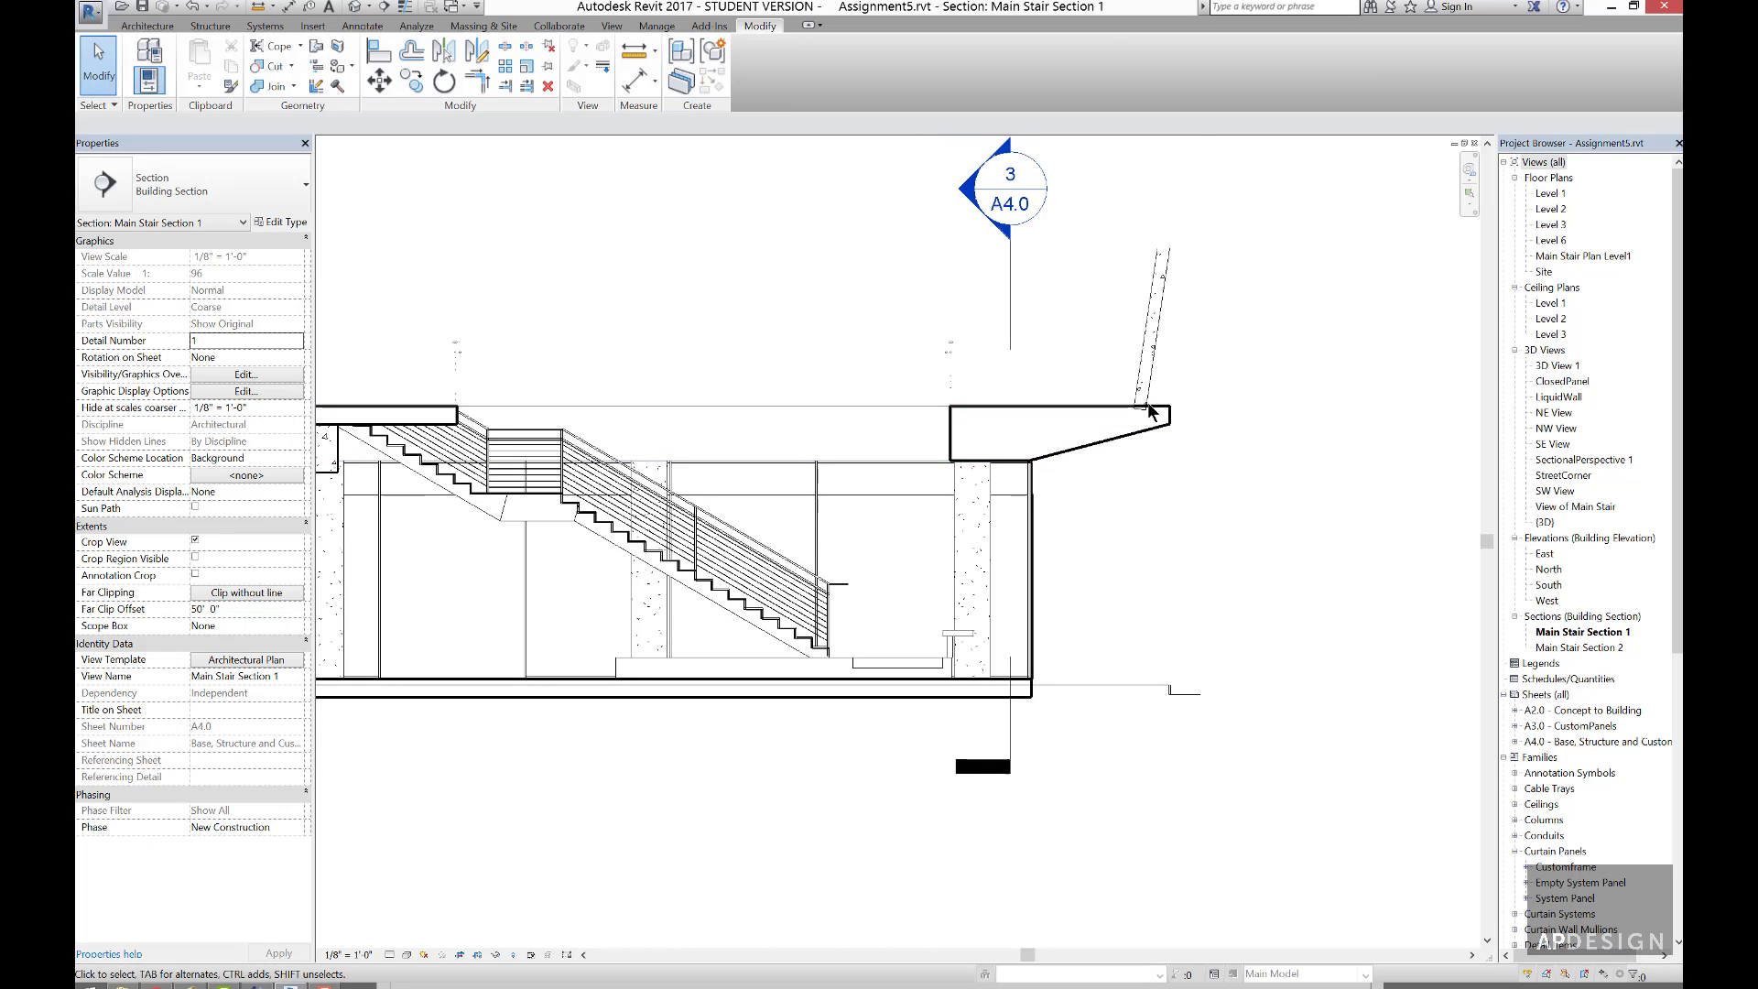
{"action": "scroll", "coordinate": [1135, 444], "scroll_direction": "up", "scroll_amount": 3}
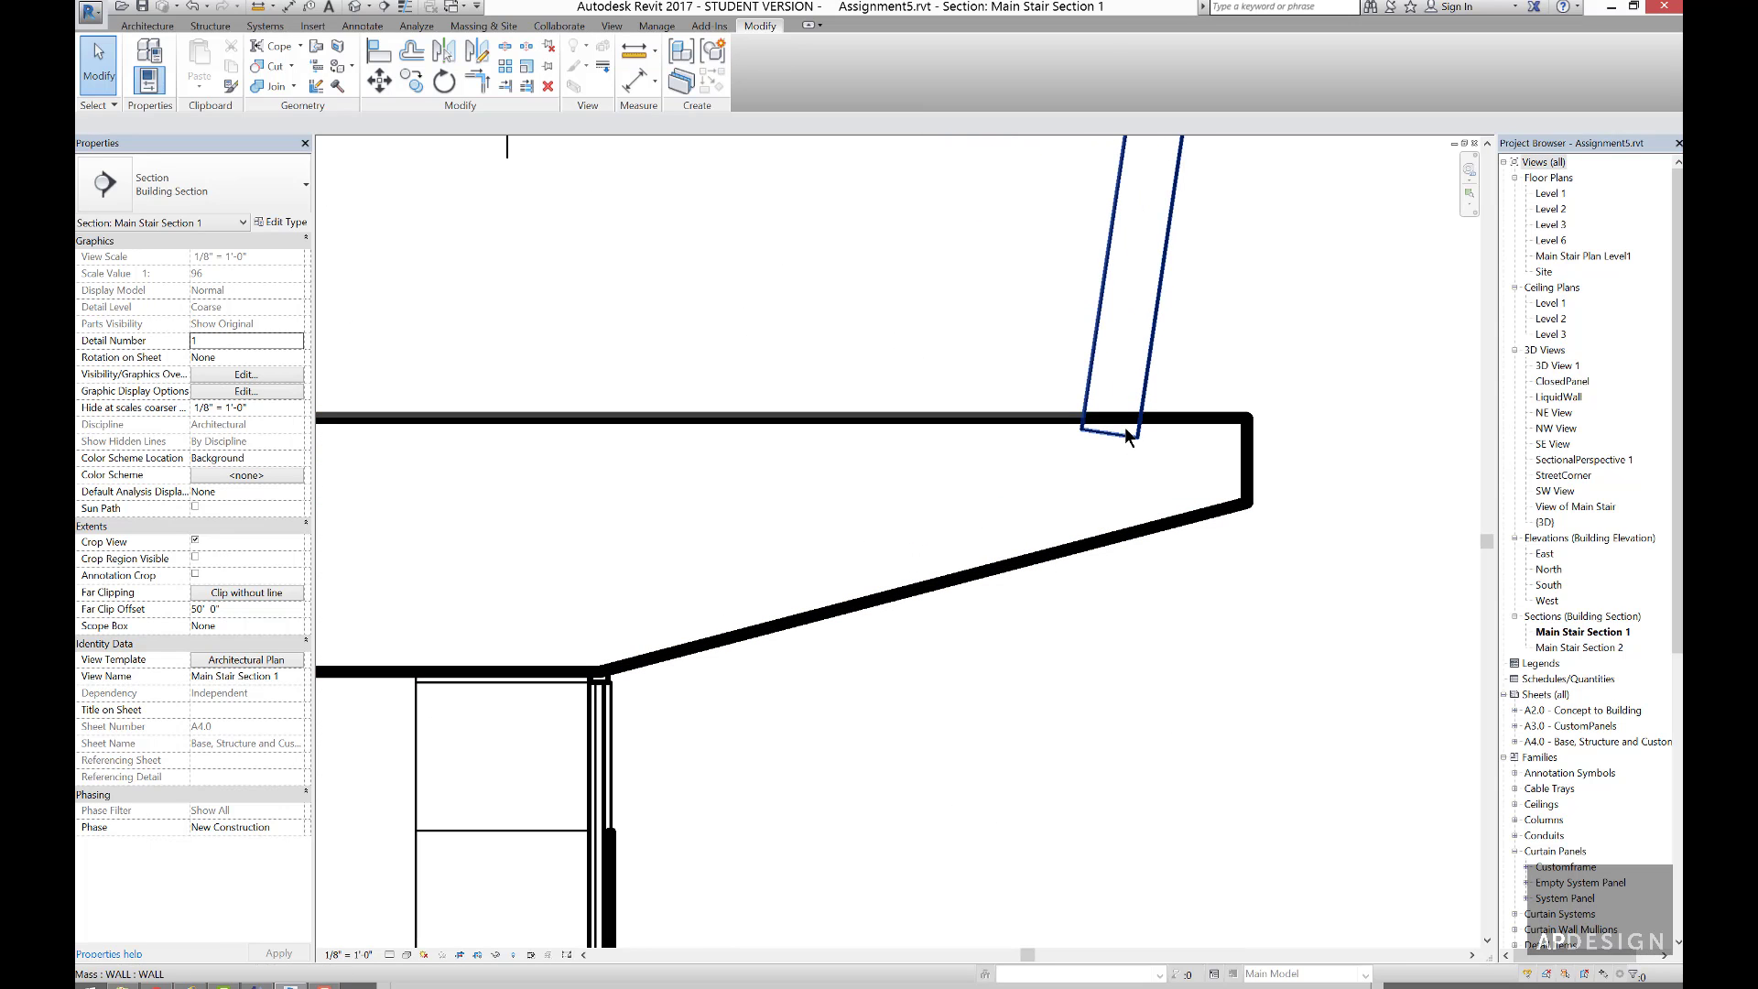
{"action": "scroll", "coordinate": [1149, 367], "scroll_direction": "down", "scroll_amount": 3}
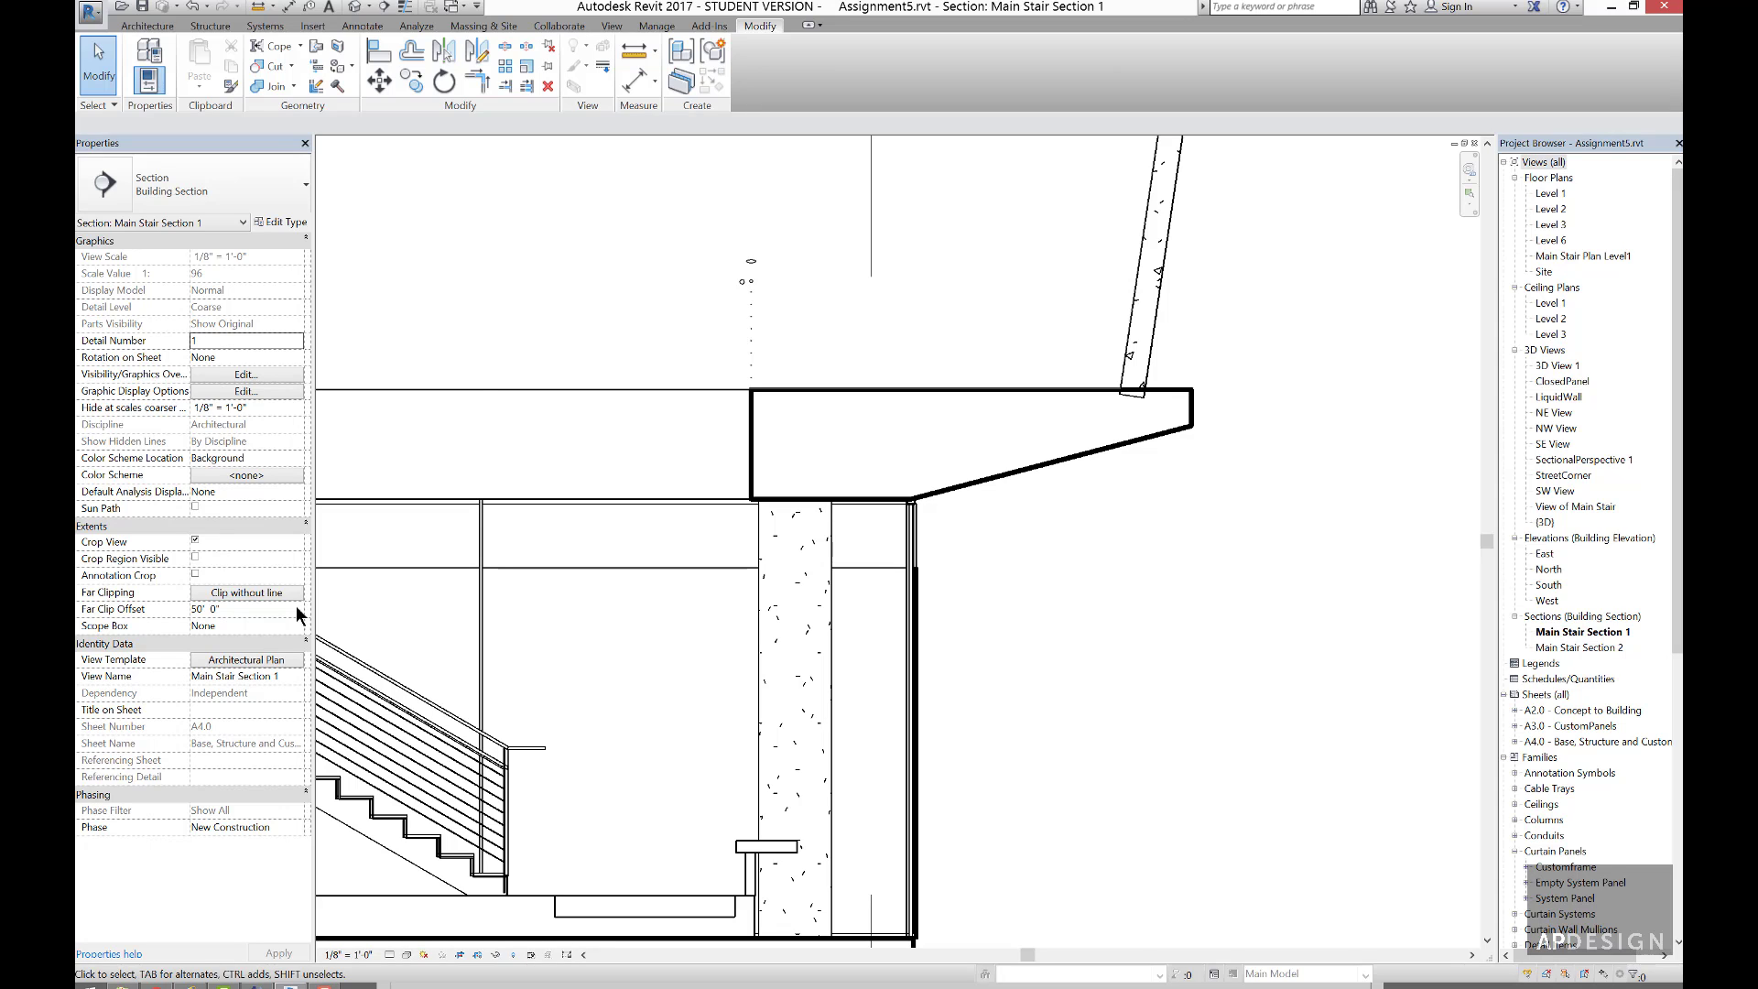
{"action": "left_click", "coordinate": [612, 25]}
{"action": "left_click", "coordinate": [144, 79]}
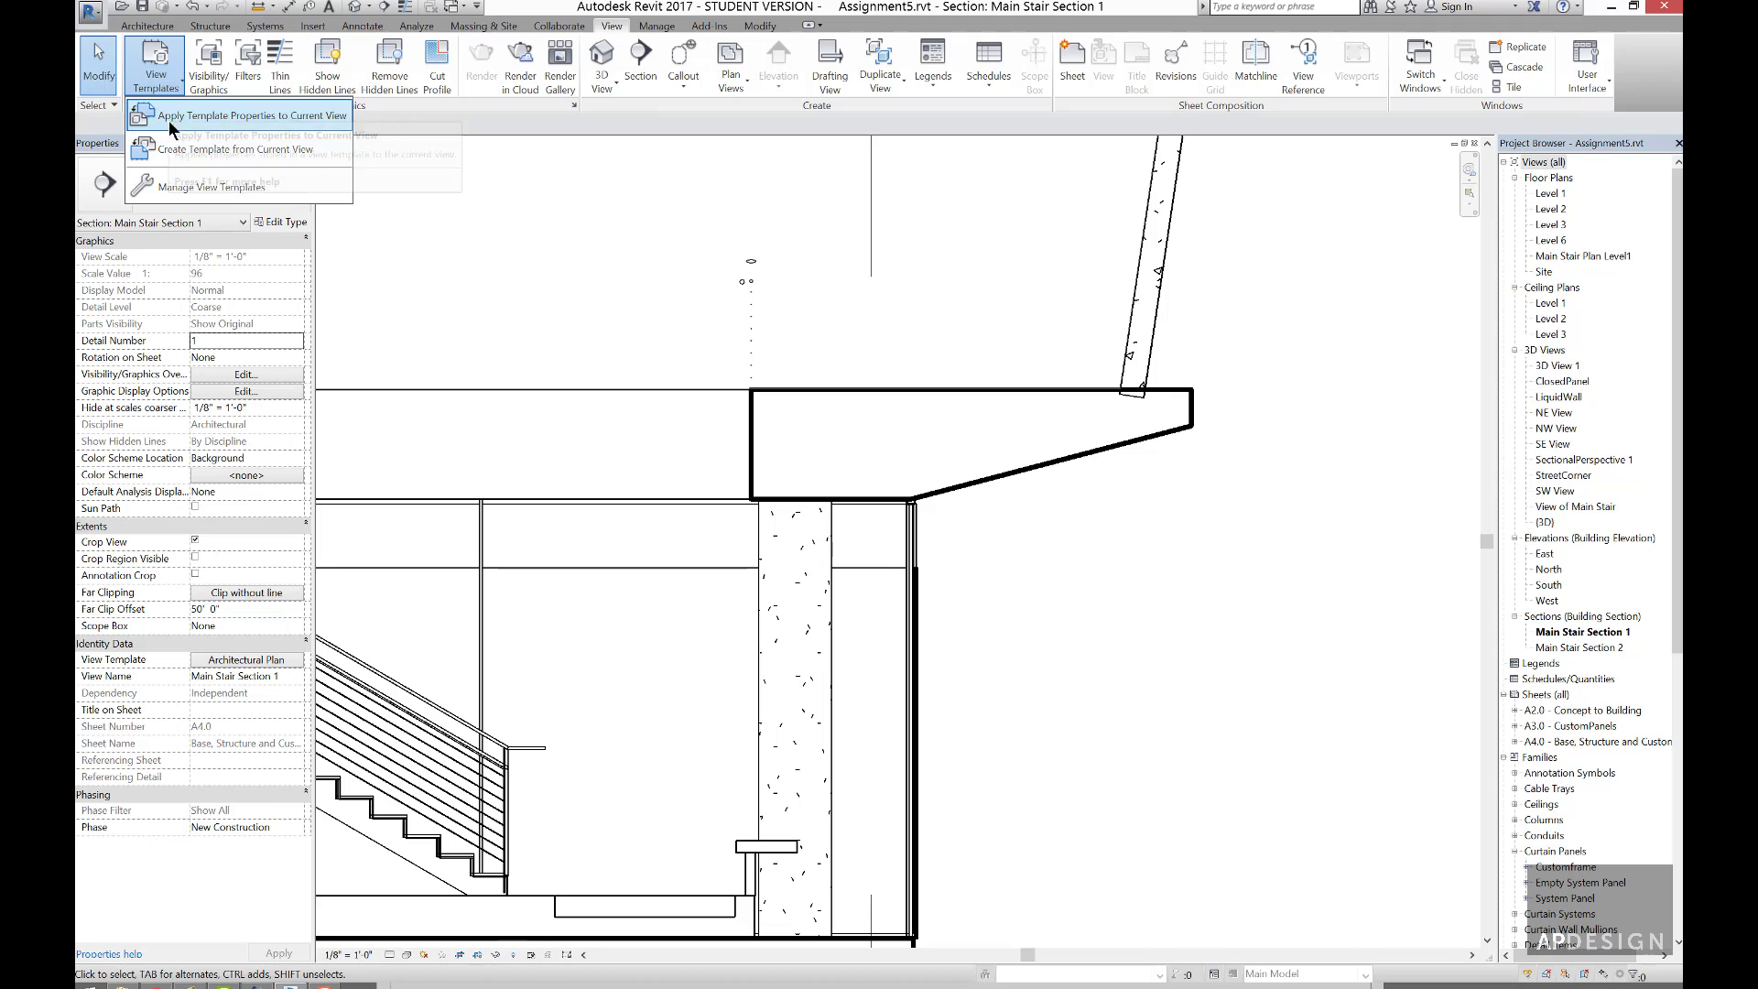
{"action": "left_click", "coordinate": [184, 187]}
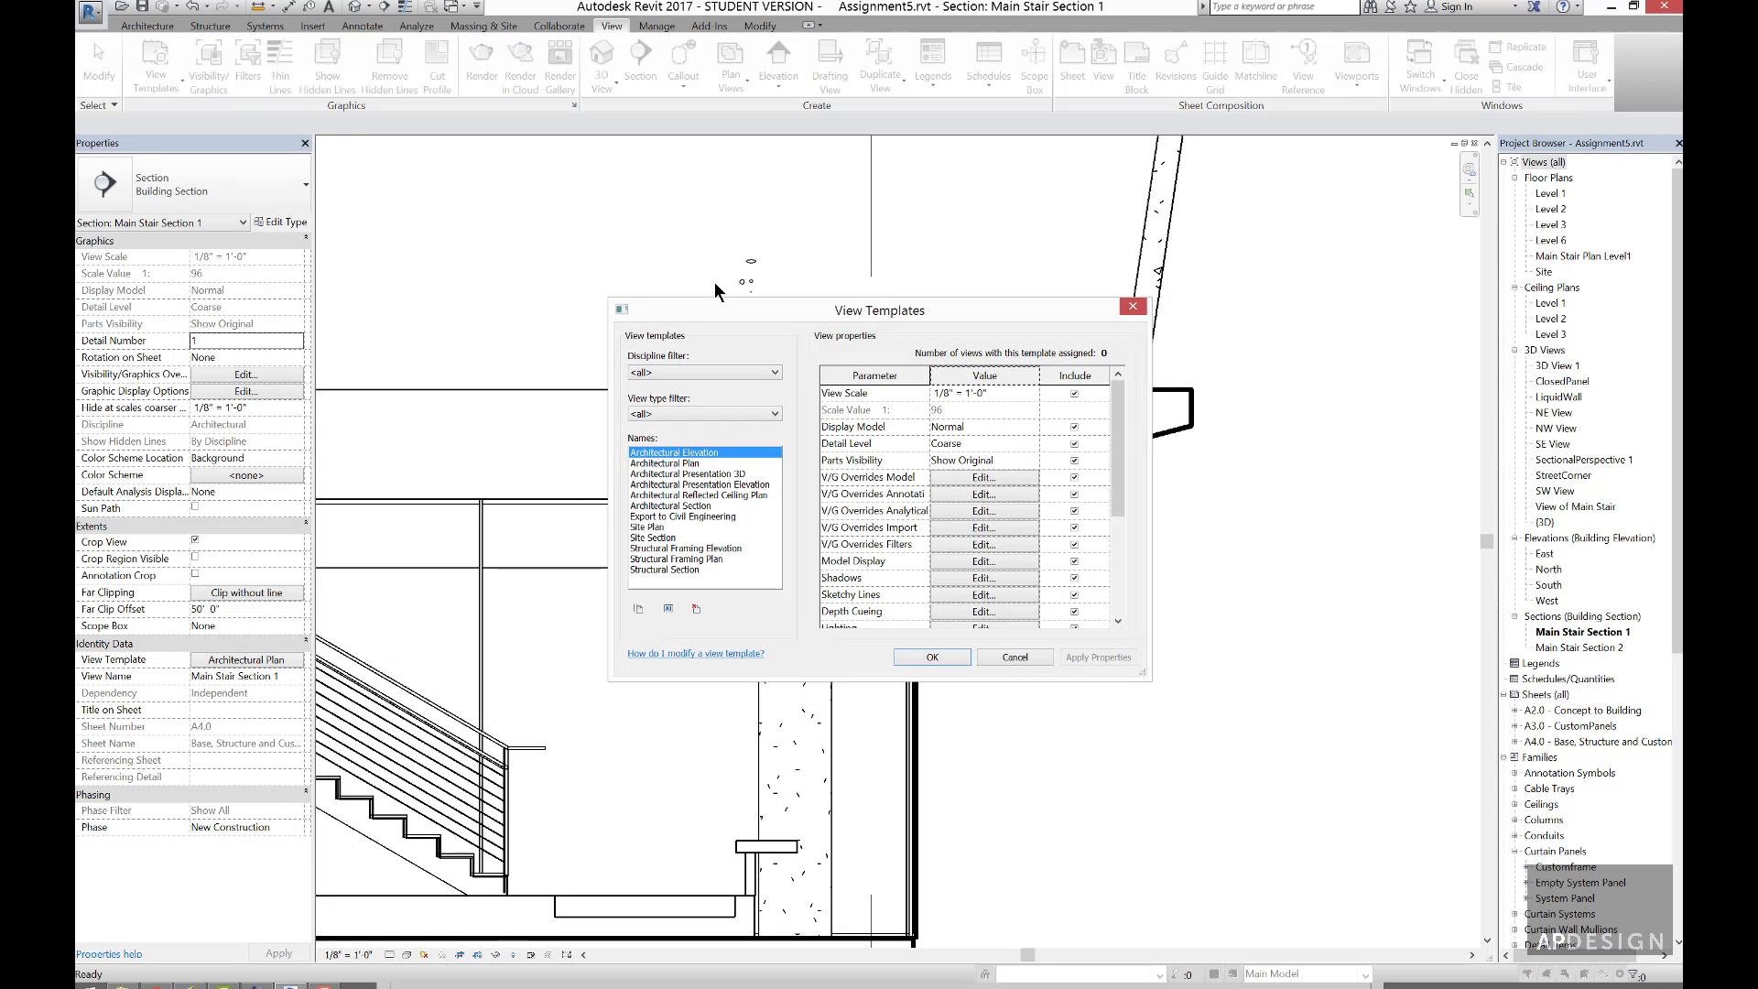
{"action": "left_click", "coordinate": [690, 464]}
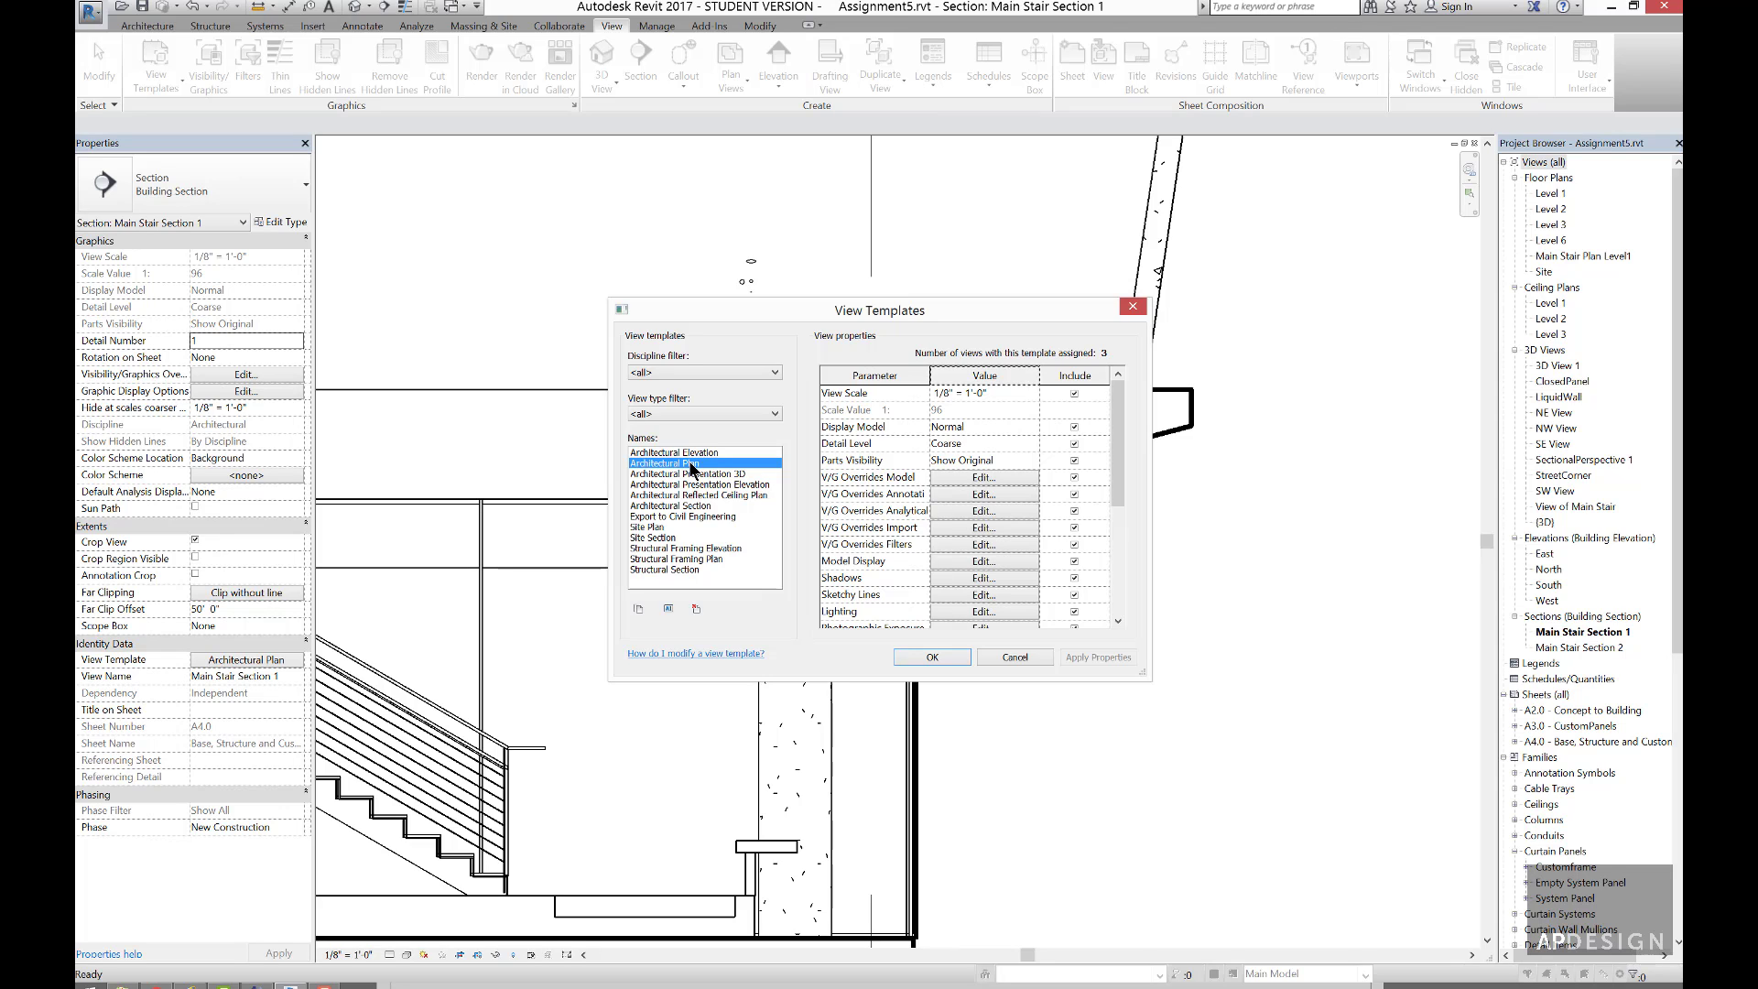
{"action": "key", "text": "Escape"}
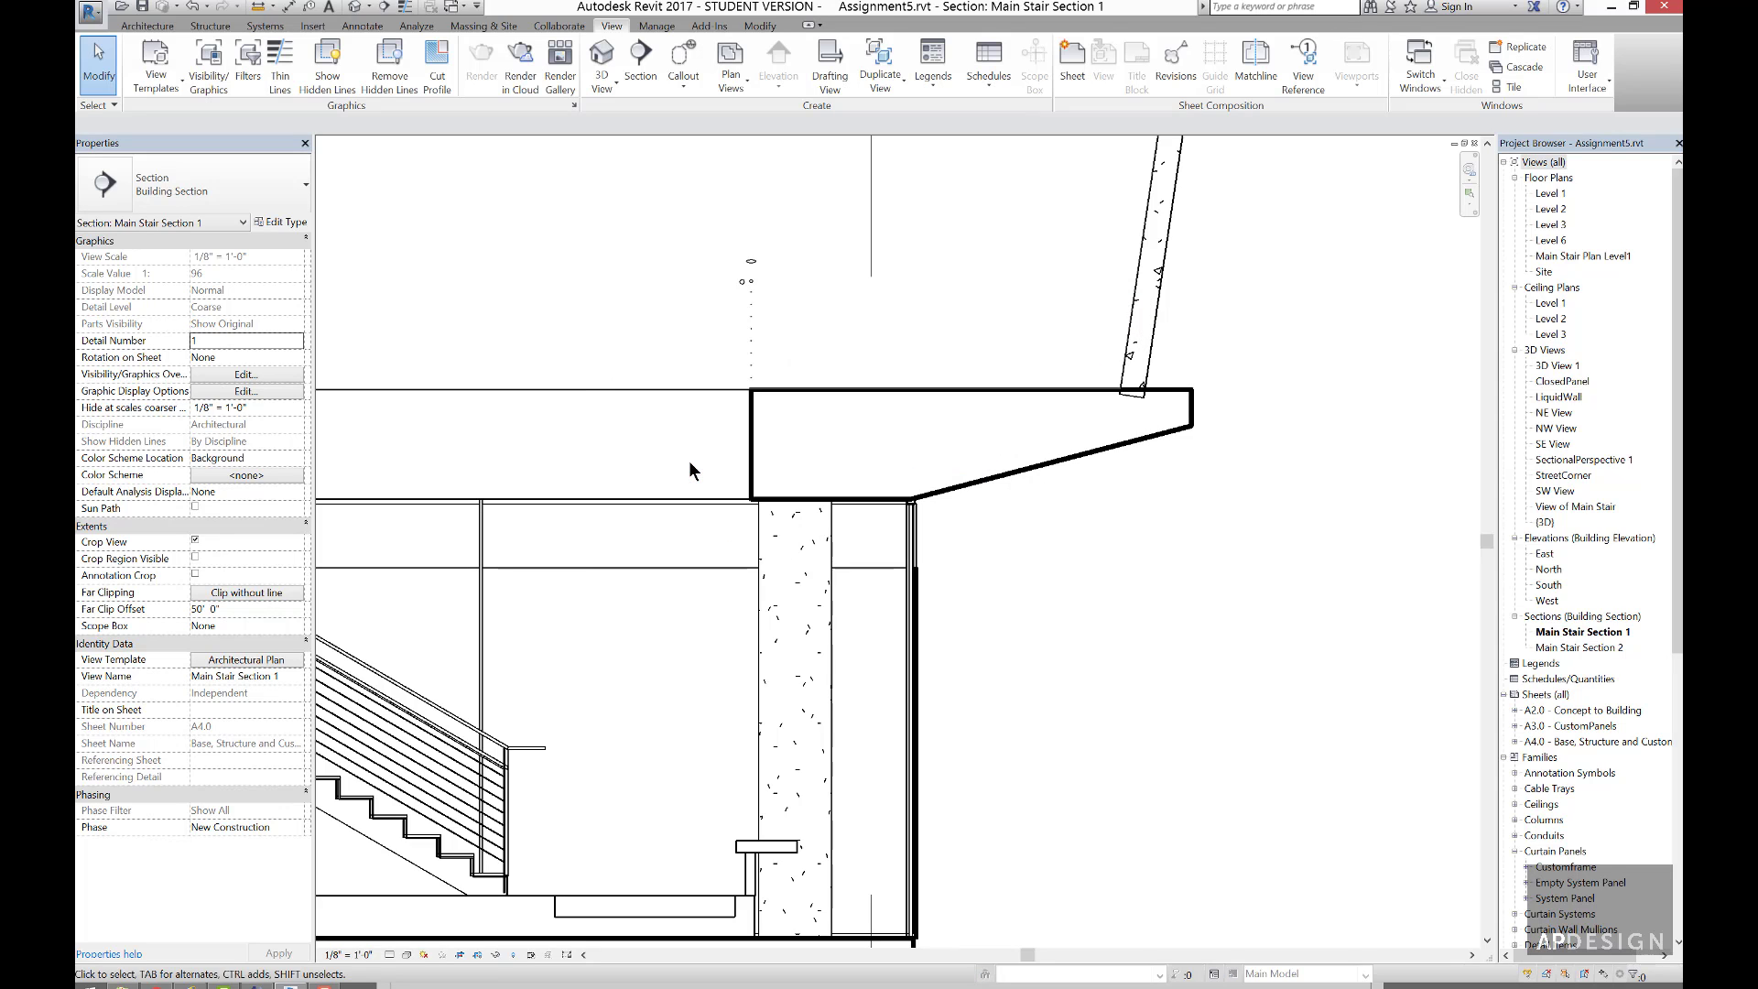
- Rename the Architectural Plan view template to OrthoDrawings and accept the view template settings
{"action": "left_click", "coordinate": [154, 79]}
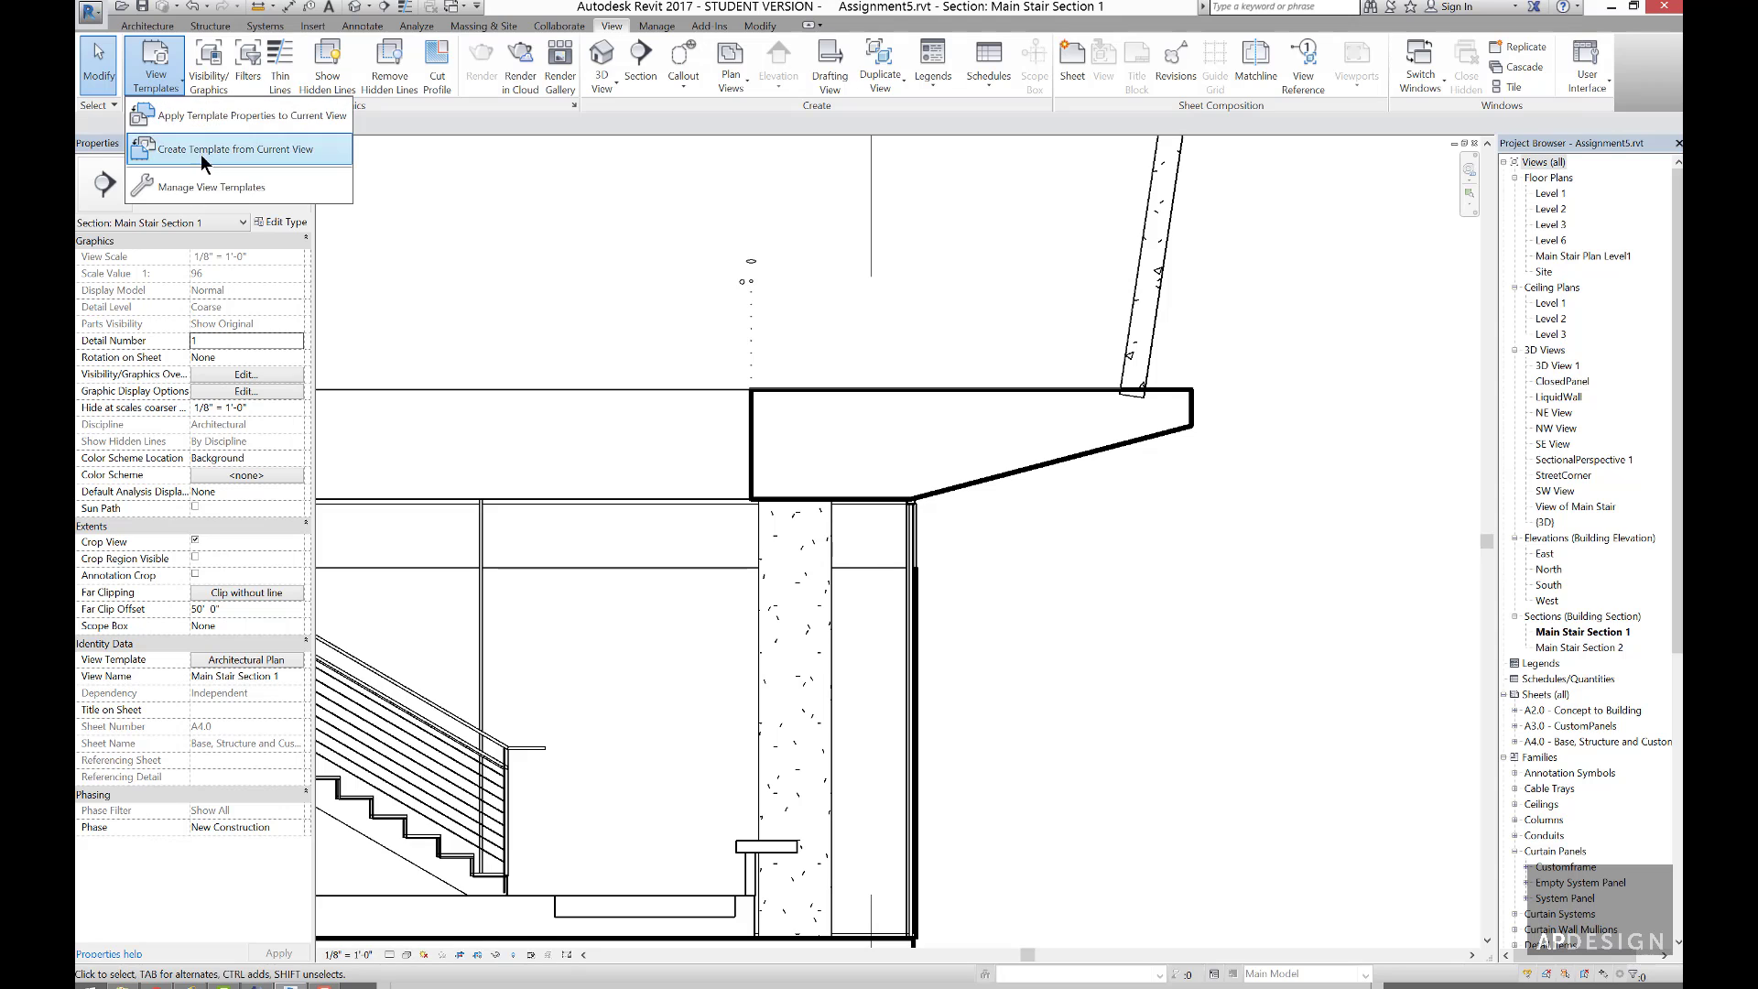
{"action": "left_click", "coordinate": [201, 184]}
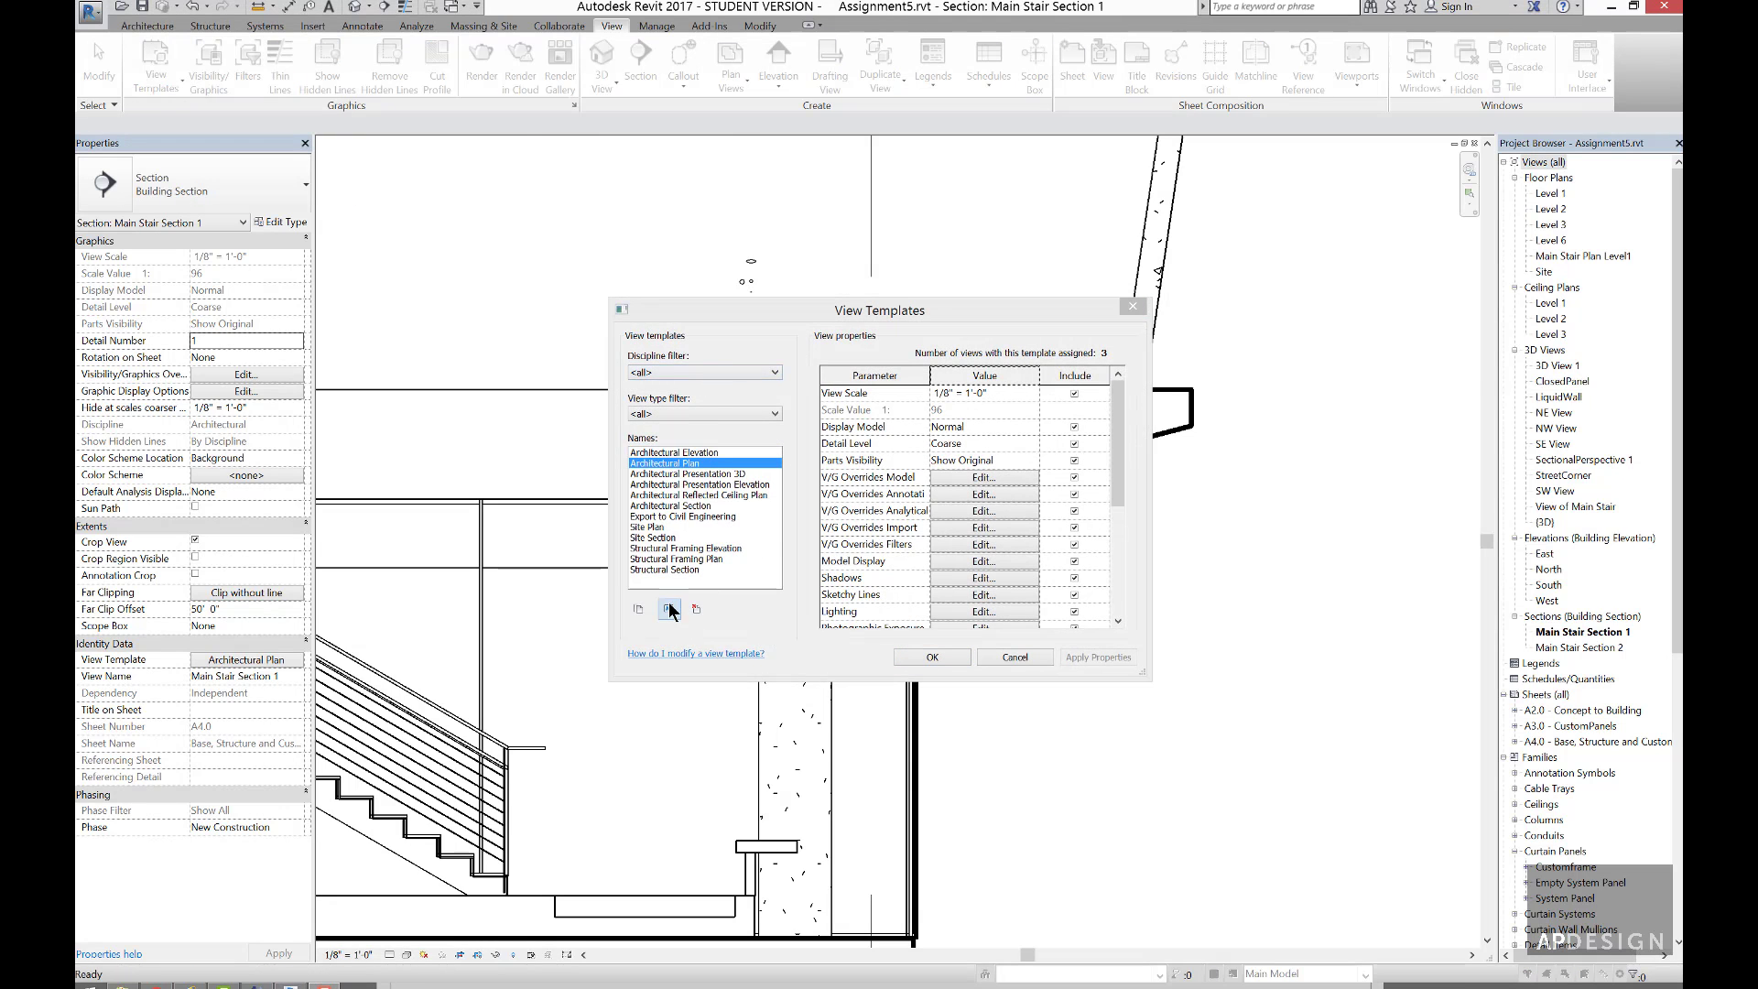
{"action": "left_click", "coordinate": [668, 609]}
{"action": "type", "text": "OrthoDrawings"}
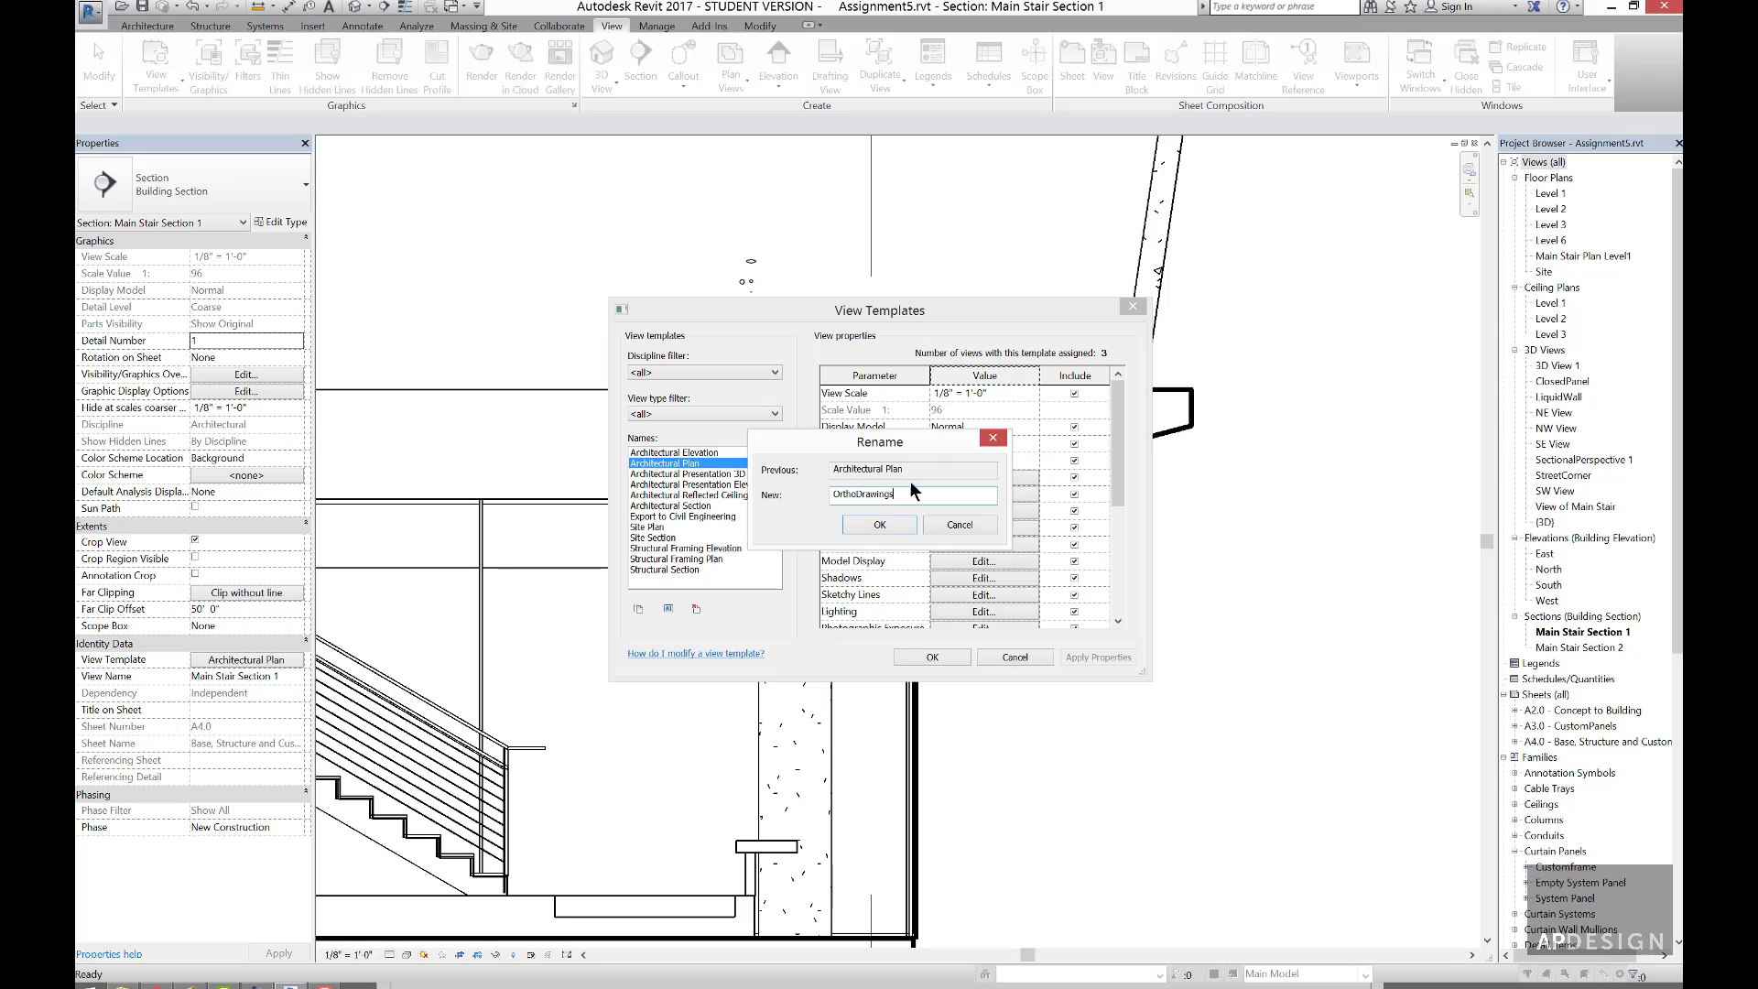
{"action": "left_click", "coordinate": [879, 524]}
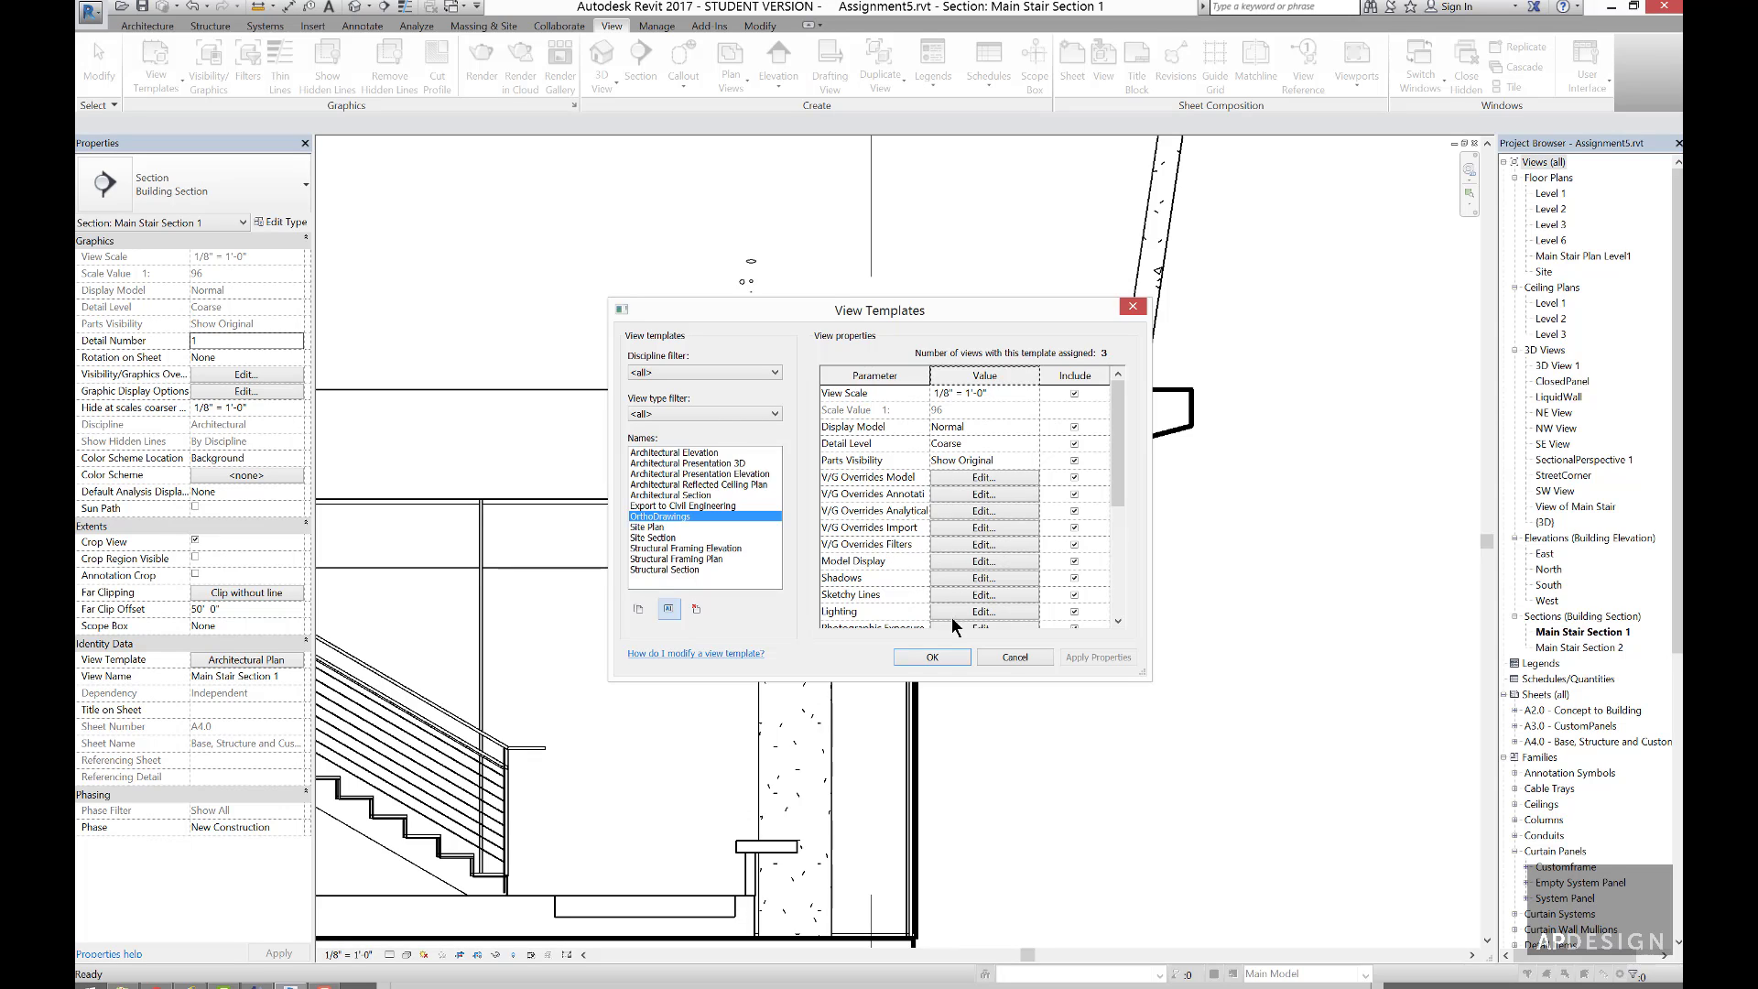
{"action": "left_click", "coordinate": [932, 657]}
{"action": "left_click", "coordinate": [1152, 349]}
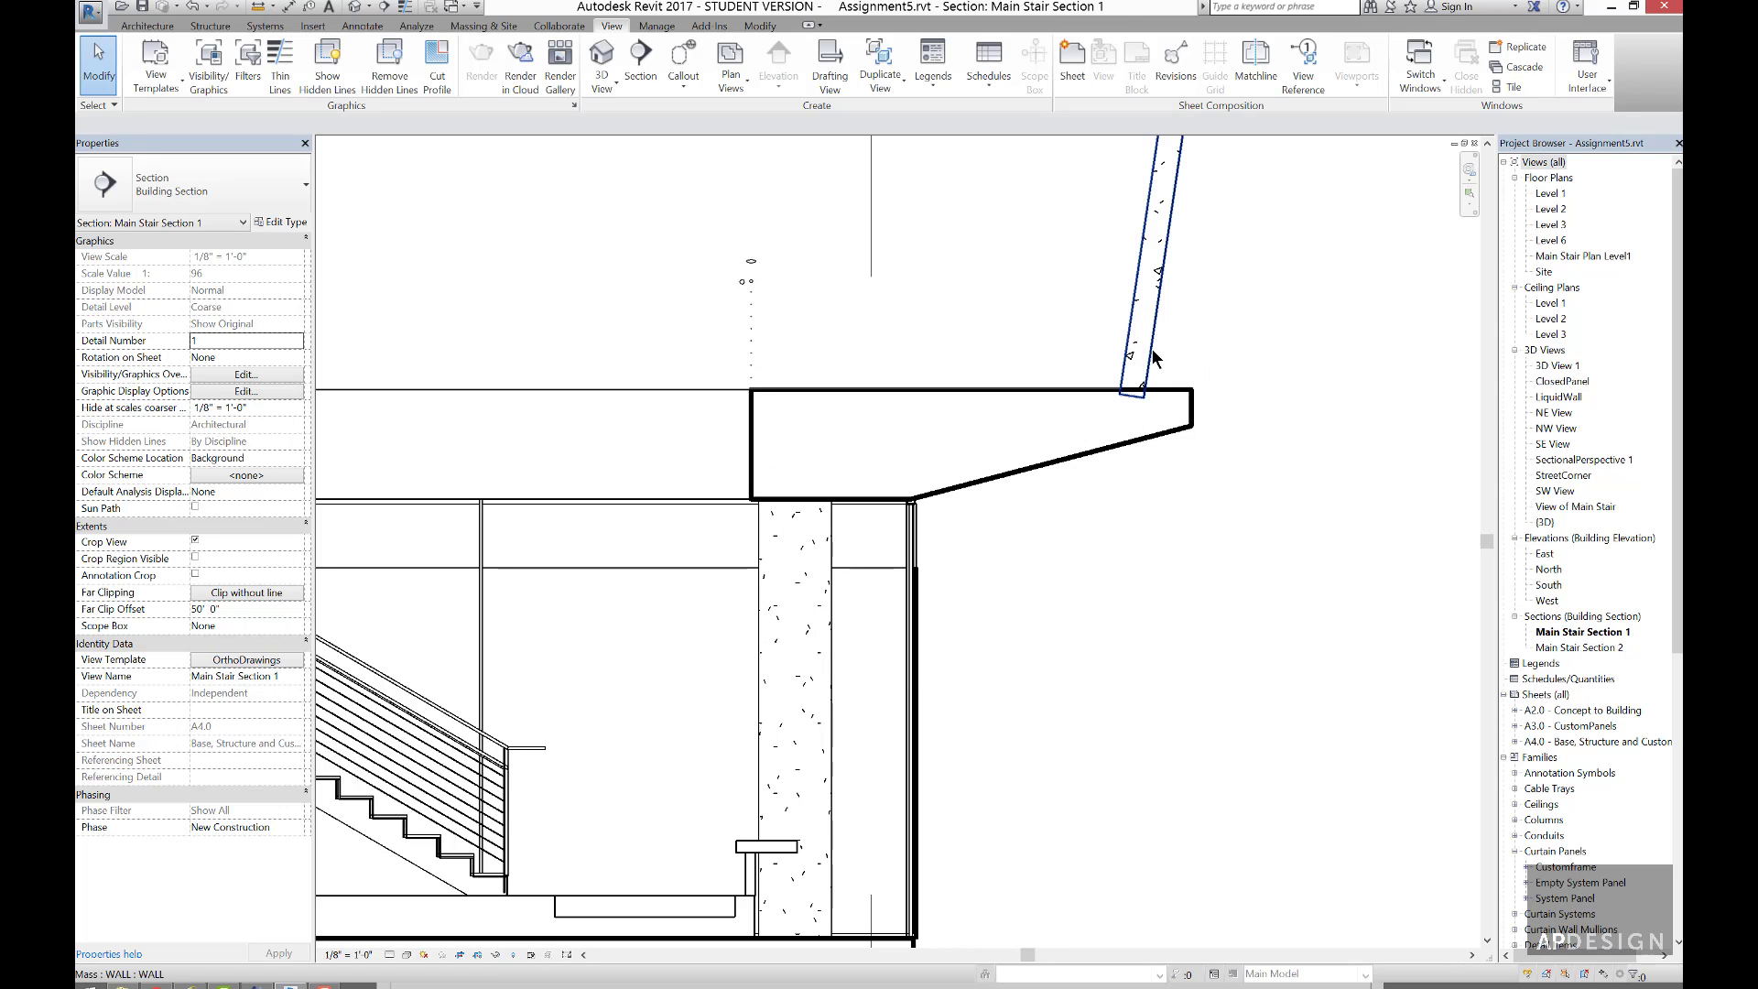
{"action": "key", "text": "Escape"}
- Set the cut line weight of the Generic Models category to 5 in the Object Styles and accept the graphics settings
{"action": "key", "text": "v"}
{"action": "key", "text": "g"}
{"action": "left_click", "coordinate": [1074, 491]}
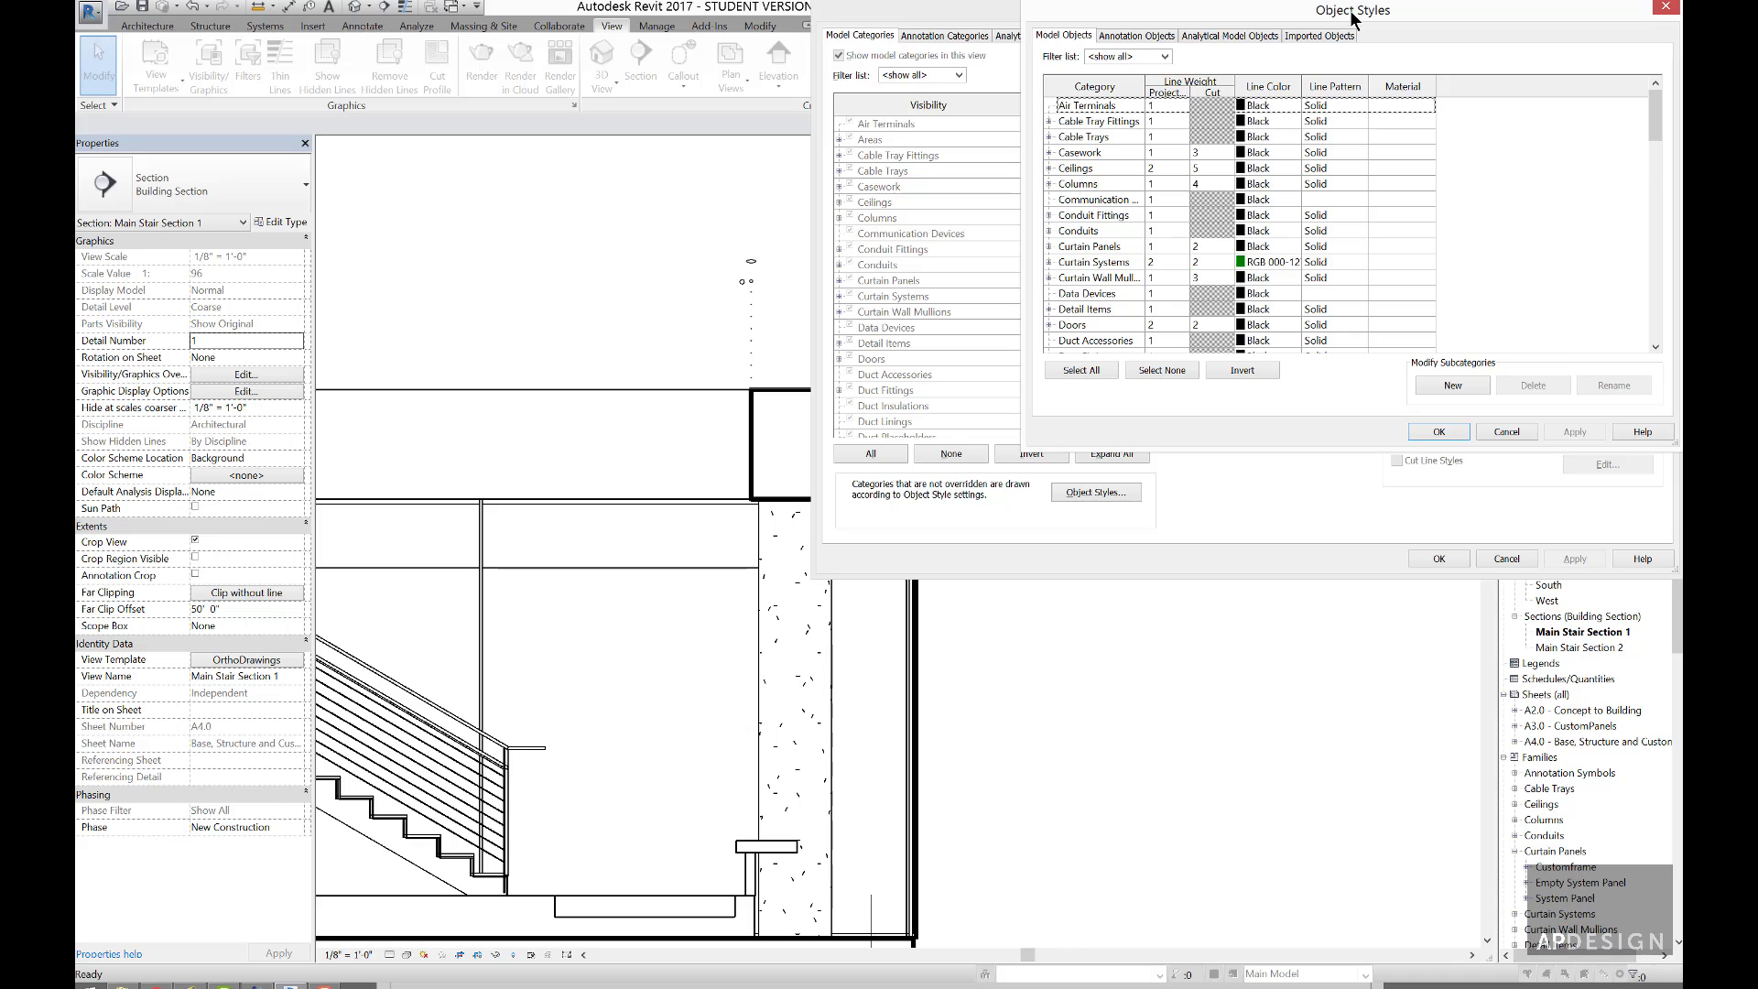
{"action": "left_click_drag", "start_coordinate": [1353, 13], "coordinate": [740, 269]}
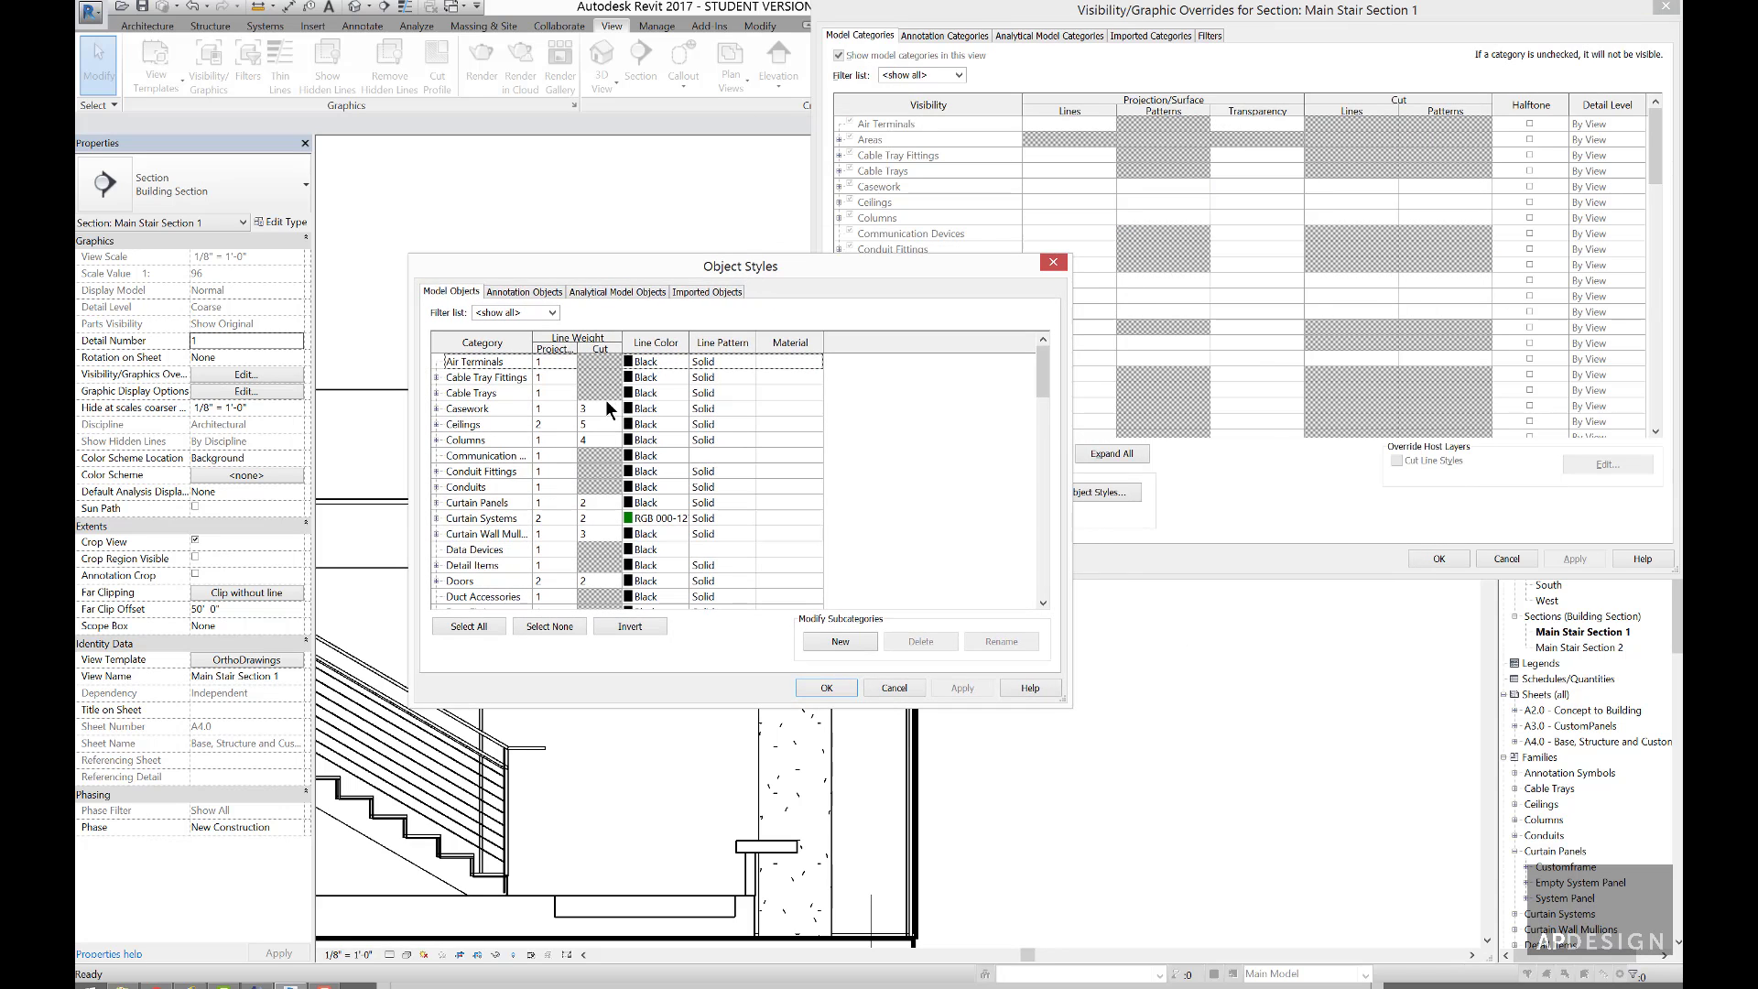
{"action": "scroll", "coordinate": [603, 399], "scroll_direction": "down", "scroll_amount": 5}
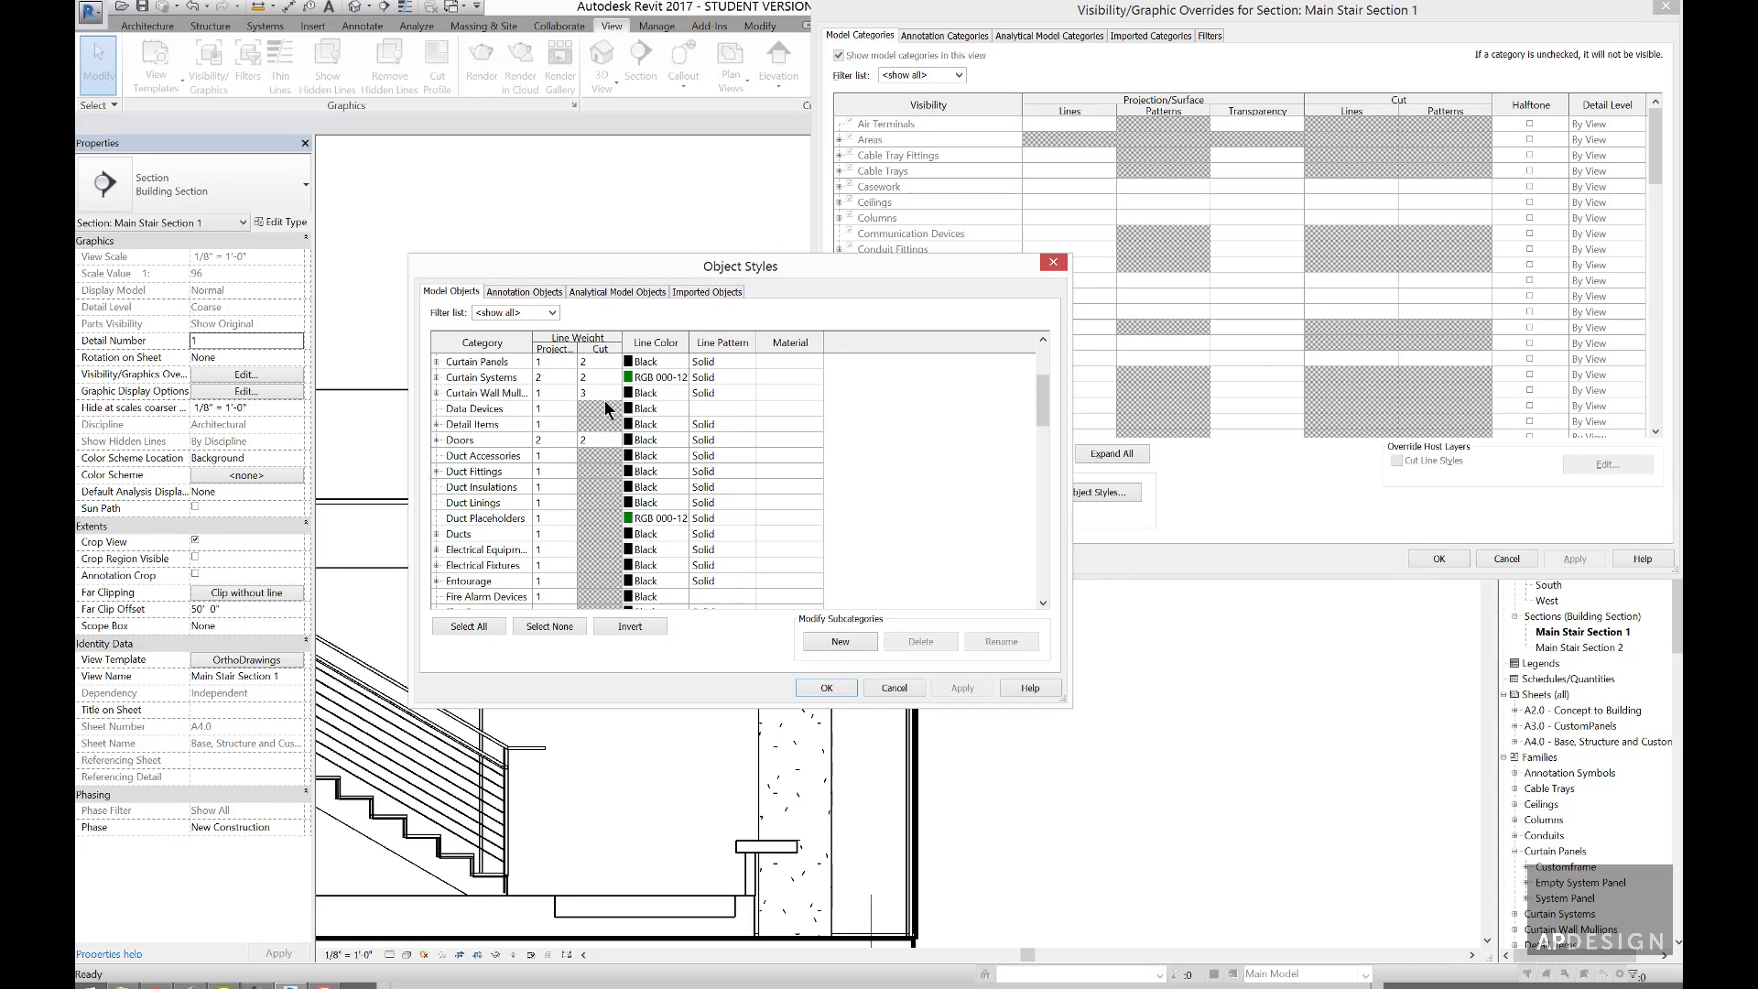
{"action": "scroll", "coordinate": [604, 400], "scroll_direction": "down", "scroll_amount": 5}
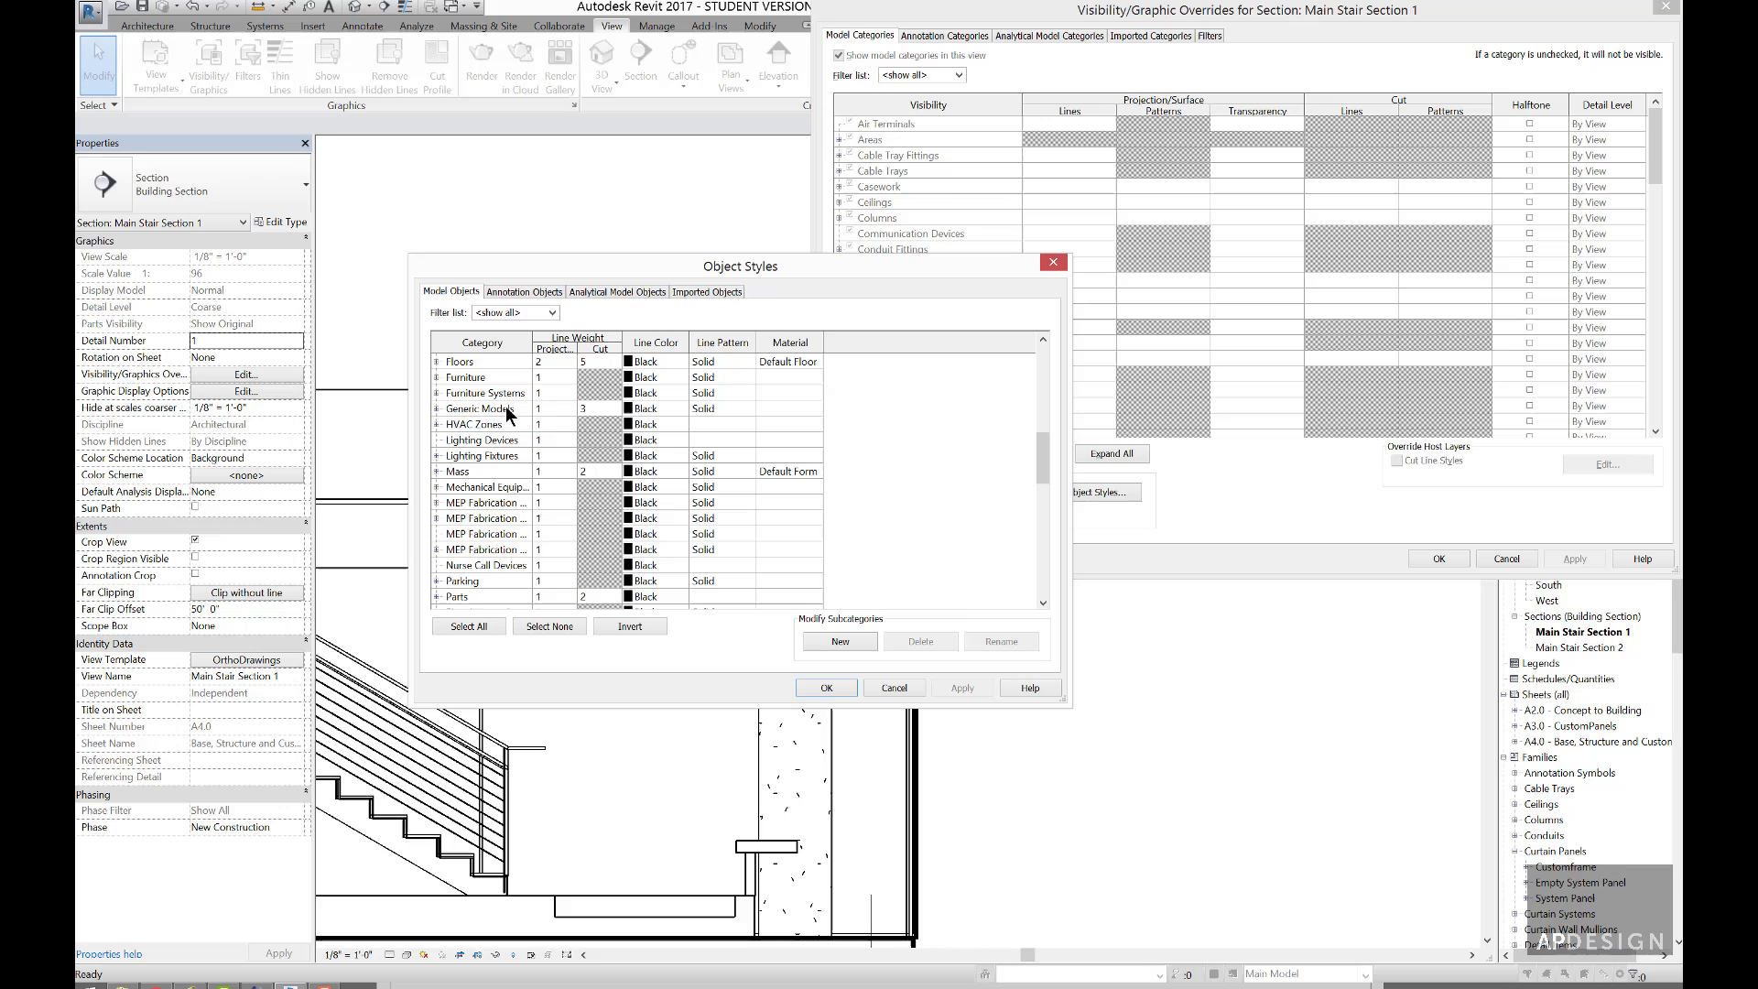
{"action": "left_click", "coordinate": [595, 409]}
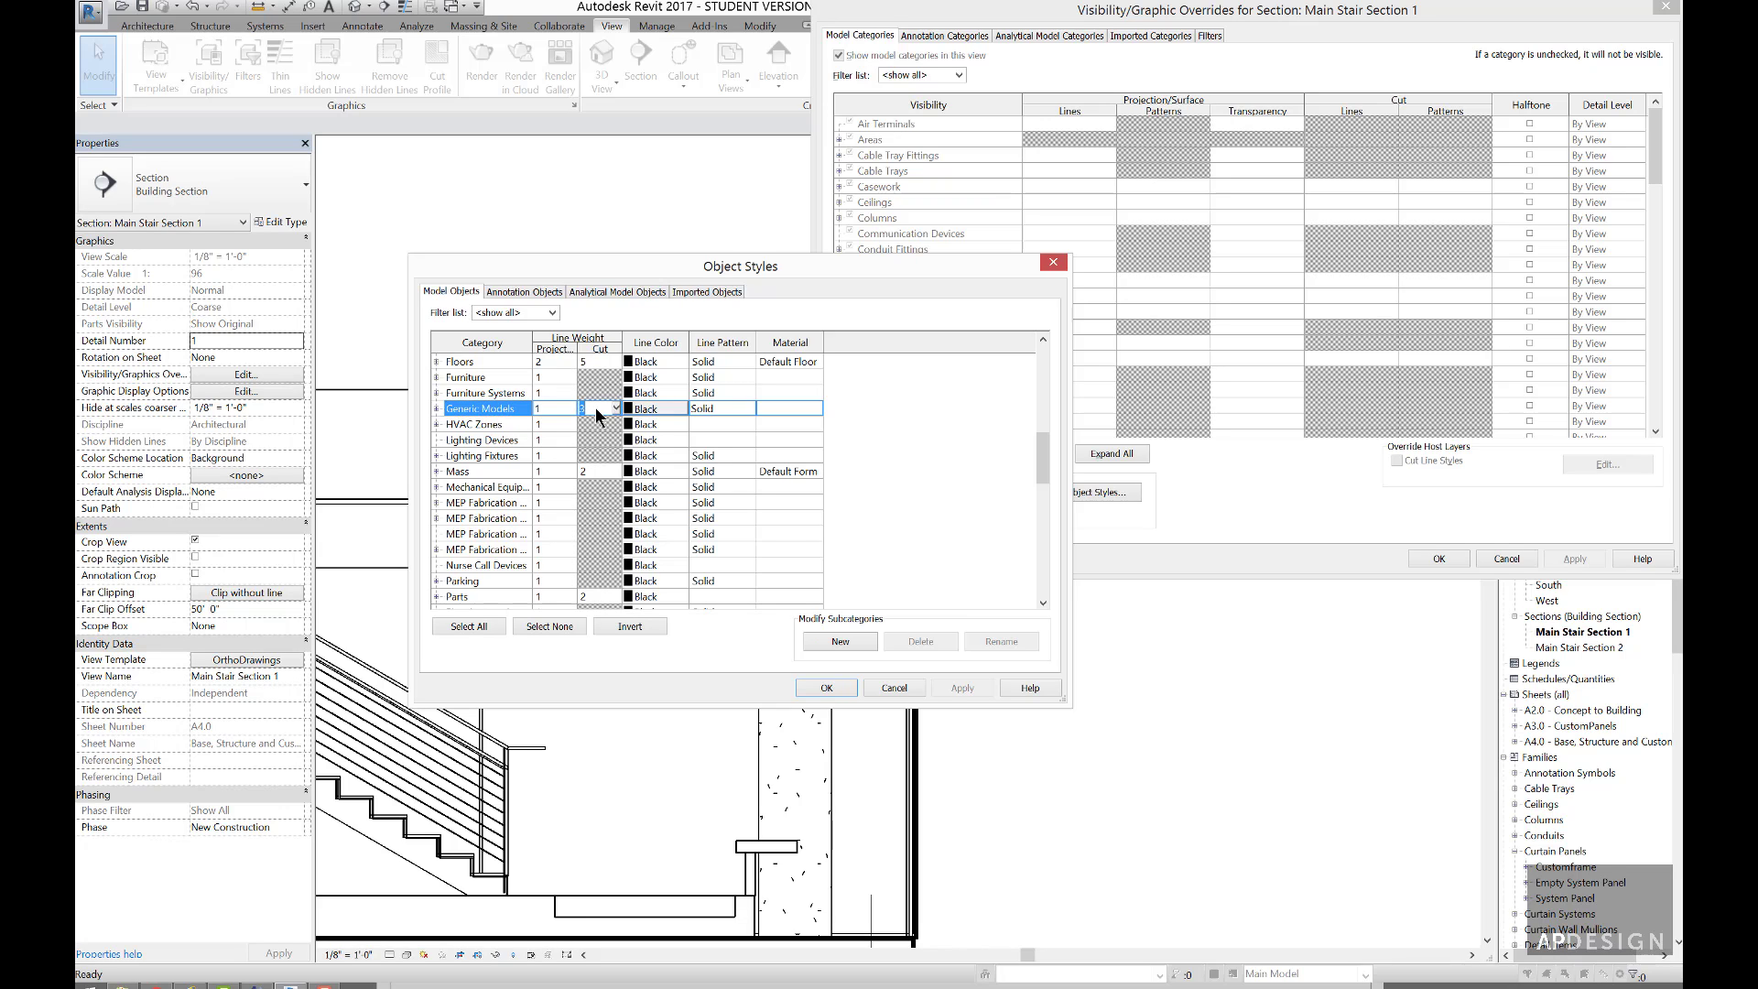
{"action": "type", "text": "5"}
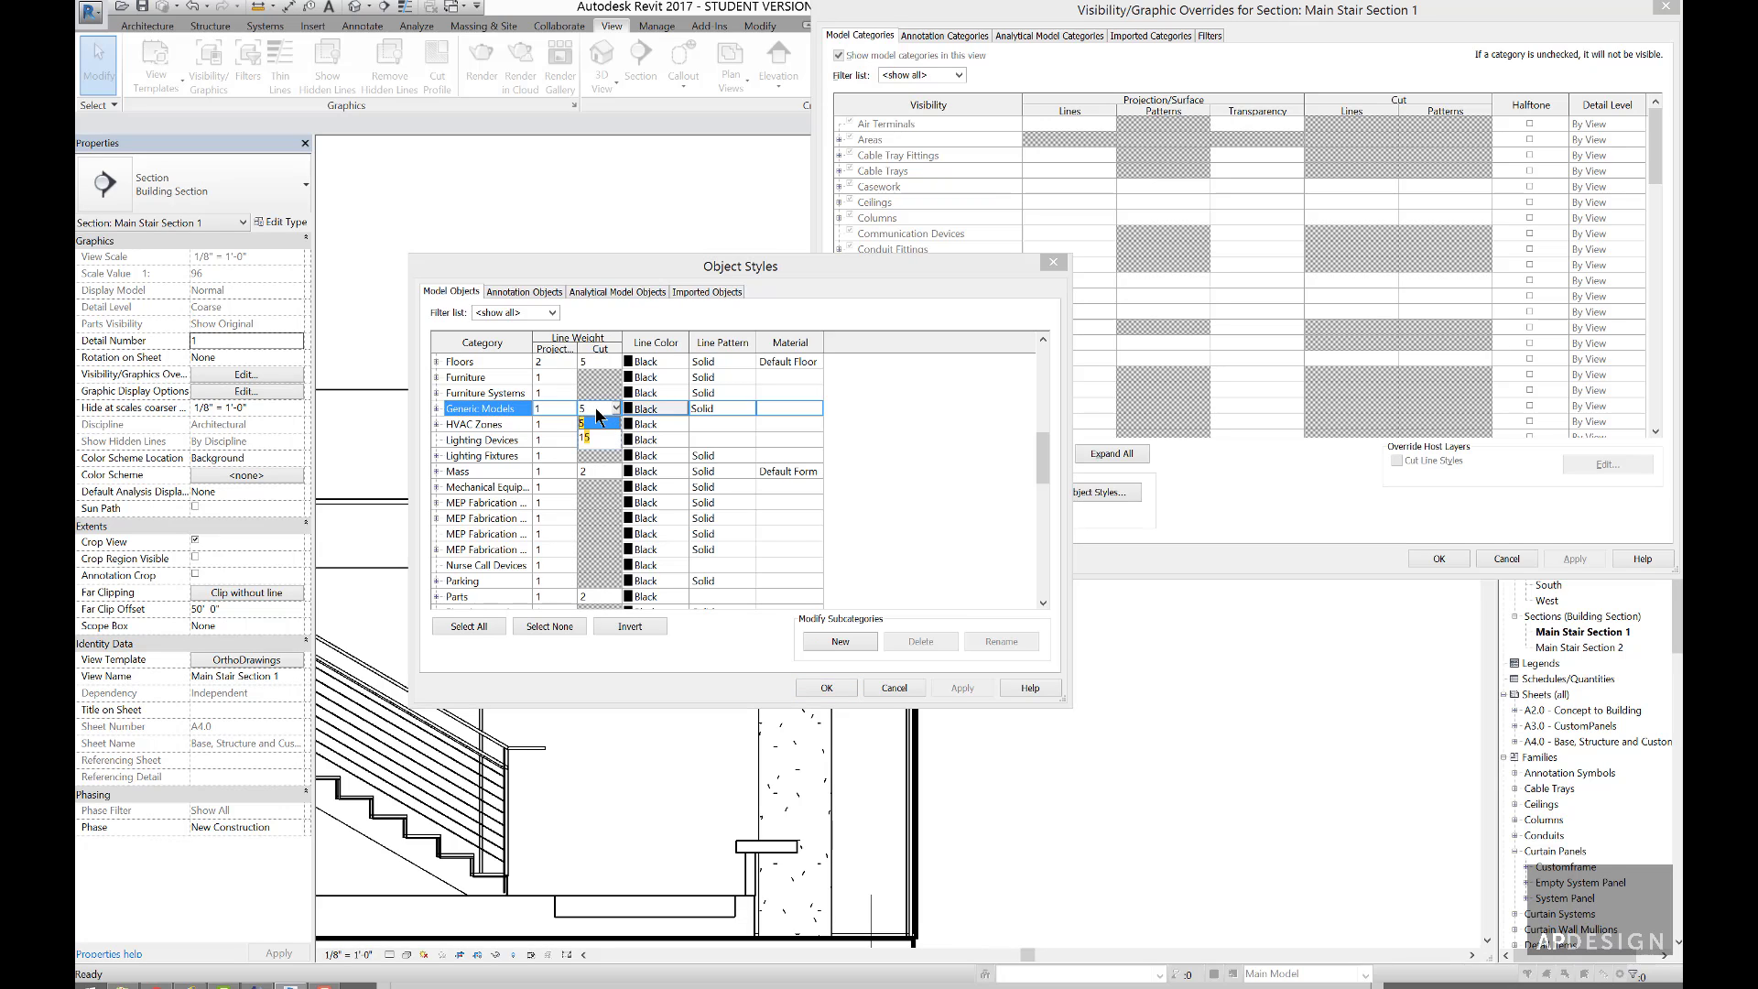
{"action": "left_click", "coordinate": [827, 689]}
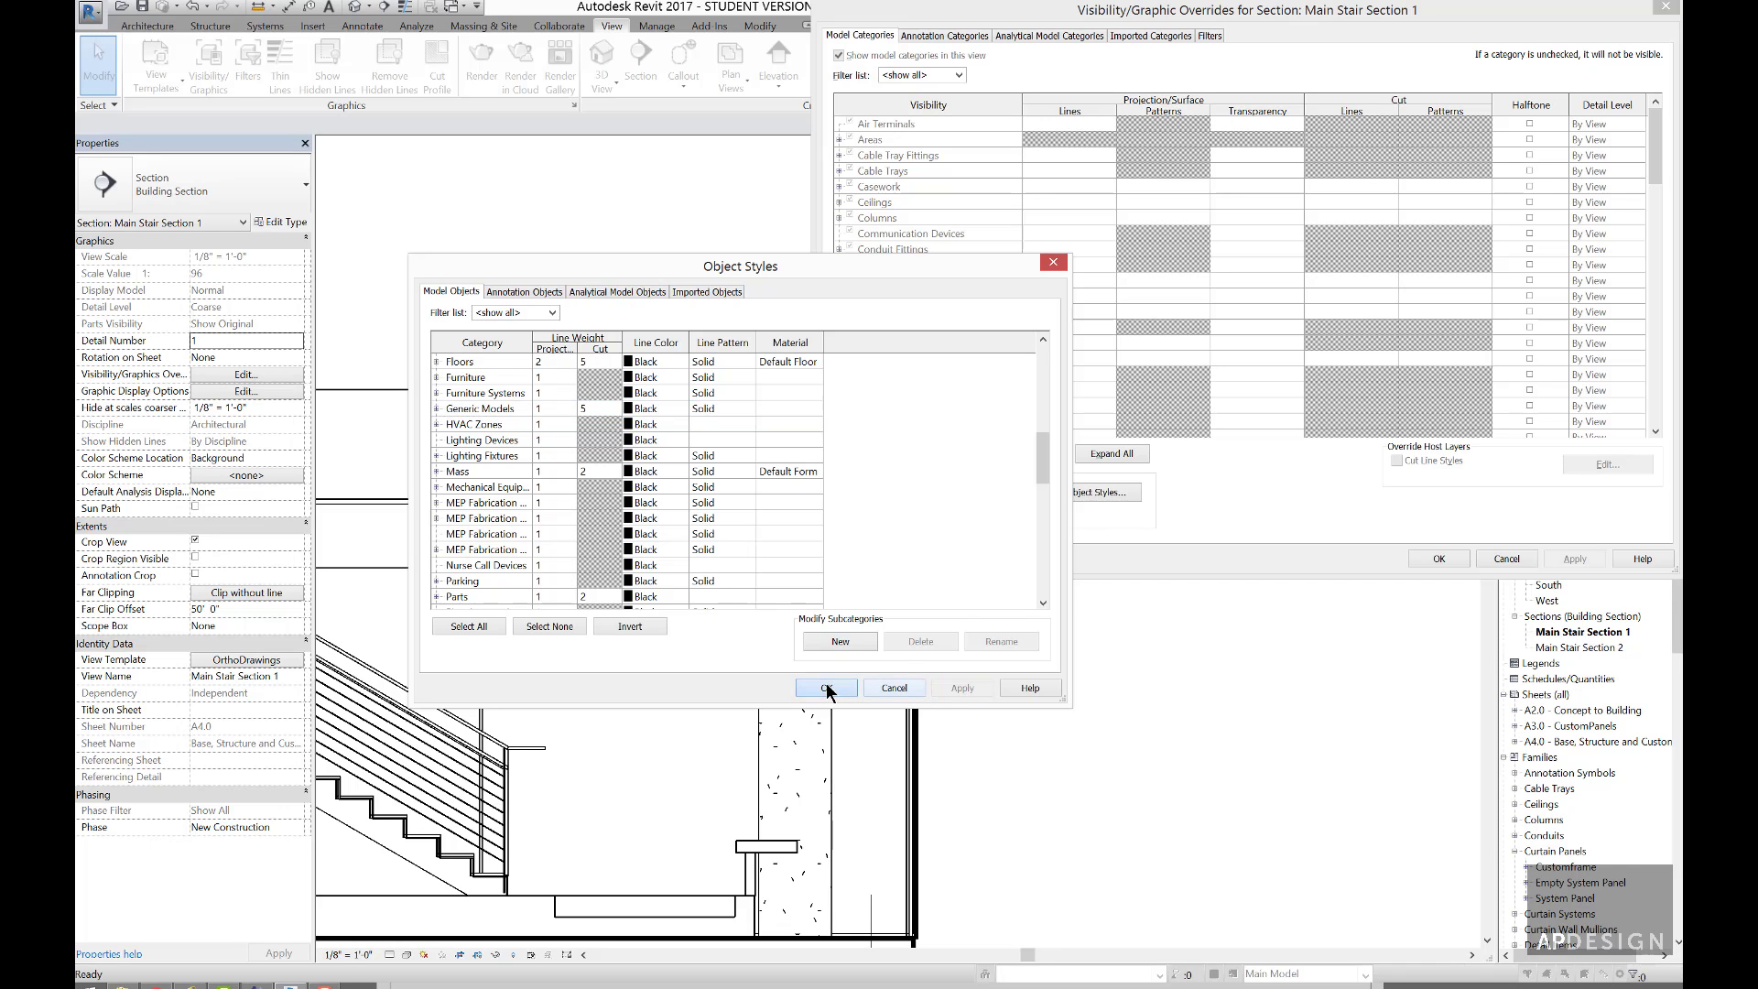
{"action": "left_click", "coordinate": [1451, 557]}
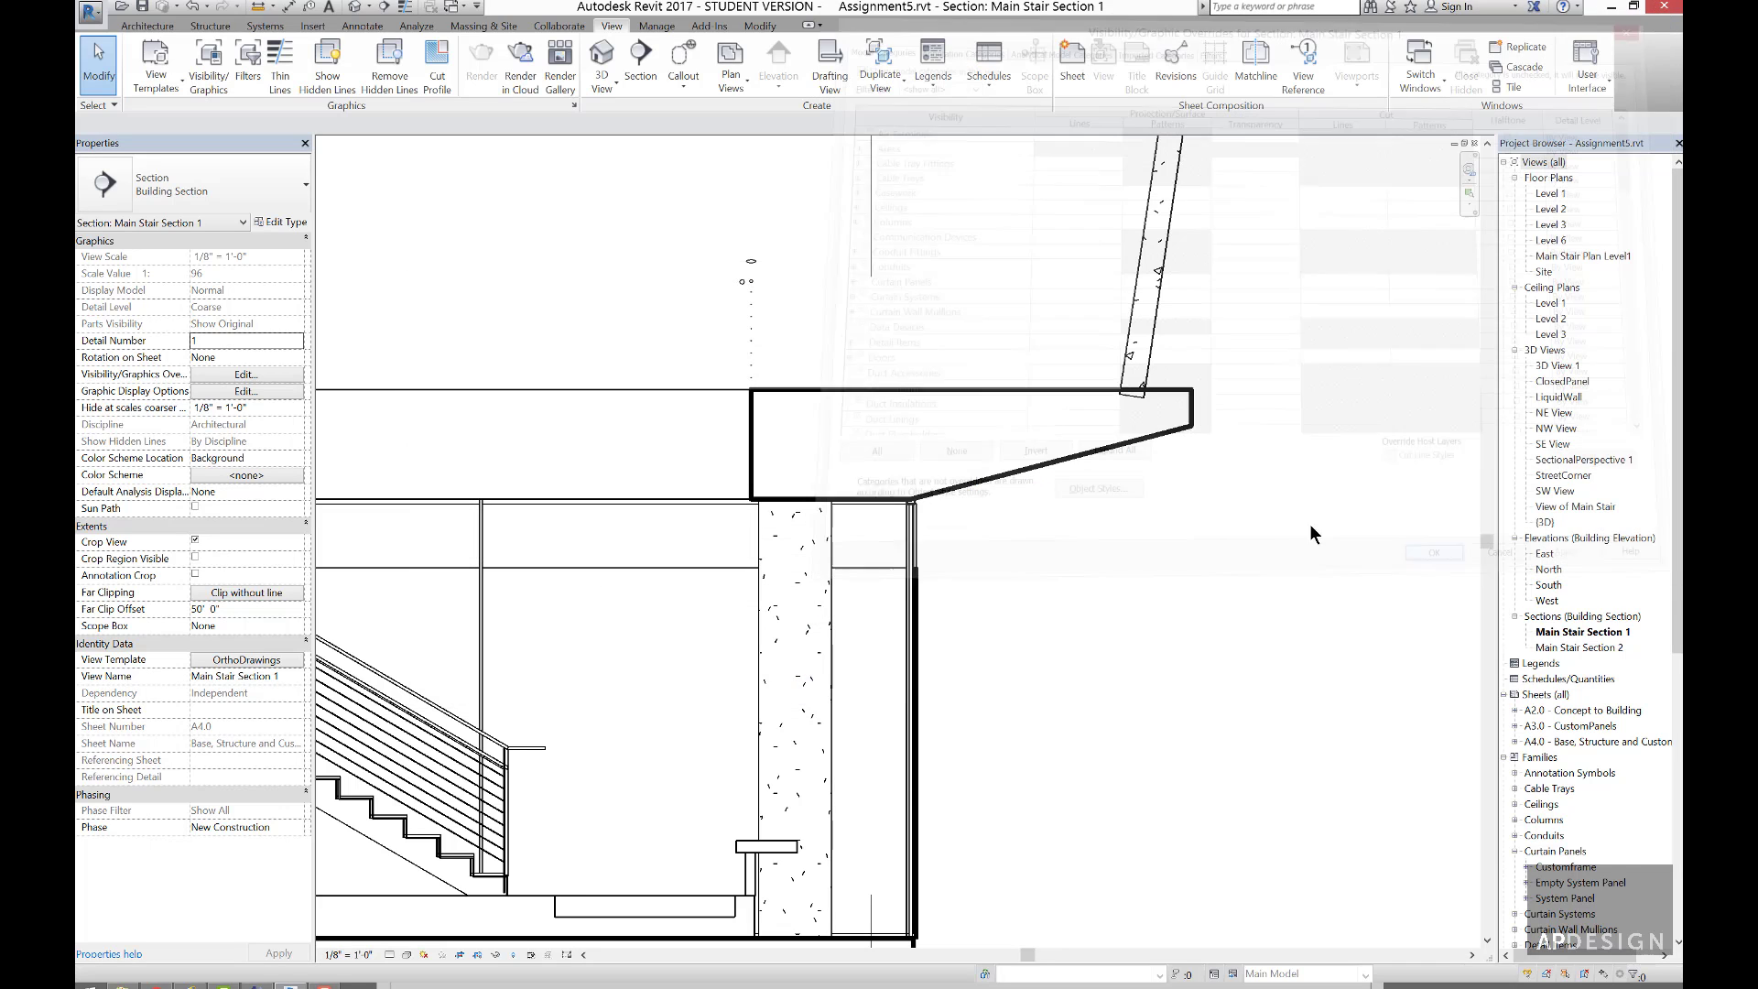
- Reopen the Object Styles from the section's visibility settings and set the Columns cut line weight to 5
{"action": "scroll", "coordinate": [1165, 348], "scroll_direction": "up", "scroll_amount": 5}
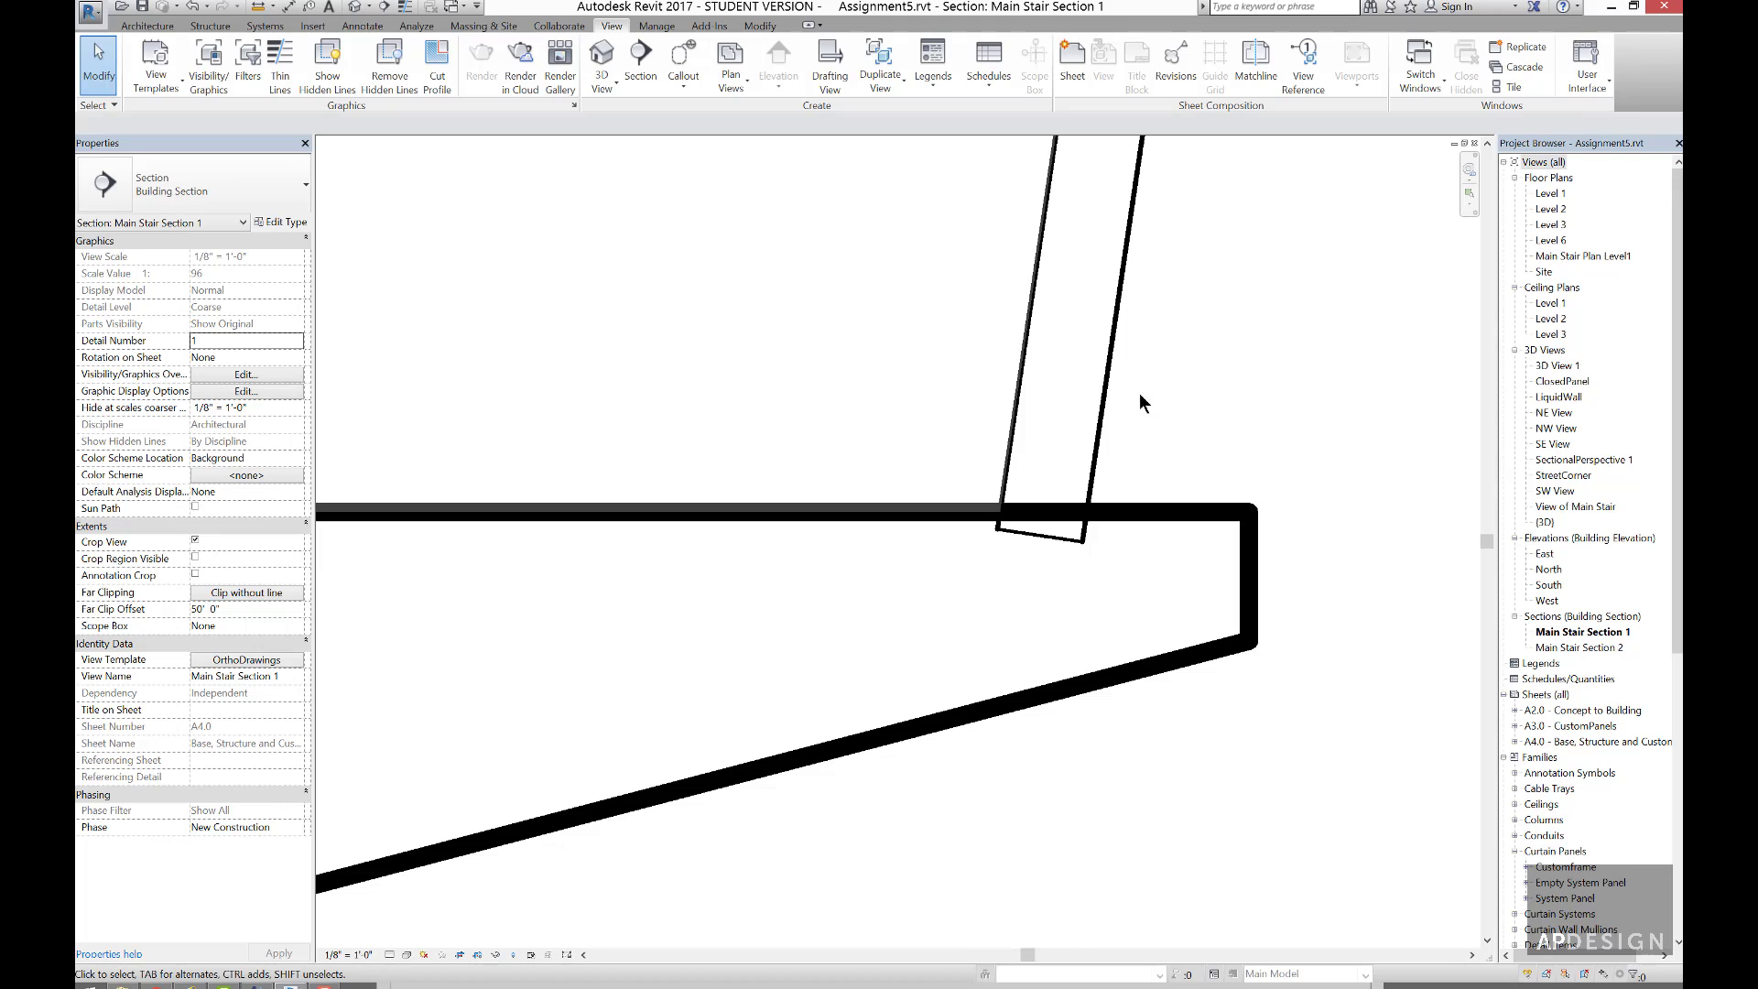
{"action": "scroll", "coordinate": [1115, 483], "scroll_direction": "up", "scroll_amount": 3}
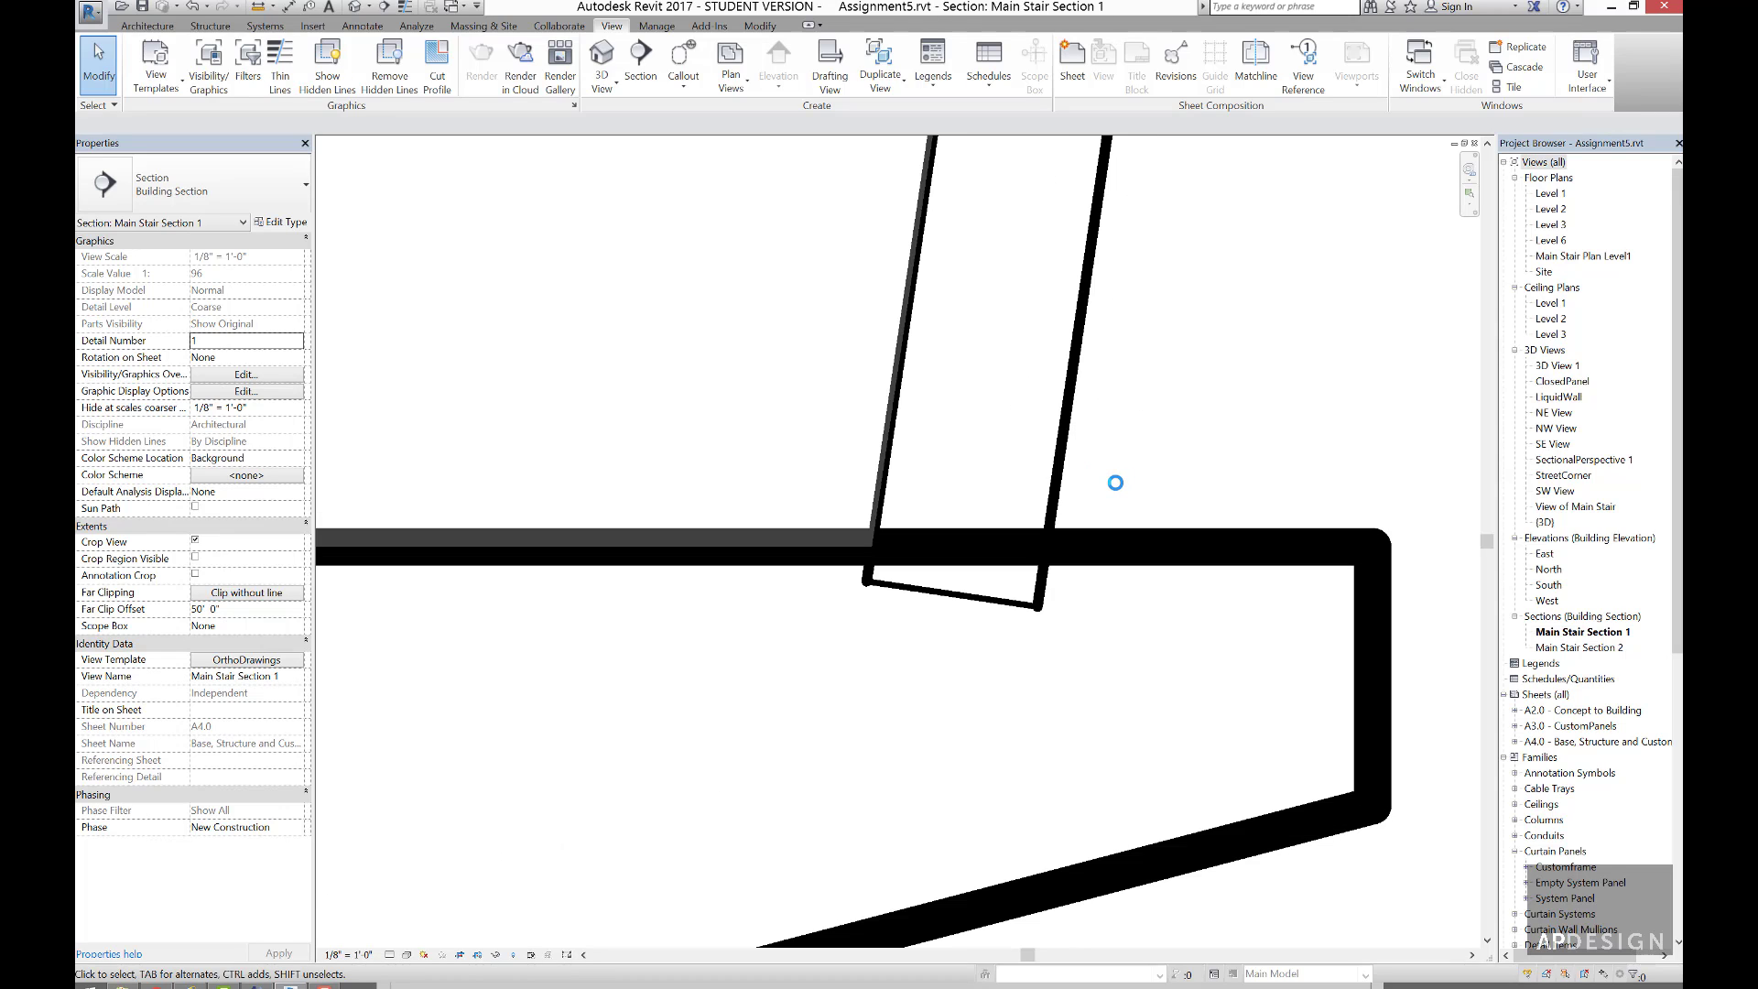
{"action": "scroll", "coordinate": [1115, 482], "scroll_direction": "down", "scroll_amount": 5}
{"action": "key", "text": "v"}
{"action": "key", "text": "g"}
{"action": "left_click", "coordinate": [1106, 492]}
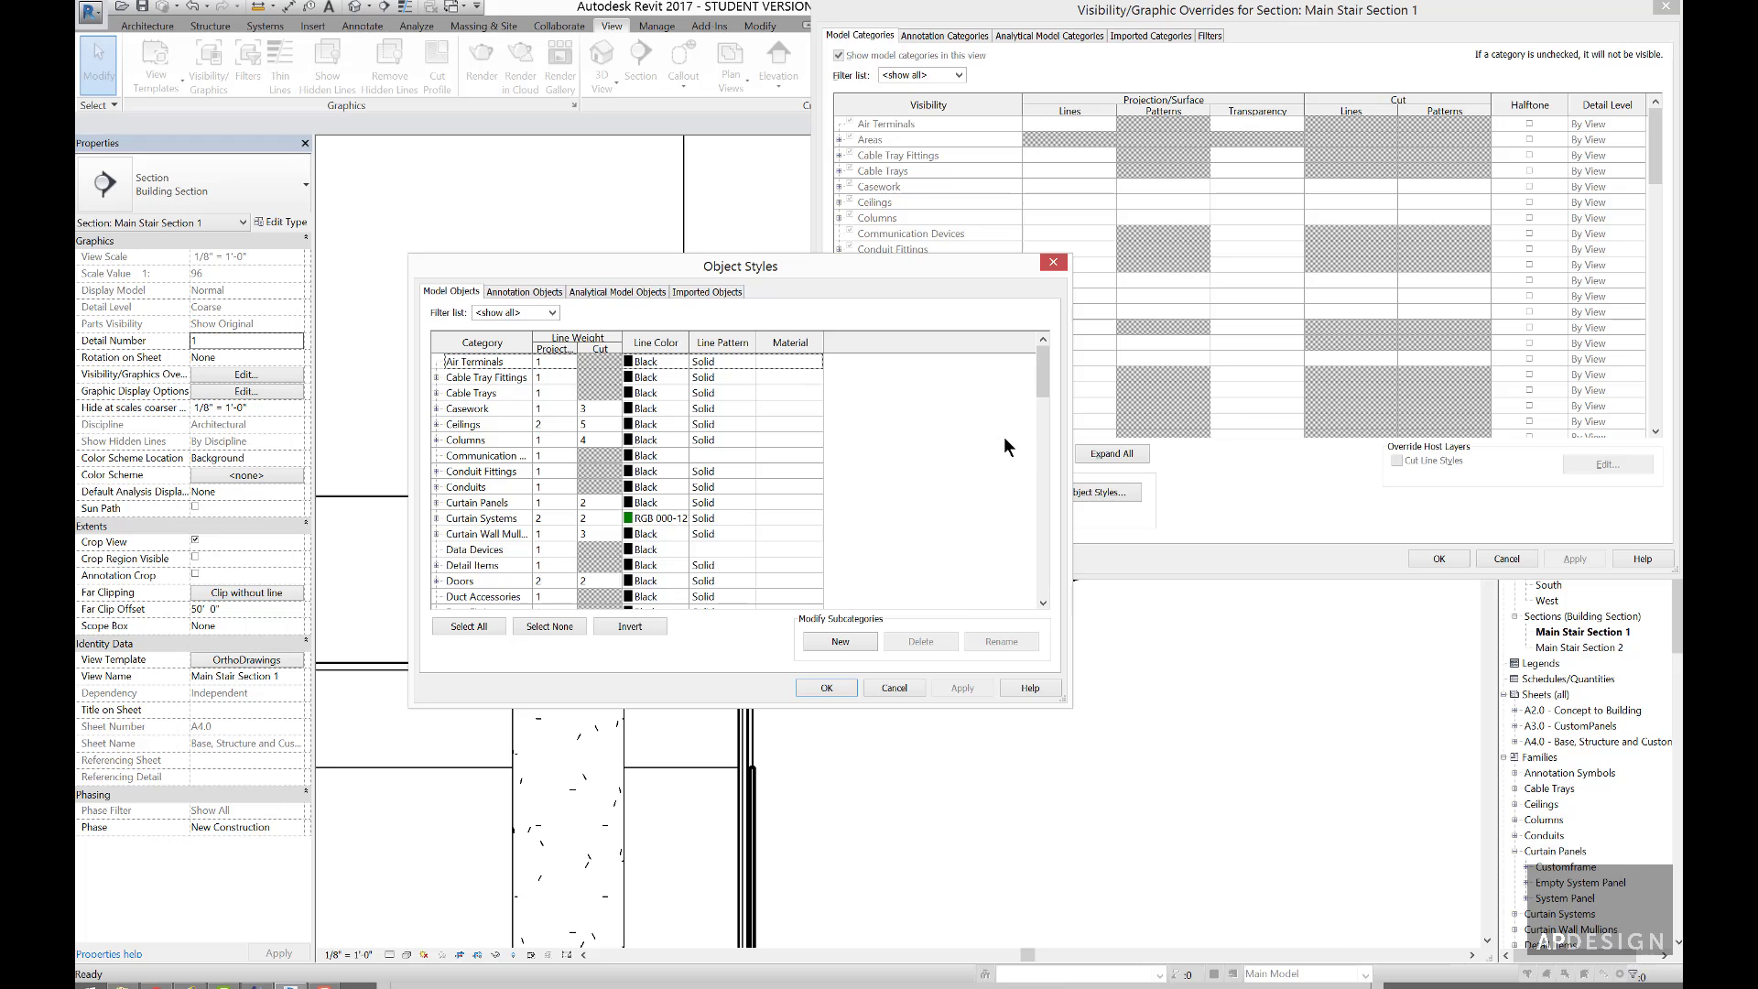
{"action": "left_click", "coordinate": [590, 438]}
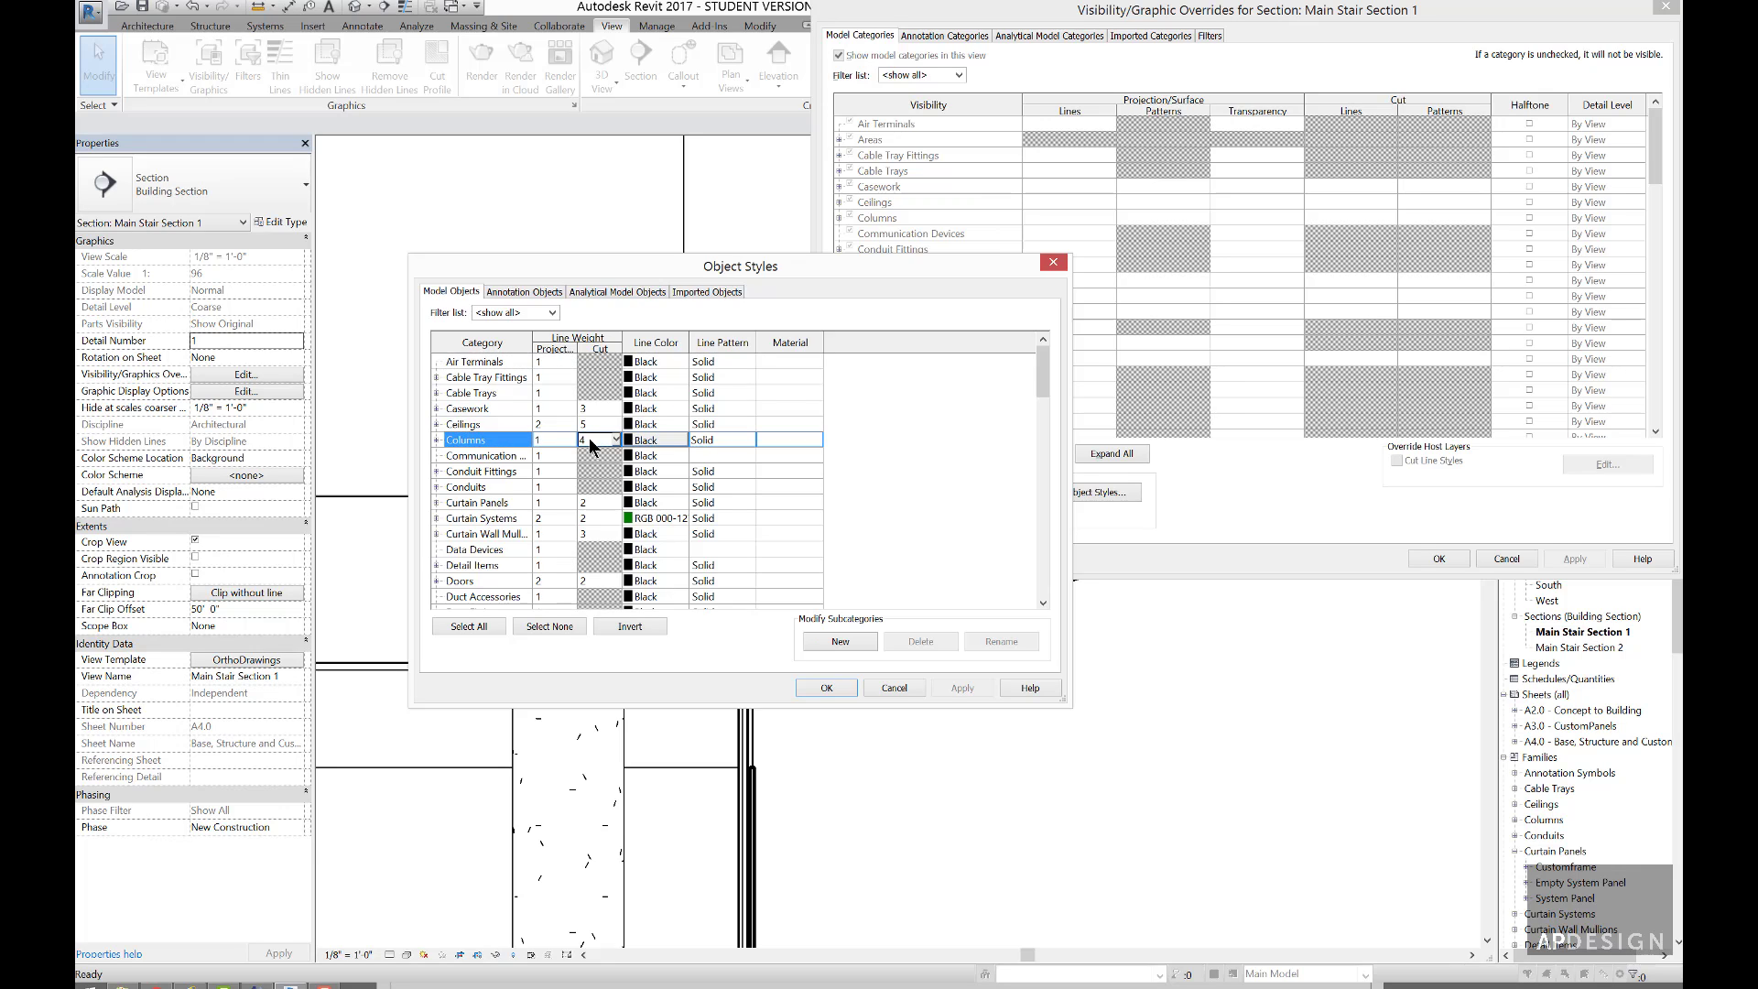
{"action": "key", "text": "BackSpace"}
{"action": "type", "text": "5"}
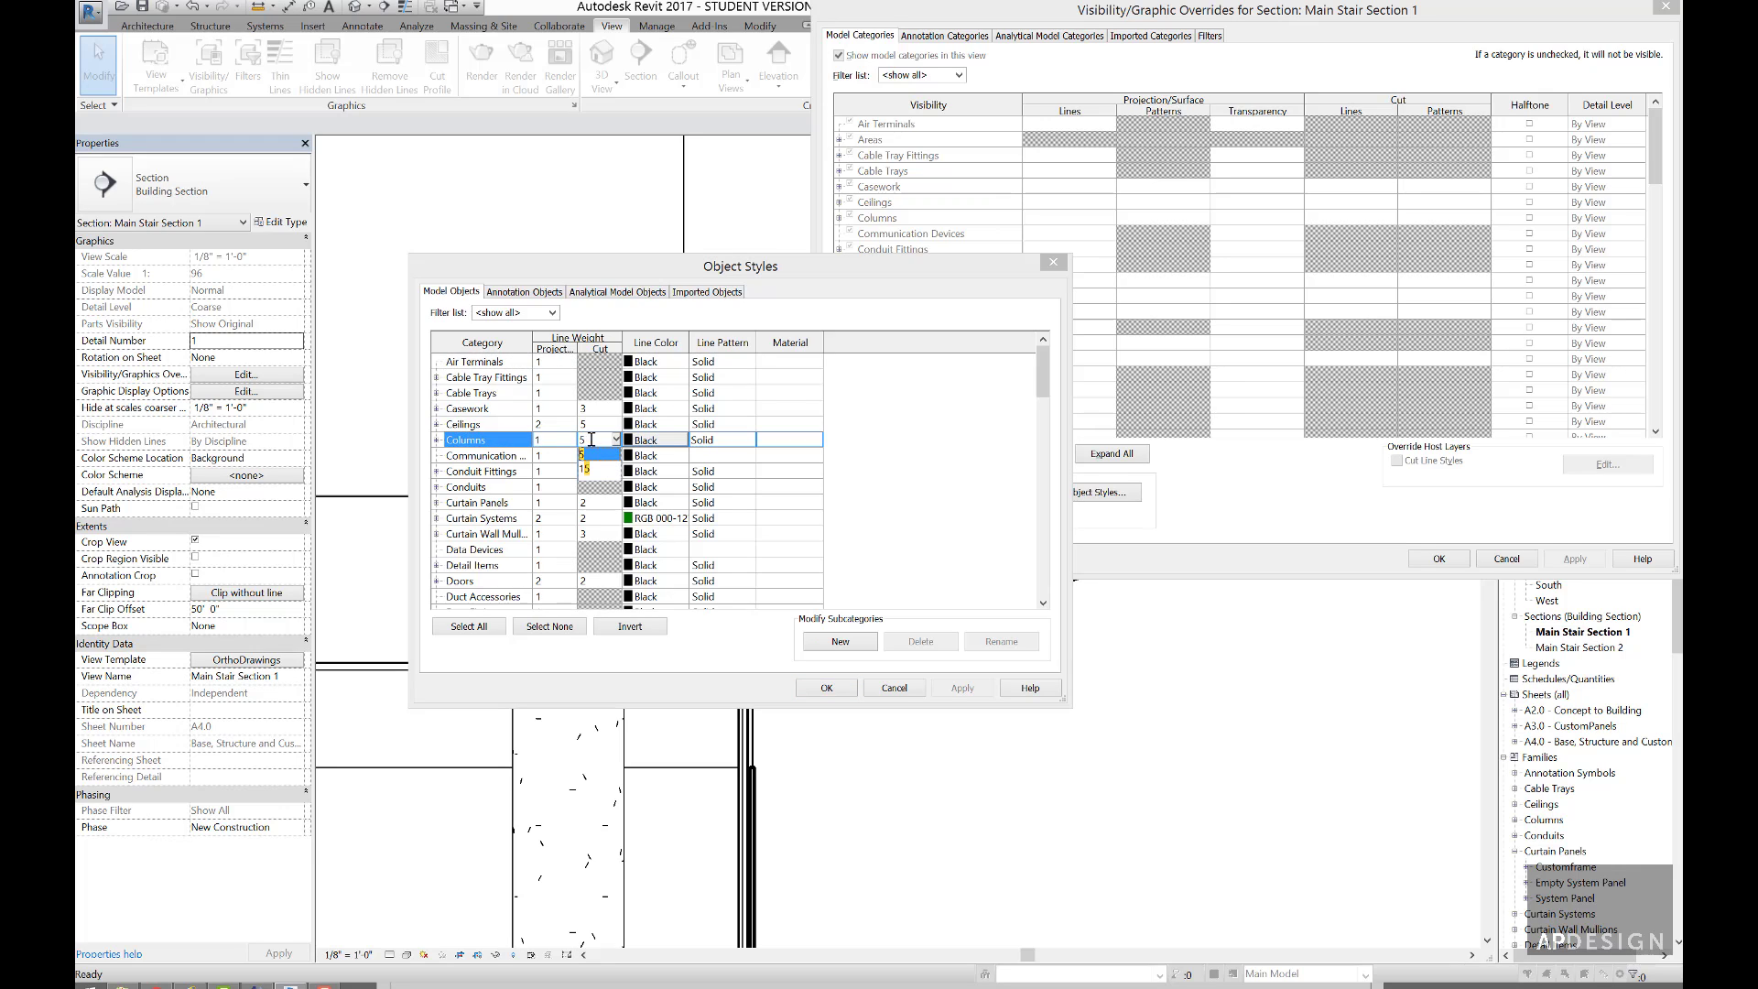
{"action": "key", "text": "Return"}
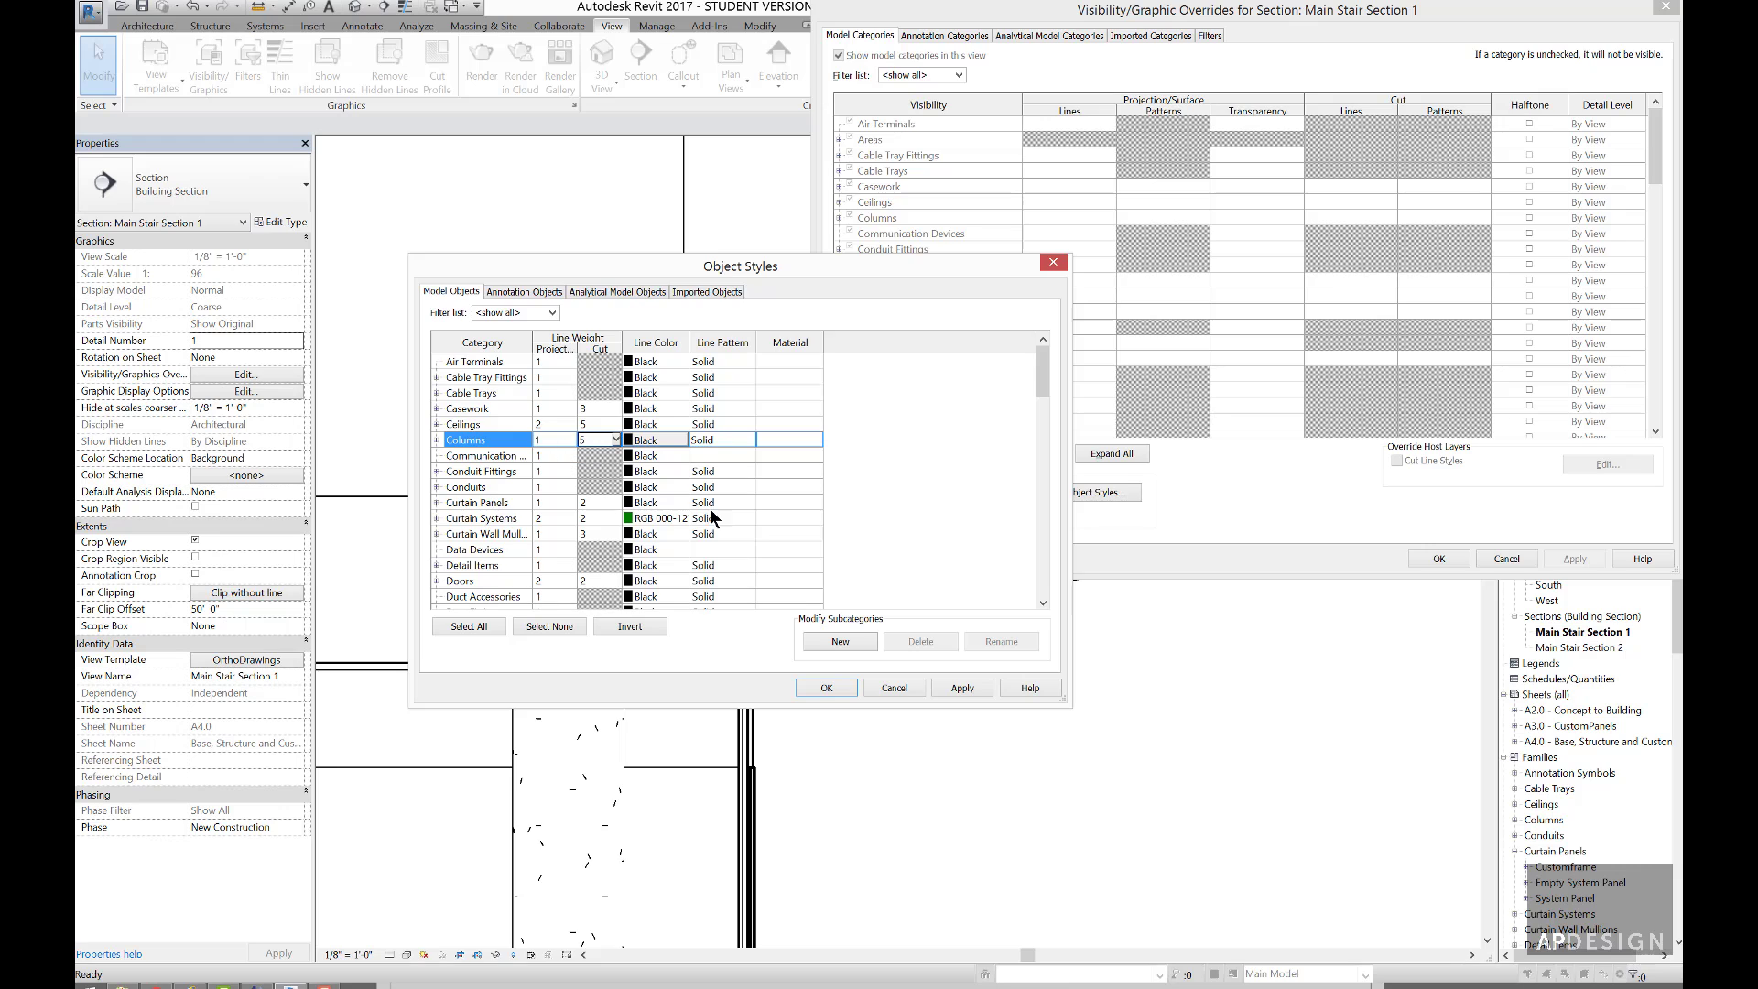
- Set the cut line weight of the Mass category to 5 and of the Ramps category to 3
{"action": "left_click_drag", "start_coordinate": [1040, 379], "coordinate": [1043, 396]}
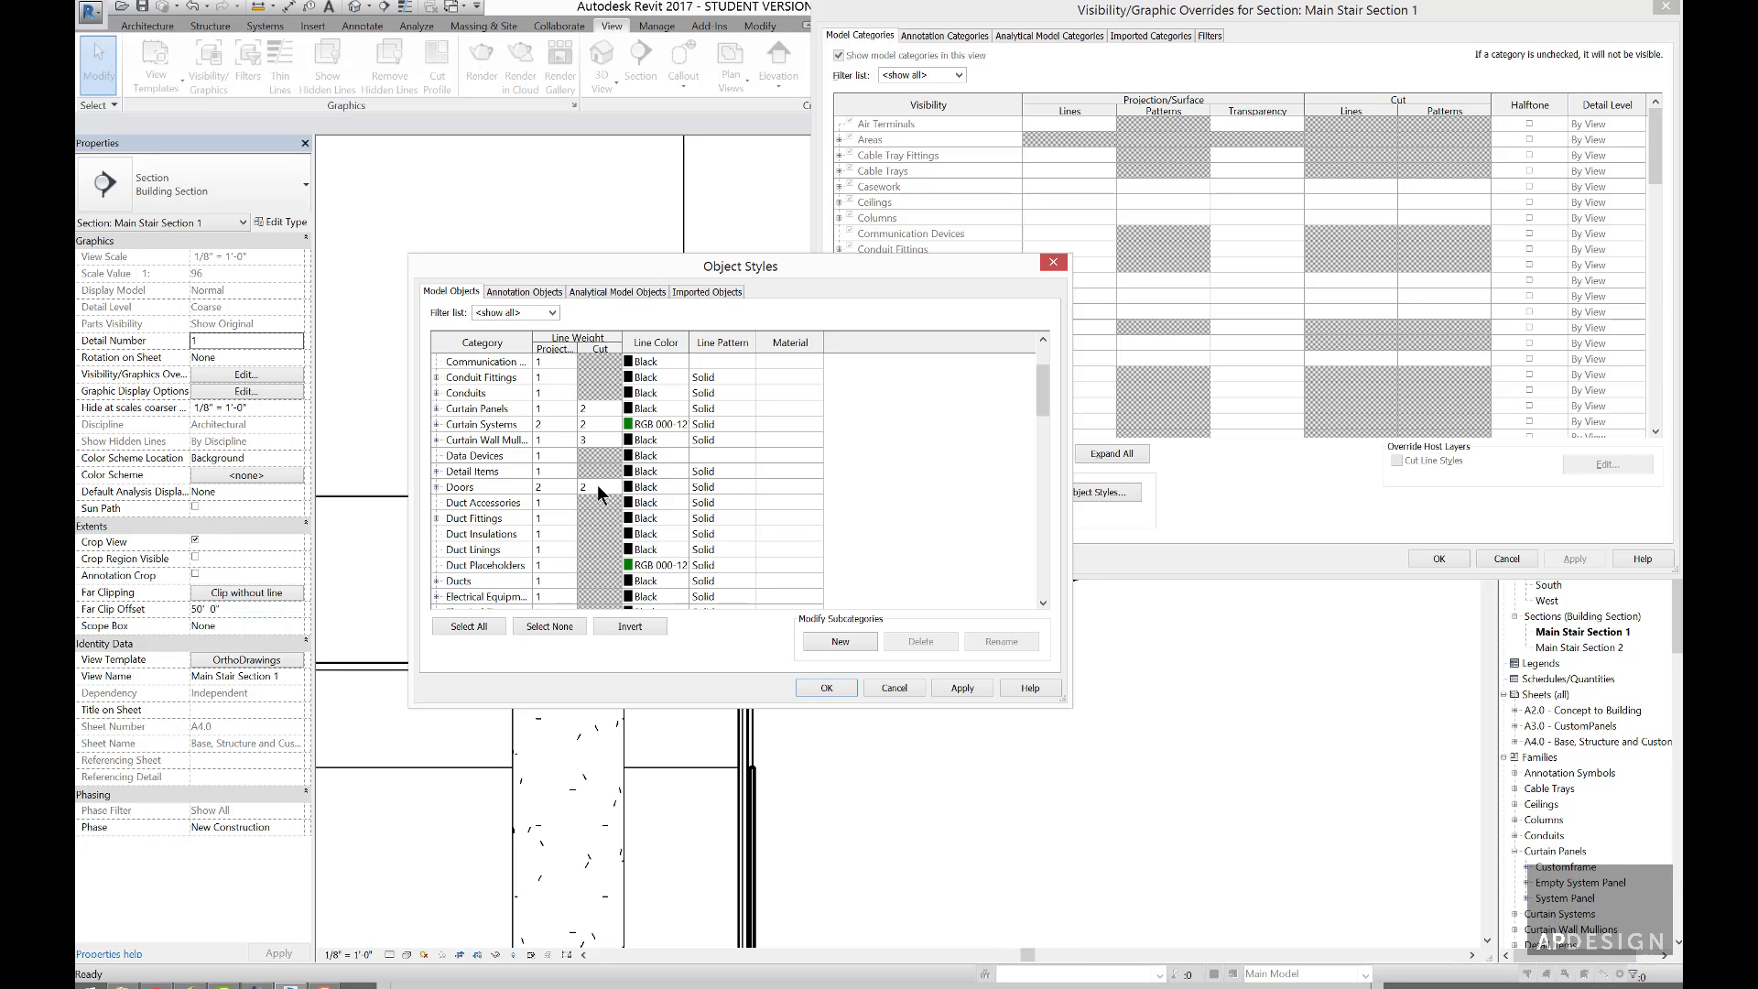
{"action": "left_click_drag", "start_coordinate": [1042, 393], "coordinate": [1043, 480]}
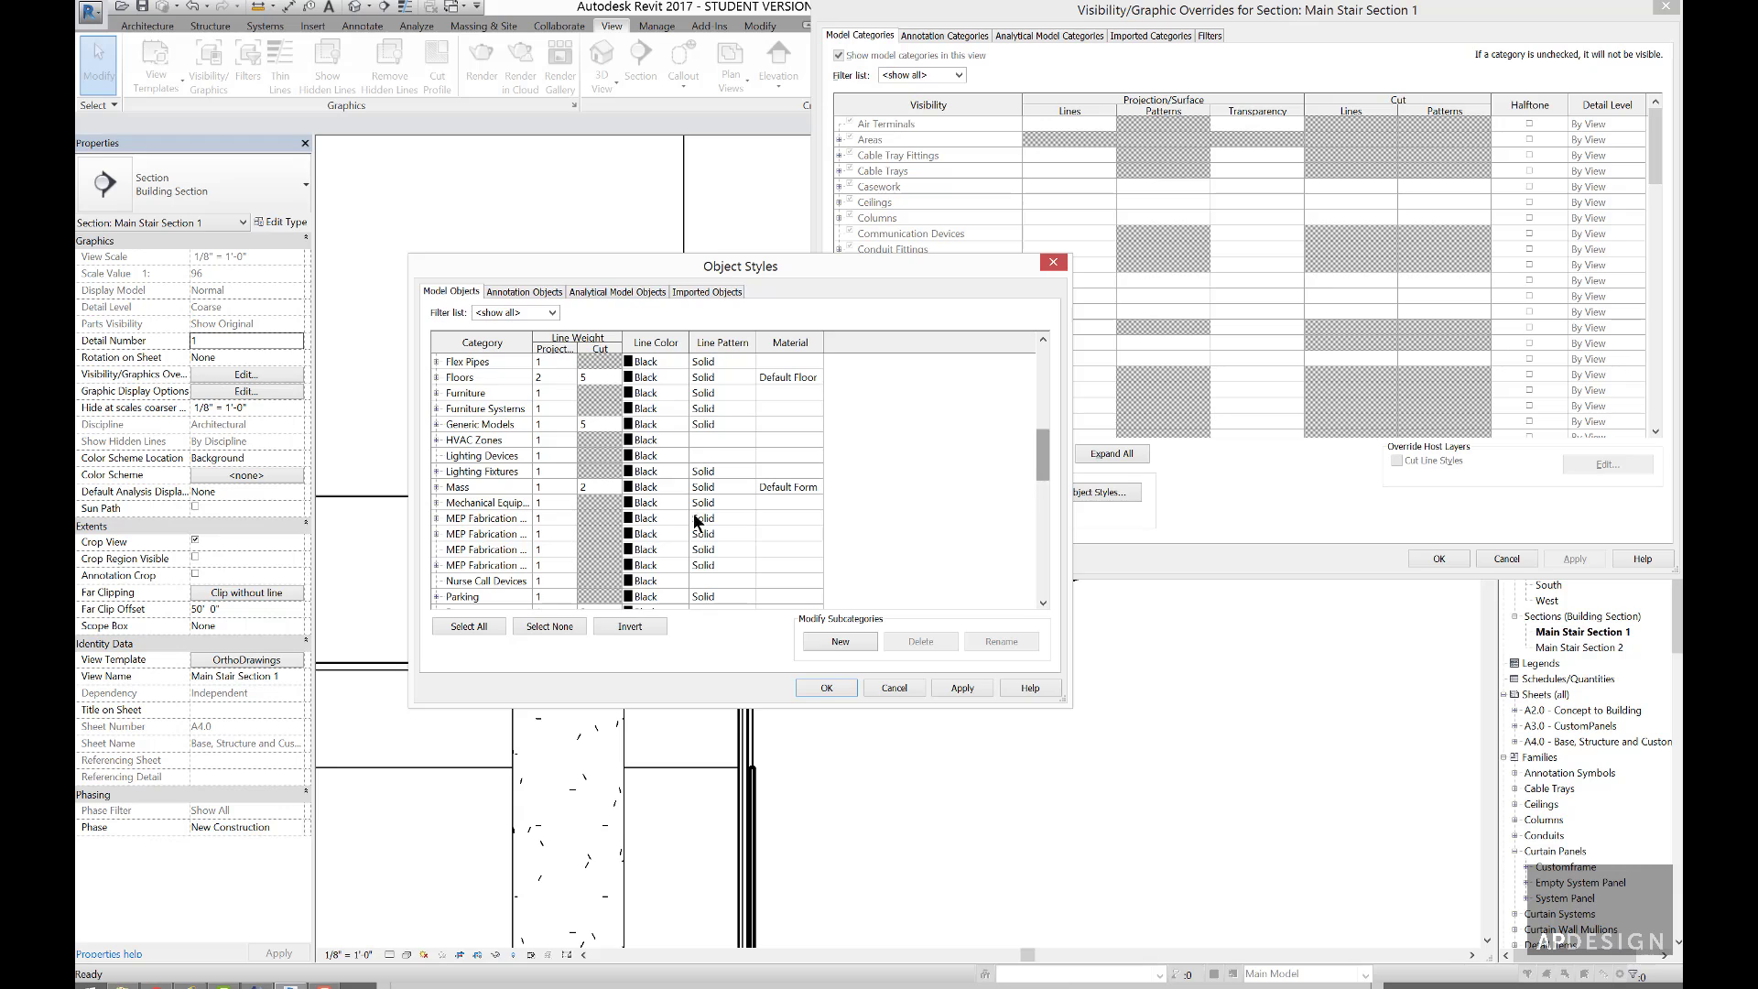
{"action": "left_click", "coordinate": [592, 489]}
{"action": "left_click", "coordinate": [593, 493]}
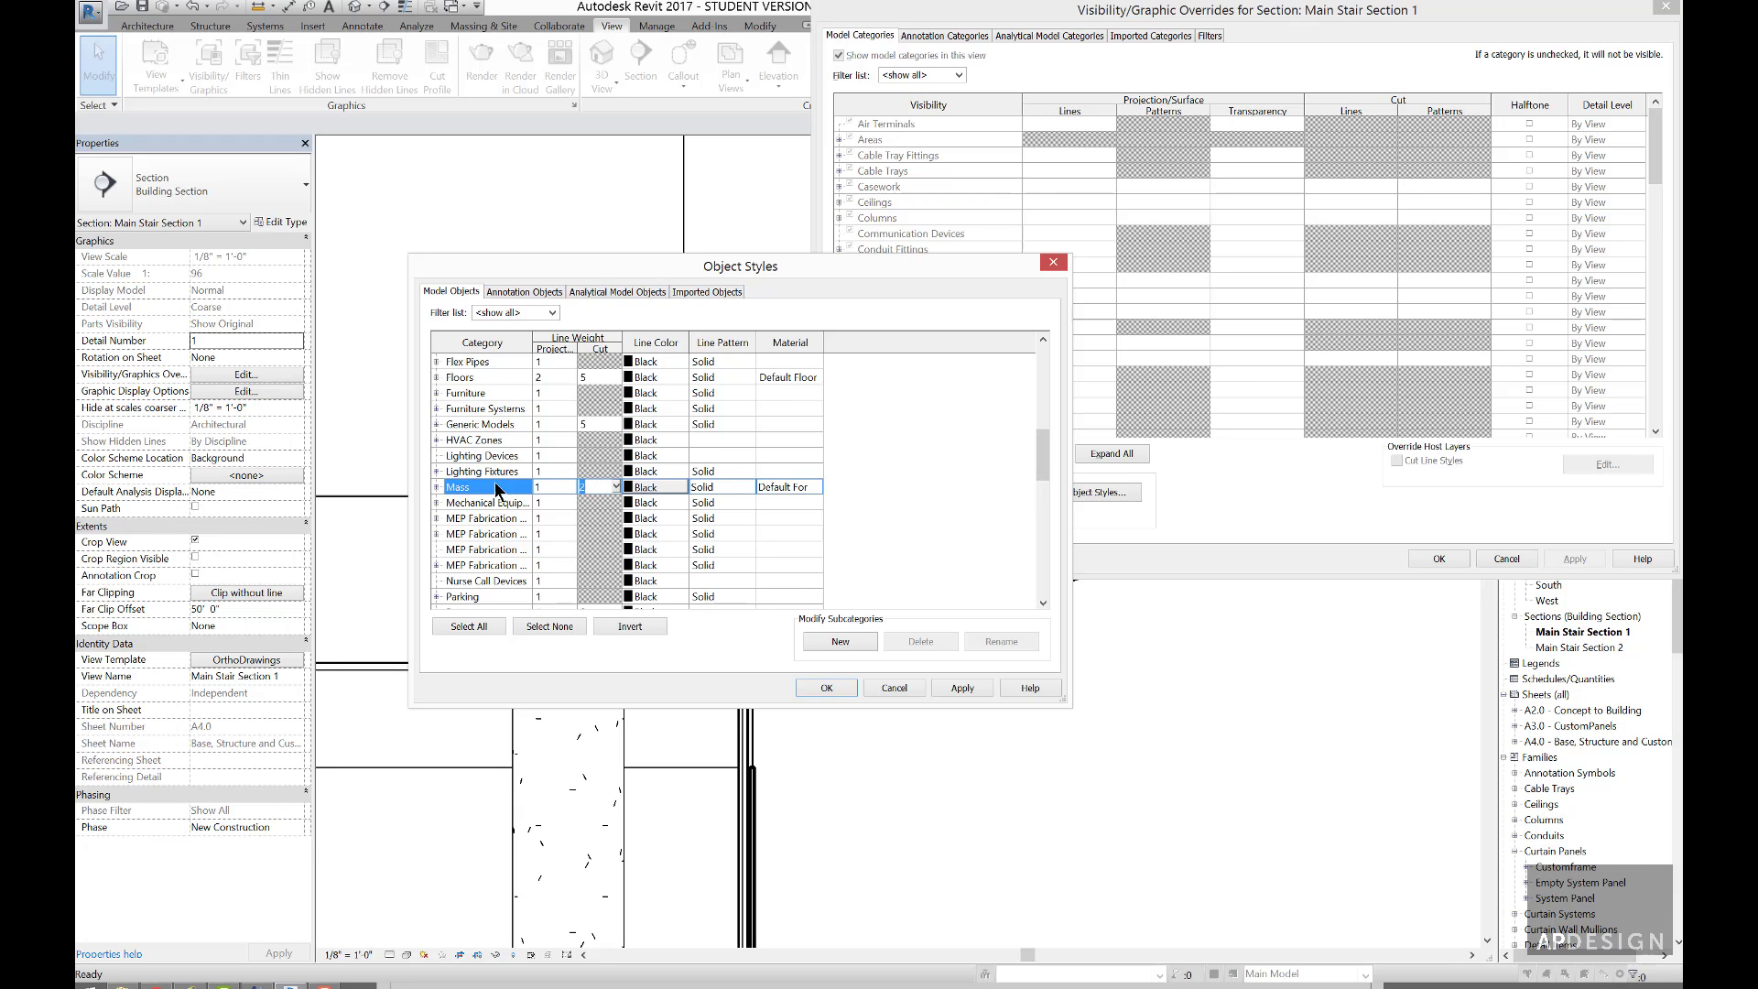
{"action": "type", "text": "5"}
{"action": "left_click_drag", "start_coordinate": [1045, 474], "coordinate": [1046, 536]}
{"action": "left_click", "coordinate": [583, 455]}
{"action": "type", "text": "3"}
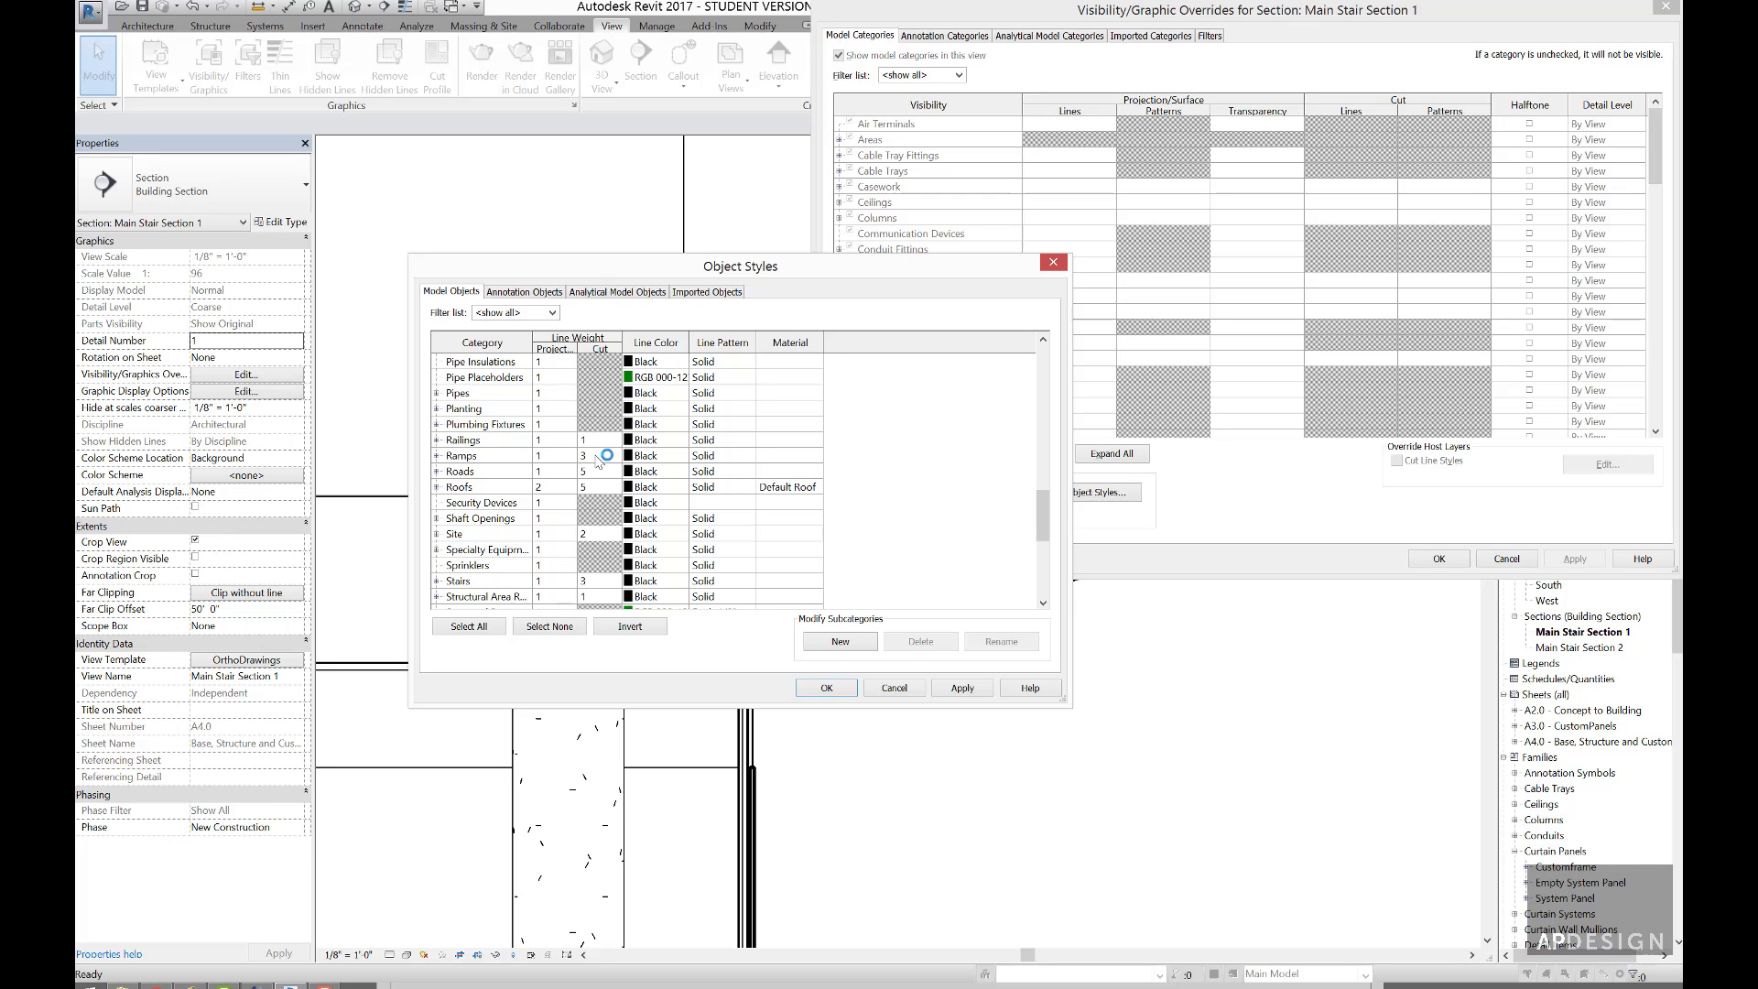
- Set the cut line weight of the Site category to 5 in the Object Styles
{"action": "left_click_drag", "start_coordinate": [1045, 526], "coordinate": [1046, 539]}
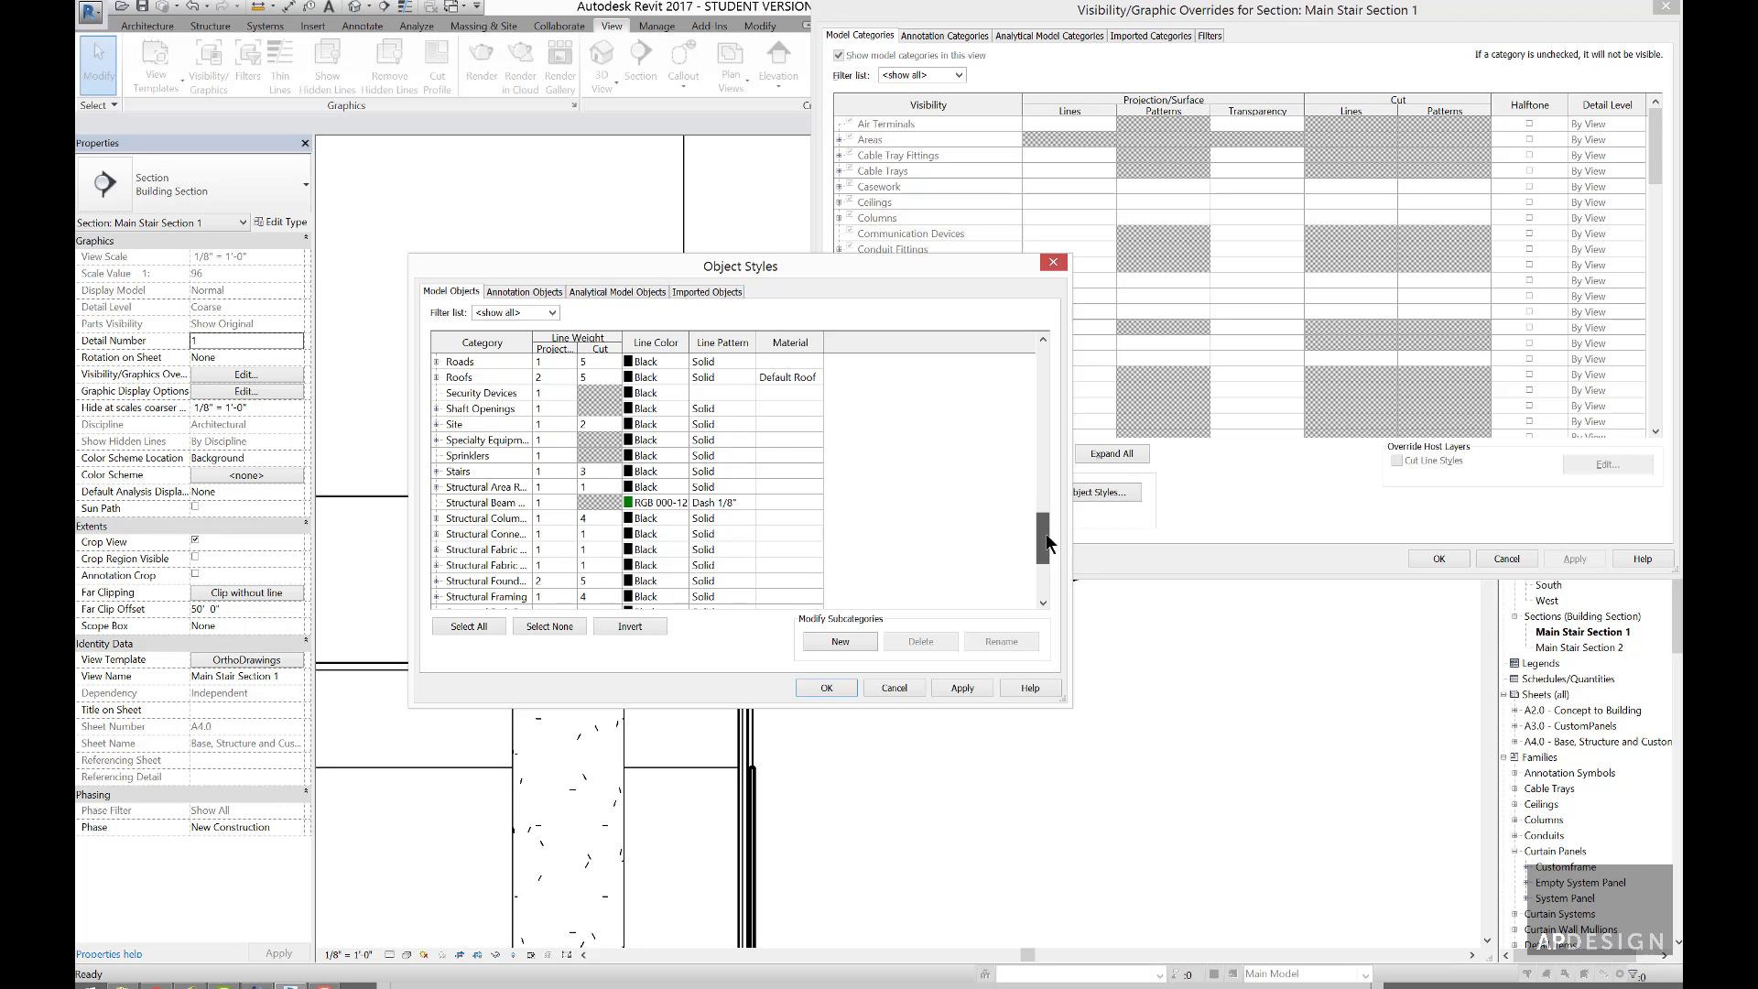
{"action": "left_click", "coordinate": [599, 424]}
{"action": "left_click", "coordinate": [599, 424]}
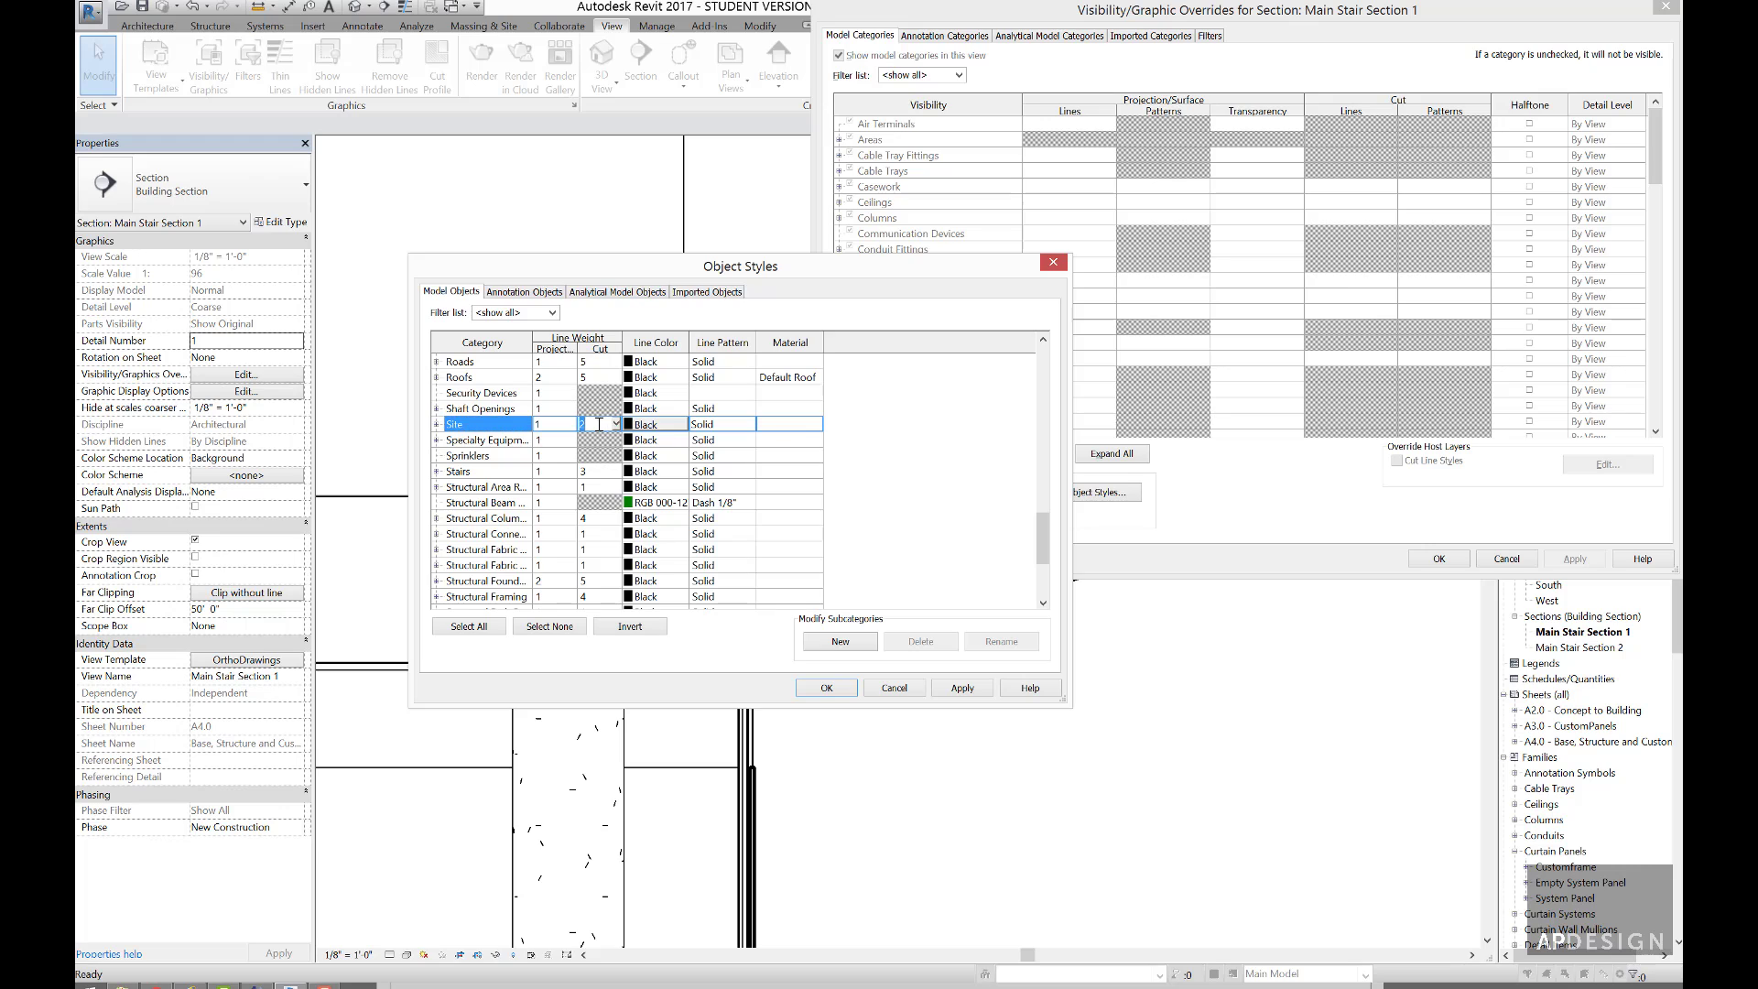
{"action": "type", "text": "5"}
{"action": "left_click", "coordinate": [596, 440]}
- Set the cut line weight of the Topography category to 5, then apply and accept the object styles and visibility settings
{"action": "left_click_drag", "start_coordinate": [1044, 539], "coordinate": [1043, 572]}
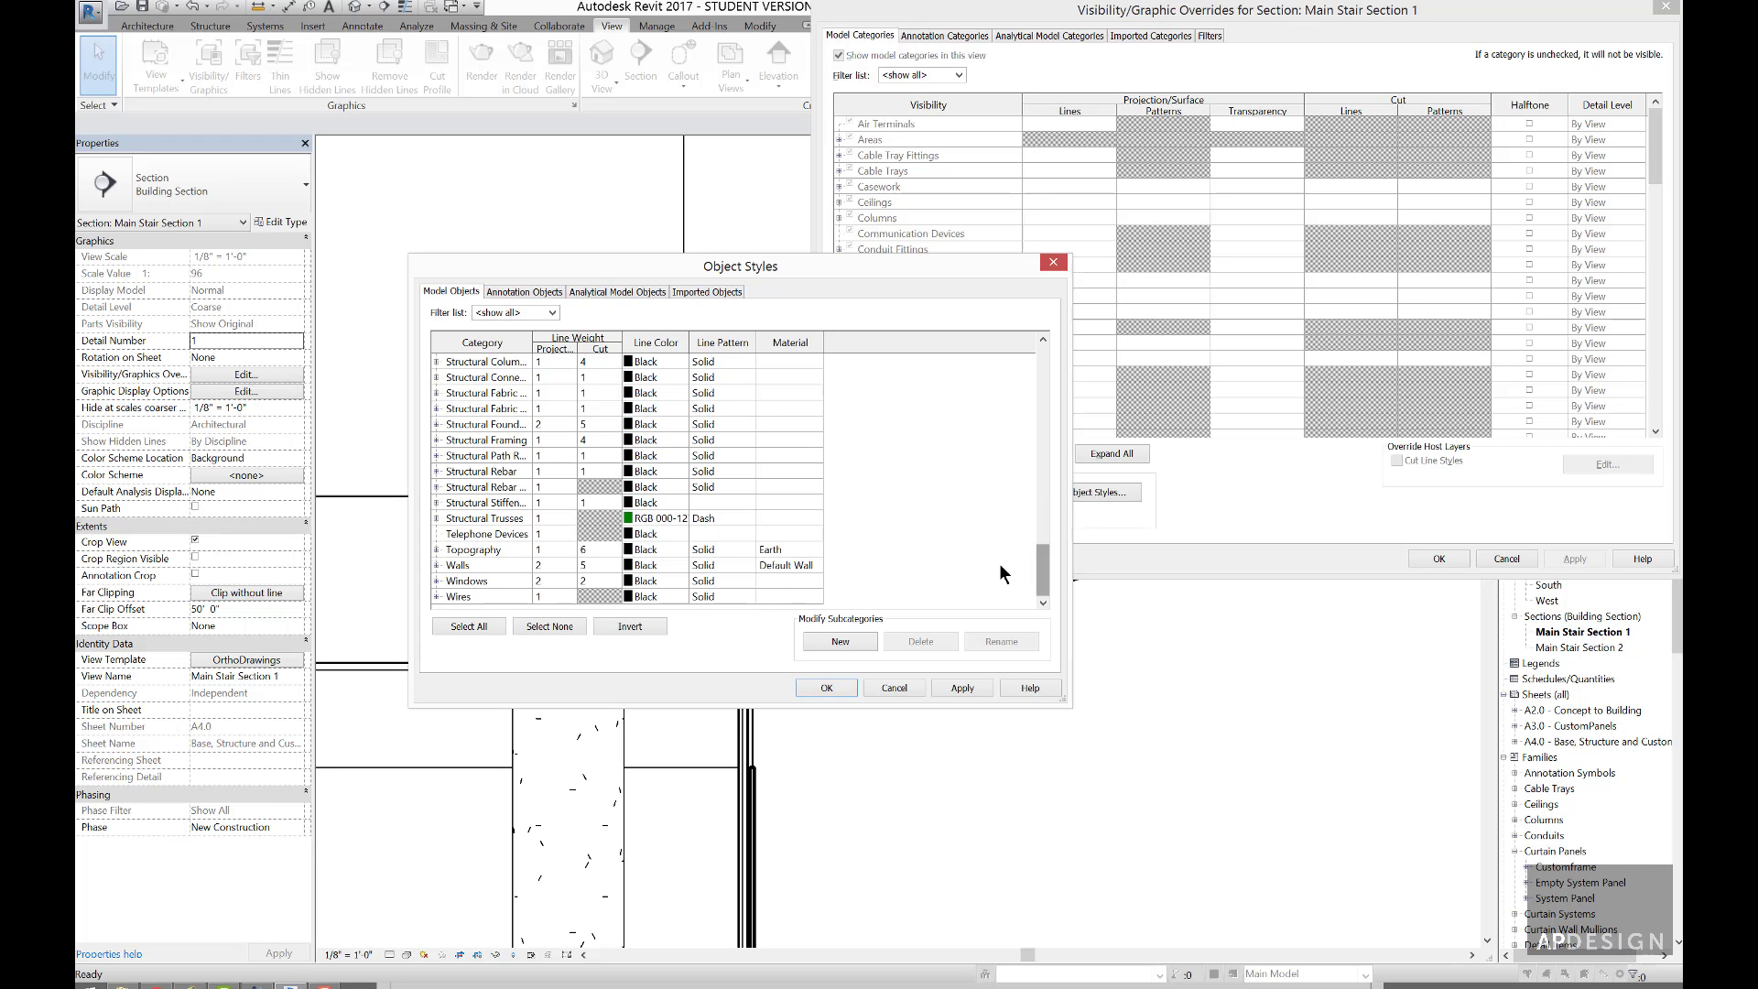
{"action": "left_click", "coordinate": [596, 548]}
{"action": "left_click", "coordinate": [598, 548]}
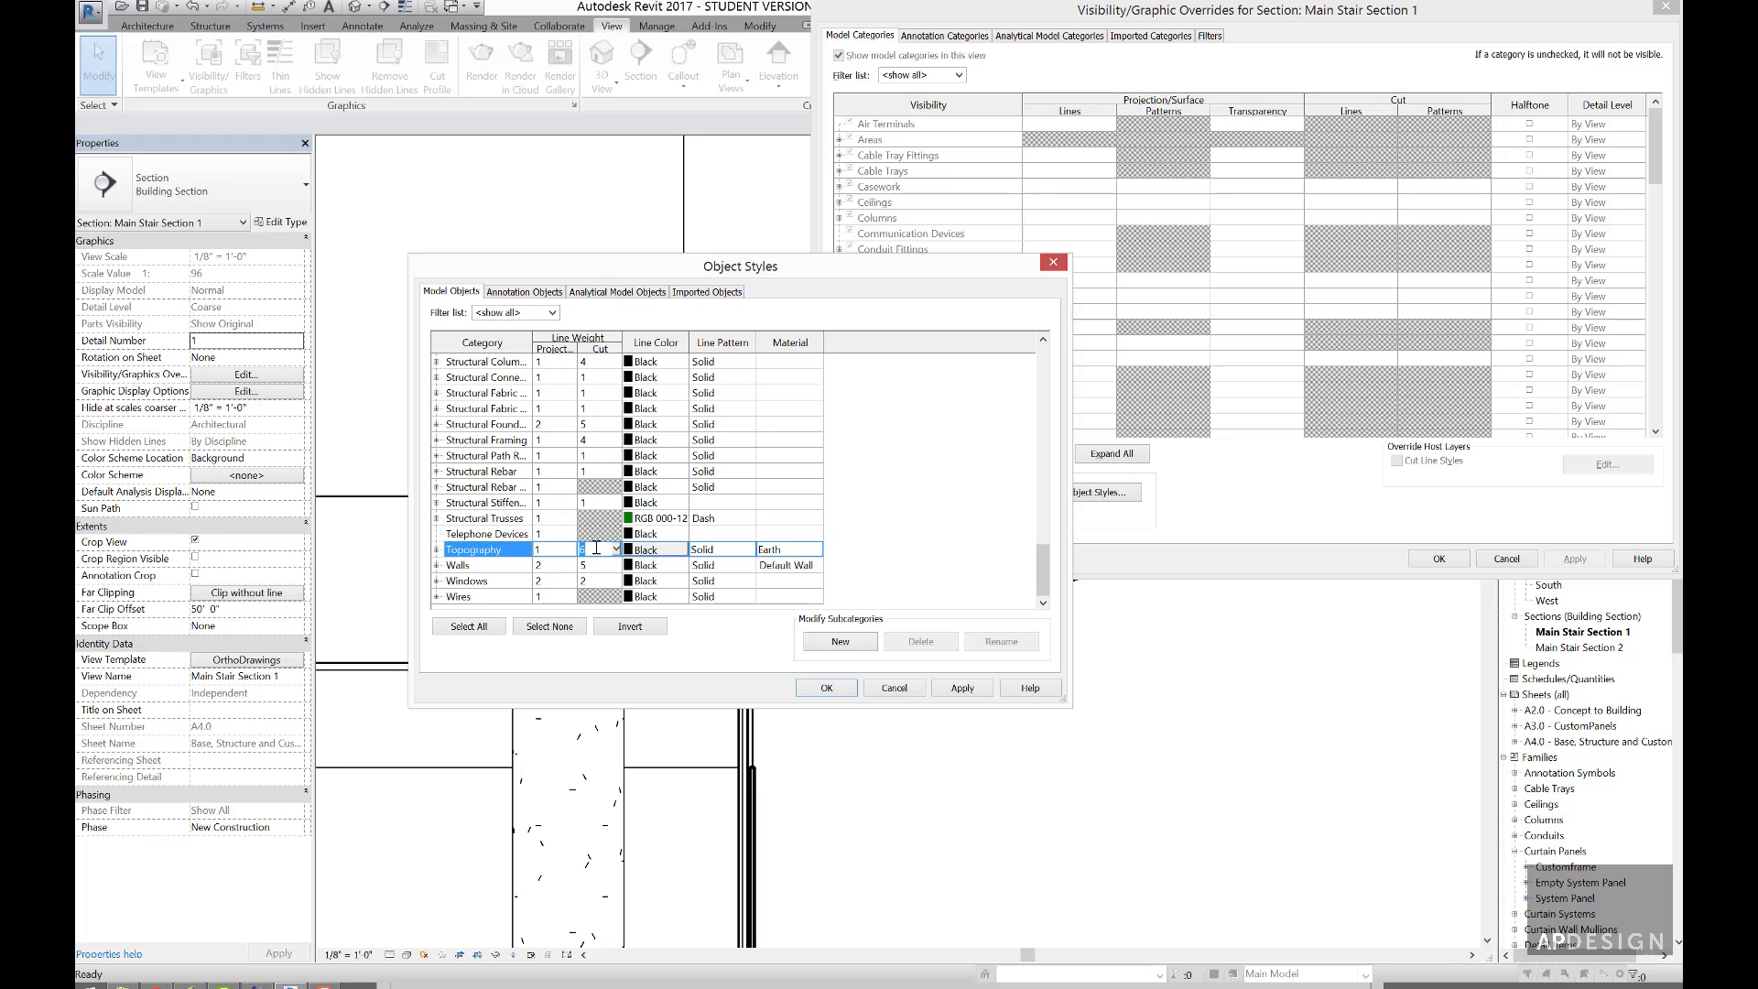
{"action": "type", "text": "5"}
{"action": "left_click", "coordinate": [735, 520]}
{"action": "left_click", "coordinate": [965, 688]}
{"action": "left_click", "coordinate": [827, 688]}
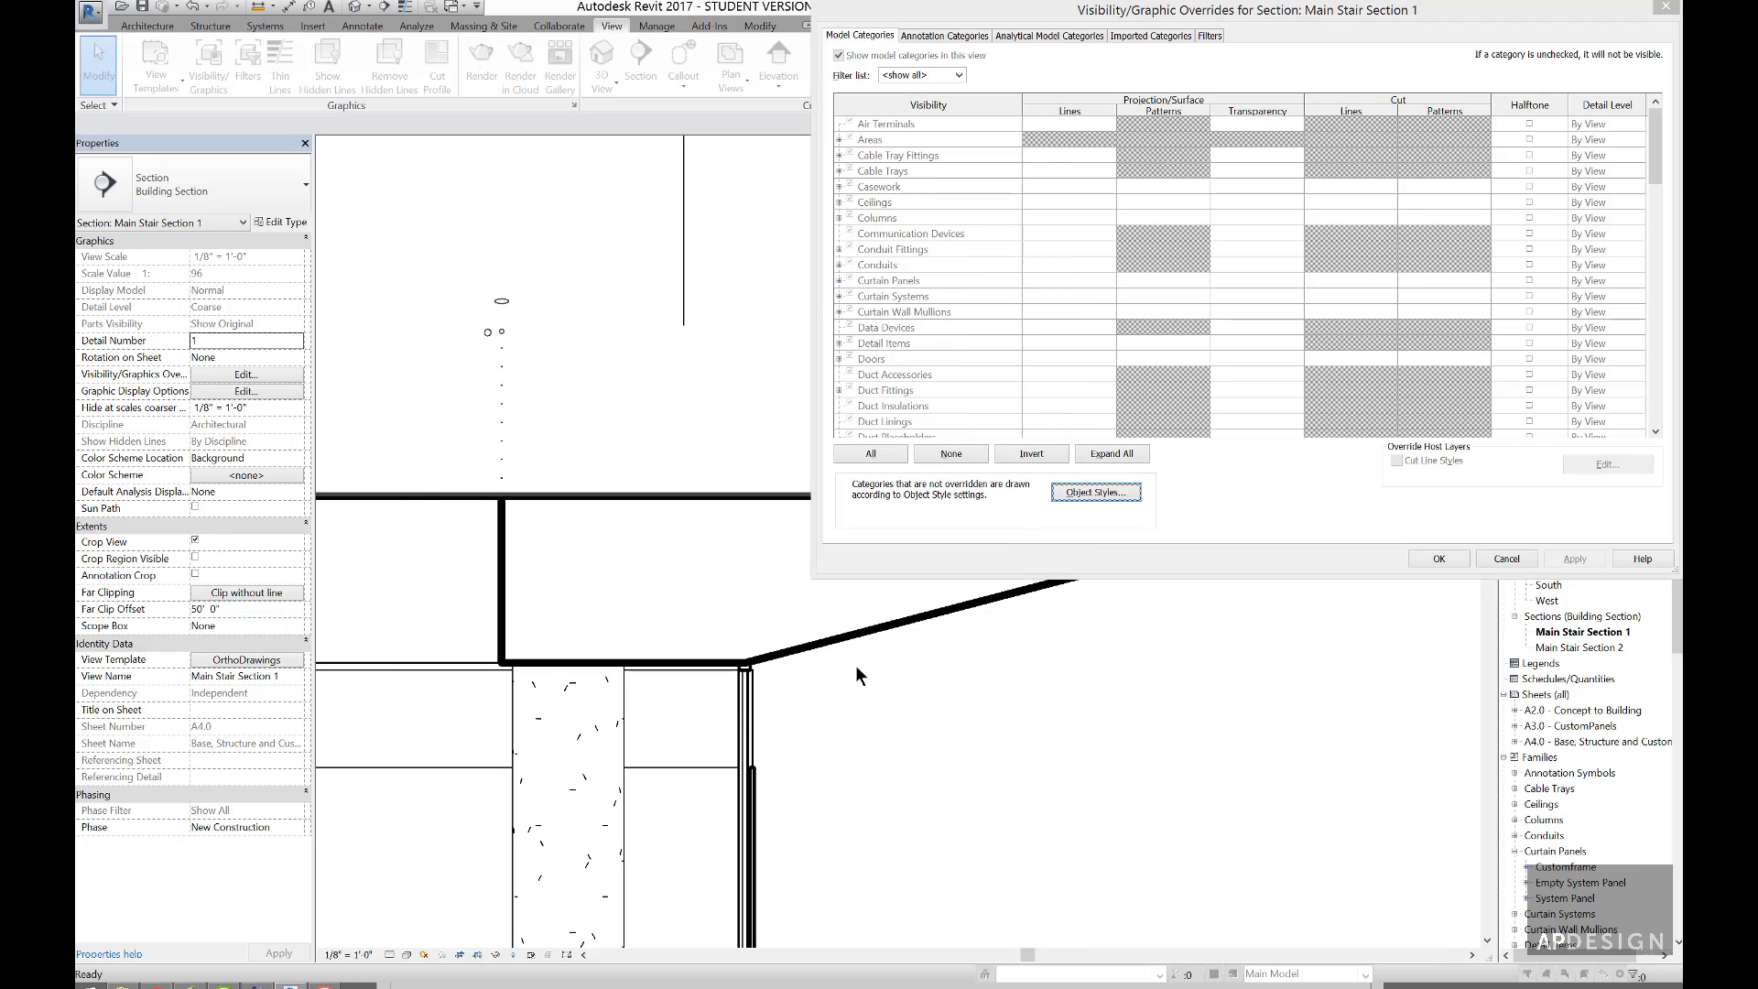
{"action": "left_click", "coordinate": [1438, 560]}
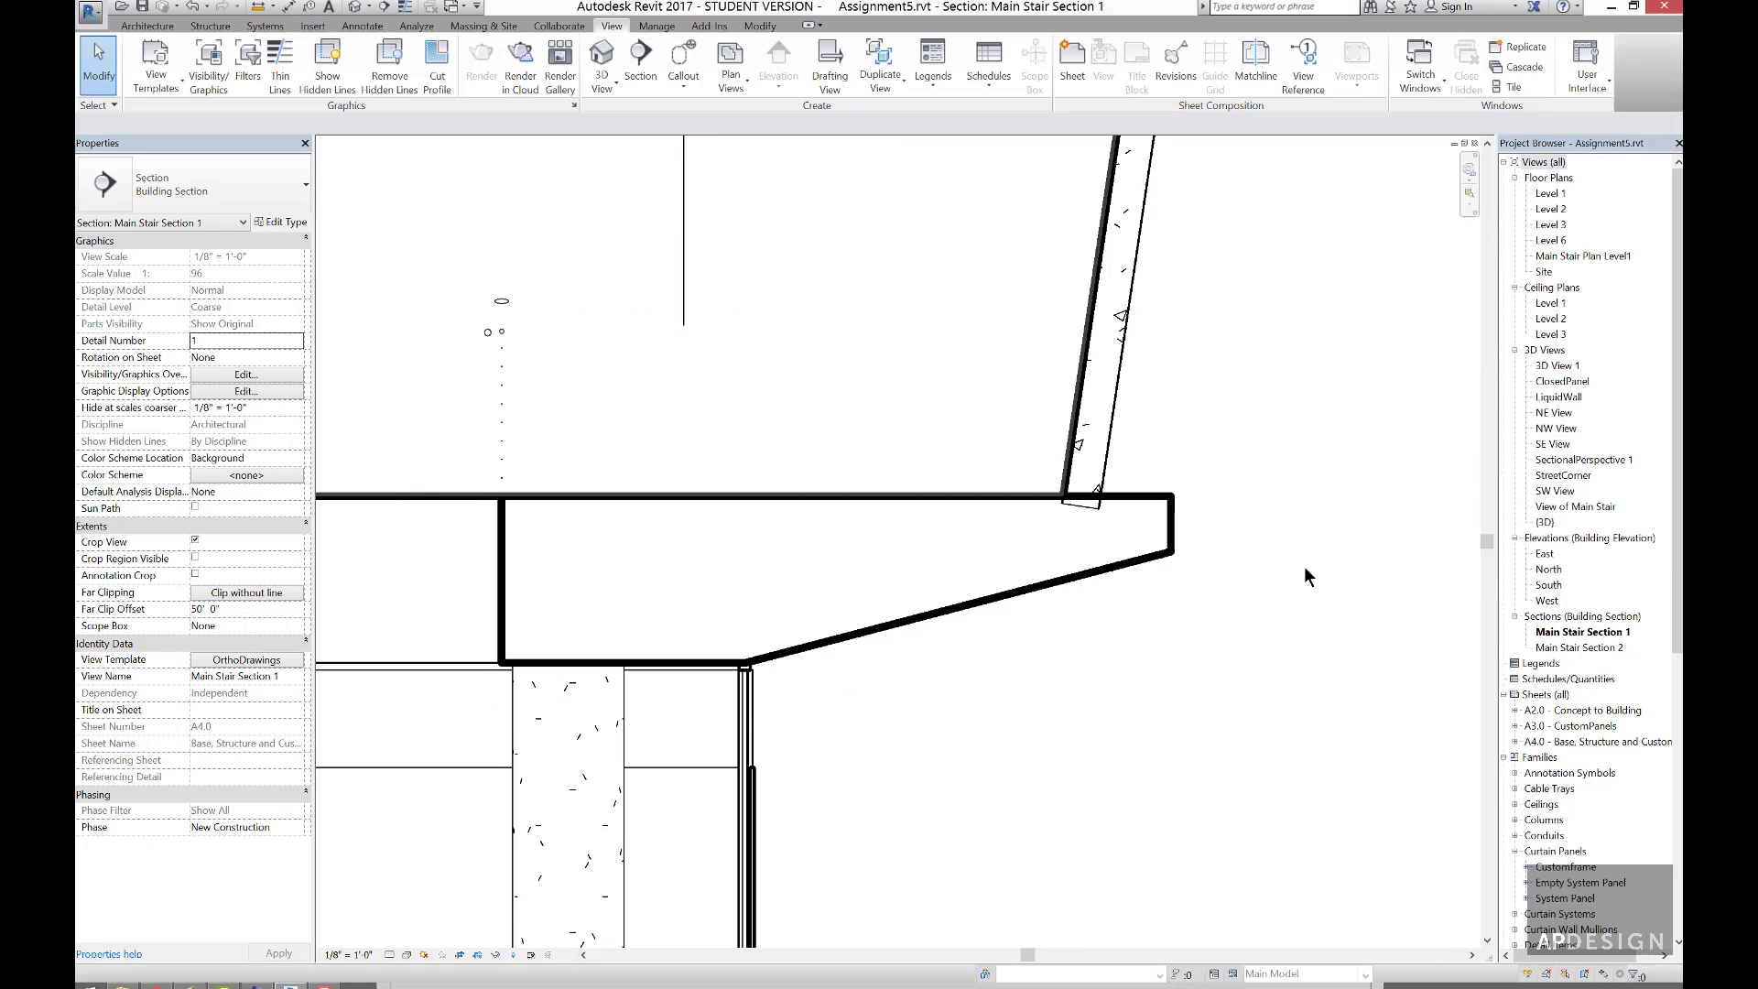
- Inspect the slanted mass wall above the roof overhang by opening its form for in-place editing, then leave the editor
{"action": "scroll", "coordinate": [1299, 569], "scroll_direction": "down", "scroll_amount": 5}
{"action": "scroll", "coordinate": [1201, 521], "scroll_direction": "up", "scroll_amount": 6}
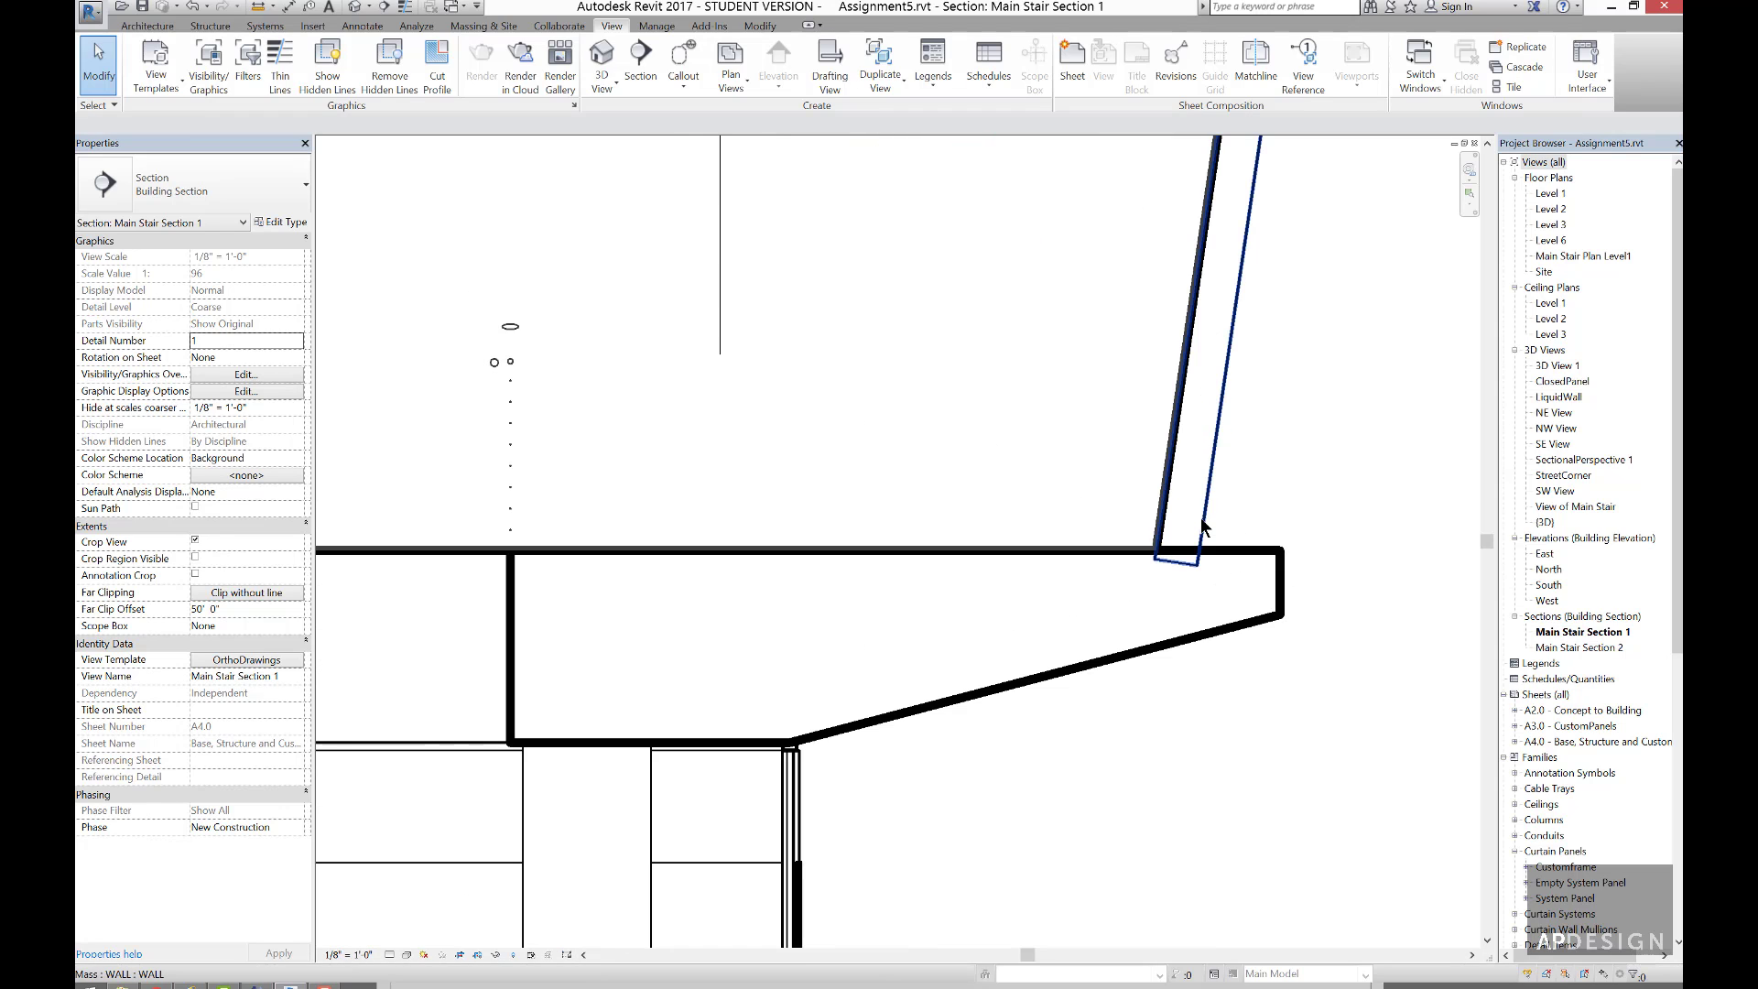
{"action": "scroll", "coordinate": [1218, 520], "scroll_direction": "up", "scroll_amount": 1}
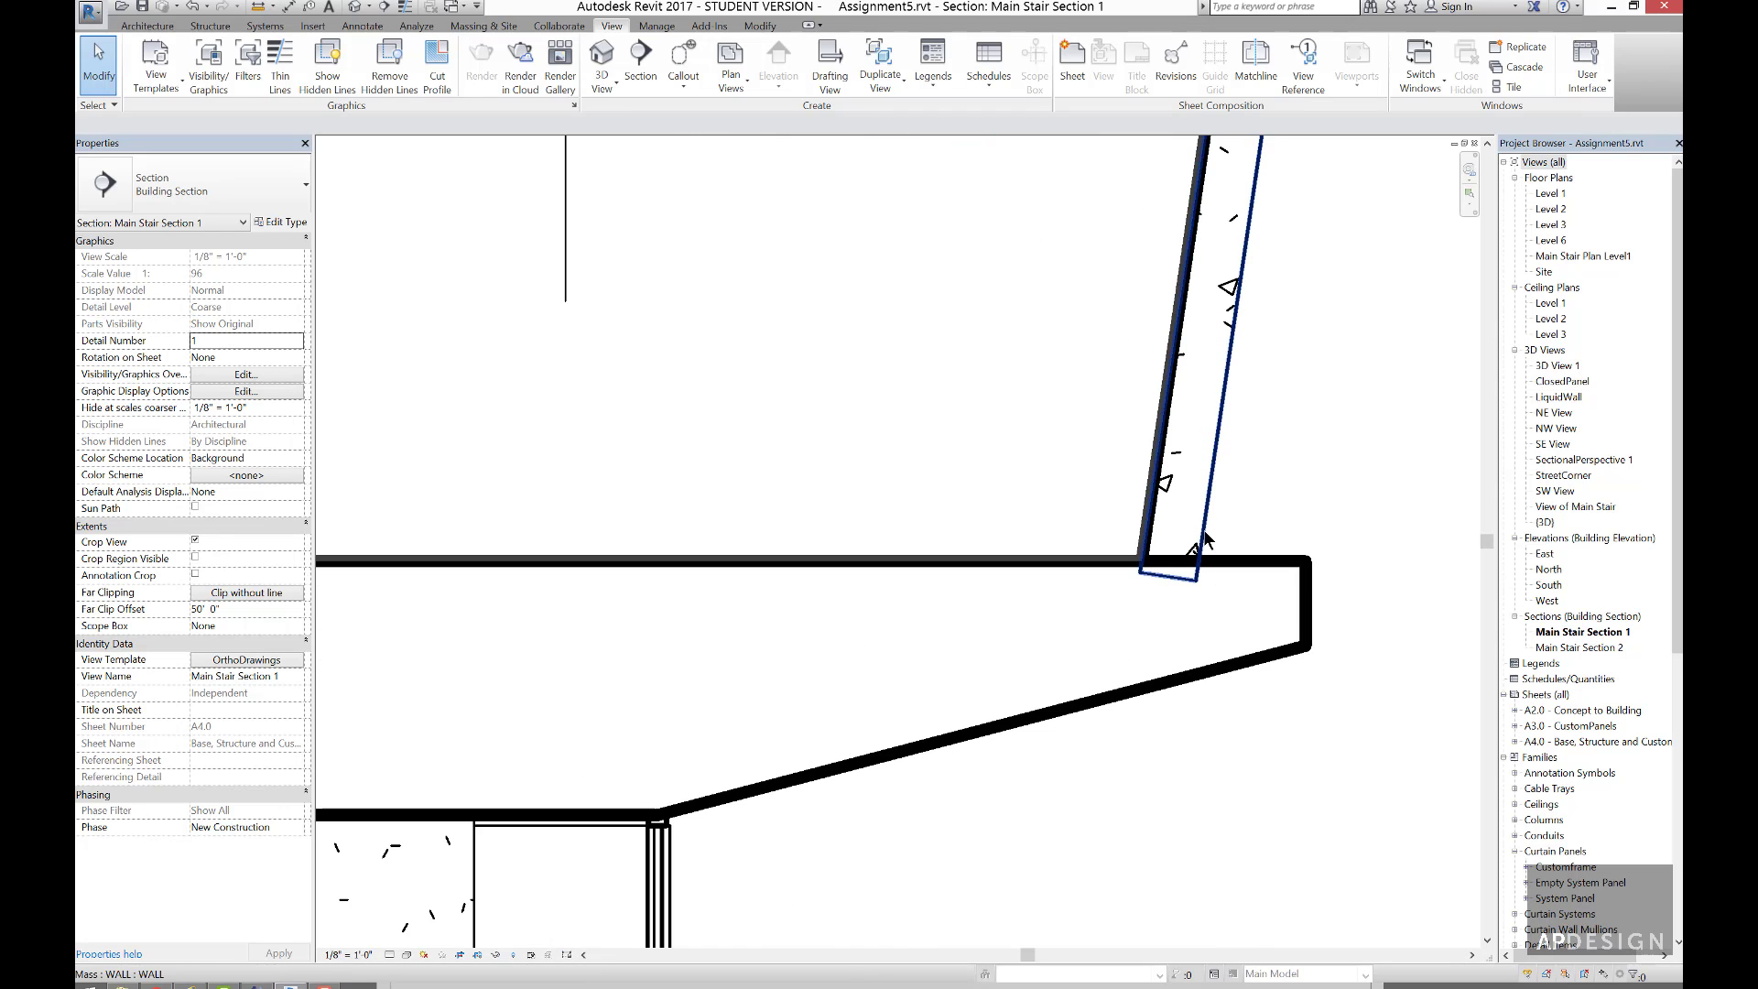
{"action": "left_click", "coordinate": [1205, 539]}
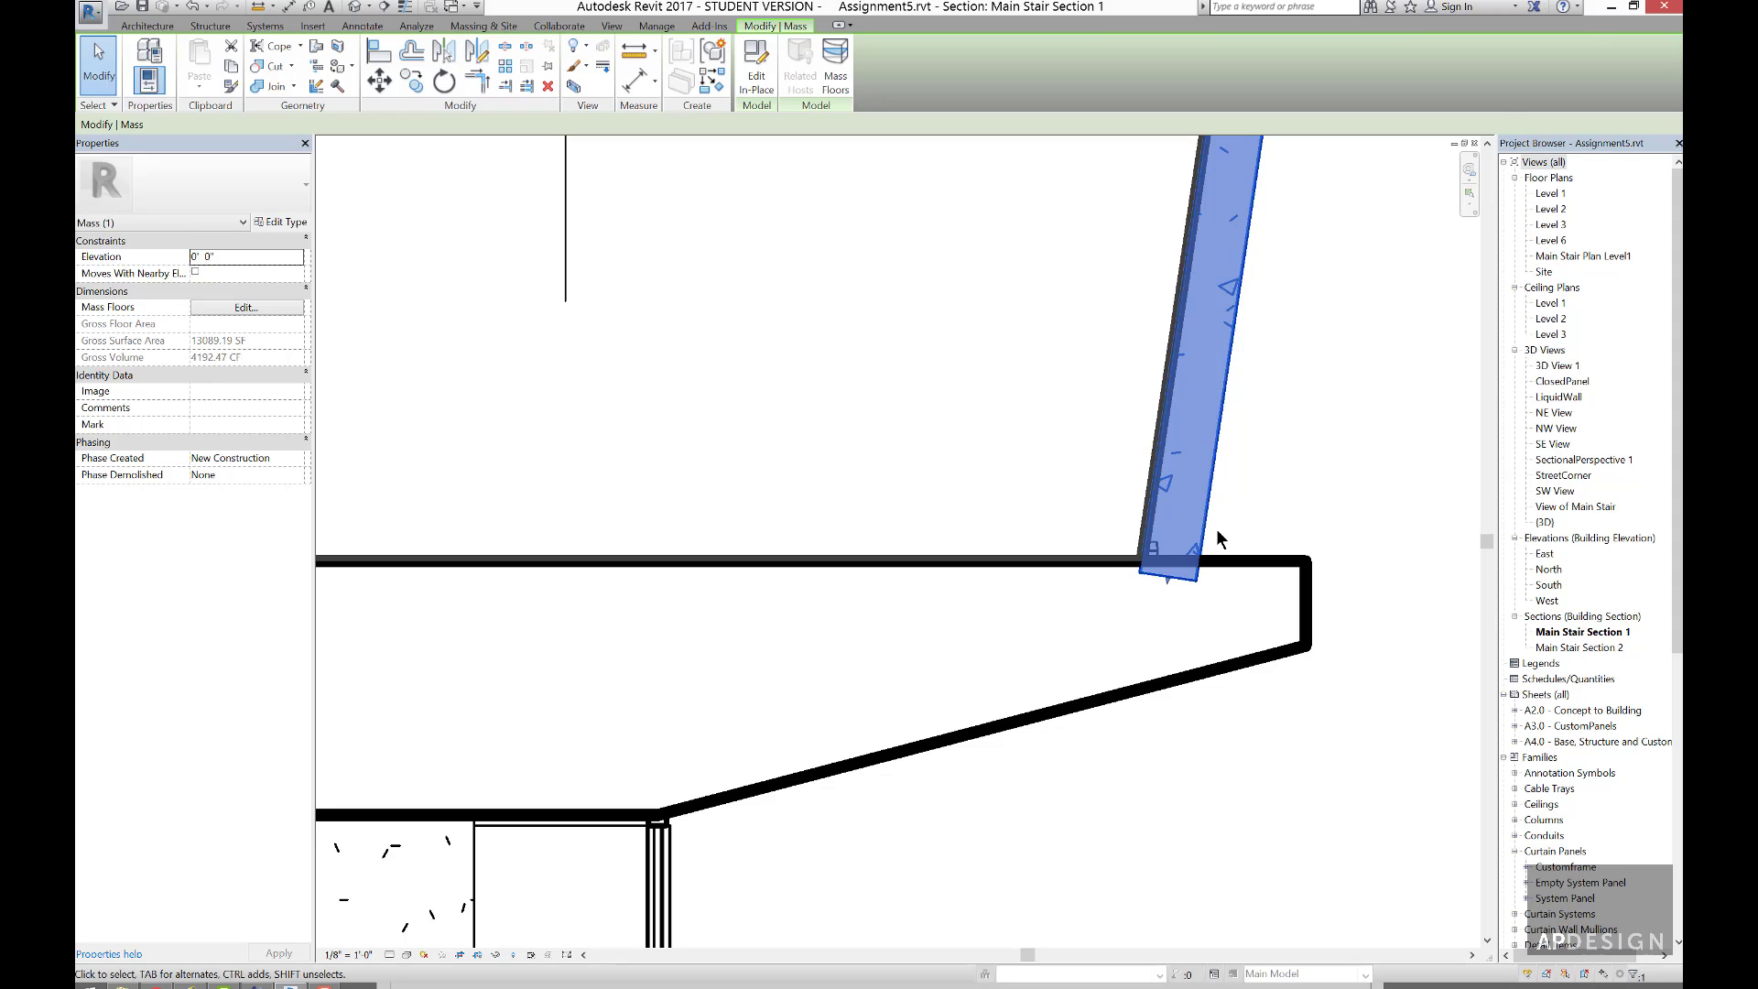
{"action": "left_click", "coordinate": [1214, 530]}
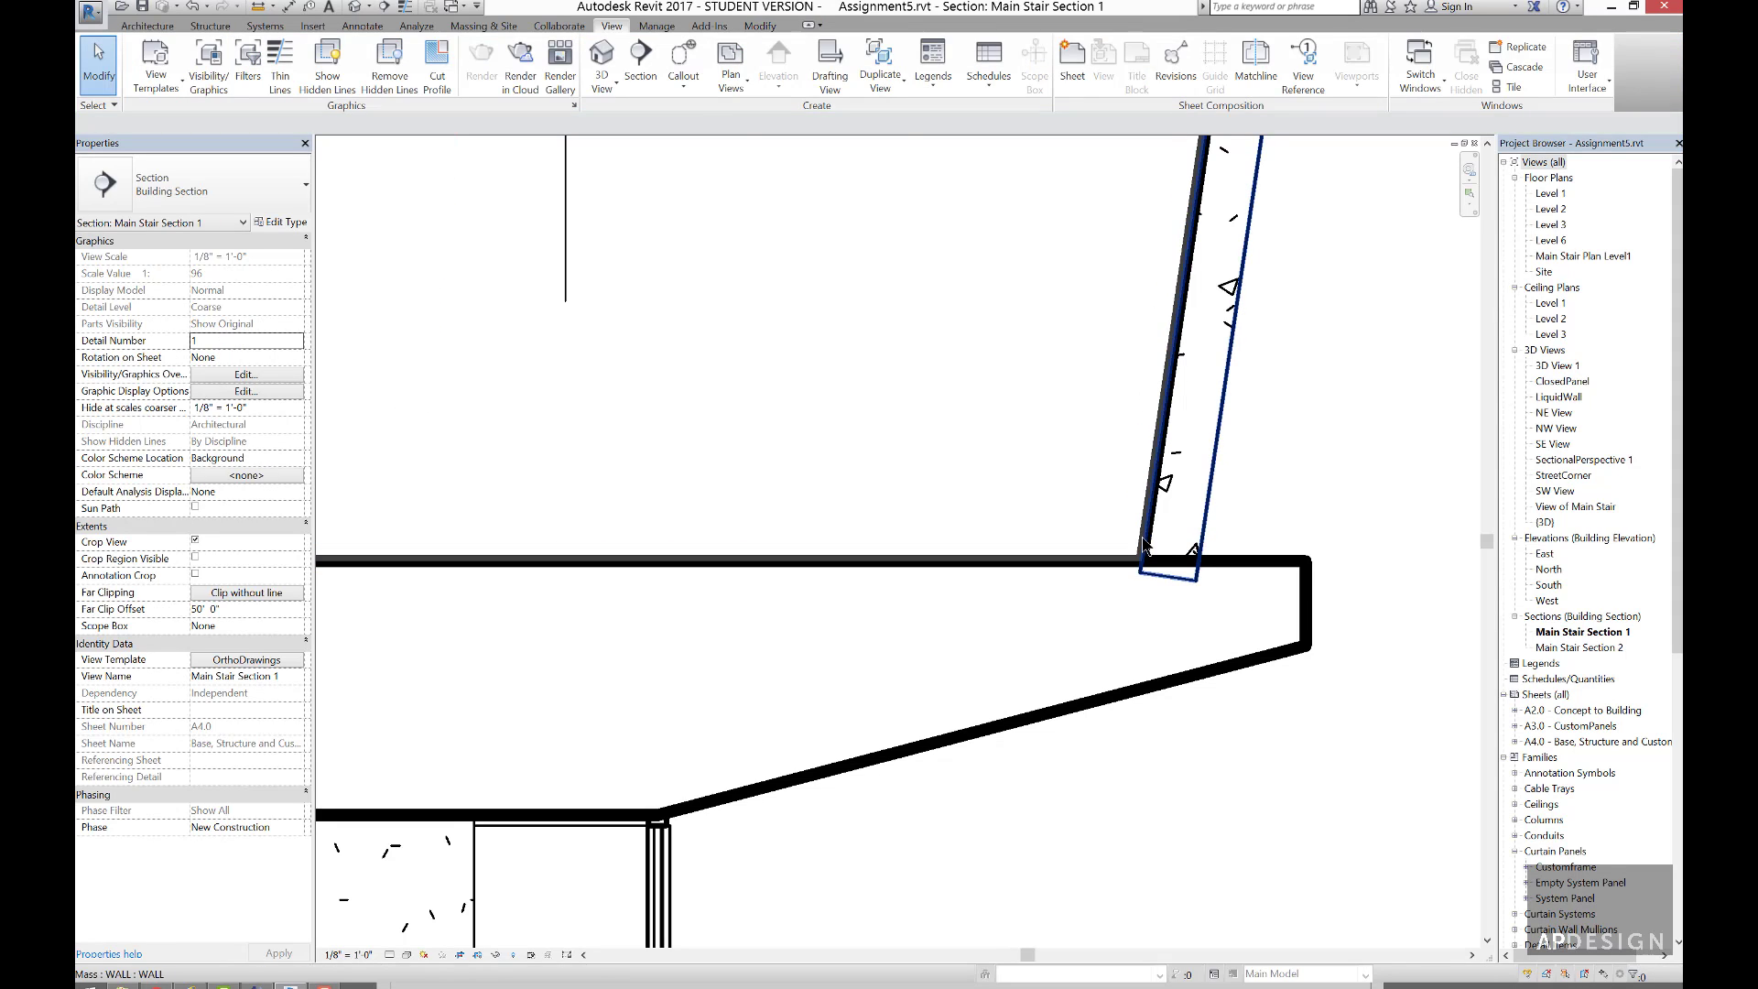
{"action": "scroll", "coordinate": [1198, 536], "scroll_direction": "down", "scroll_amount": 2}
{"action": "left_click", "coordinate": [1205, 545]}
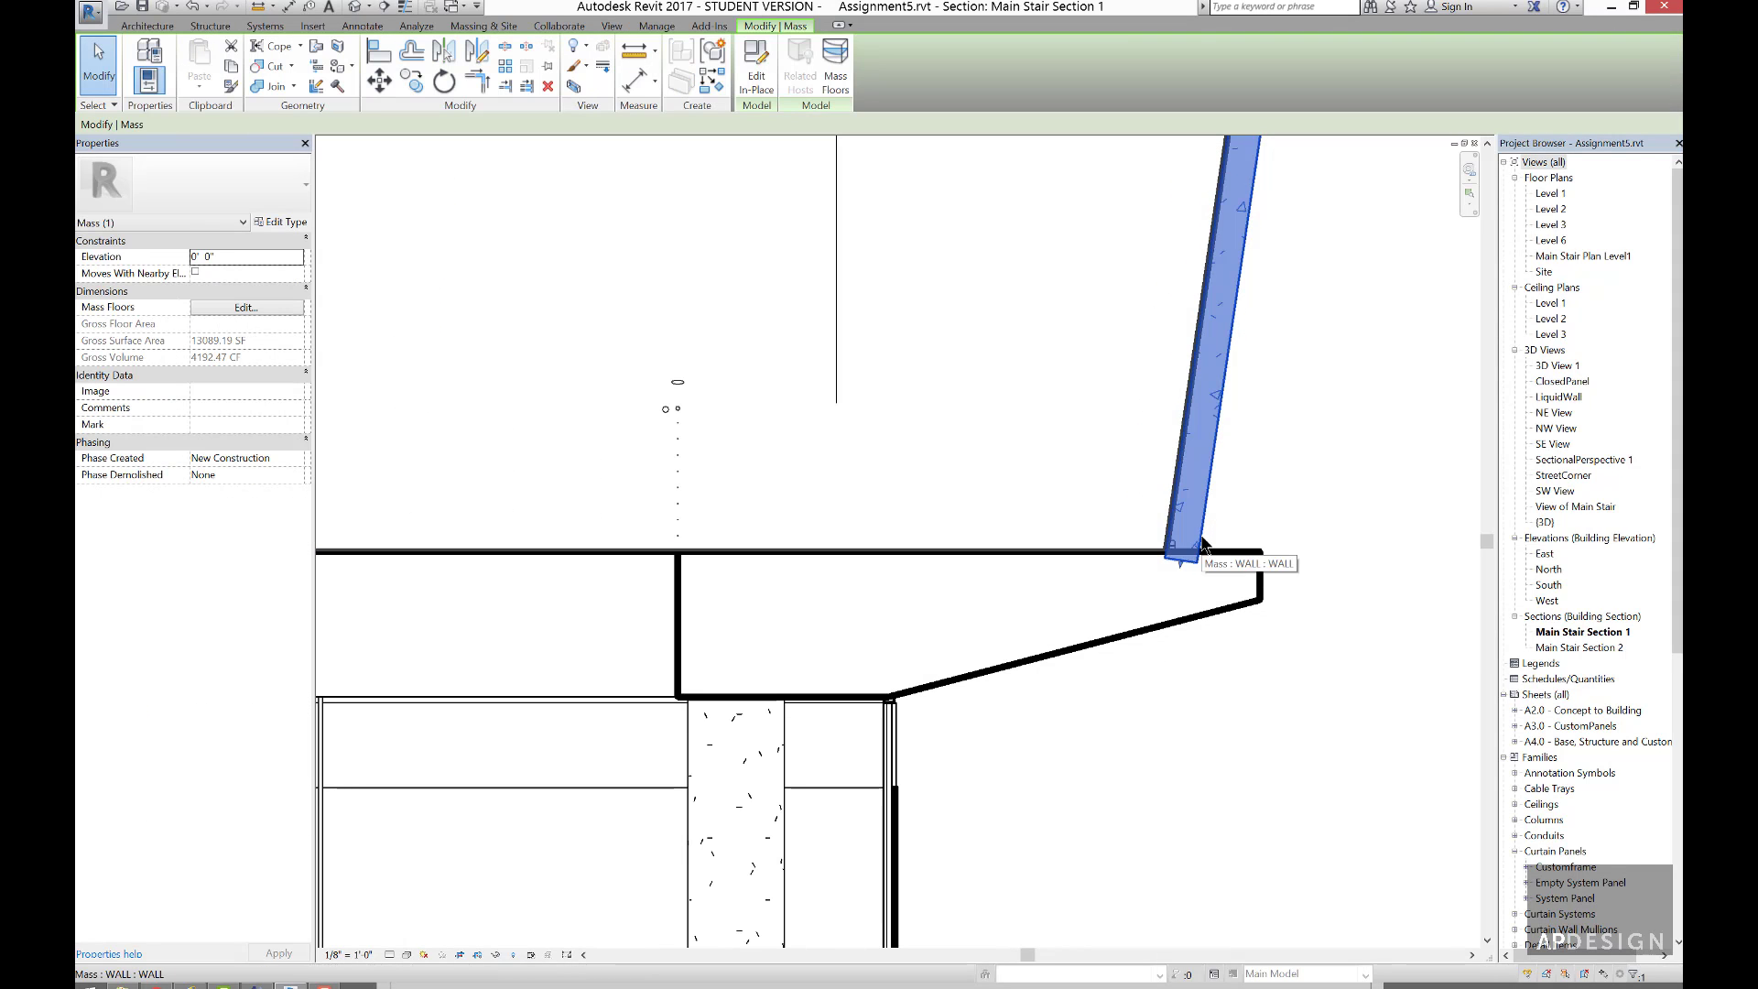
{"action": "double_click", "coordinate": [1203, 543]}
{"action": "scroll", "coordinate": [1204, 513], "scroll_direction": "up", "scroll_amount": 2}
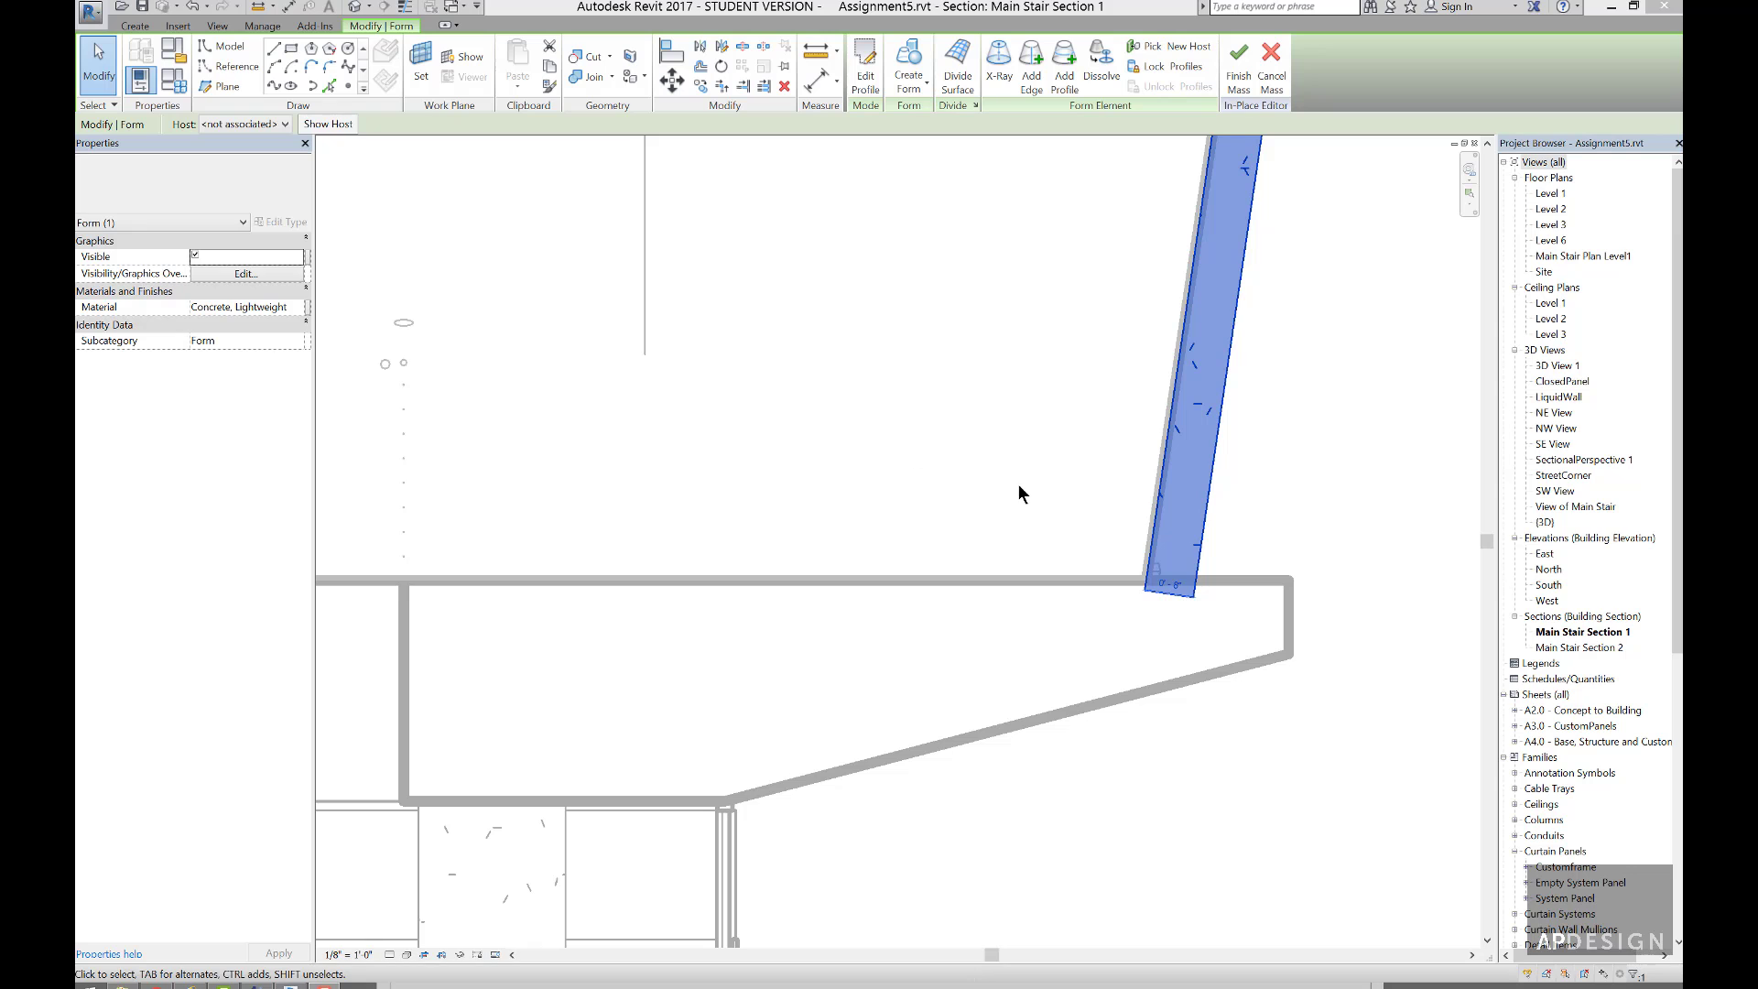
{"action": "left_click", "coordinate": [1251, 73]}
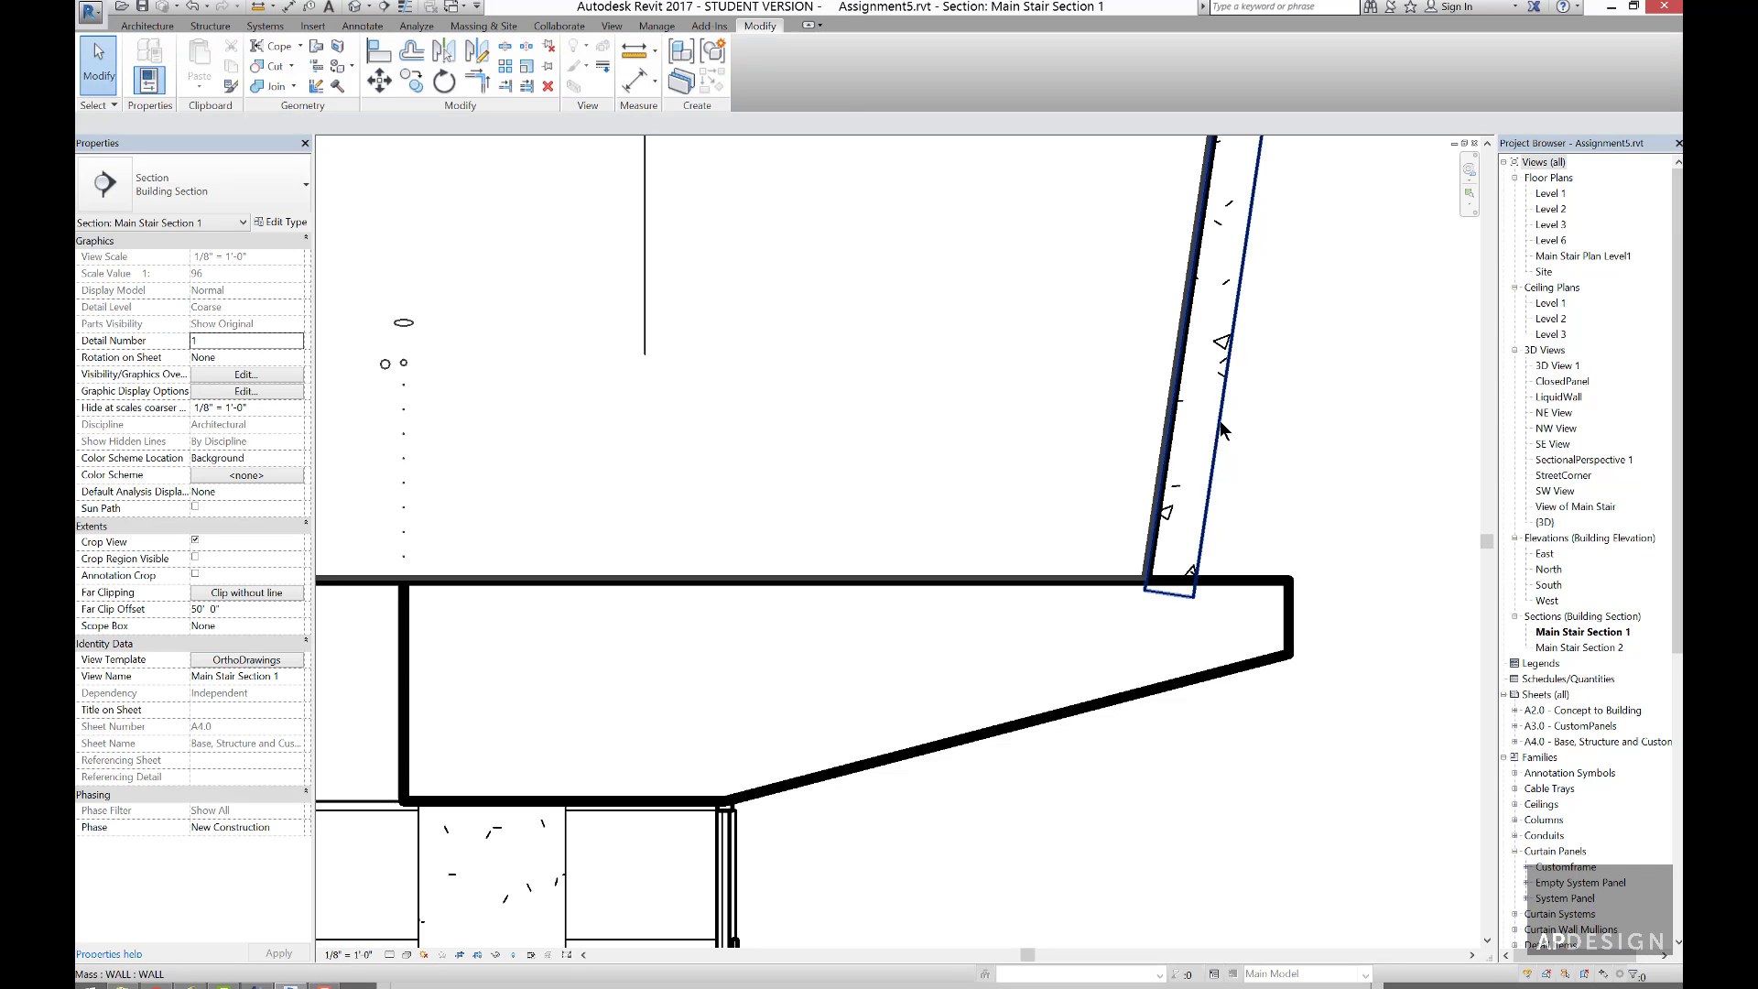
- Set the cut line weight of the Mass category's Form subcategory to 5 in the Object Styles and accept the visibility settings
{"action": "left_click", "coordinate": [1220, 420]}
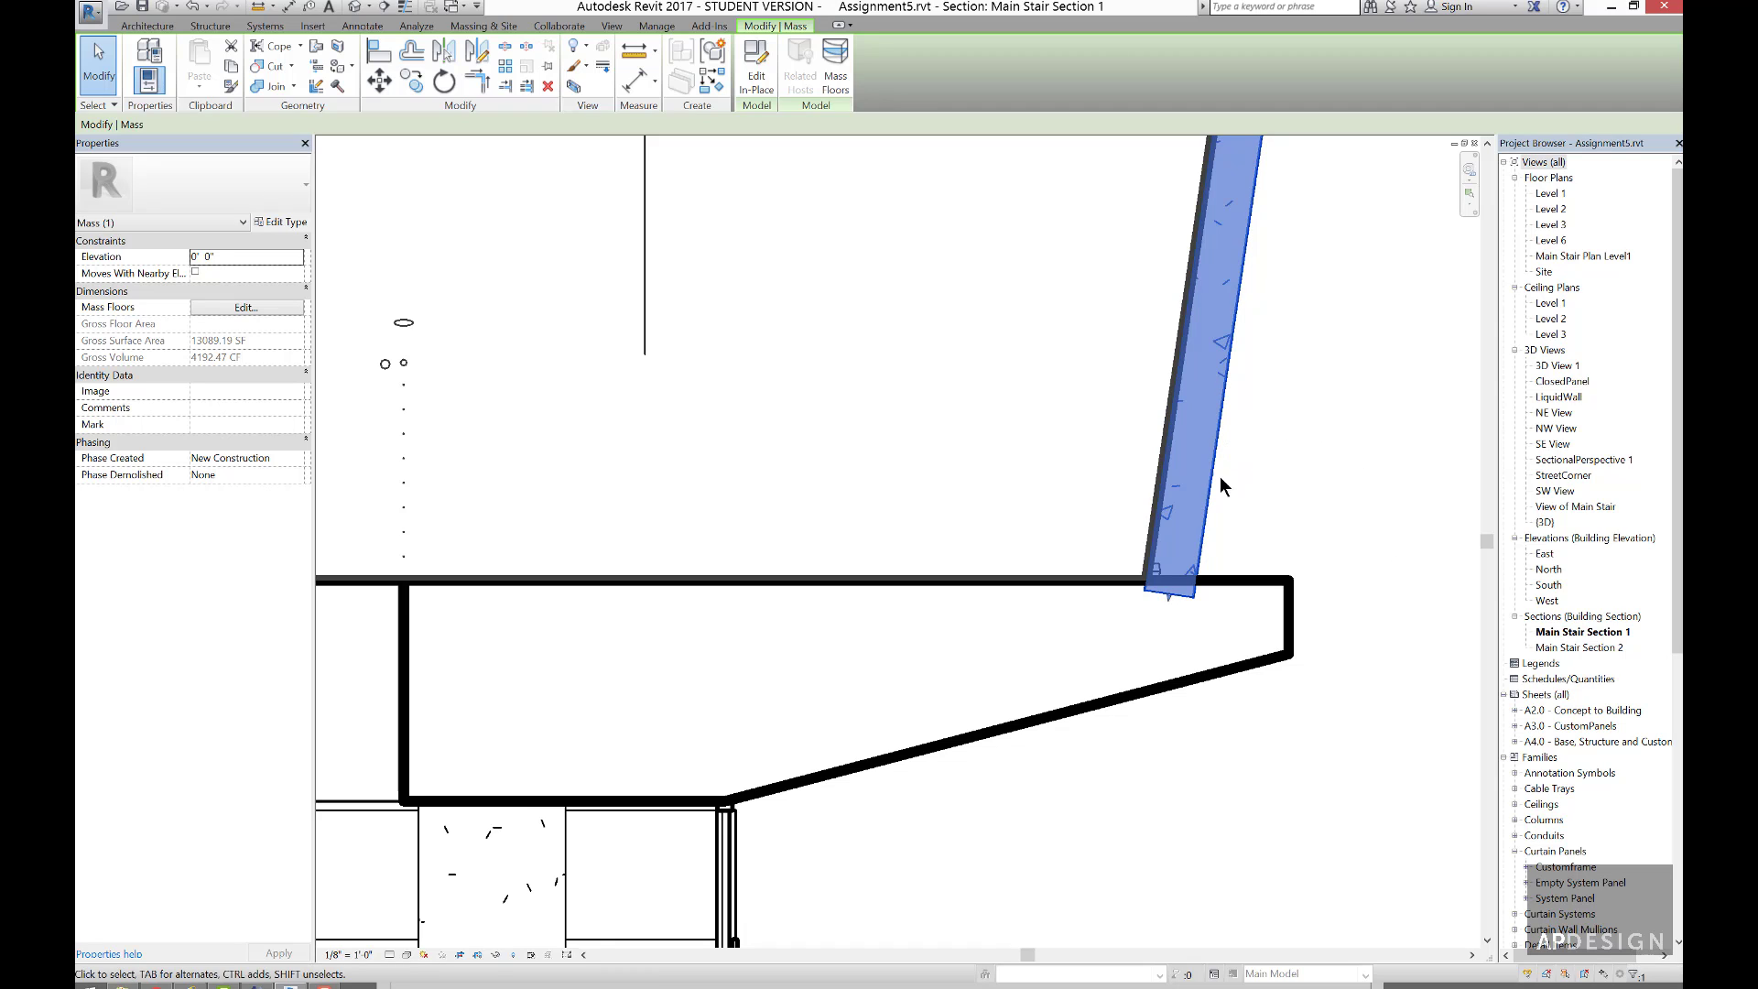
{"action": "key", "text": "v"}
{"action": "key", "text": "g"}
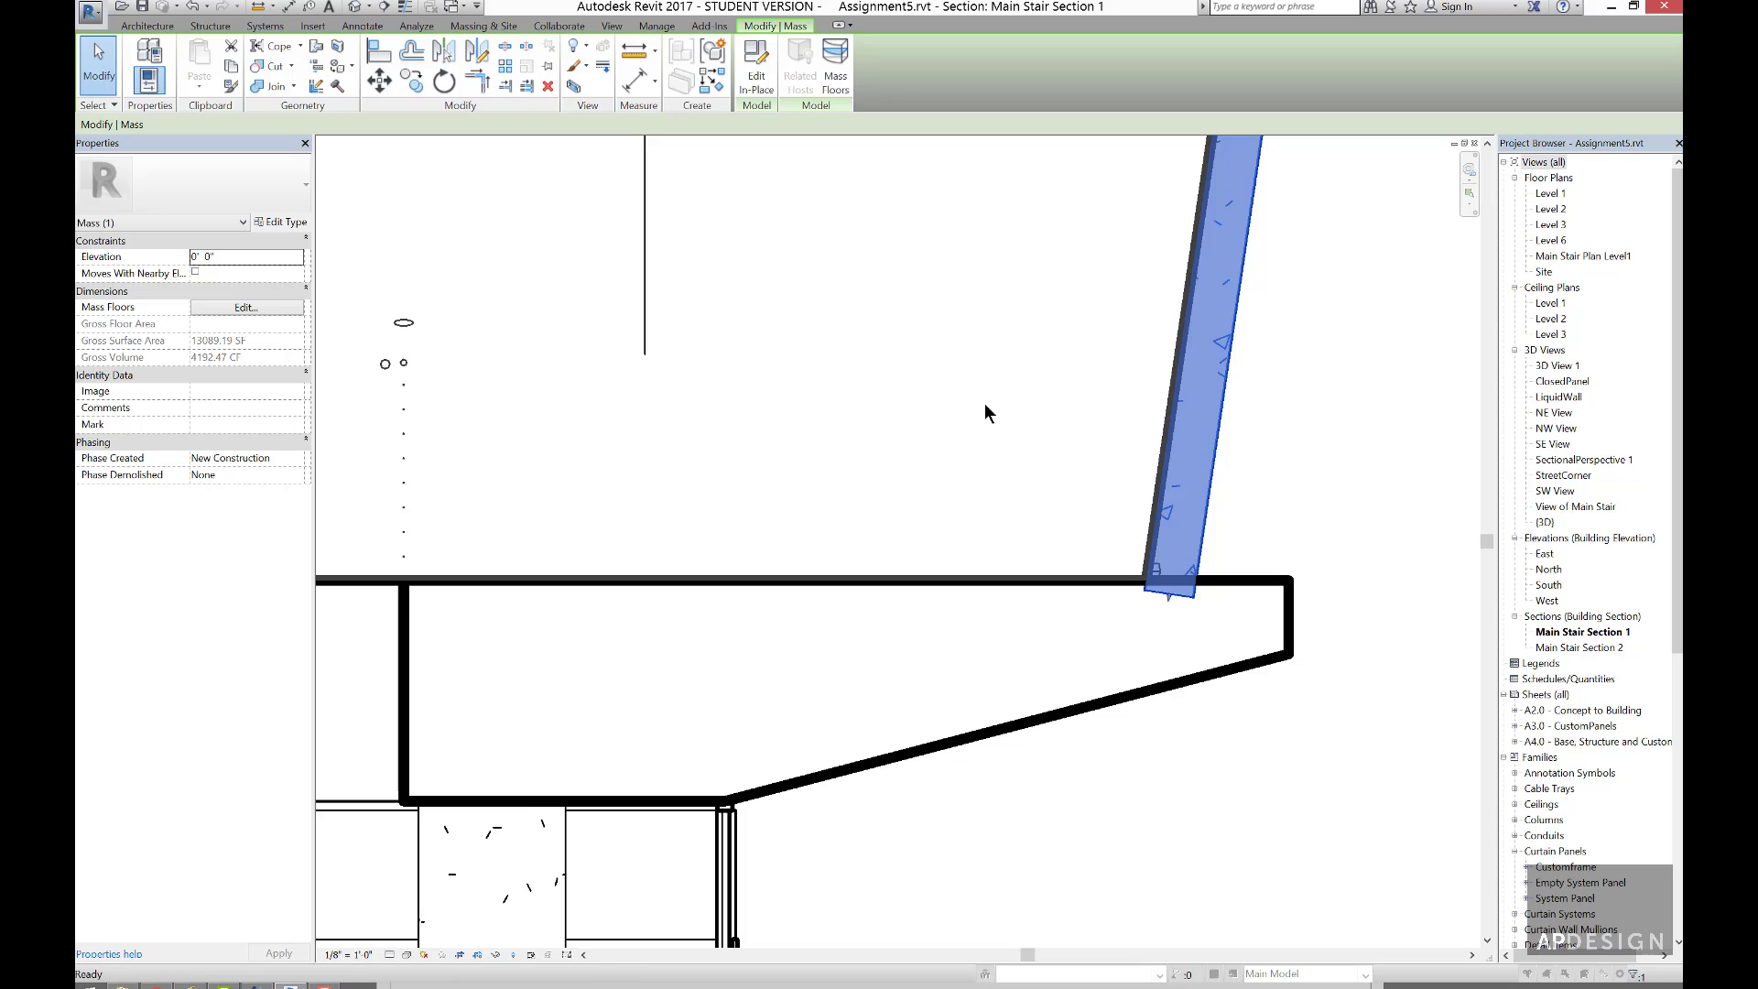
{"action": "left_click", "coordinate": [1090, 492]}
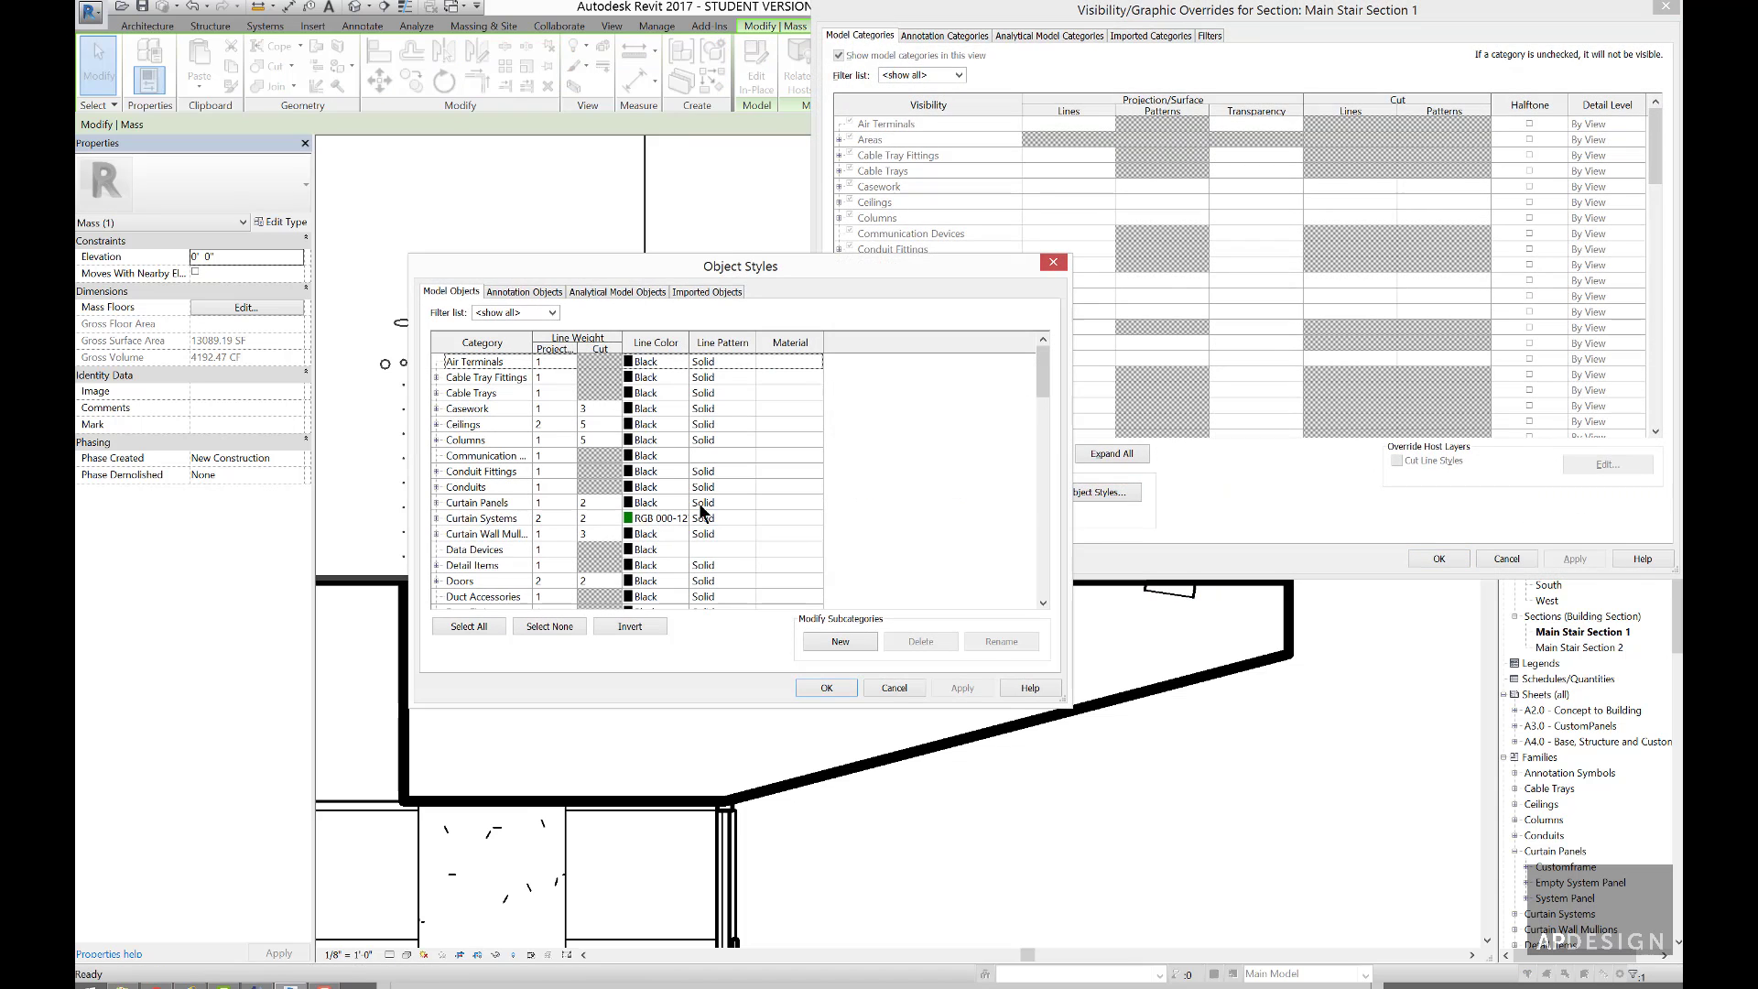
{"action": "left_click_drag", "start_coordinate": [1048, 386], "coordinate": [1060, 466]}
{"action": "left_click", "coordinate": [436, 502]}
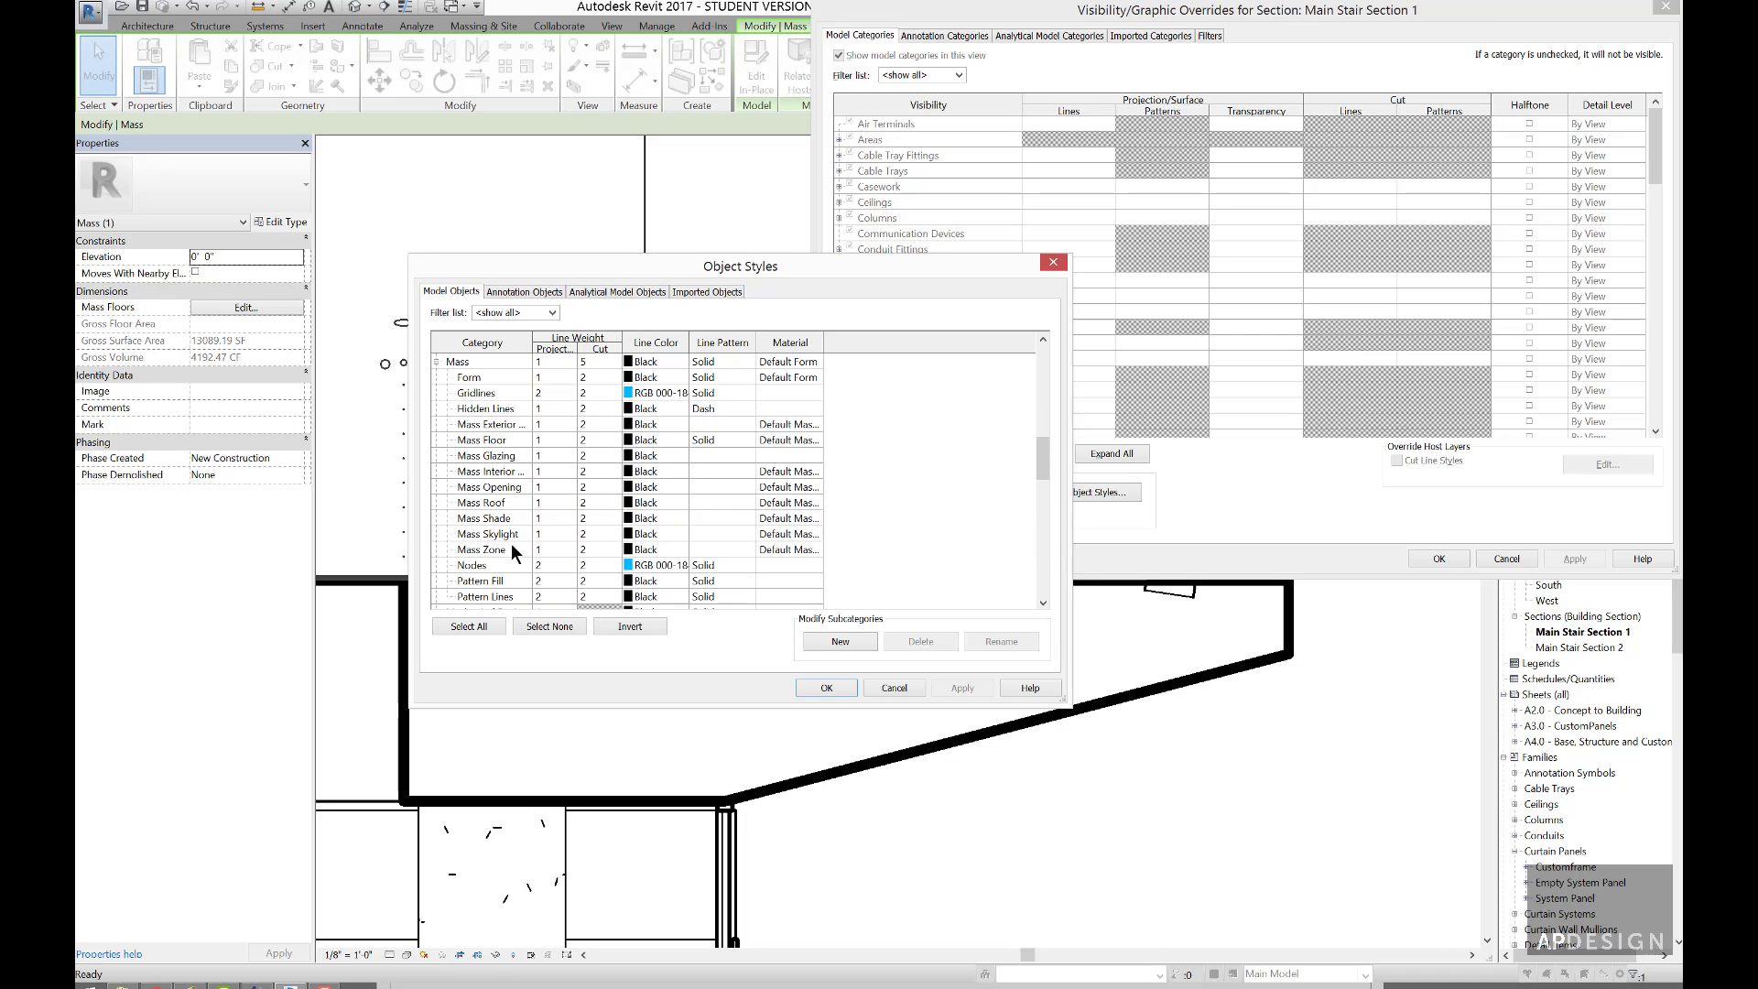
{"action": "left_click", "coordinate": [591, 378]}
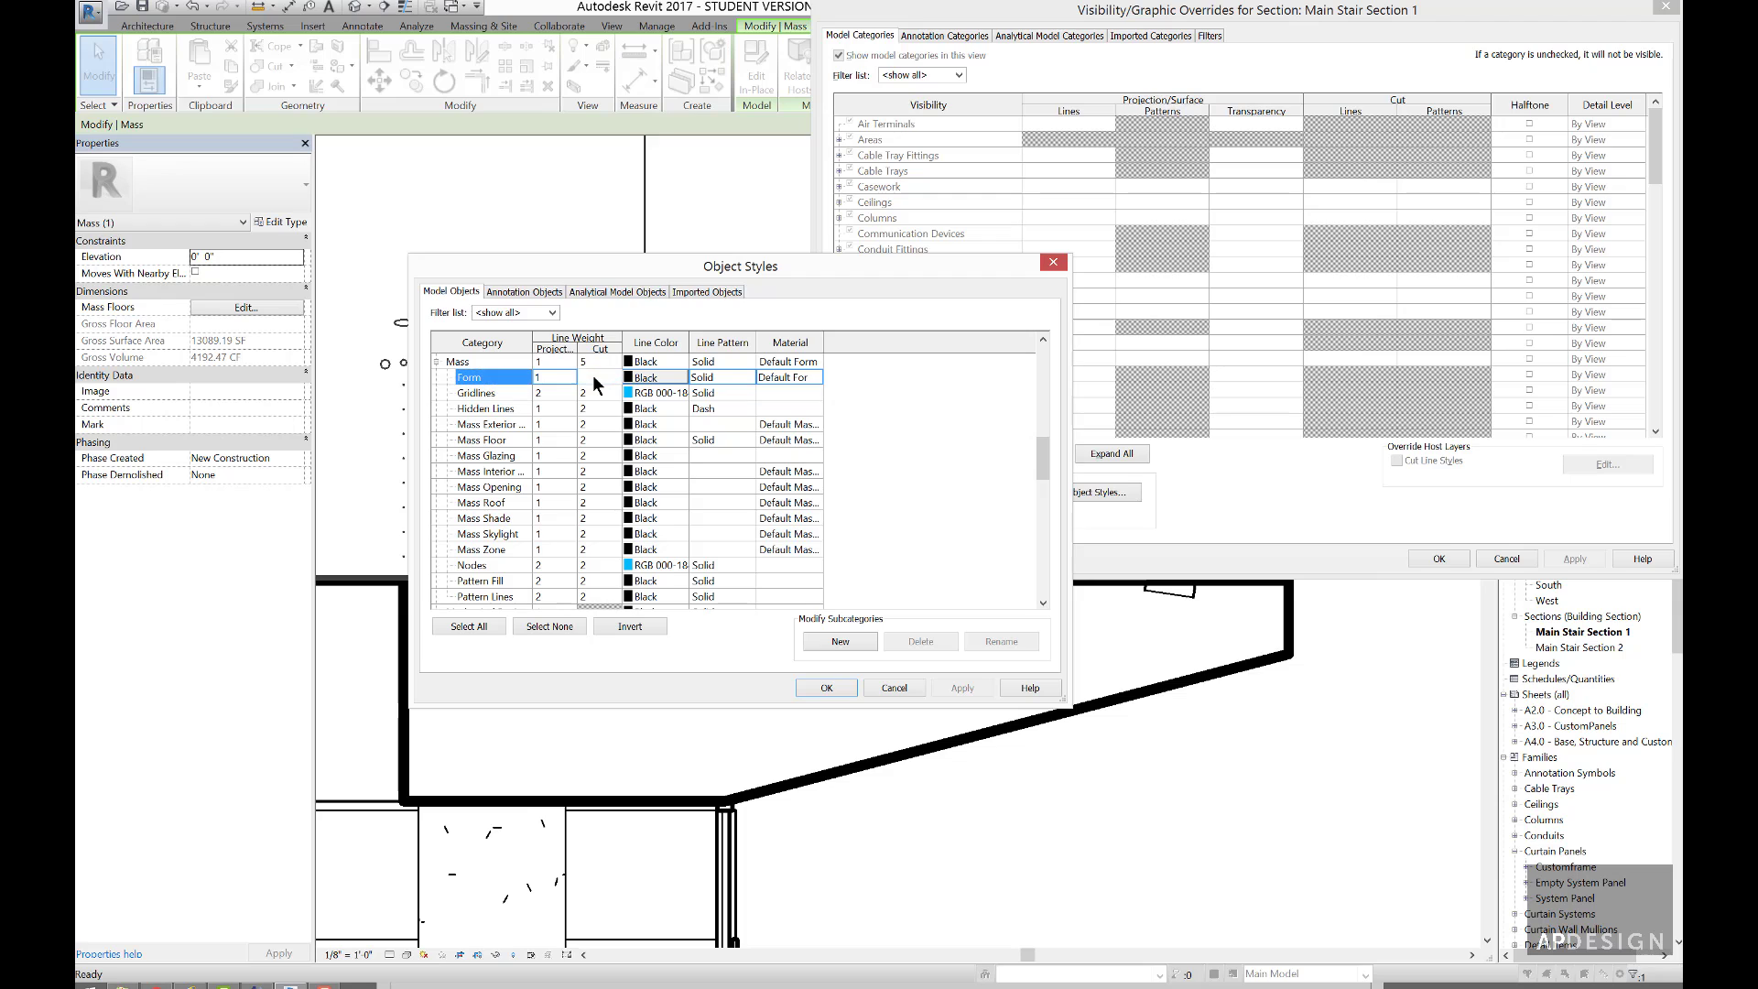
{"action": "type", "text": "5"}
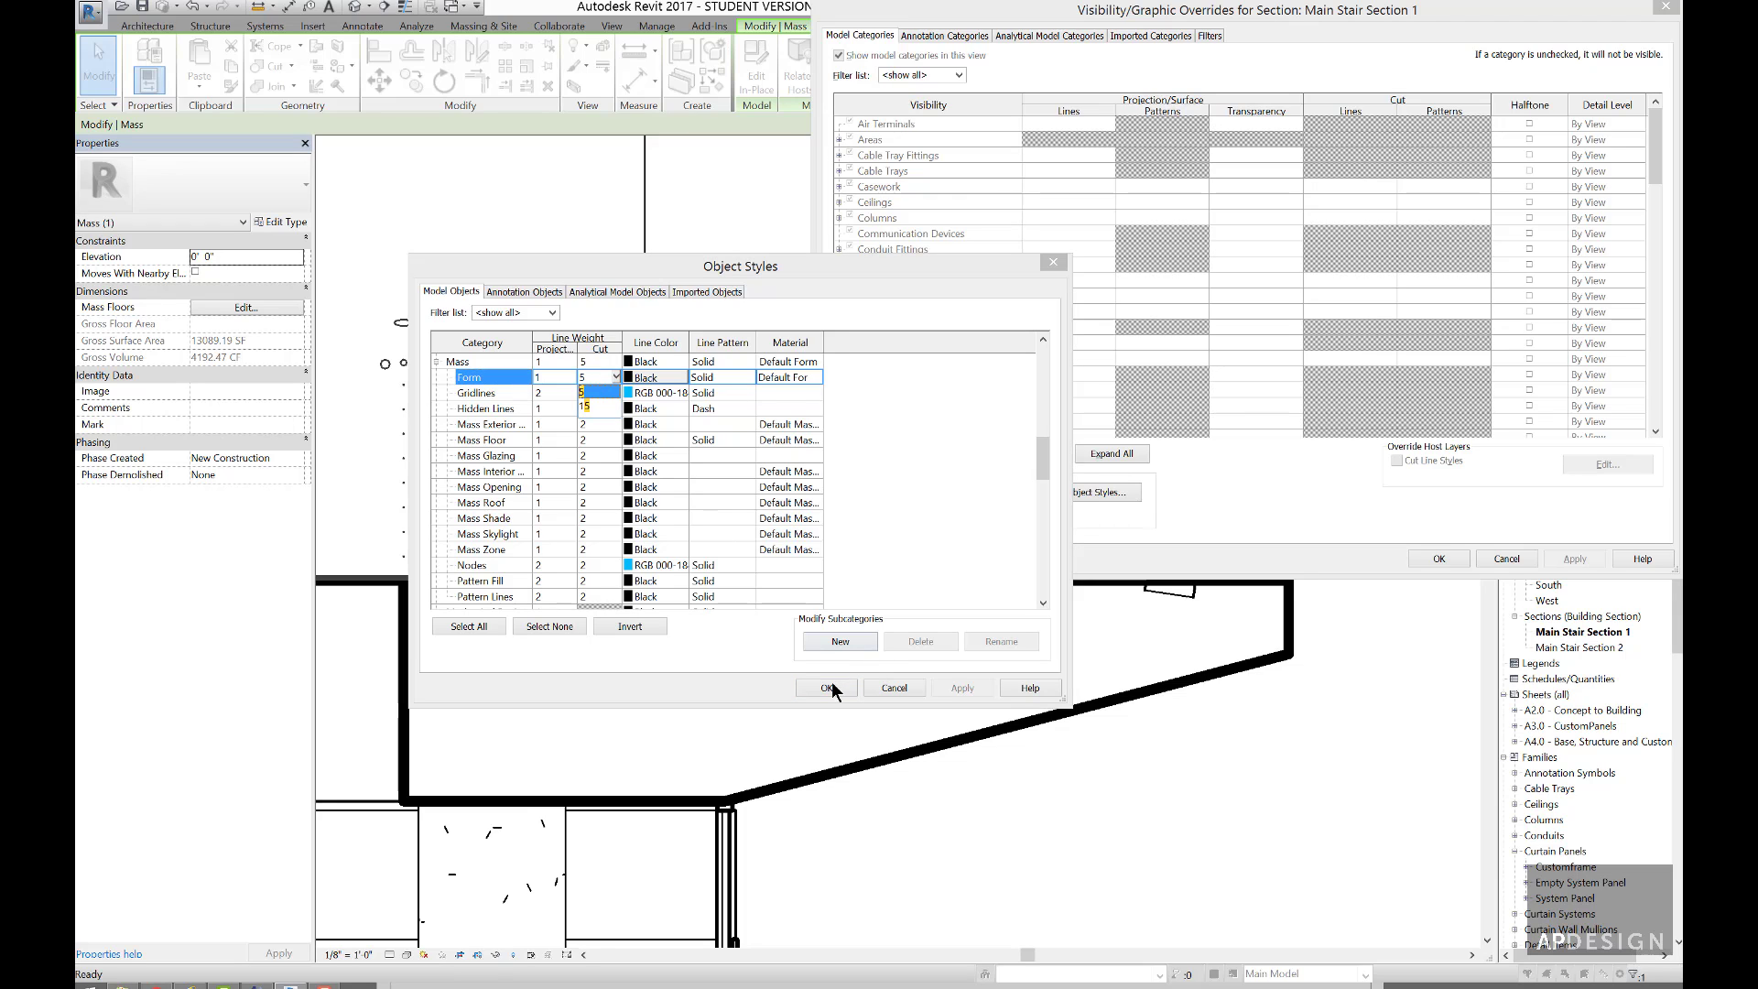
{"action": "left_click", "coordinate": [829, 687]}
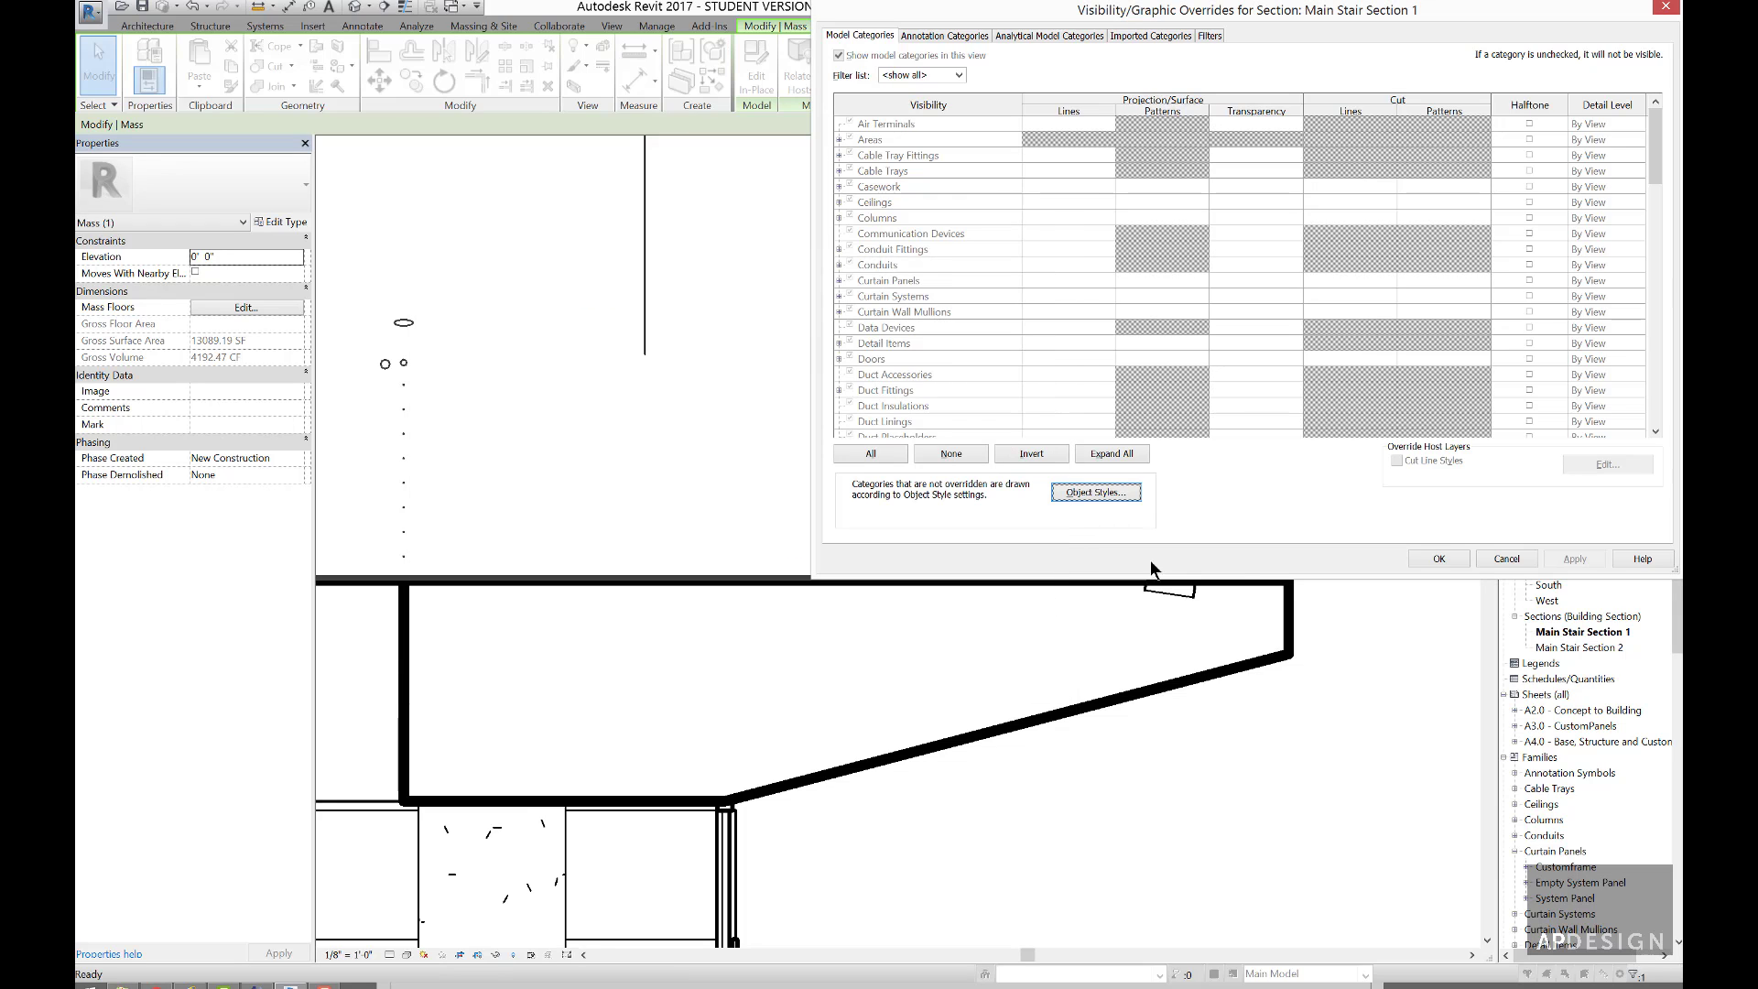
{"action": "left_click", "coordinate": [1431, 558]}
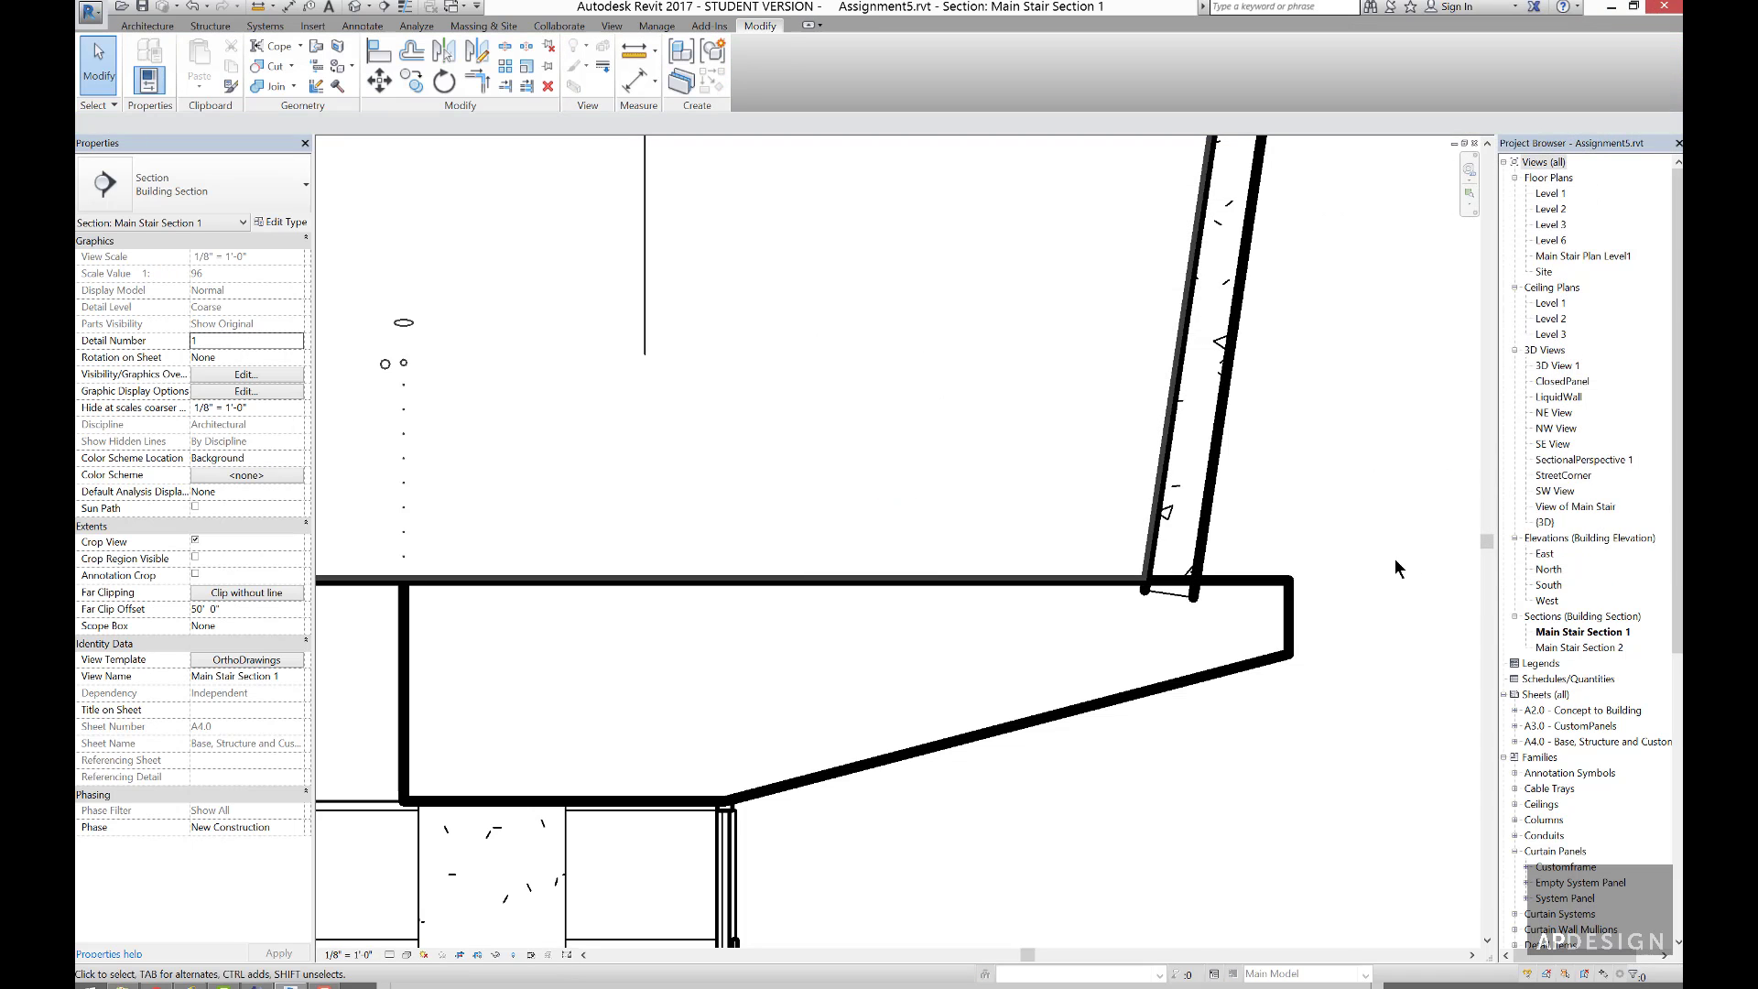
- Examine the cut lines around the overhang and the large mass above the floor line, then clear the selection
{"action": "scroll", "coordinate": [1357, 548], "scroll_direction": "down", "scroll_amount": 2}
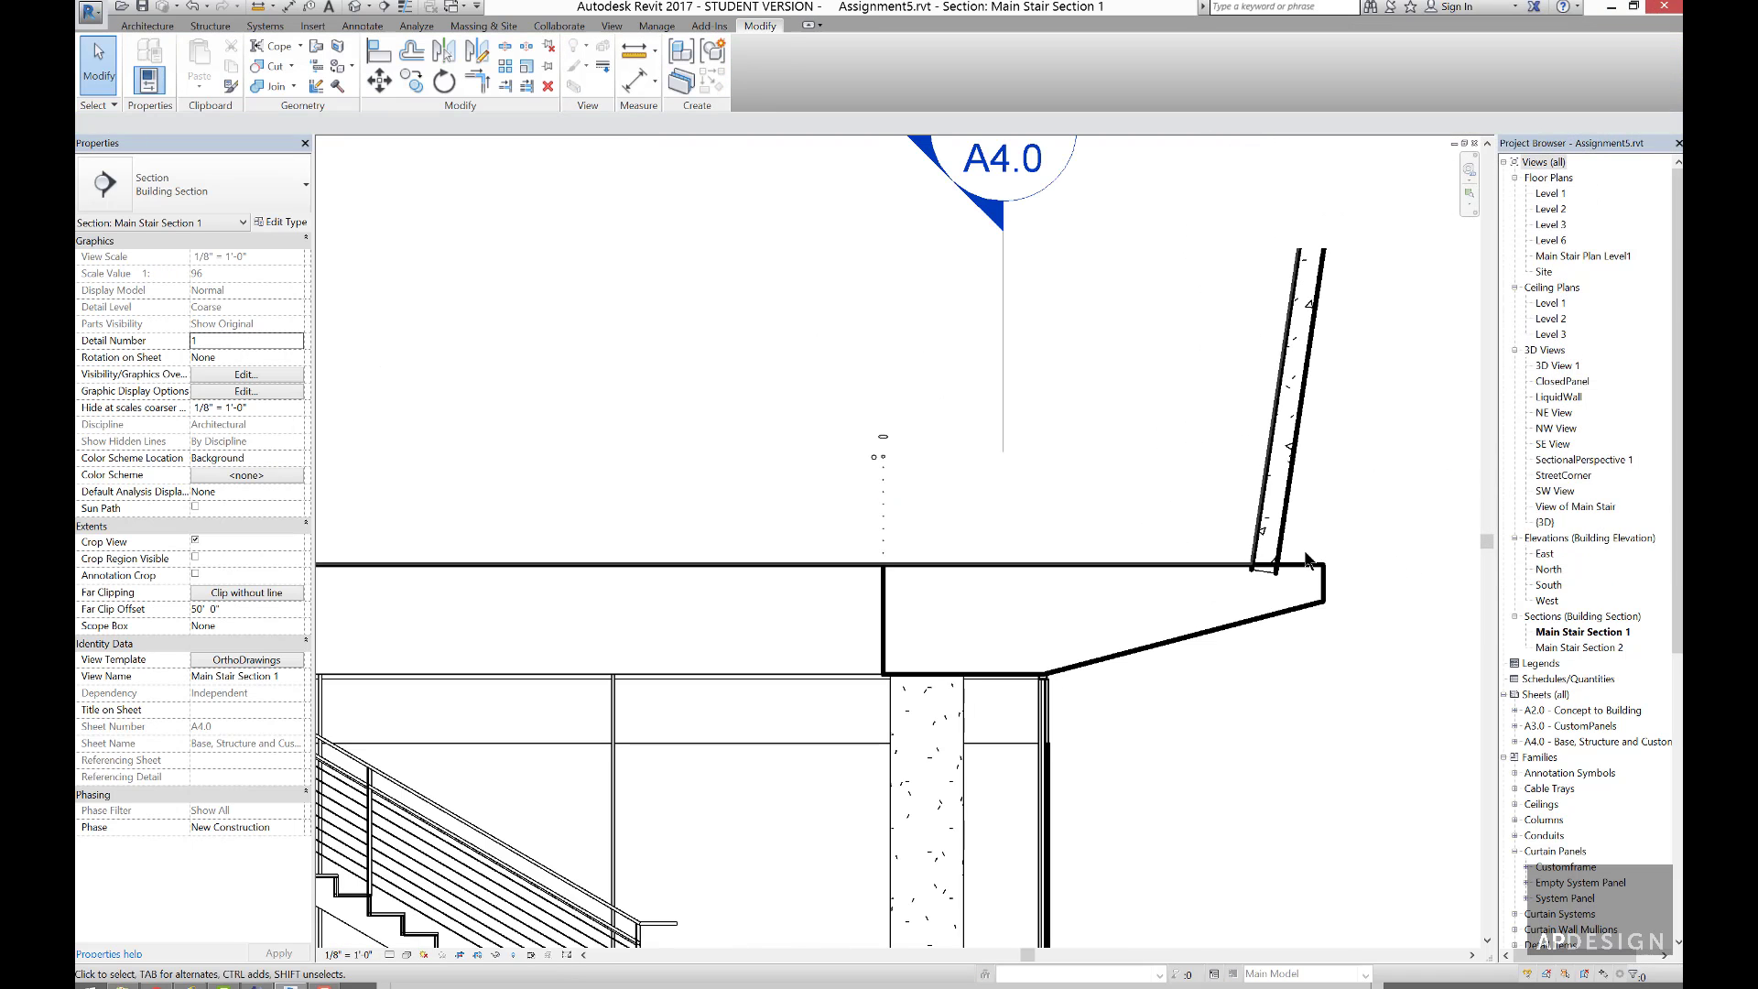
{"action": "scroll", "coordinate": [1255, 552], "scroll_direction": "up", "scroll_amount": 3}
{"action": "scroll", "coordinate": [1122, 584], "scroll_direction": "down", "scroll_amount": 3}
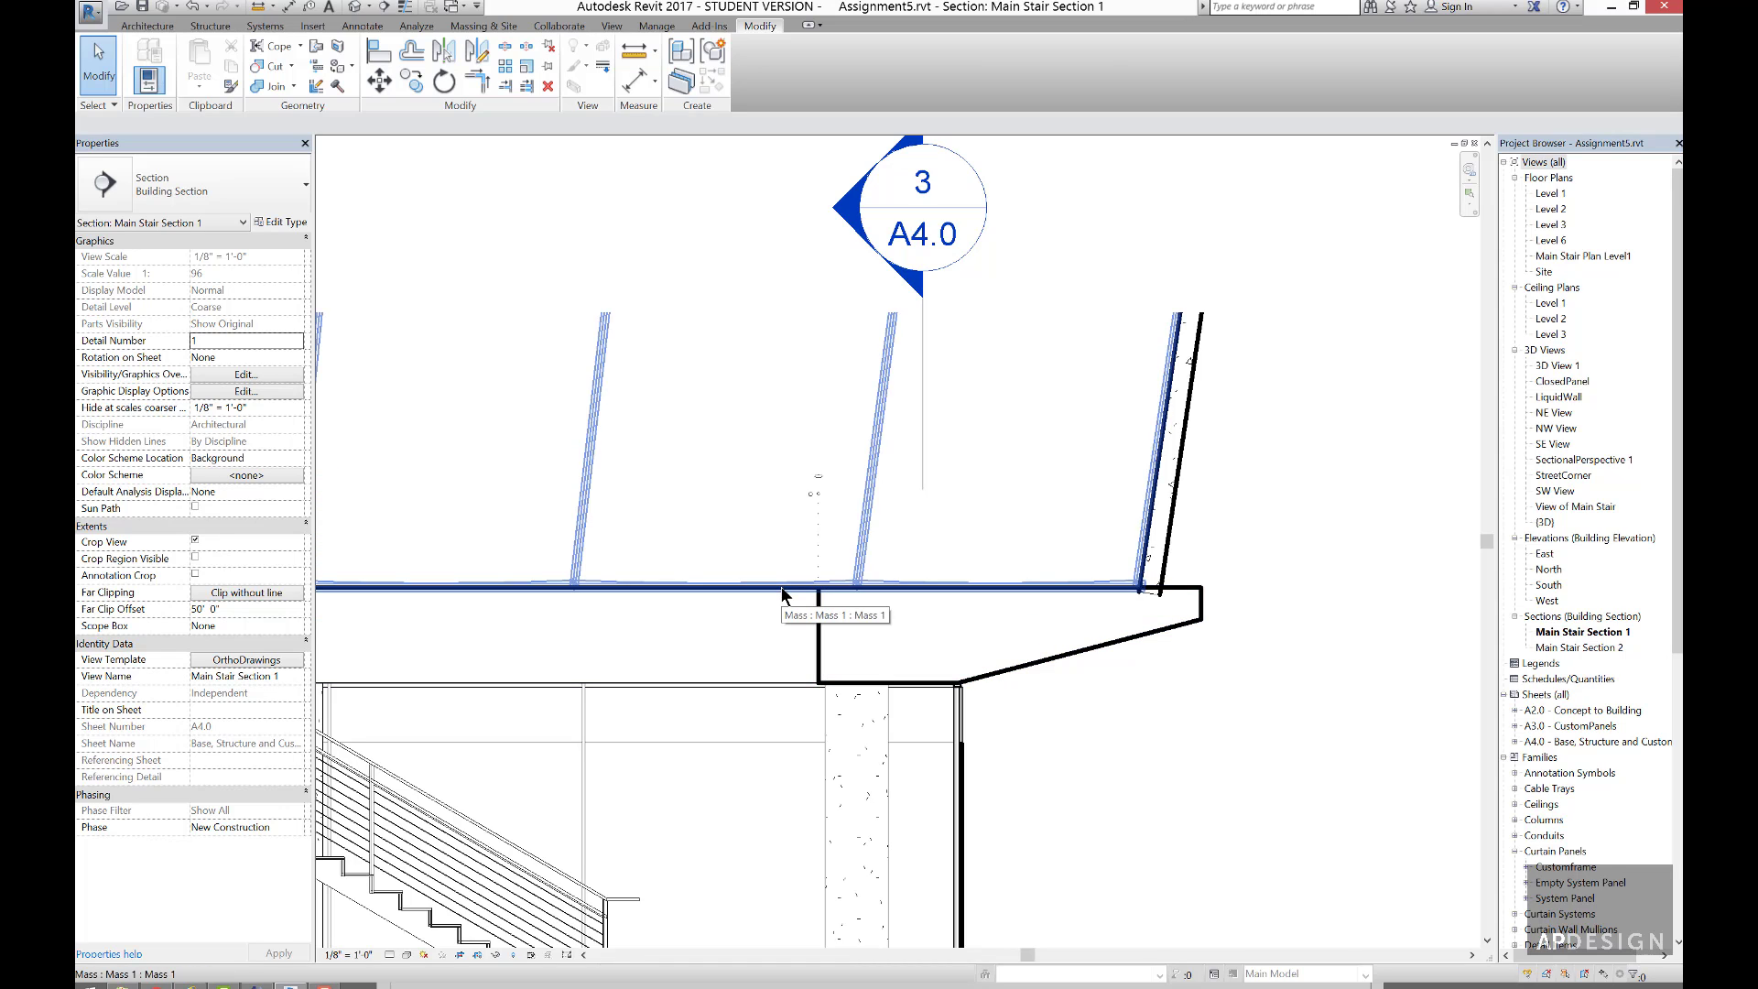
{"action": "left_click", "coordinate": [783, 587]}
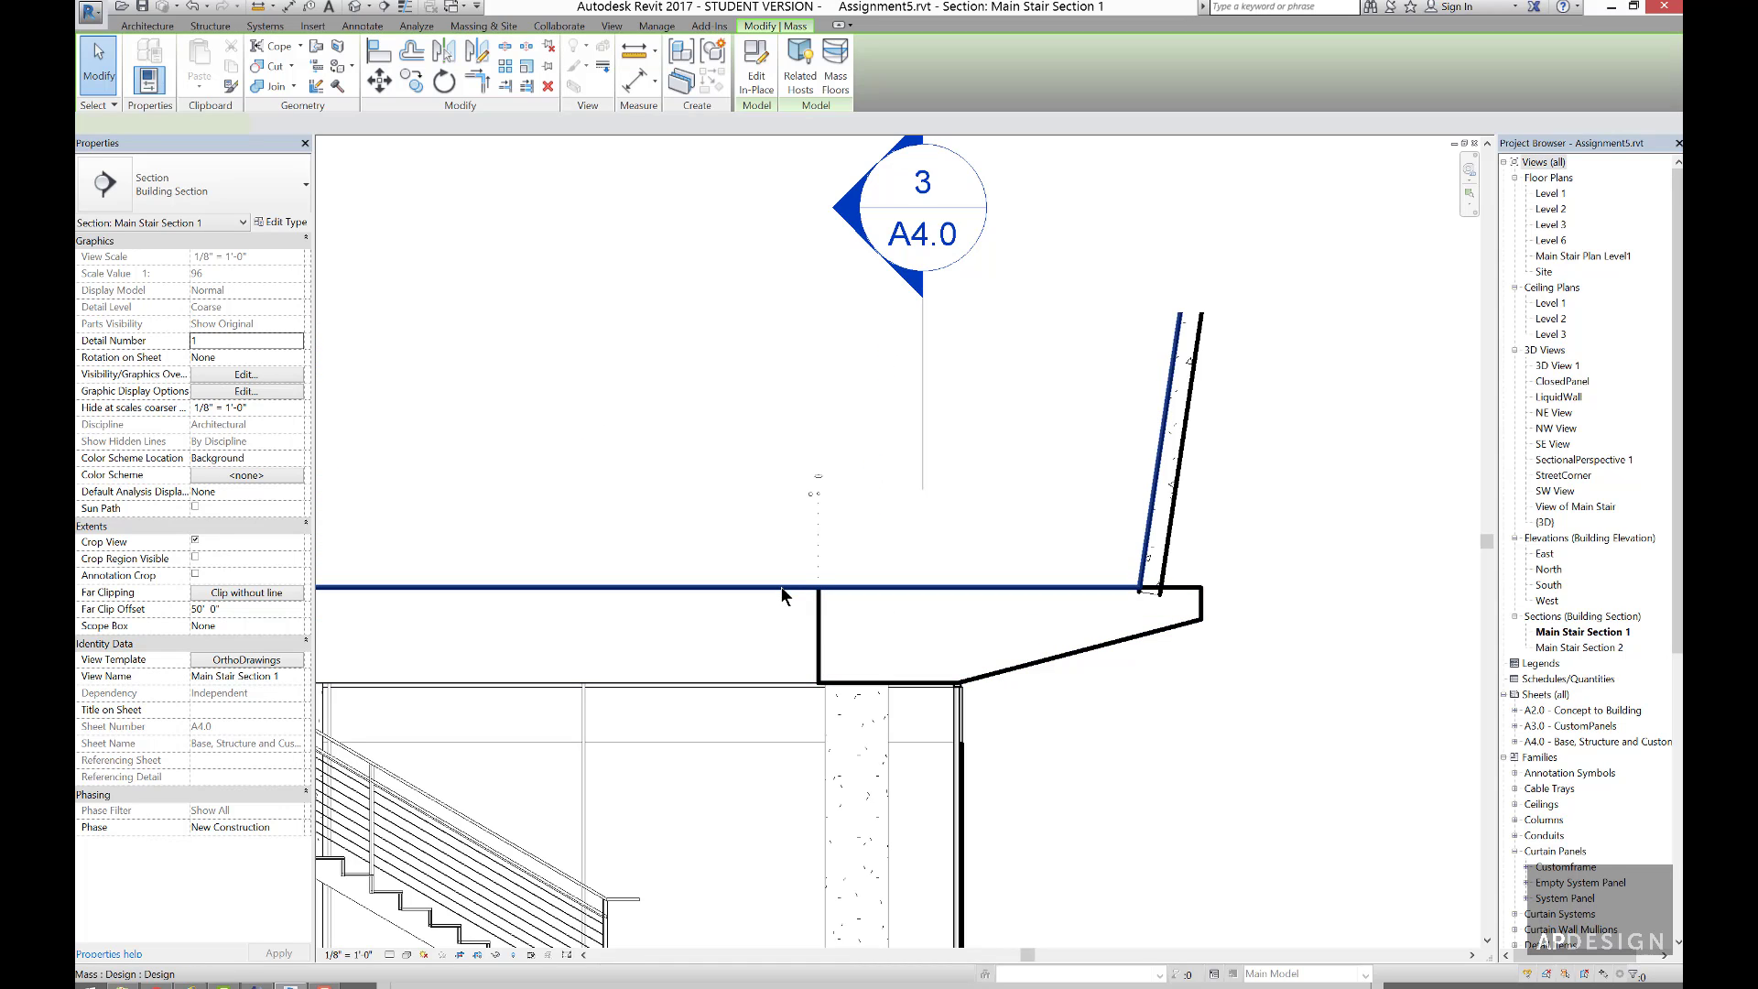
{"action": "scroll", "coordinate": [861, 547], "scroll_direction": "down", "scroll_amount": 5}
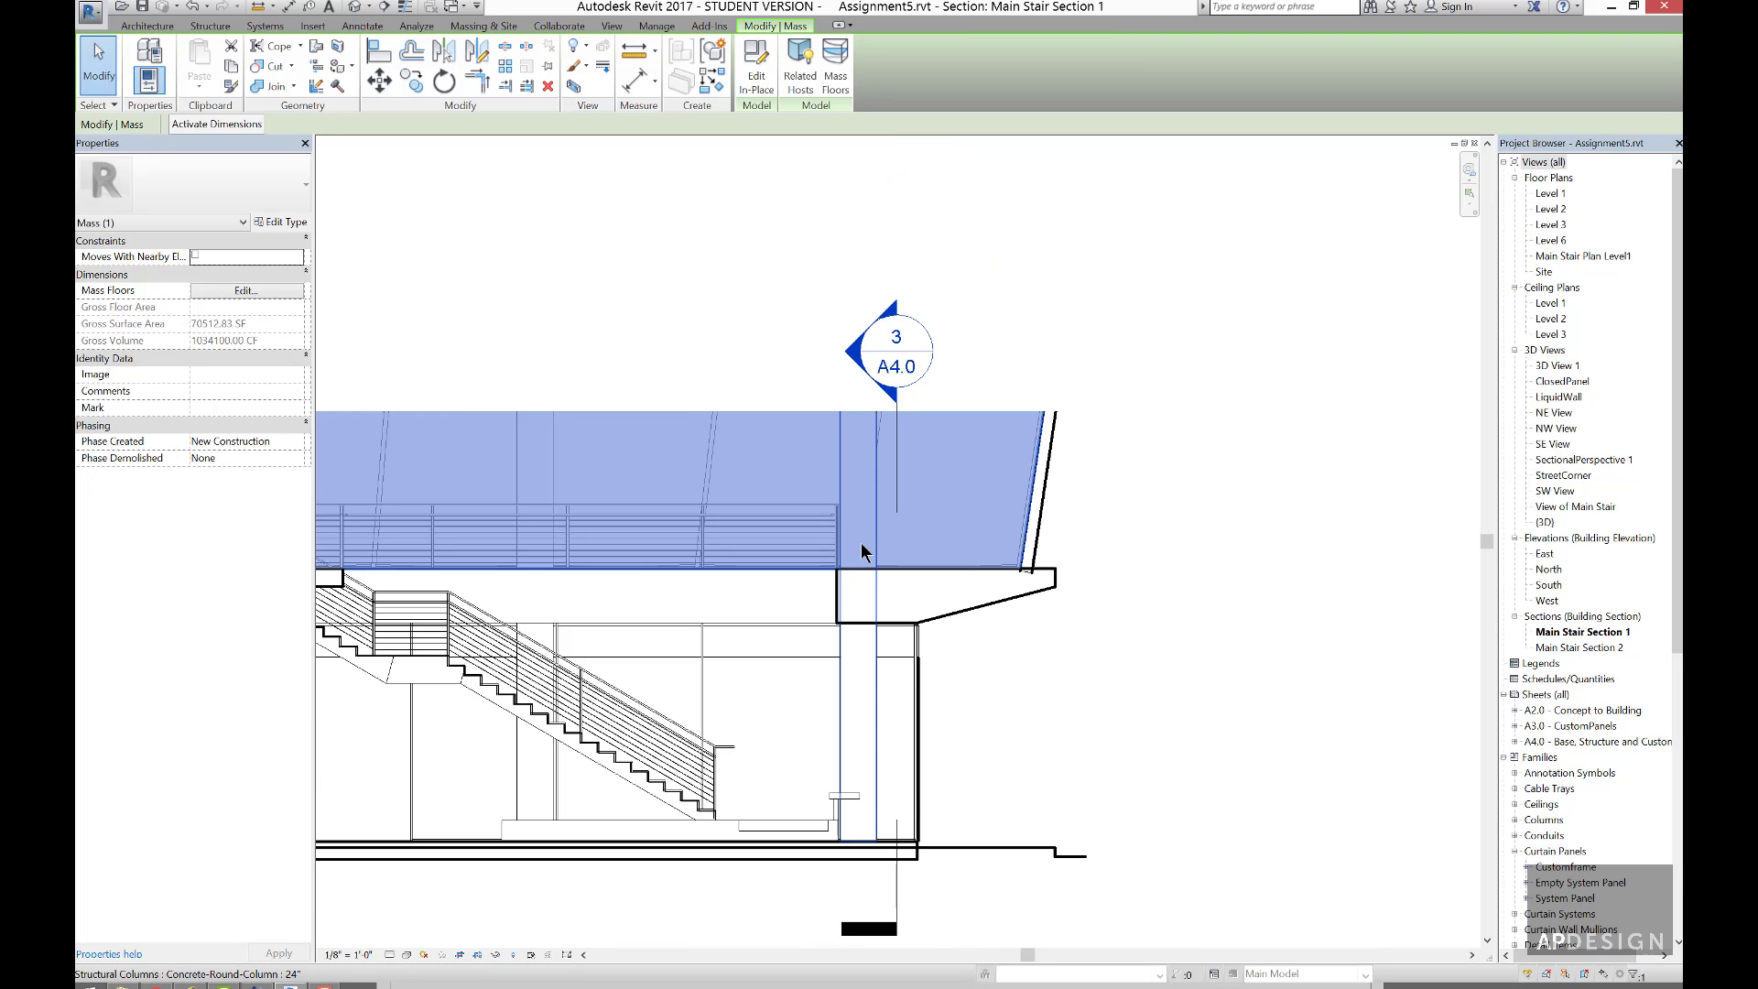
{"action": "scroll", "coordinate": [815, 568], "scroll_direction": "up", "scroll_amount": 5}
{"action": "key", "text": "Escape"}
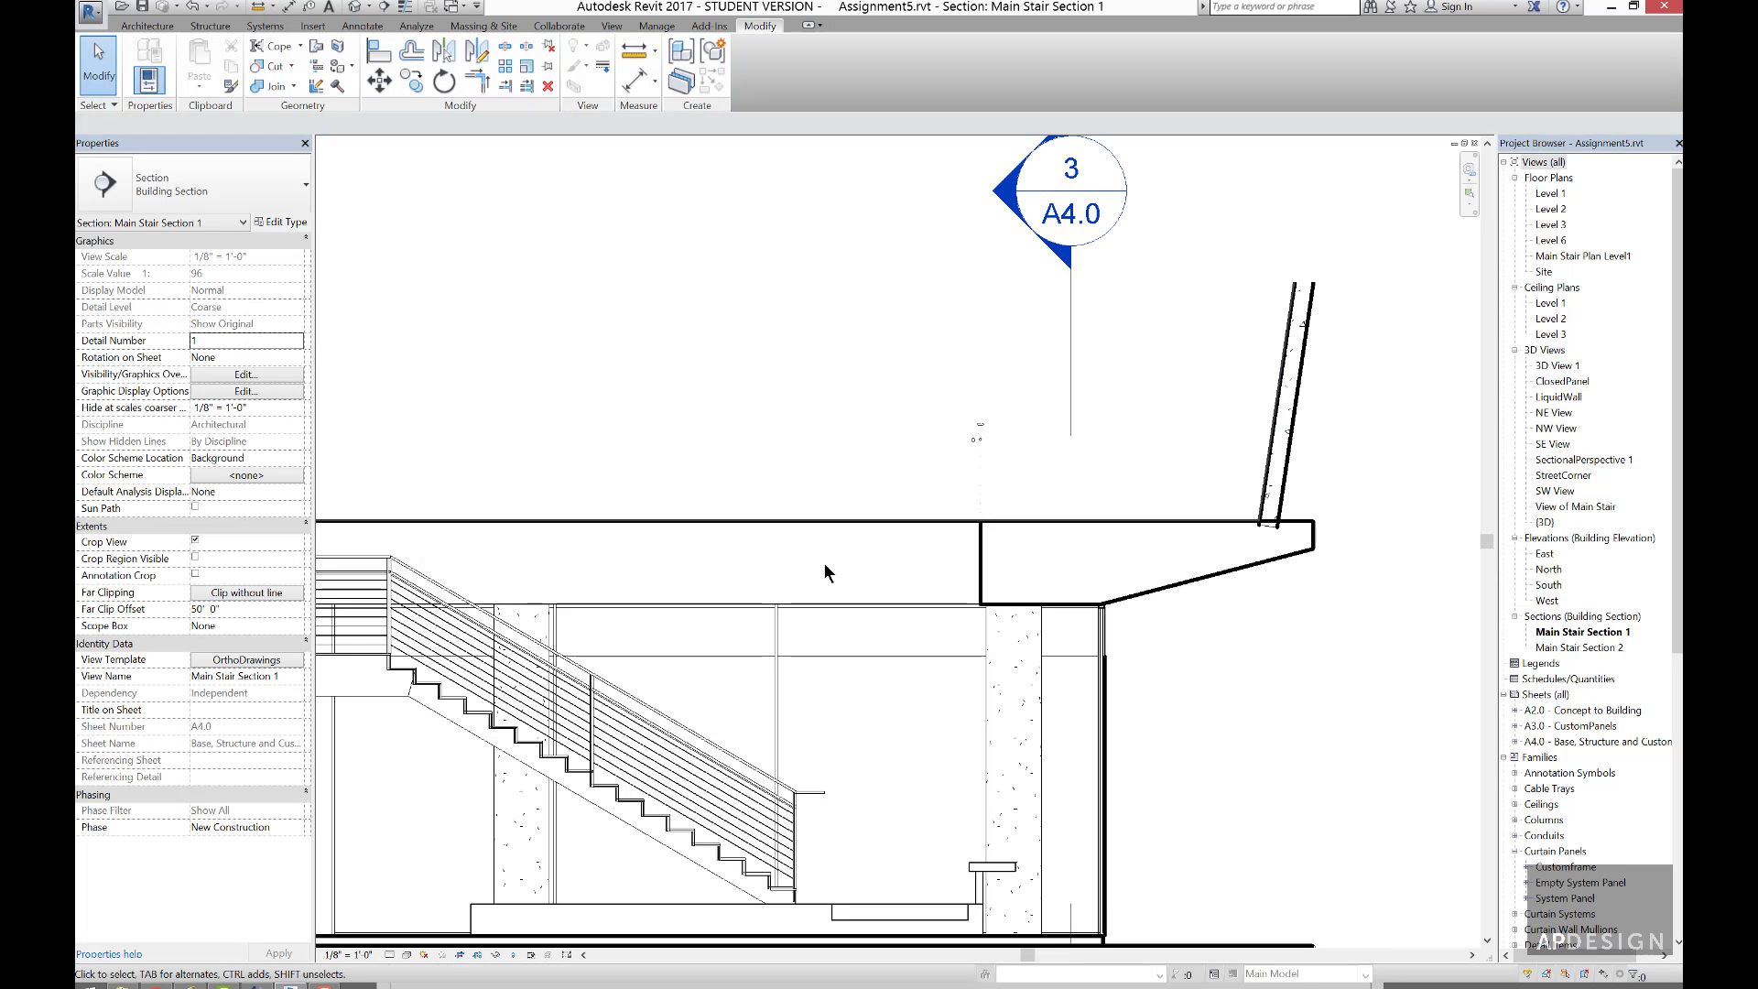
- Select the large Design mass along the upper floor line and open it for in-place editing
{"action": "key", "text": "Tab"}
{"action": "key", "text": "Tab"}
{"action": "key", "text": "Tab"}
{"action": "key", "text": "Tab"}
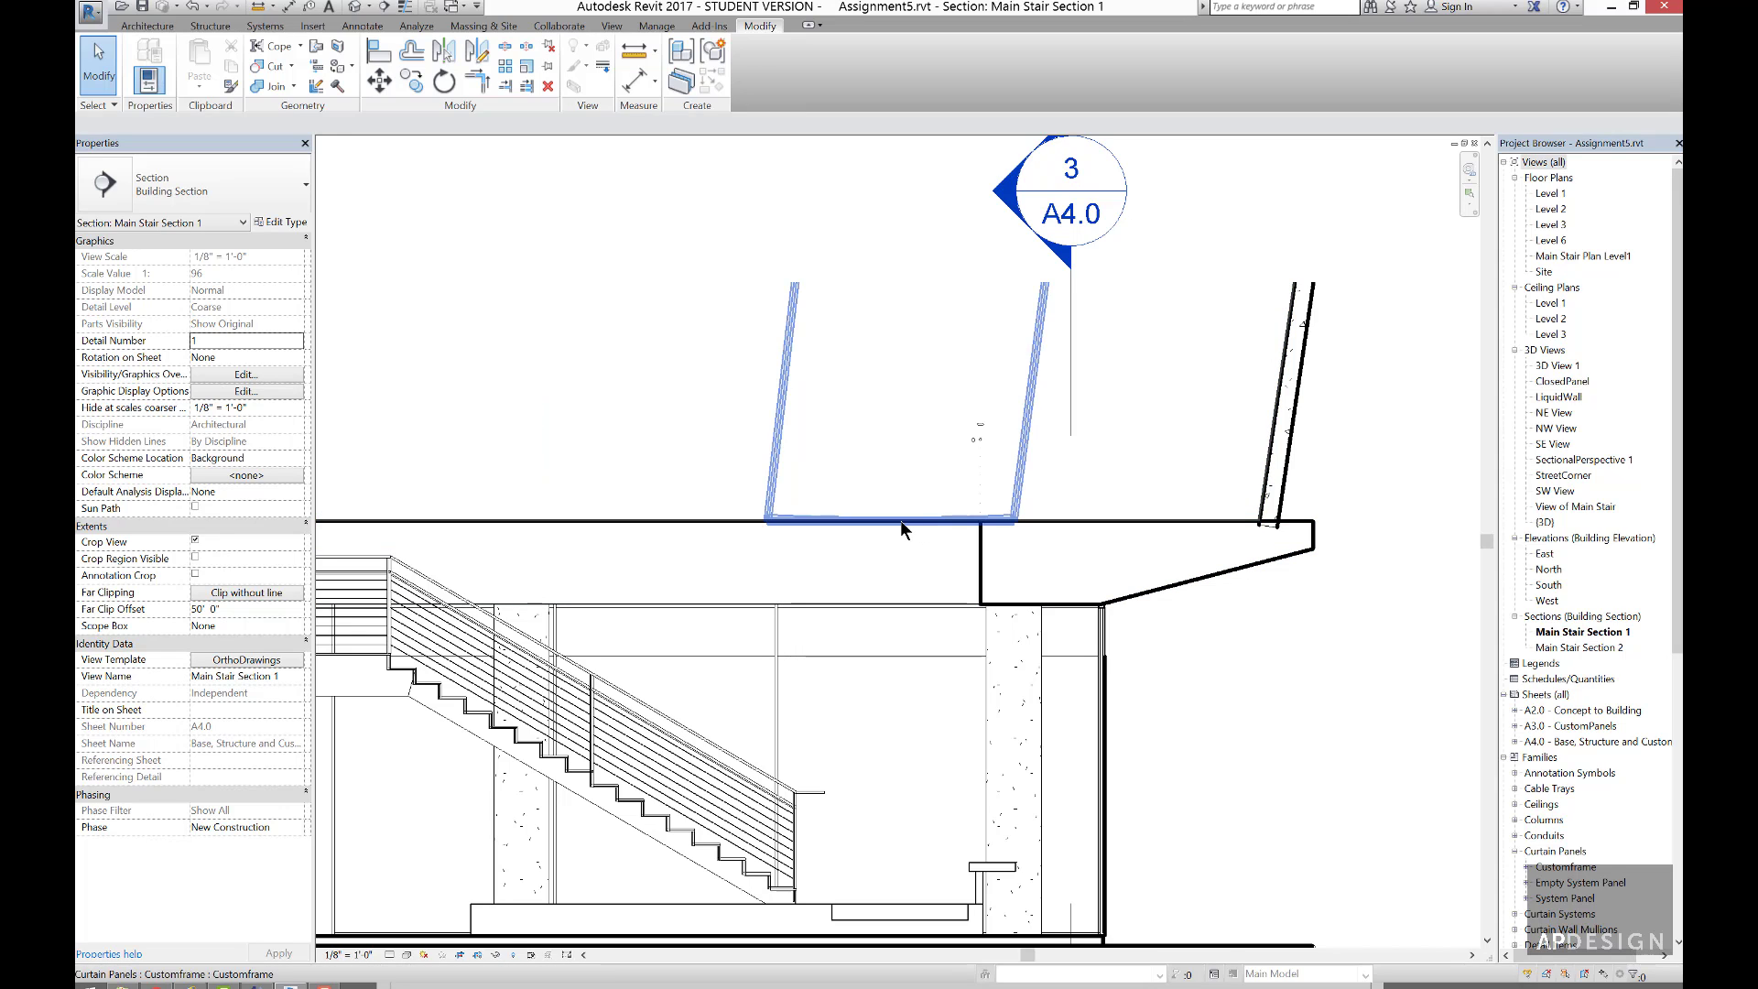
{"action": "key", "text": "Tab"}
{"action": "key", "text": "Tab"}
{"action": "key", "text": "Tab"}
{"action": "left_click", "coordinate": [900, 520]}
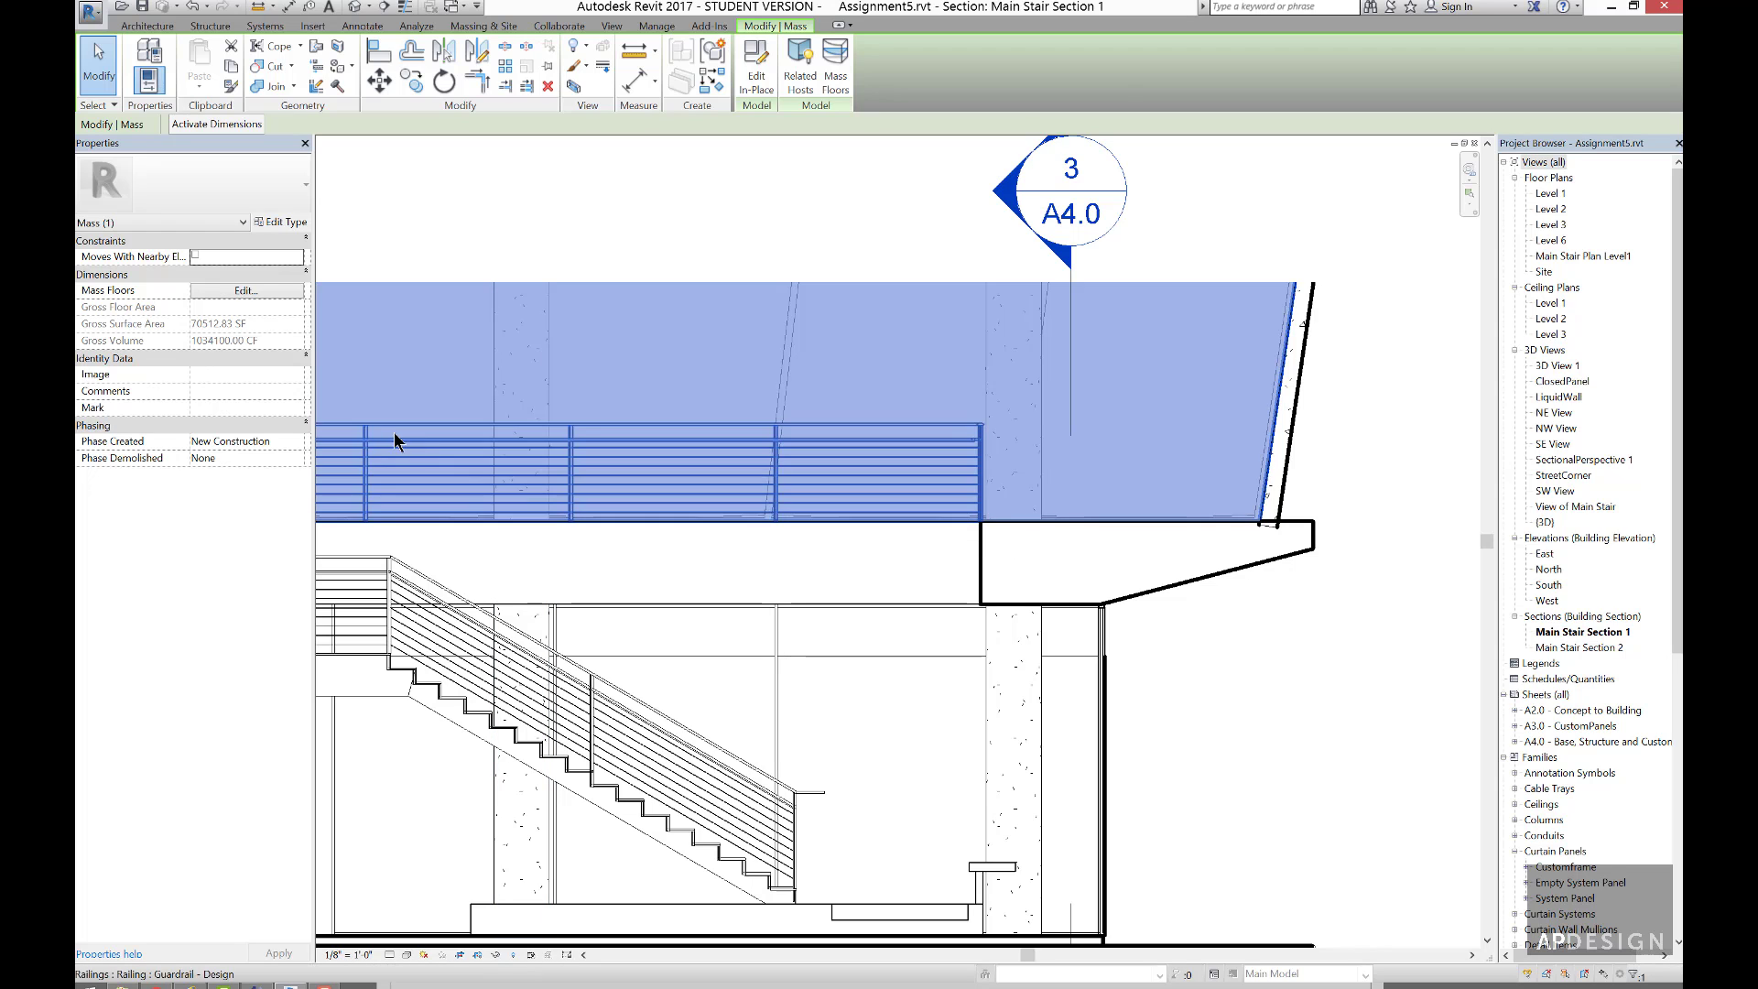
{"action": "left_click", "coordinate": [758, 83]}
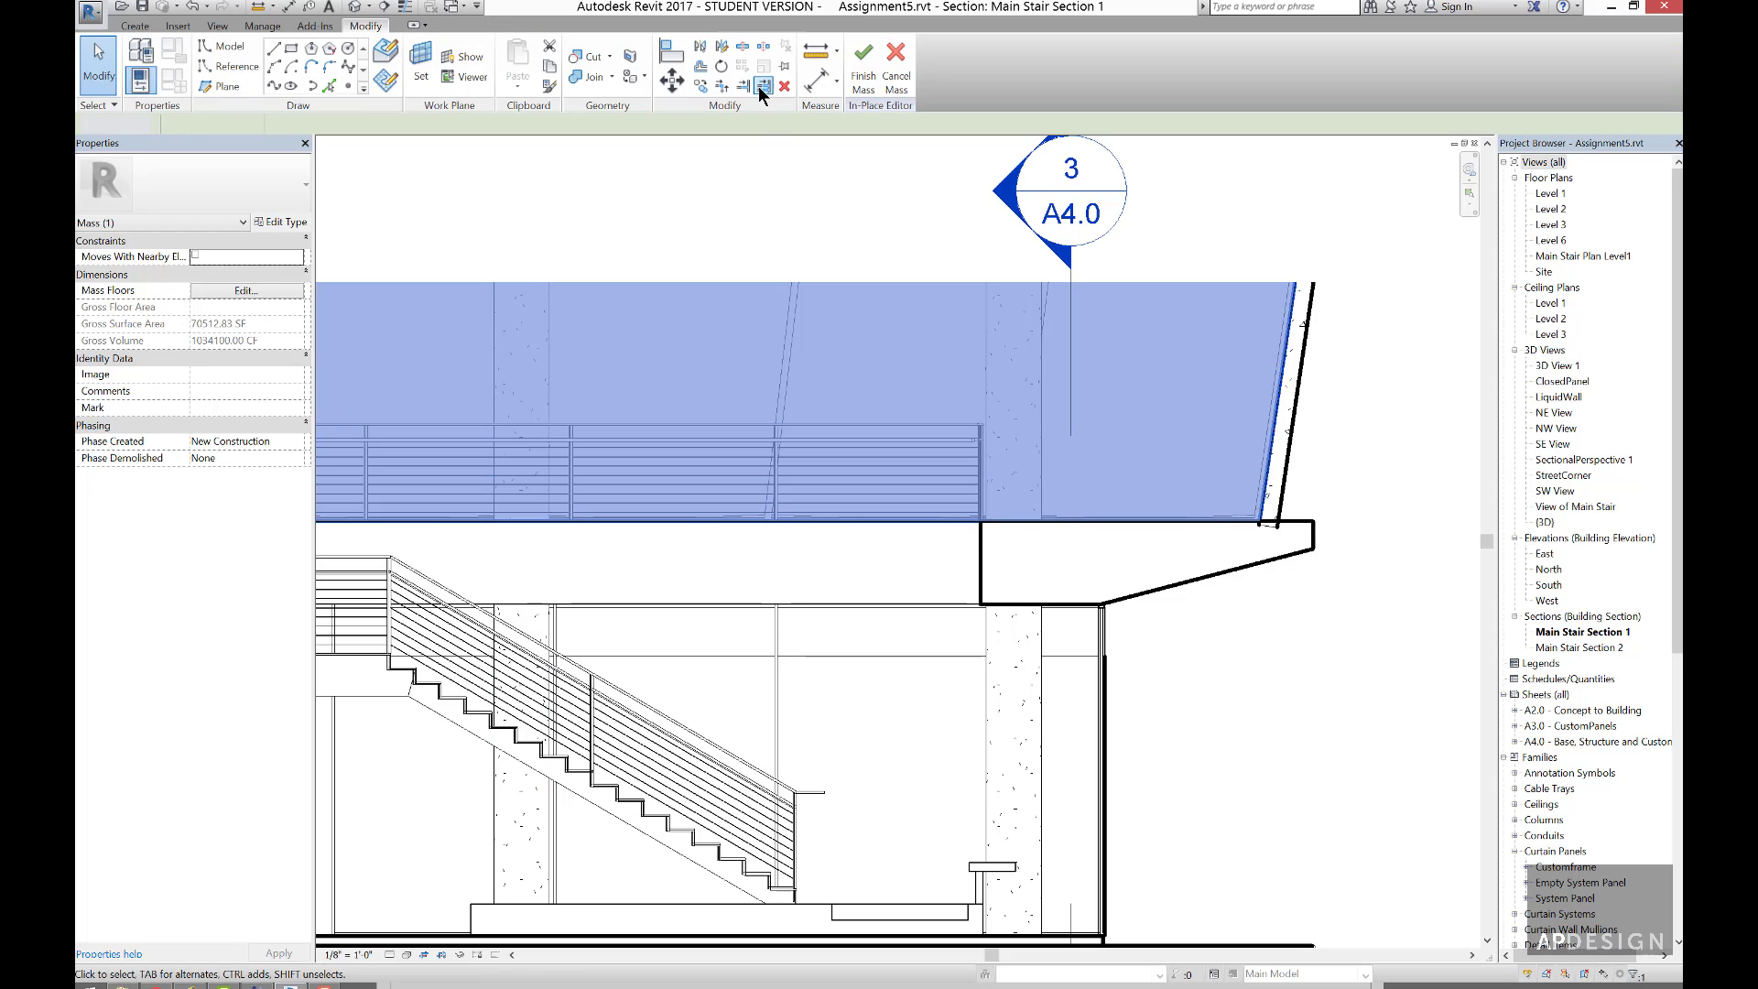
- Assign the imported design.sat geometry to the Mass Skylight subcategory and finish the mass
{"action": "left_click", "coordinate": [908, 520]}
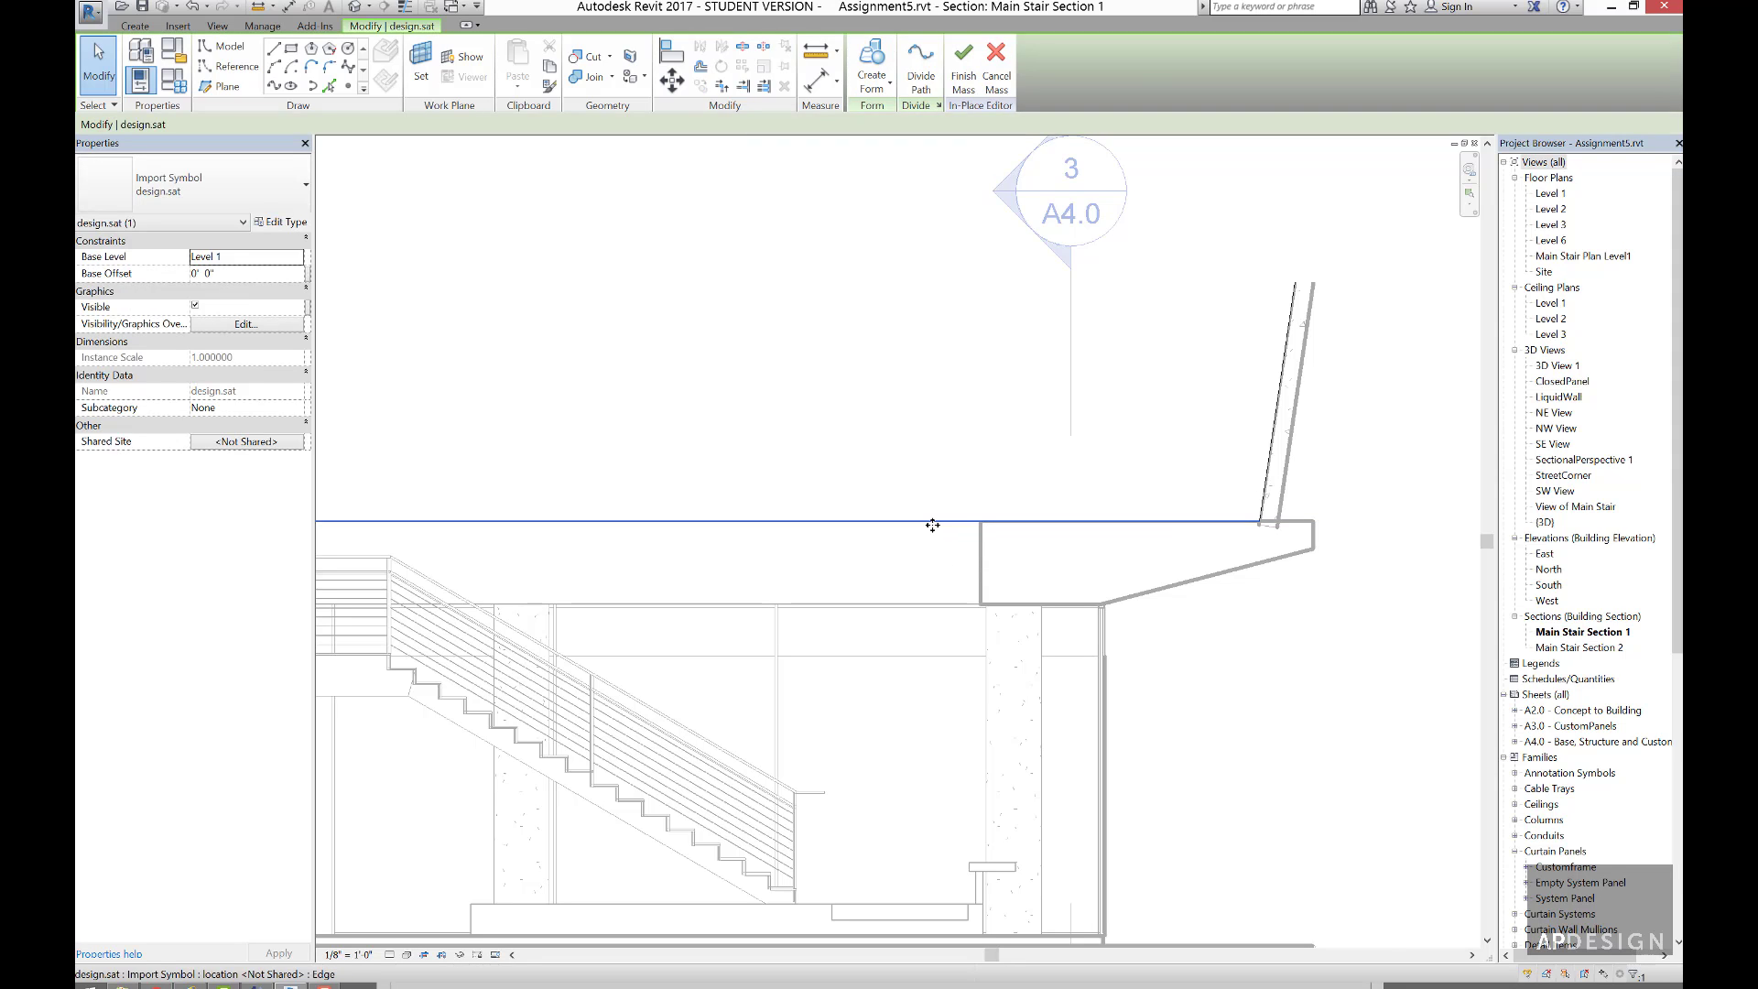
{"action": "left_click", "coordinate": [931, 534]}
{"action": "left_click", "coordinate": [933, 519]}
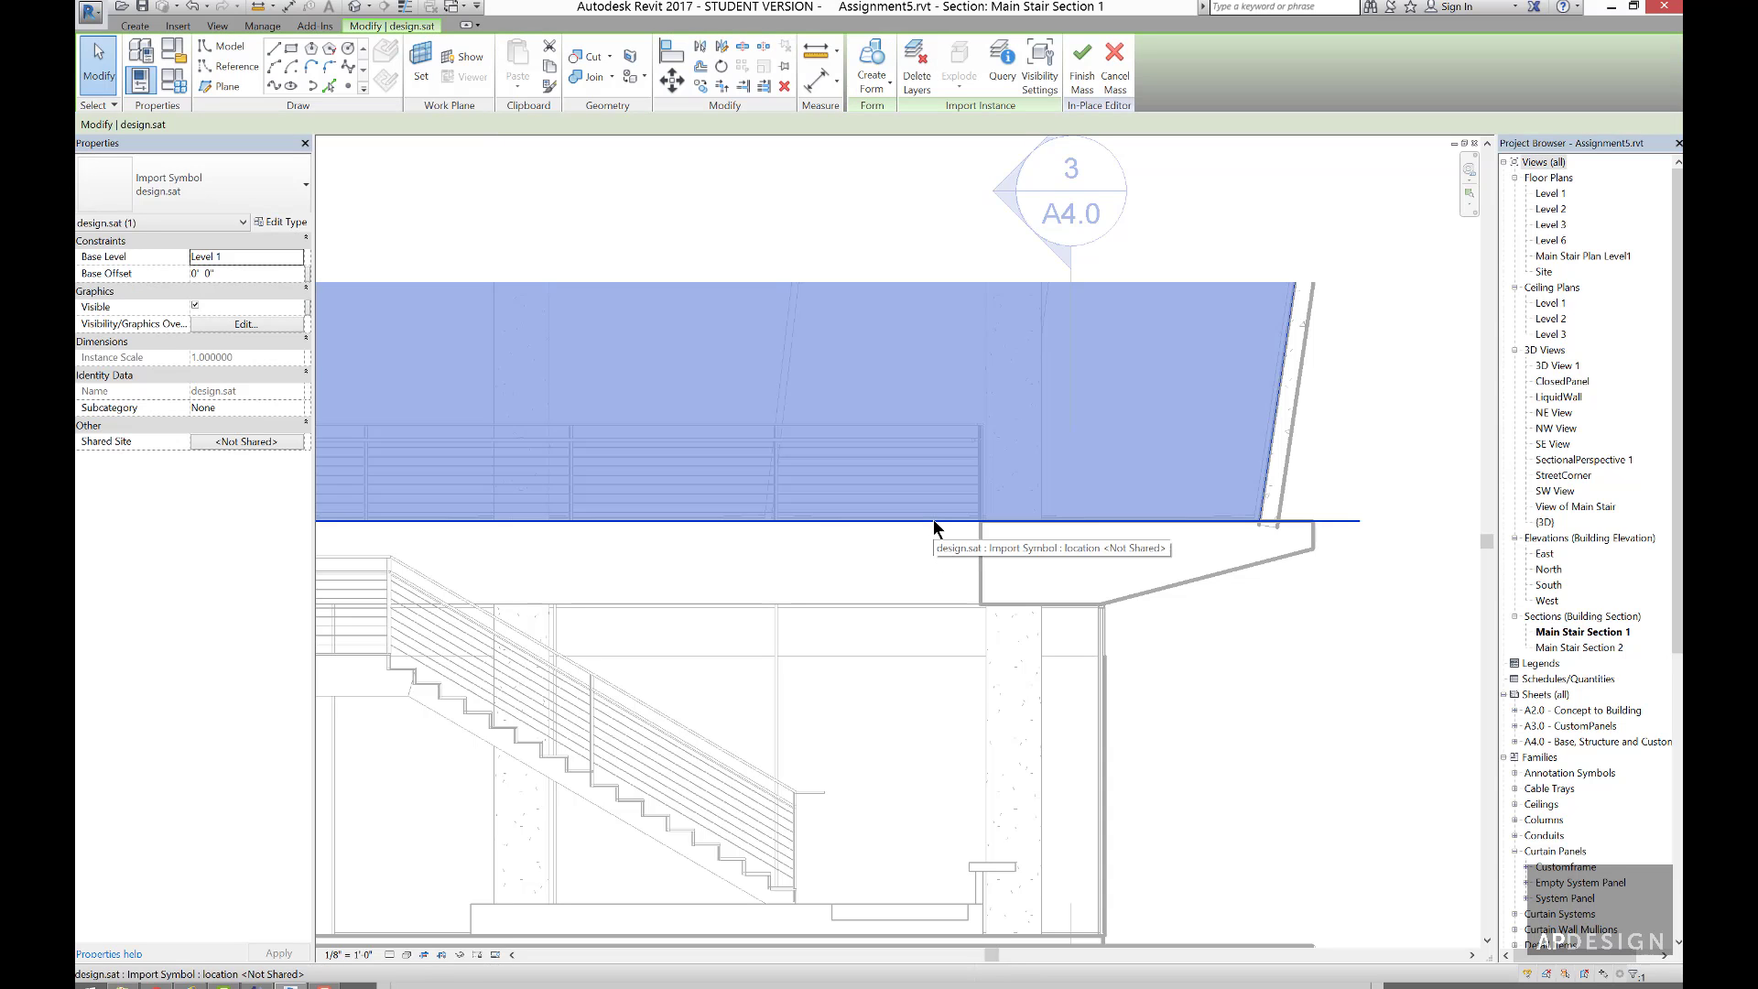
{"action": "left_click", "coordinate": [293, 408]}
{"action": "left_click", "coordinate": [298, 408]}
{"action": "left_click_drag", "start_coordinate": [295, 444], "coordinate": [294, 451]}
{"action": "left_click", "coordinate": [250, 438]}
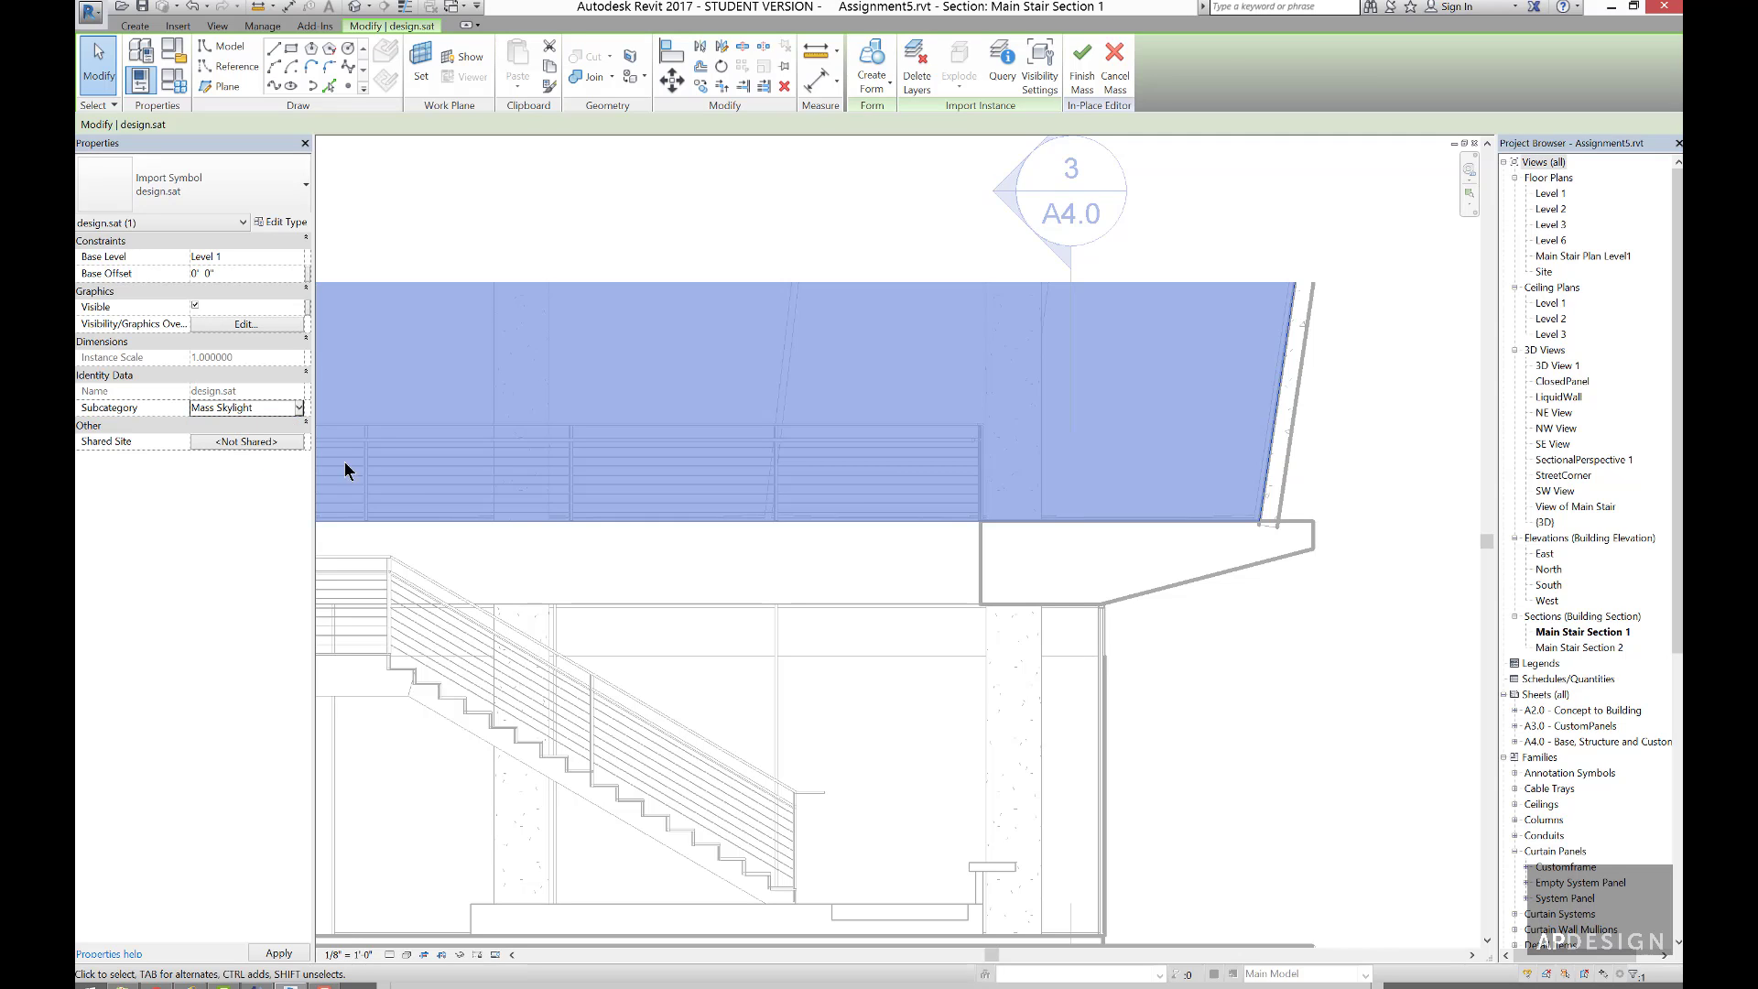
{"action": "left_click", "coordinate": [662, 563]}
{"action": "left_click", "coordinate": [860, 79]}
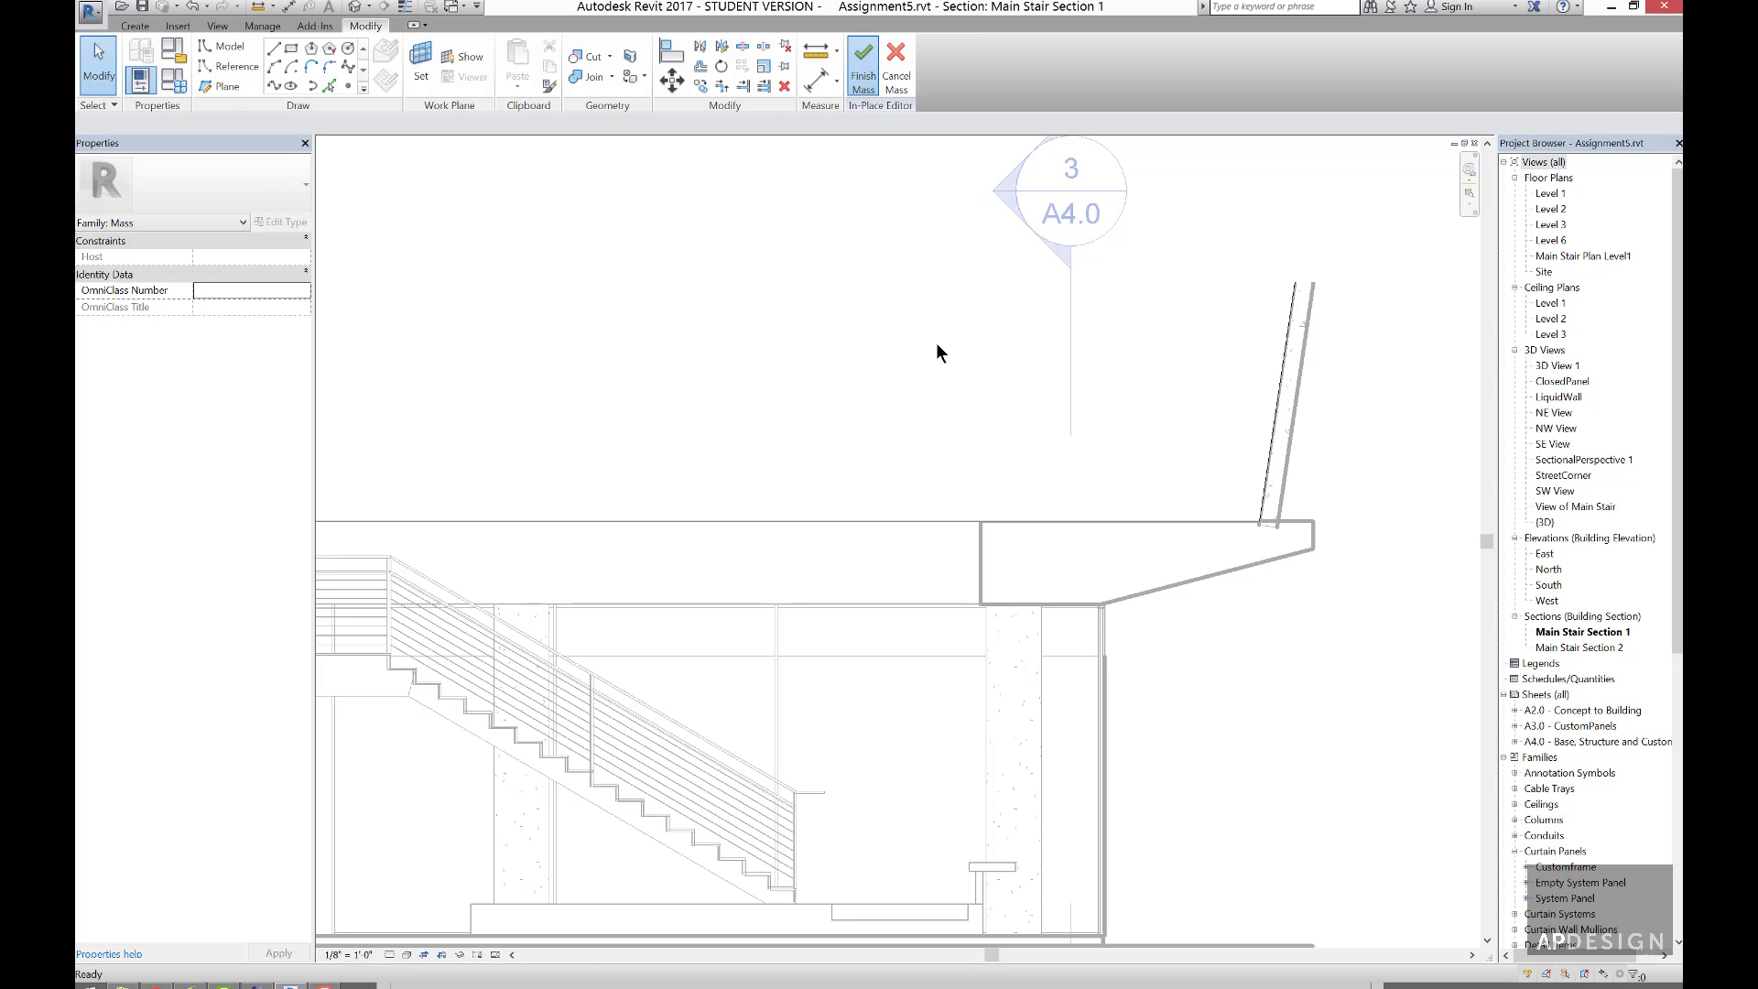
{"action": "left_click", "coordinate": [949, 519]}
{"action": "left_click", "coordinate": [949, 486]}
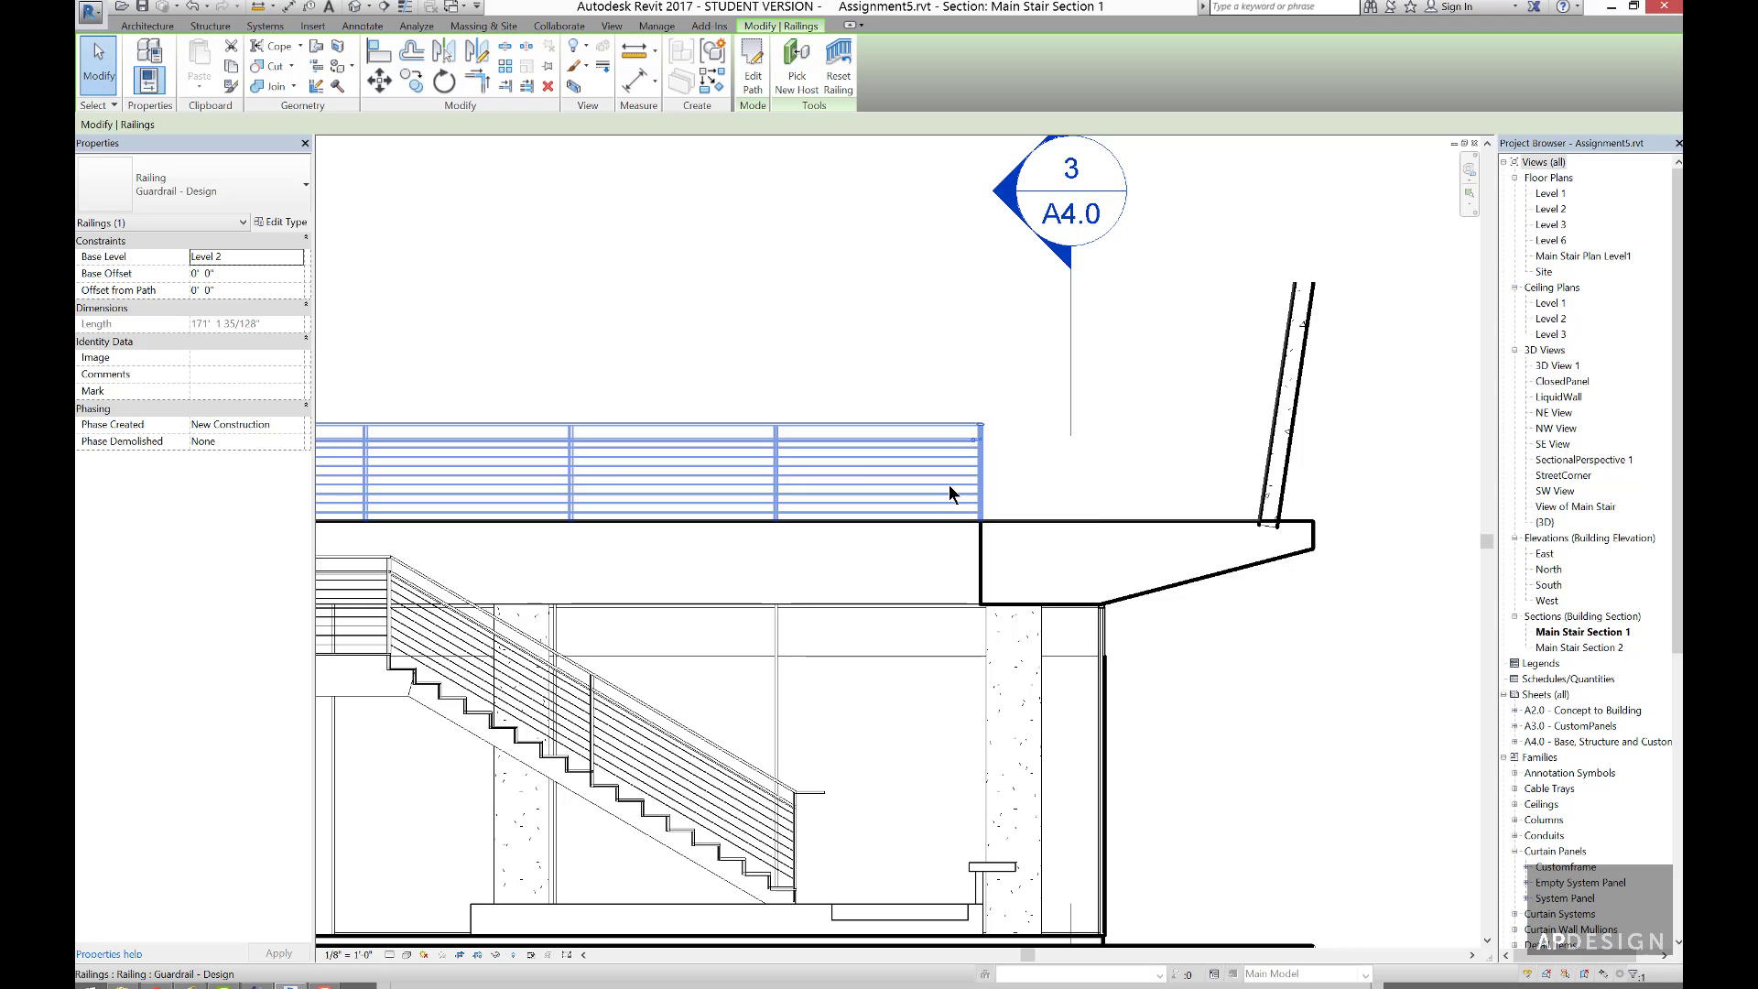
{"action": "key", "text": "v"}
{"action": "key", "text": "g"}
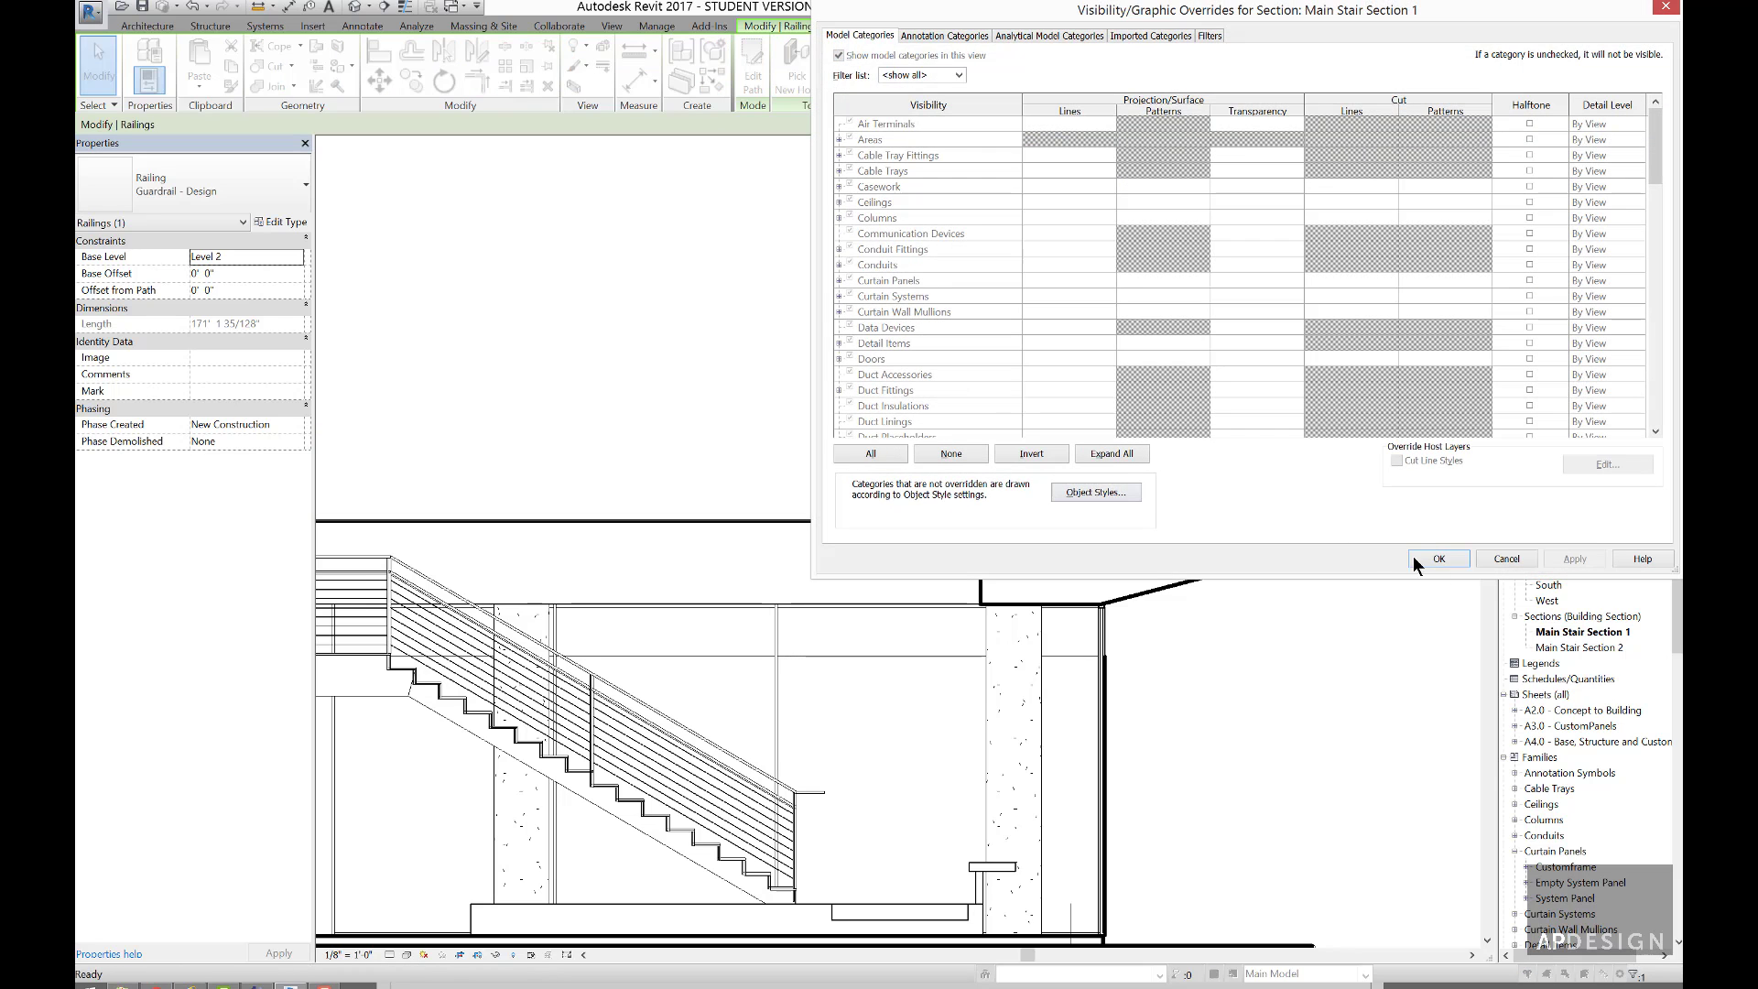
{"action": "left_click", "coordinate": [1440, 558]}
{"action": "key", "text": "Escape"}
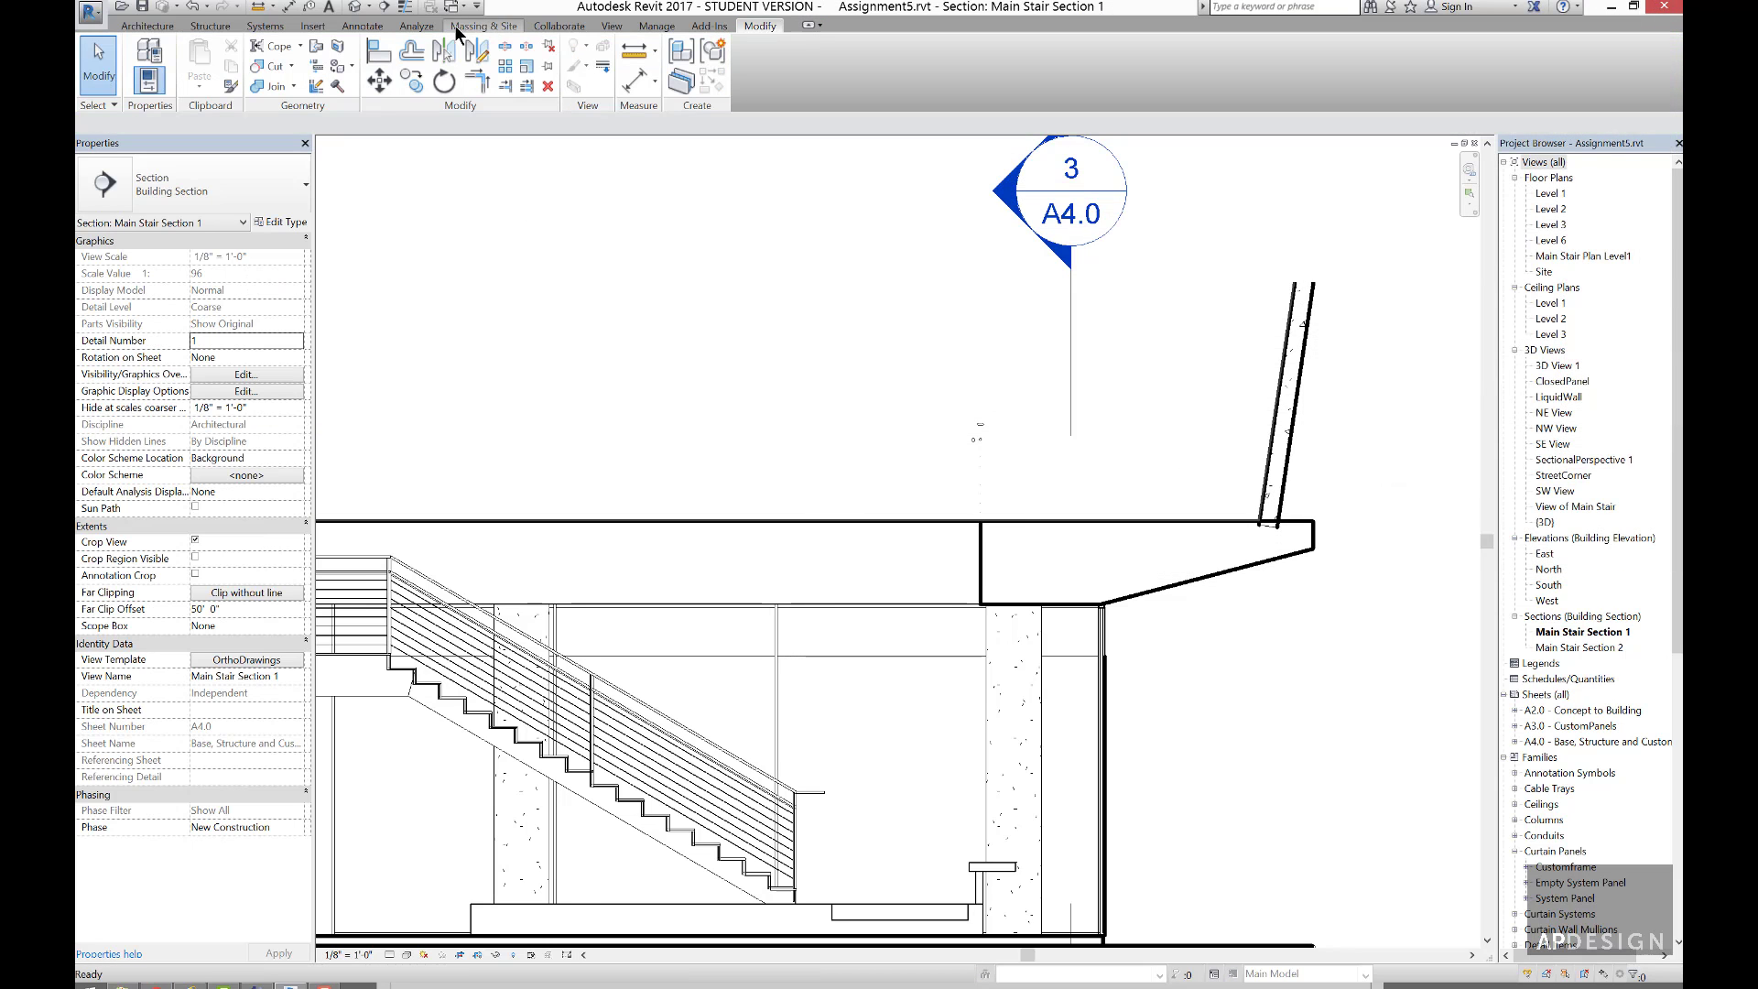
- Open the model visibility/graphic overrides of the OrthoDrawings view template for editing
{"action": "left_click", "coordinate": [612, 25]}
{"action": "left_click", "coordinate": [155, 66]}
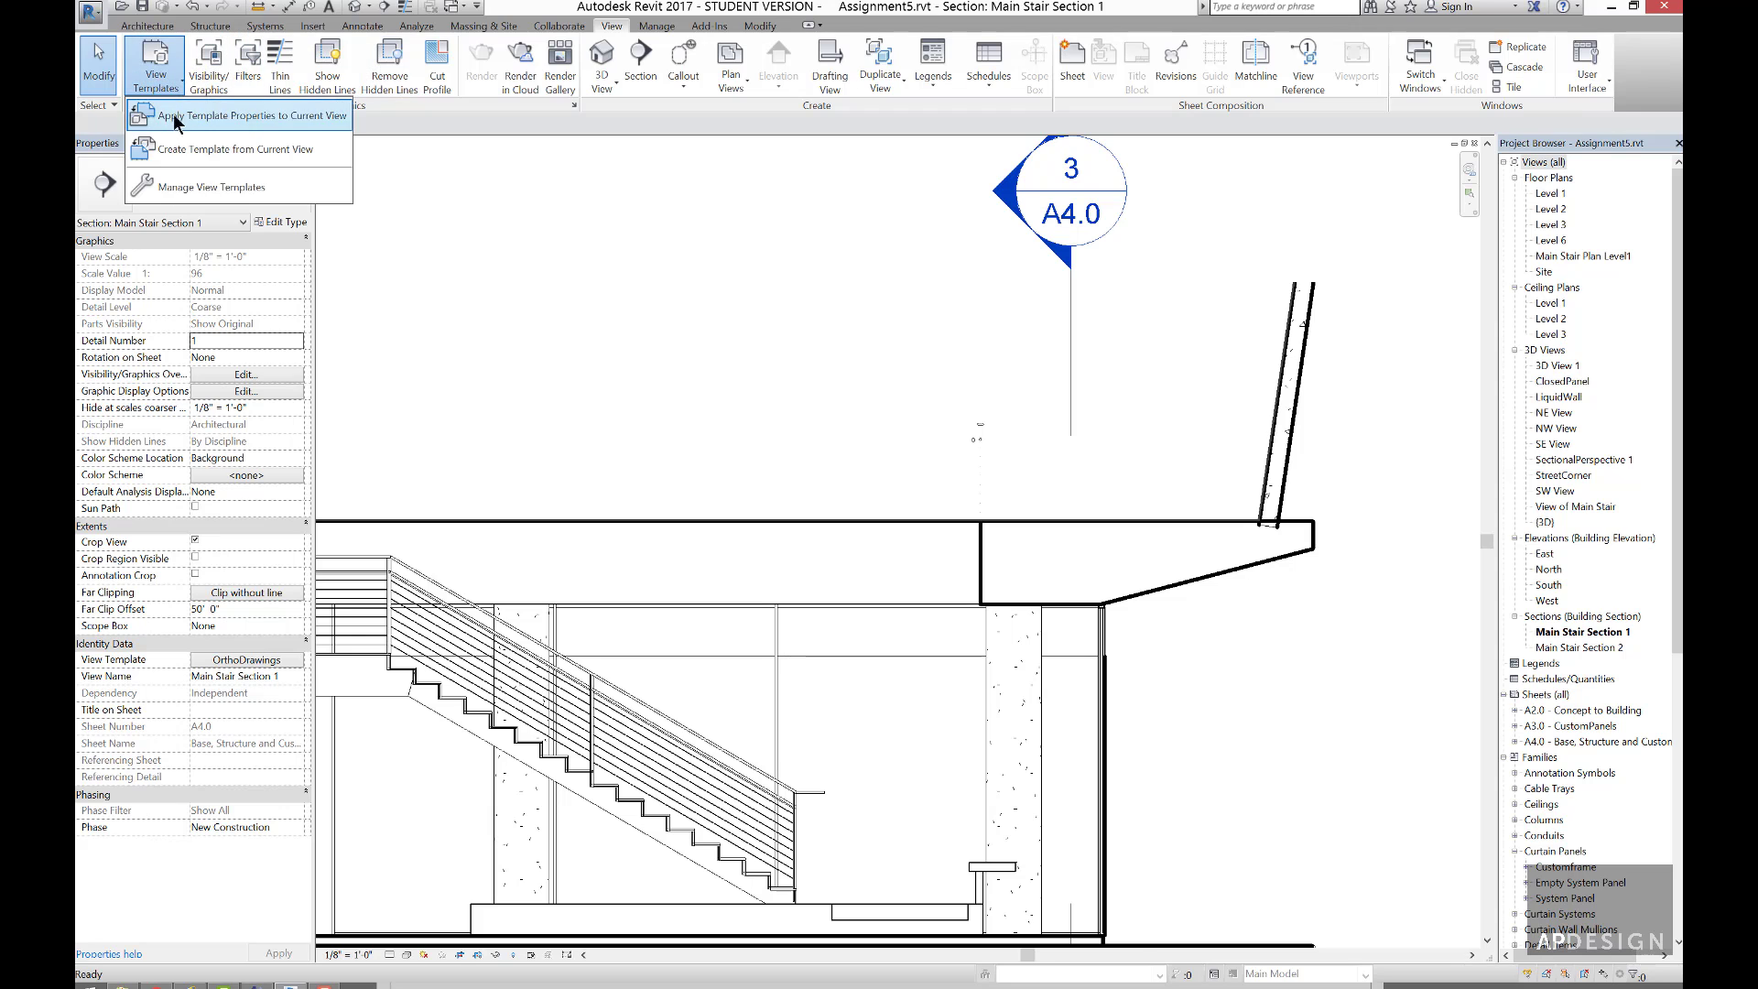
{"action": "left_click", "coordinate": [168, 184]}
{"action": "left_click", "coordinate": [676, 516]}
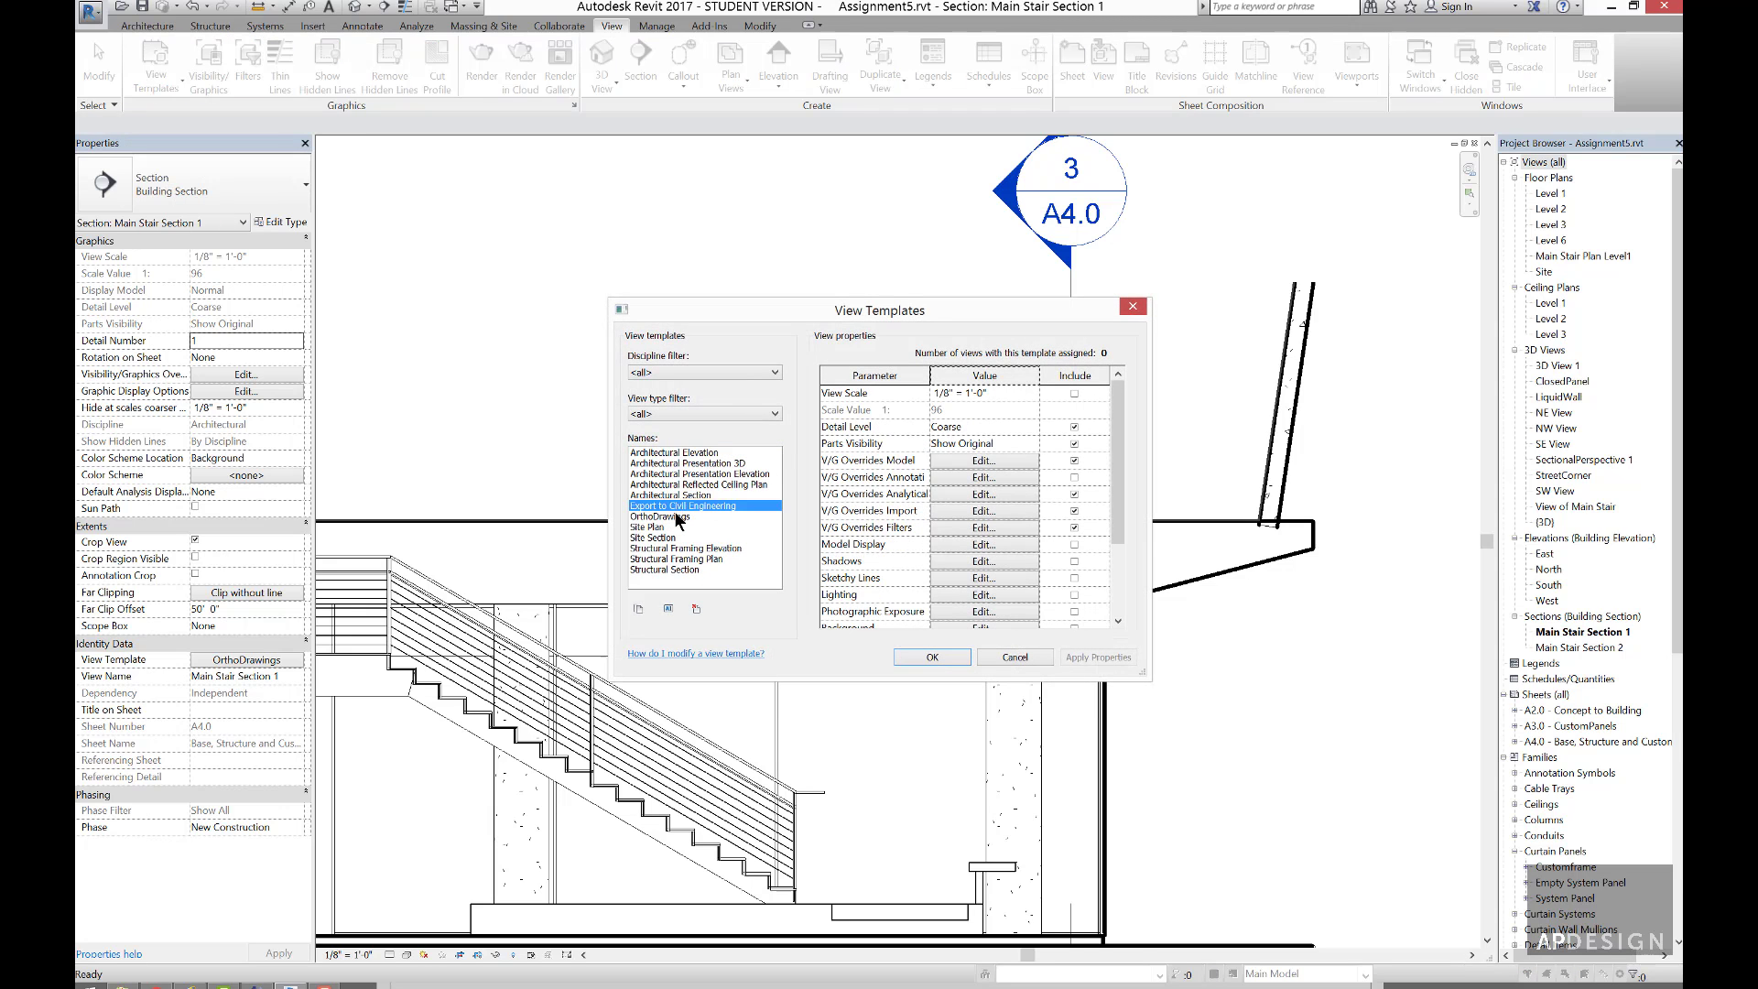
{"action": "left_click", "coordinate": [997, 480]}
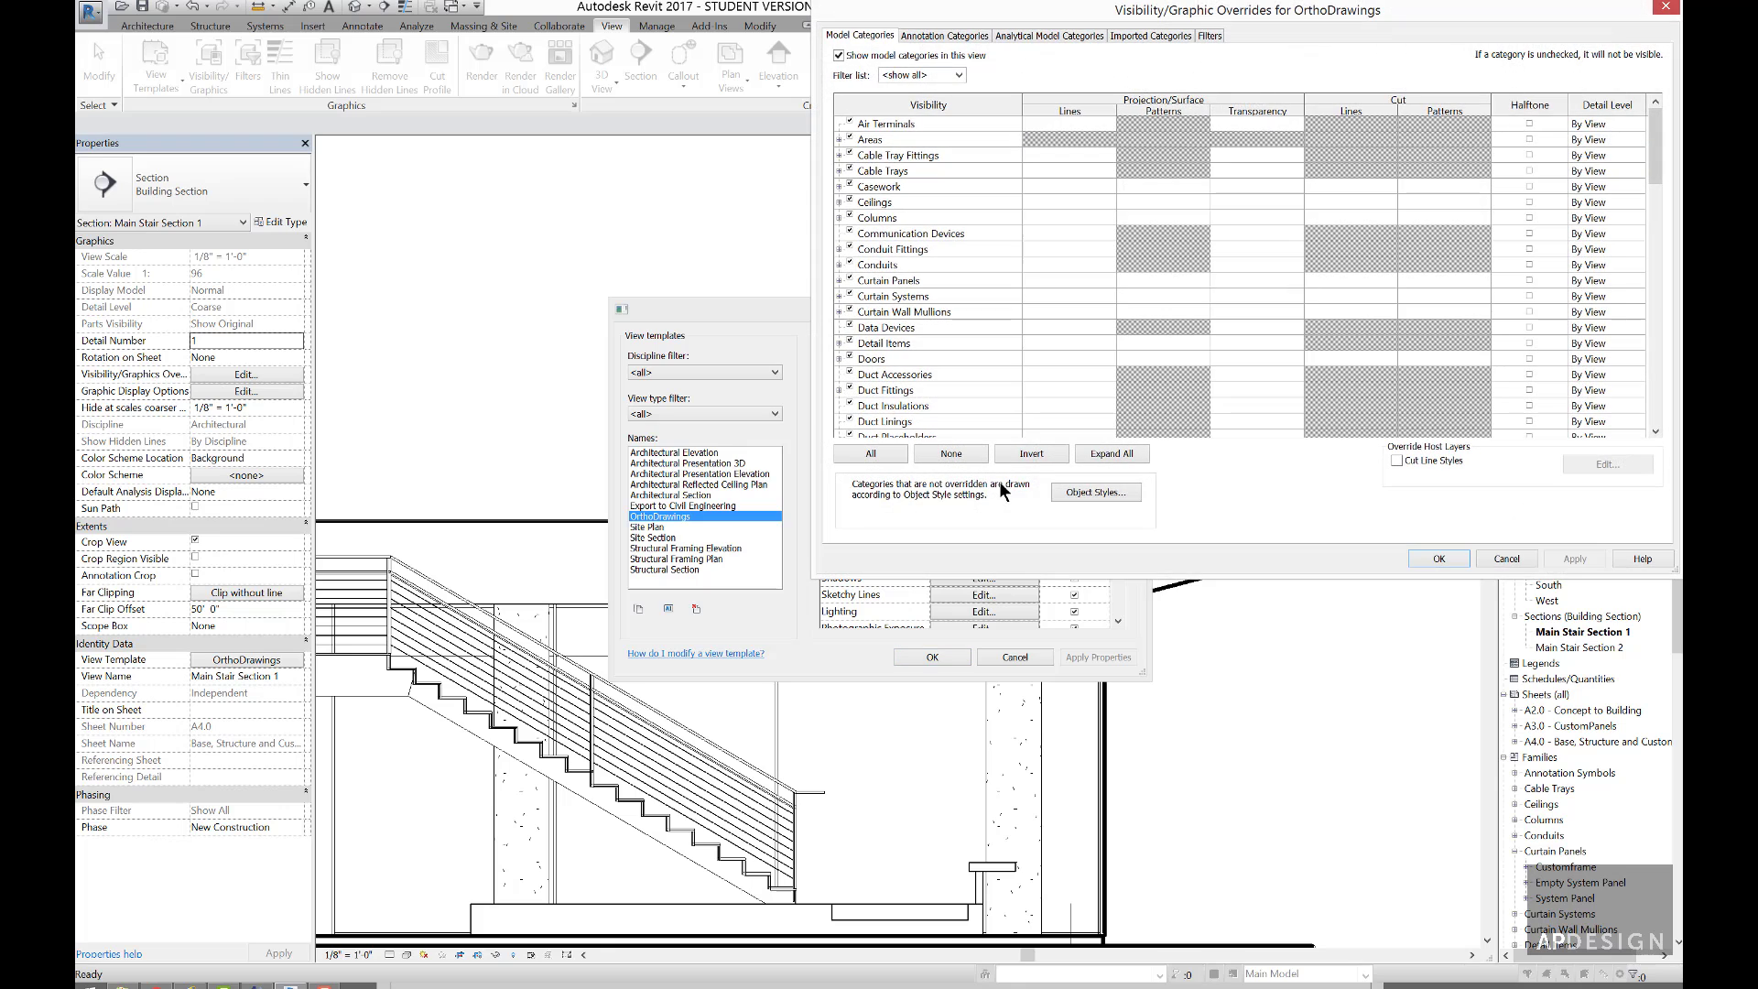
{"action": "left_click_drag", "start_coordinate": [1087, 20], "coordinate": [701, 158]}
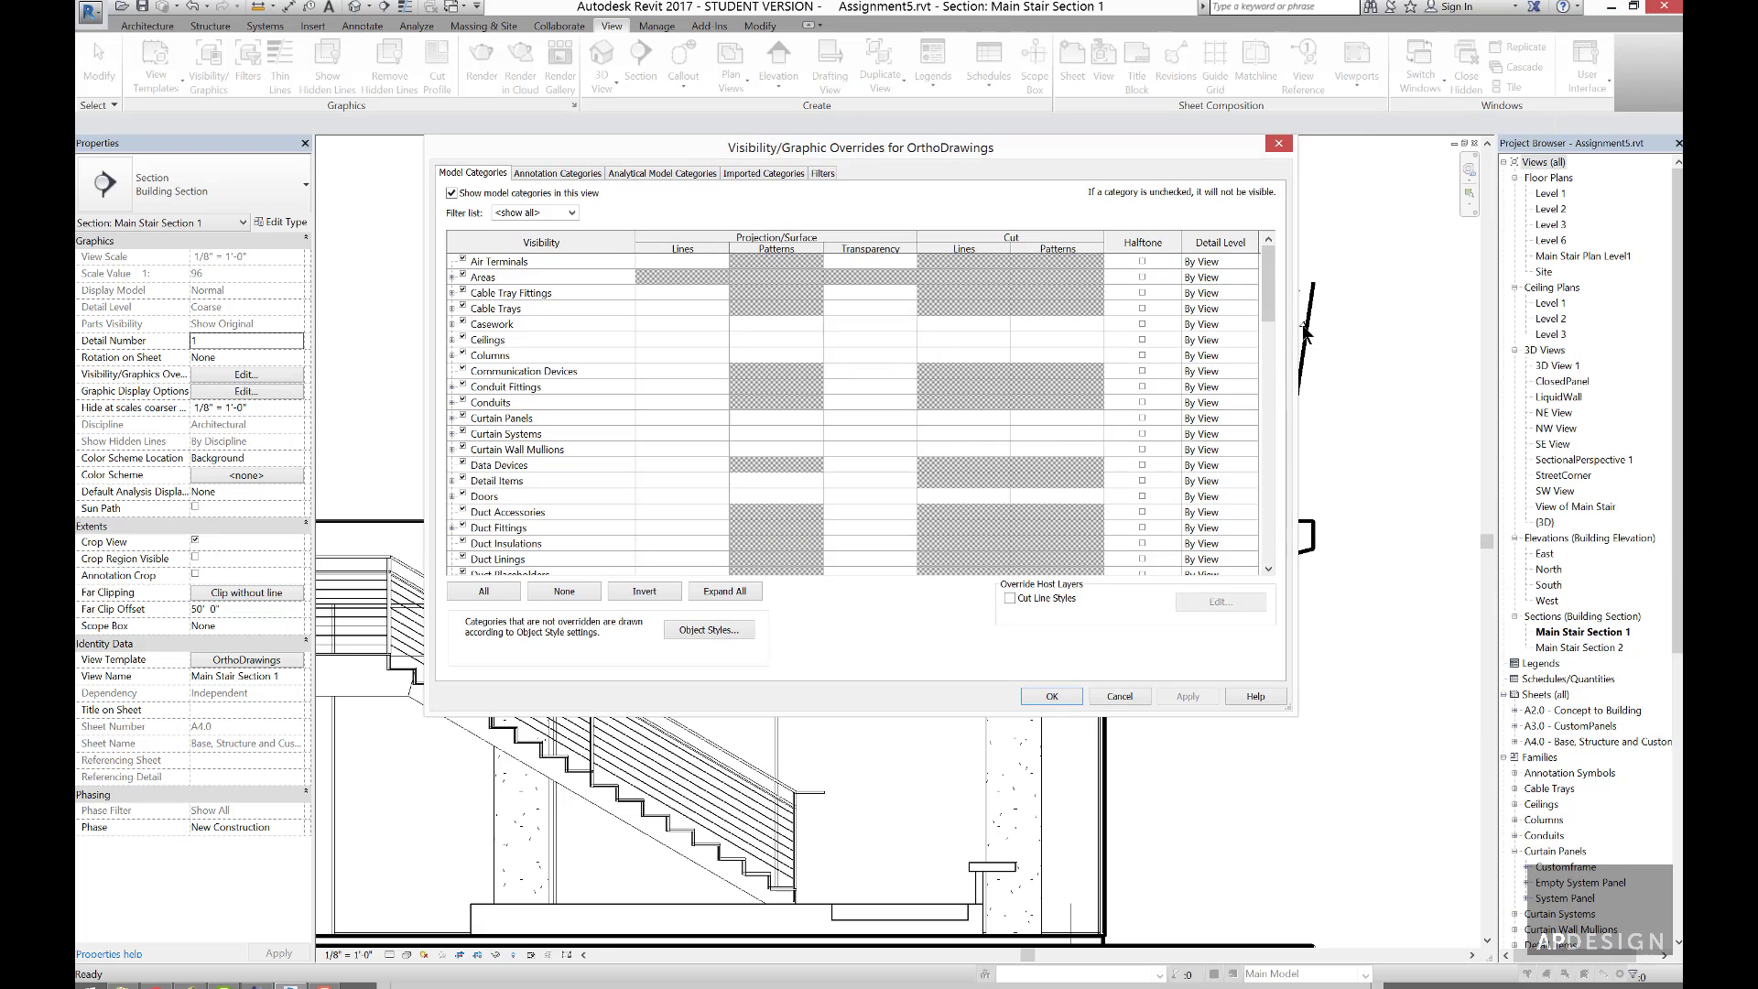
- Turn off the visibility of the Mass category's Mass Skylight subcategory in OrthoDrawings and accept the view template changes
{"action": "left_click_drag", "start_coordinate": [1267, 310], "coordinate": [1266, 423]}
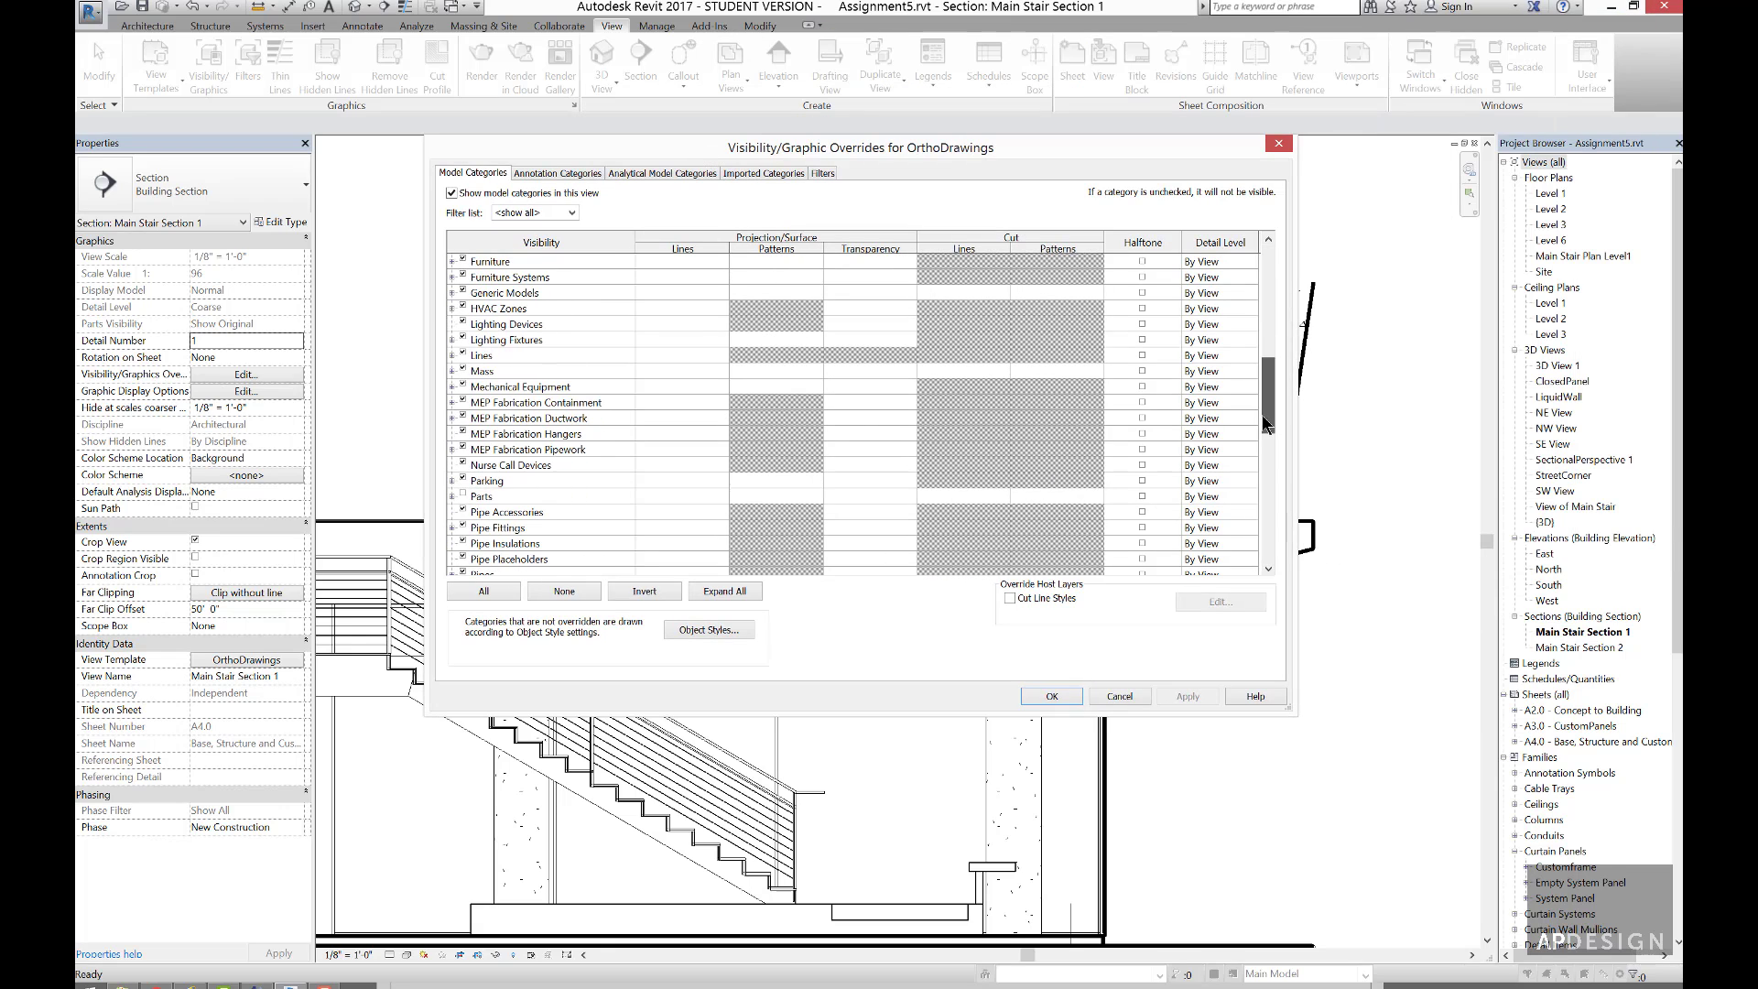
{"action": "left_click", "coordinate": [449, 370]}
{"action": "left_click", "coordinate": [451, 371]}
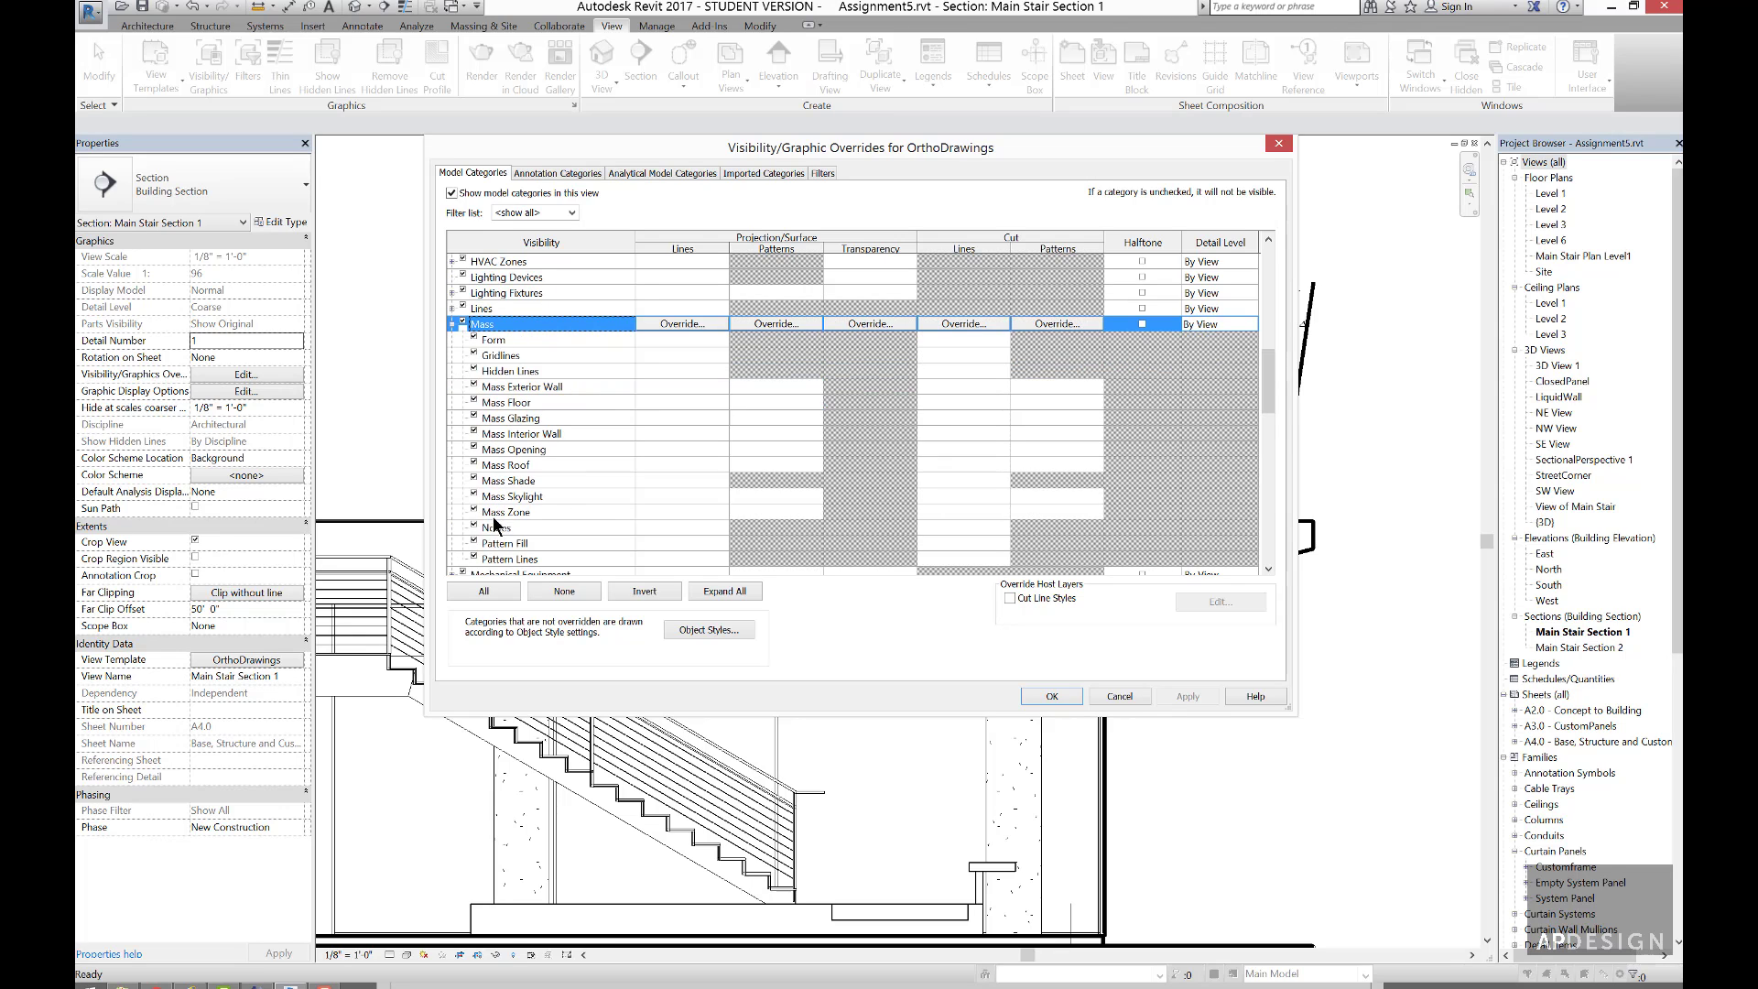
{"action": "left_click", "coordinate": [476, 500]}
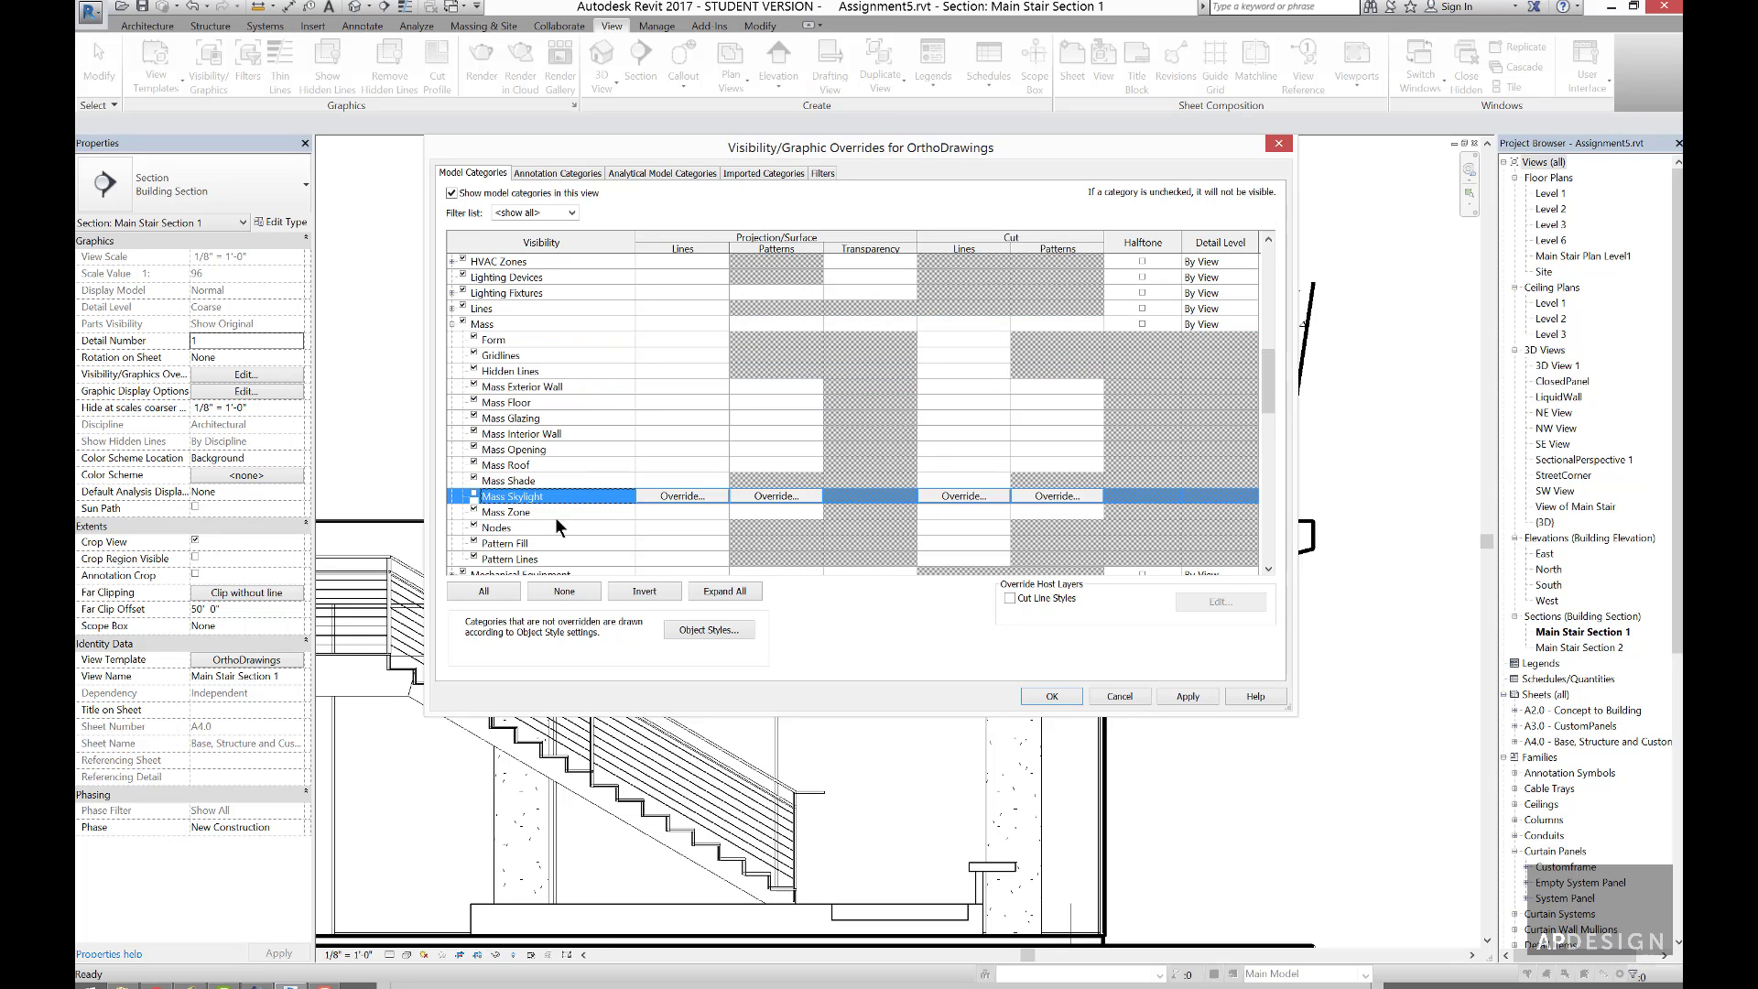
{"action": "left_click", "coordinate": [1171, 698]}
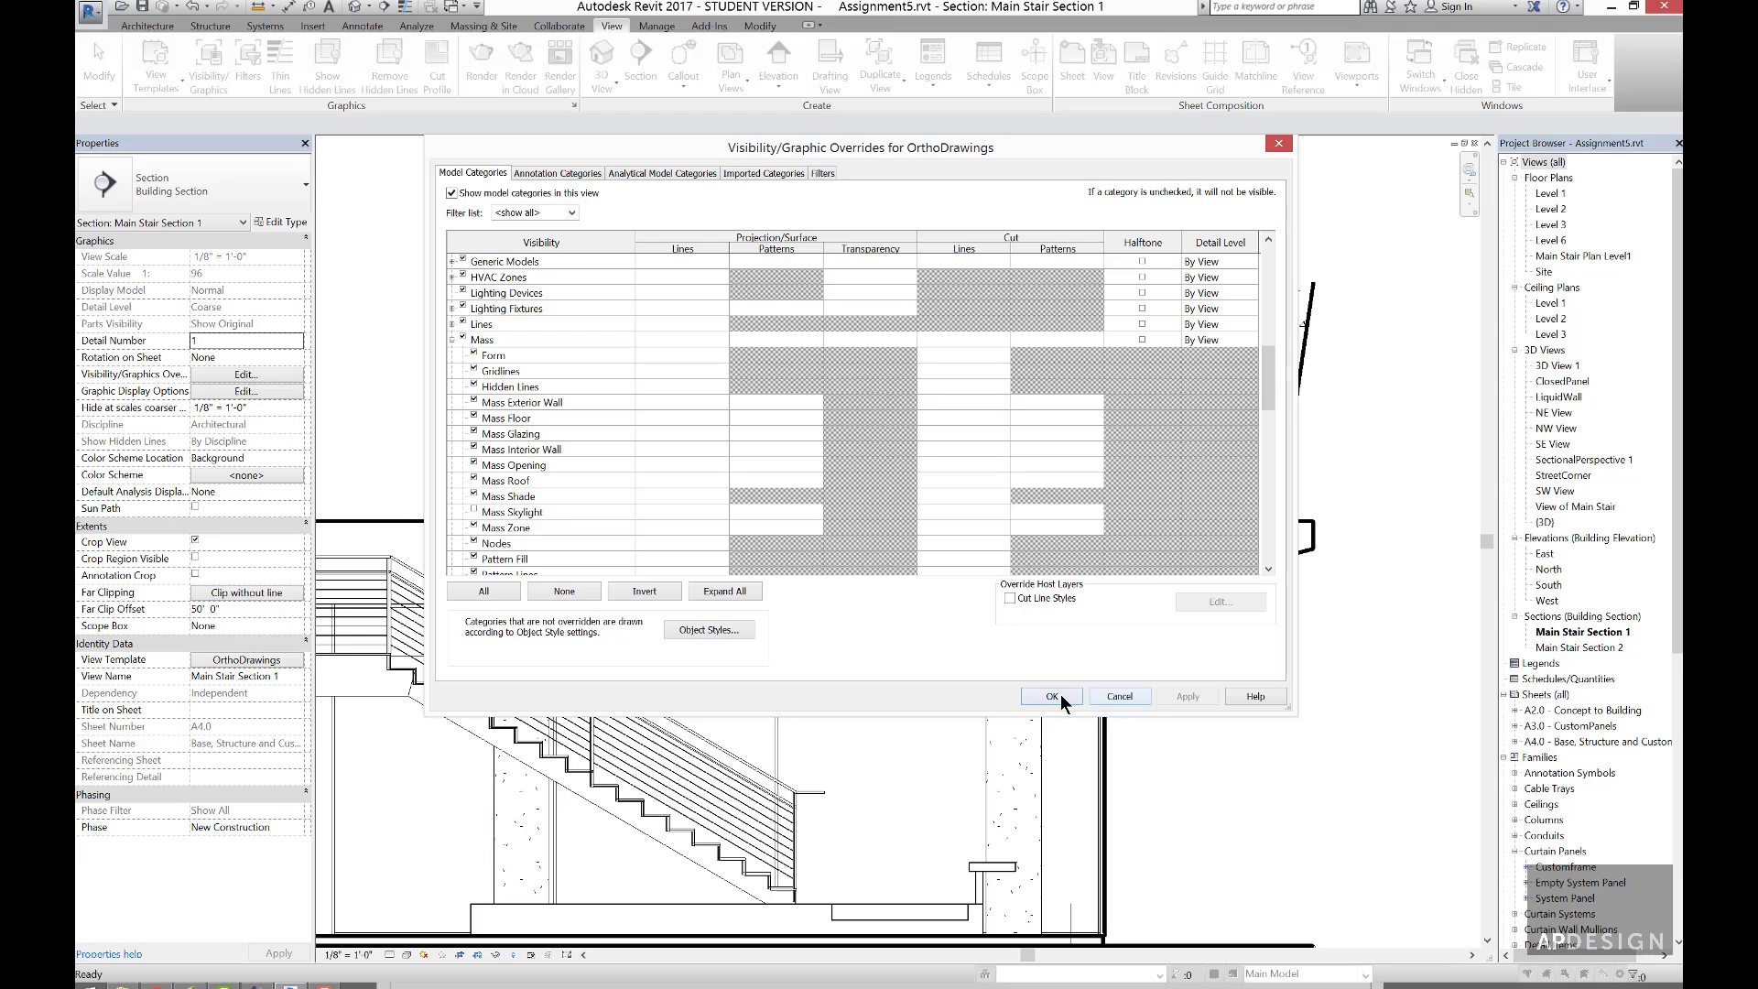
{"action": "left_click", "coordinate": [1053, 696]}
{"action": "left_click", "coordinate": [964, 661]}
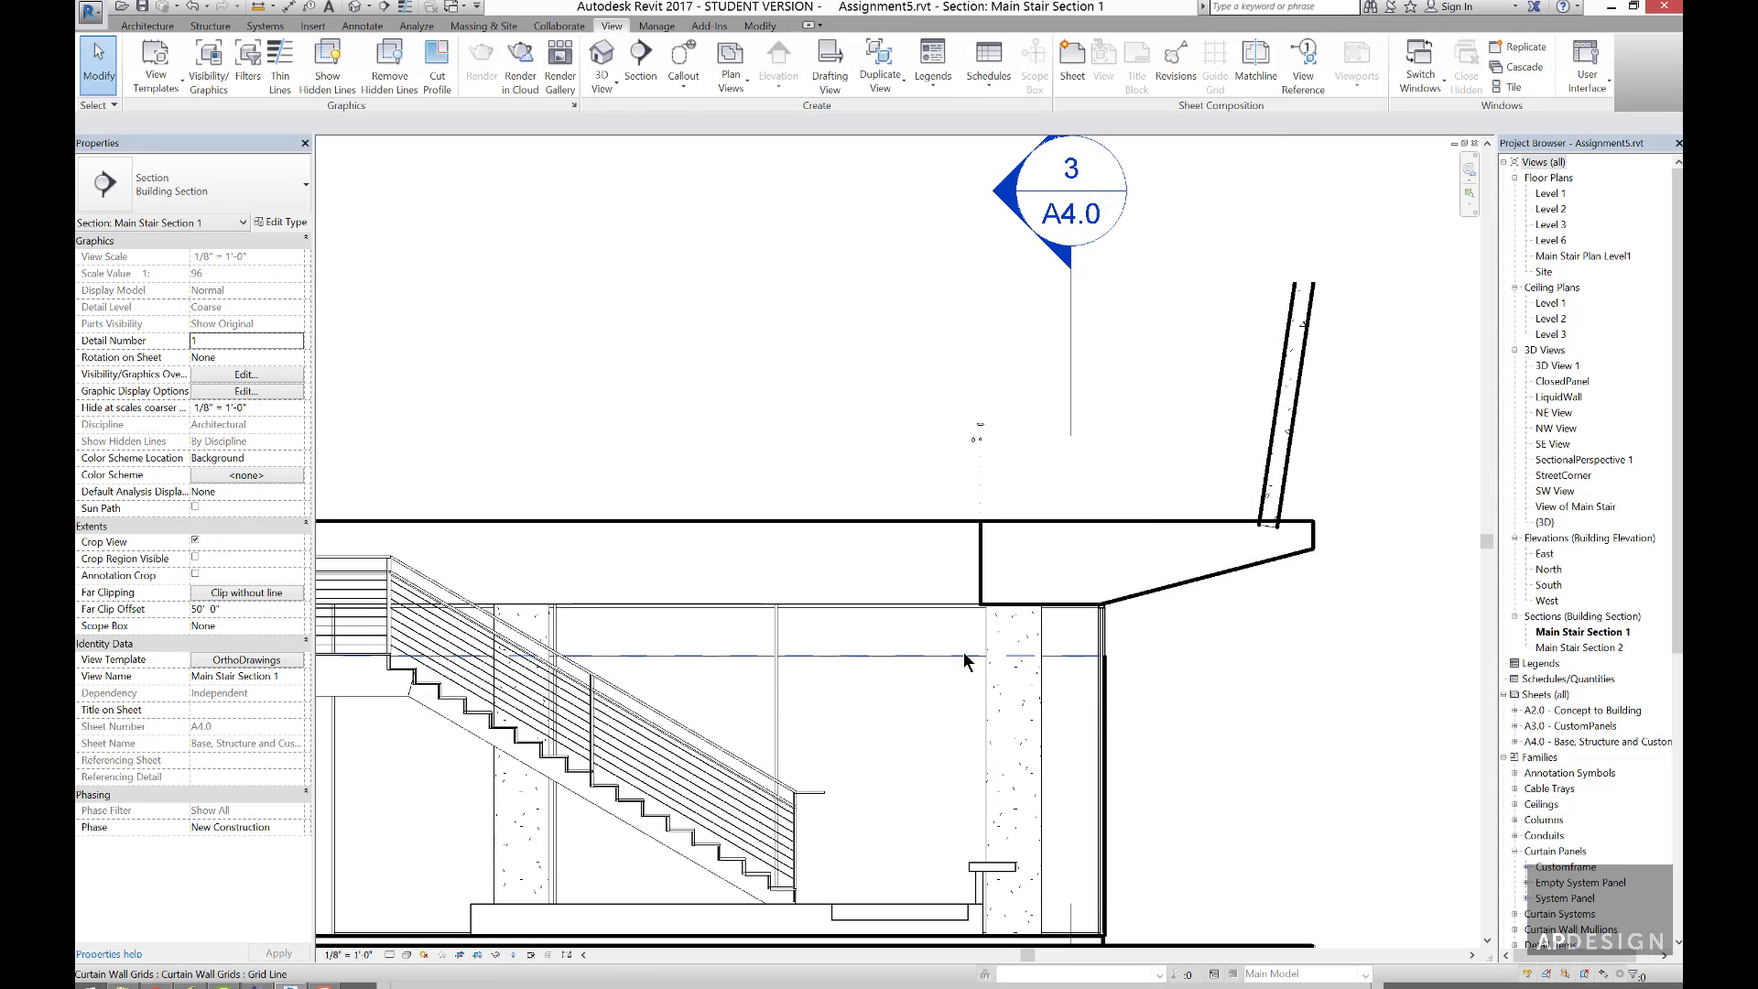
- Delete the large Design mass that runs along the upper floor line in the section
{"action": "left_click", "coordinate": [933, 518]}
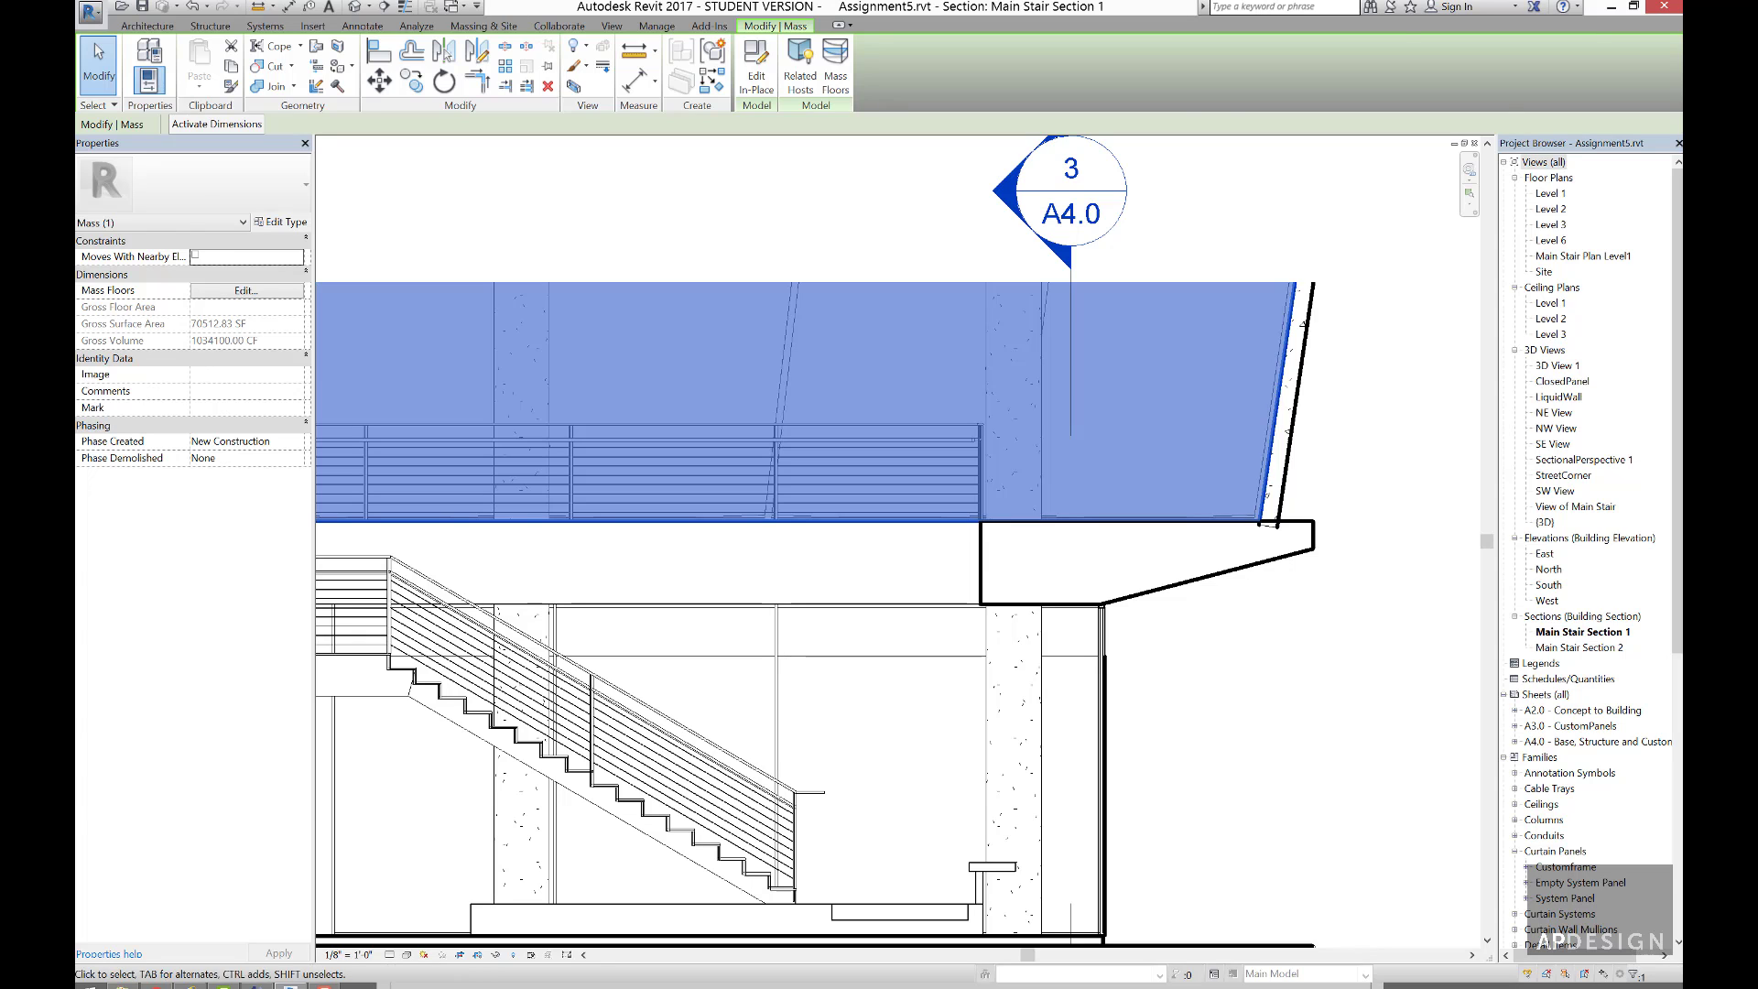
{"action": "key", "text": "Delete"}
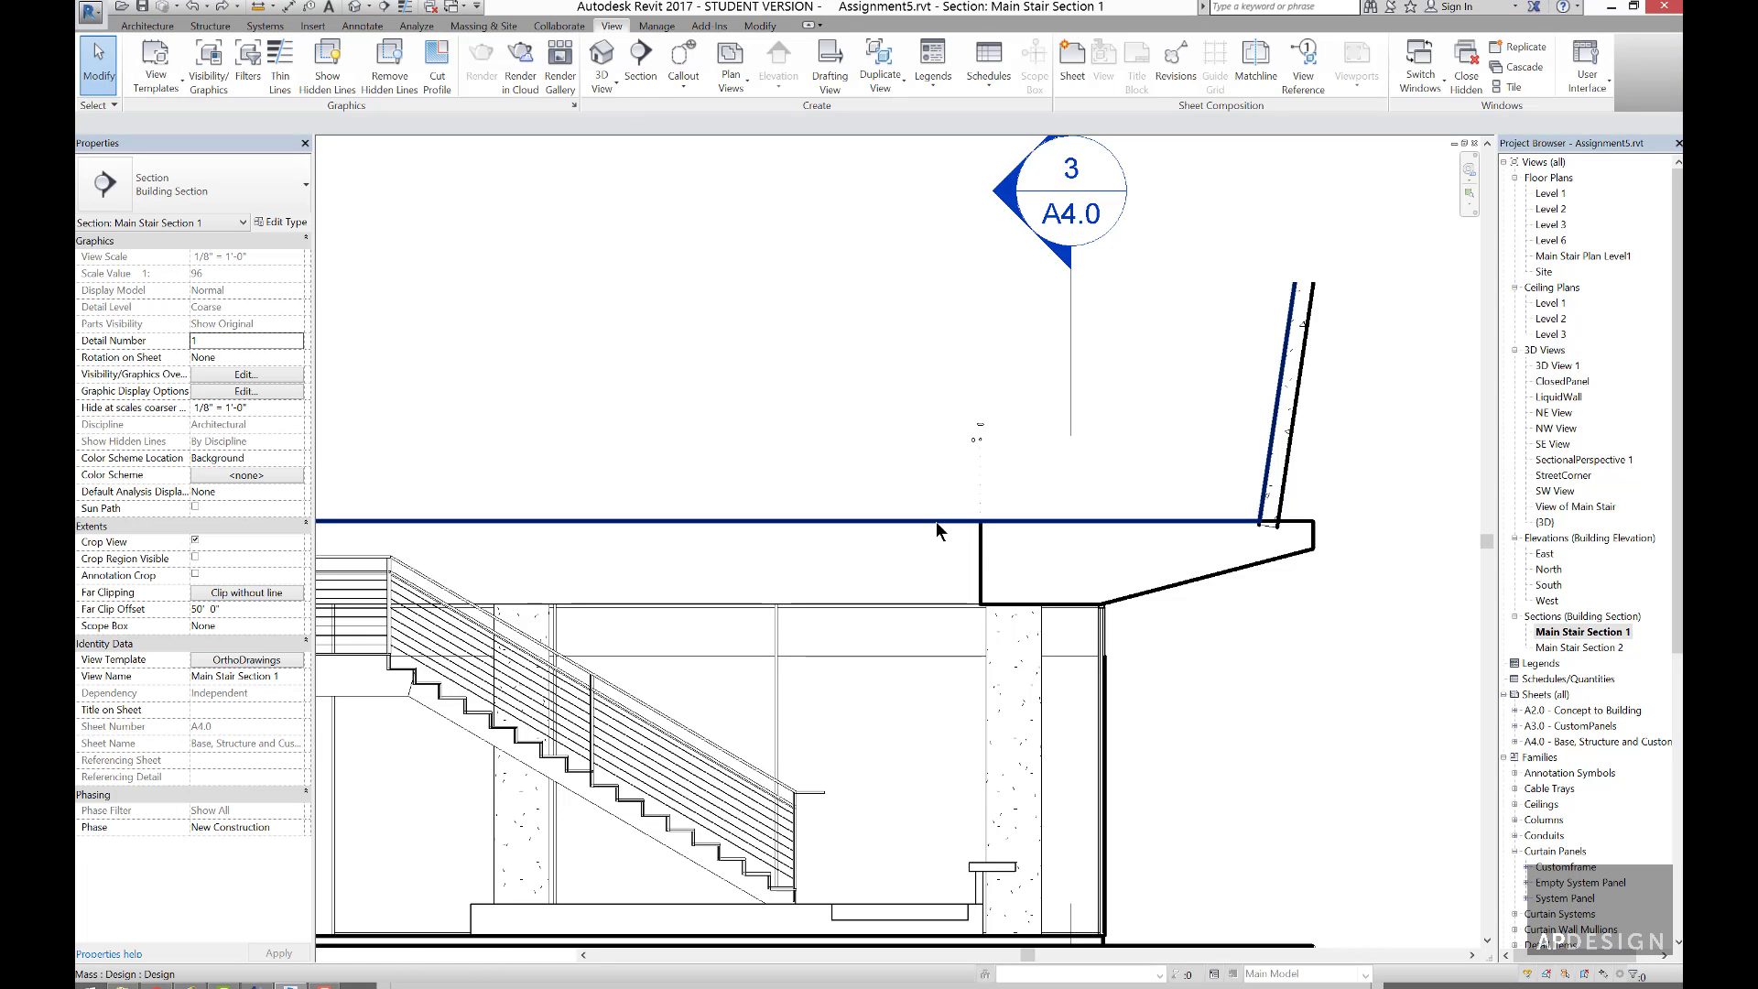
{"action": "key", "text": "ctrl+z"}
{"action": "key", "text": "Delete"}
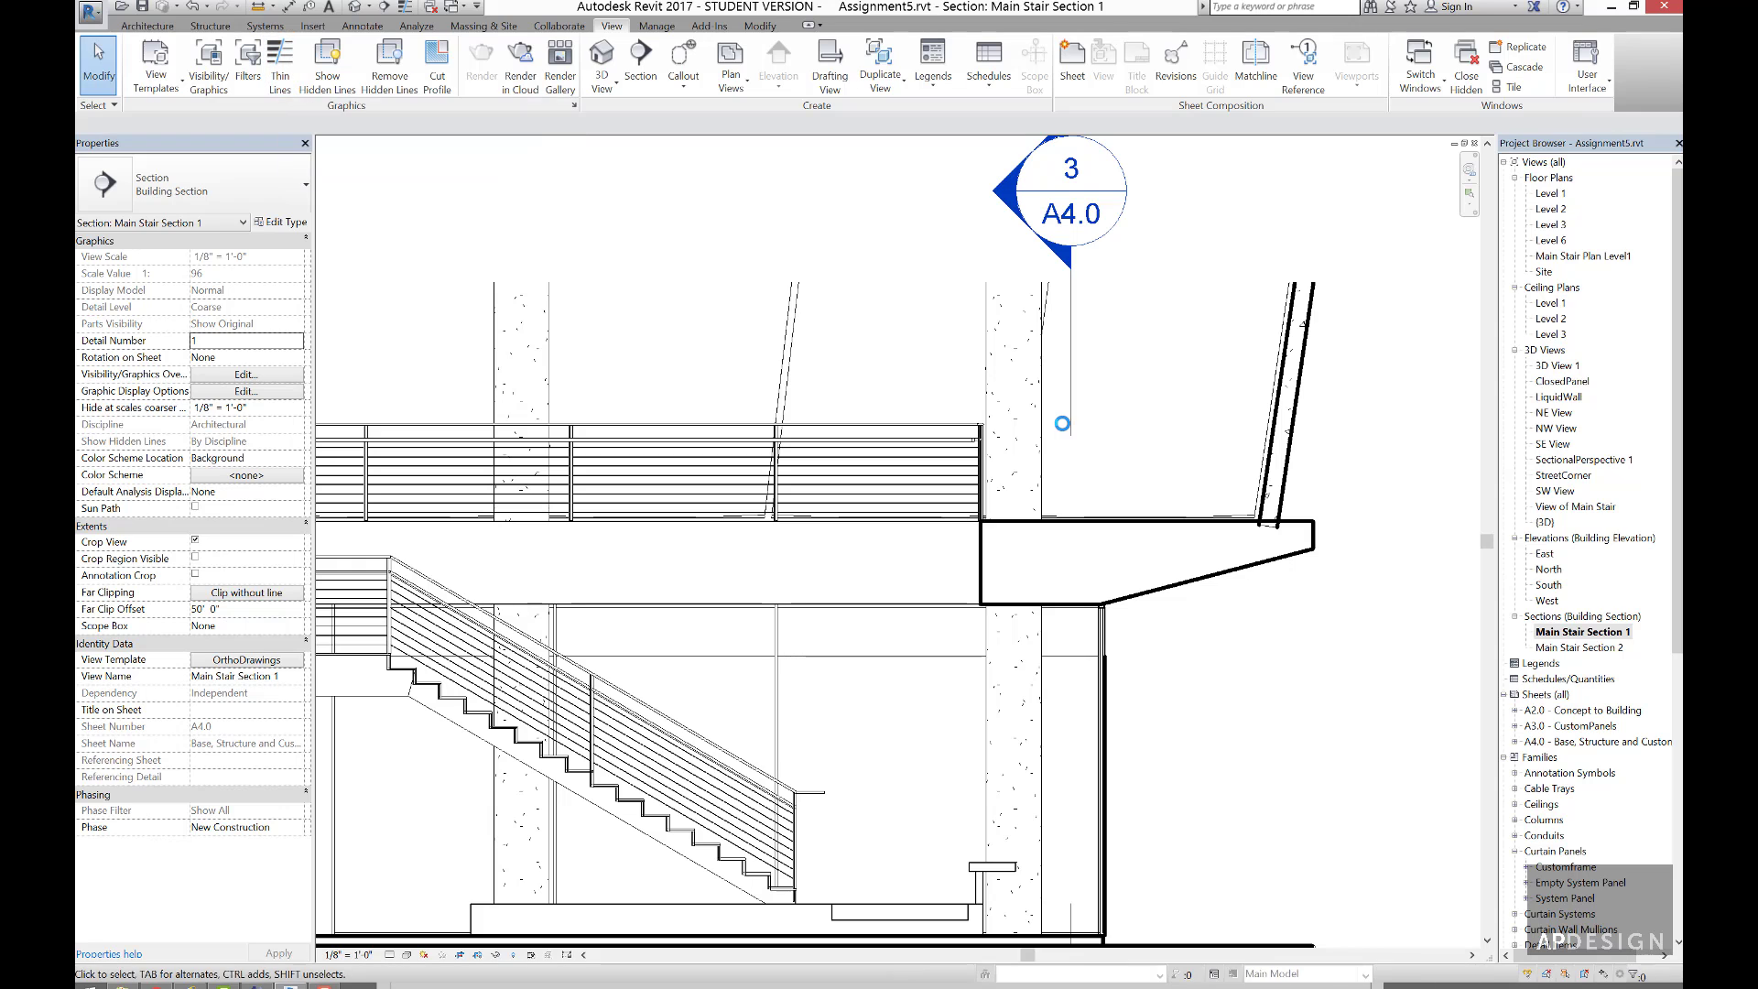
- Pull the lower end of the sloped WALL mass up to the top edge of the overhanging floor
{"action": "scroll", "coordinate": [1200, 475], "scroll_direction": "down", "scroll_amount": 3}
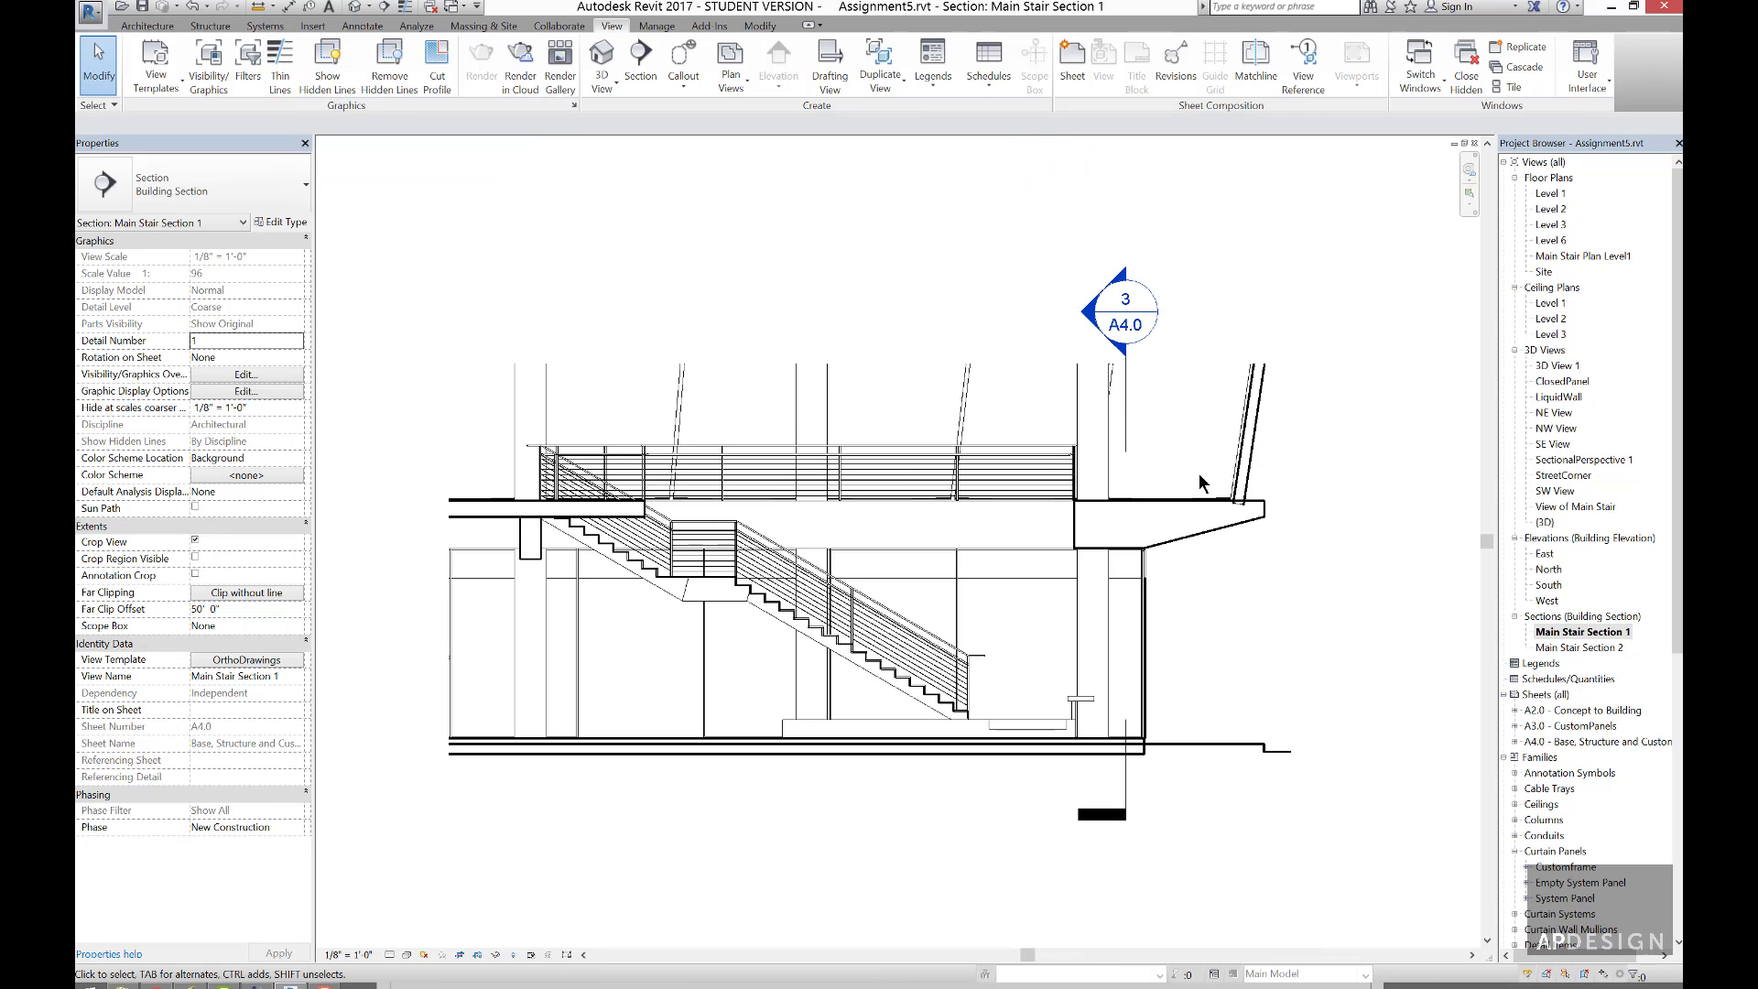
{"action": "scroll", "coordinate": [1200, 474], "scroll_direction": "up", "scroll_amount": 2}
{"action": "scroll", "coordinate": [1200, 480], "scroll_direction": "down", "scroll_amount": 2}
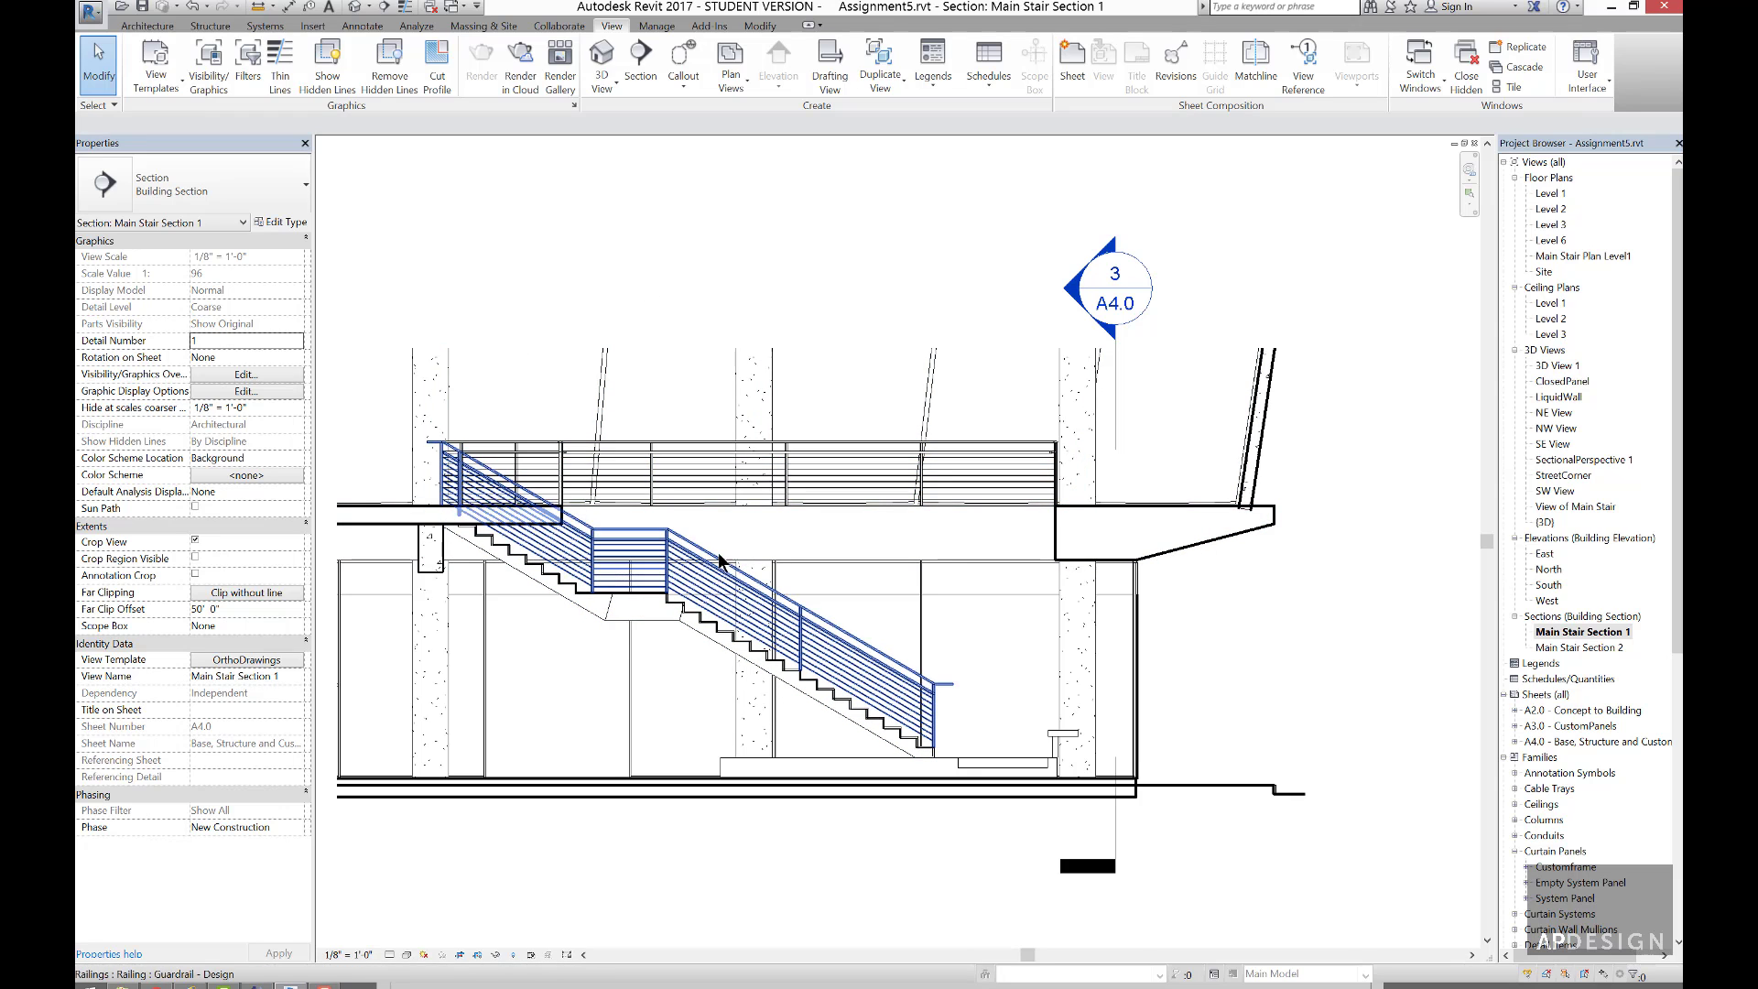
{"action": "scroll", "coordinate": [1218, 513], "scroll_direction": "up", "scroll_amount": 3}
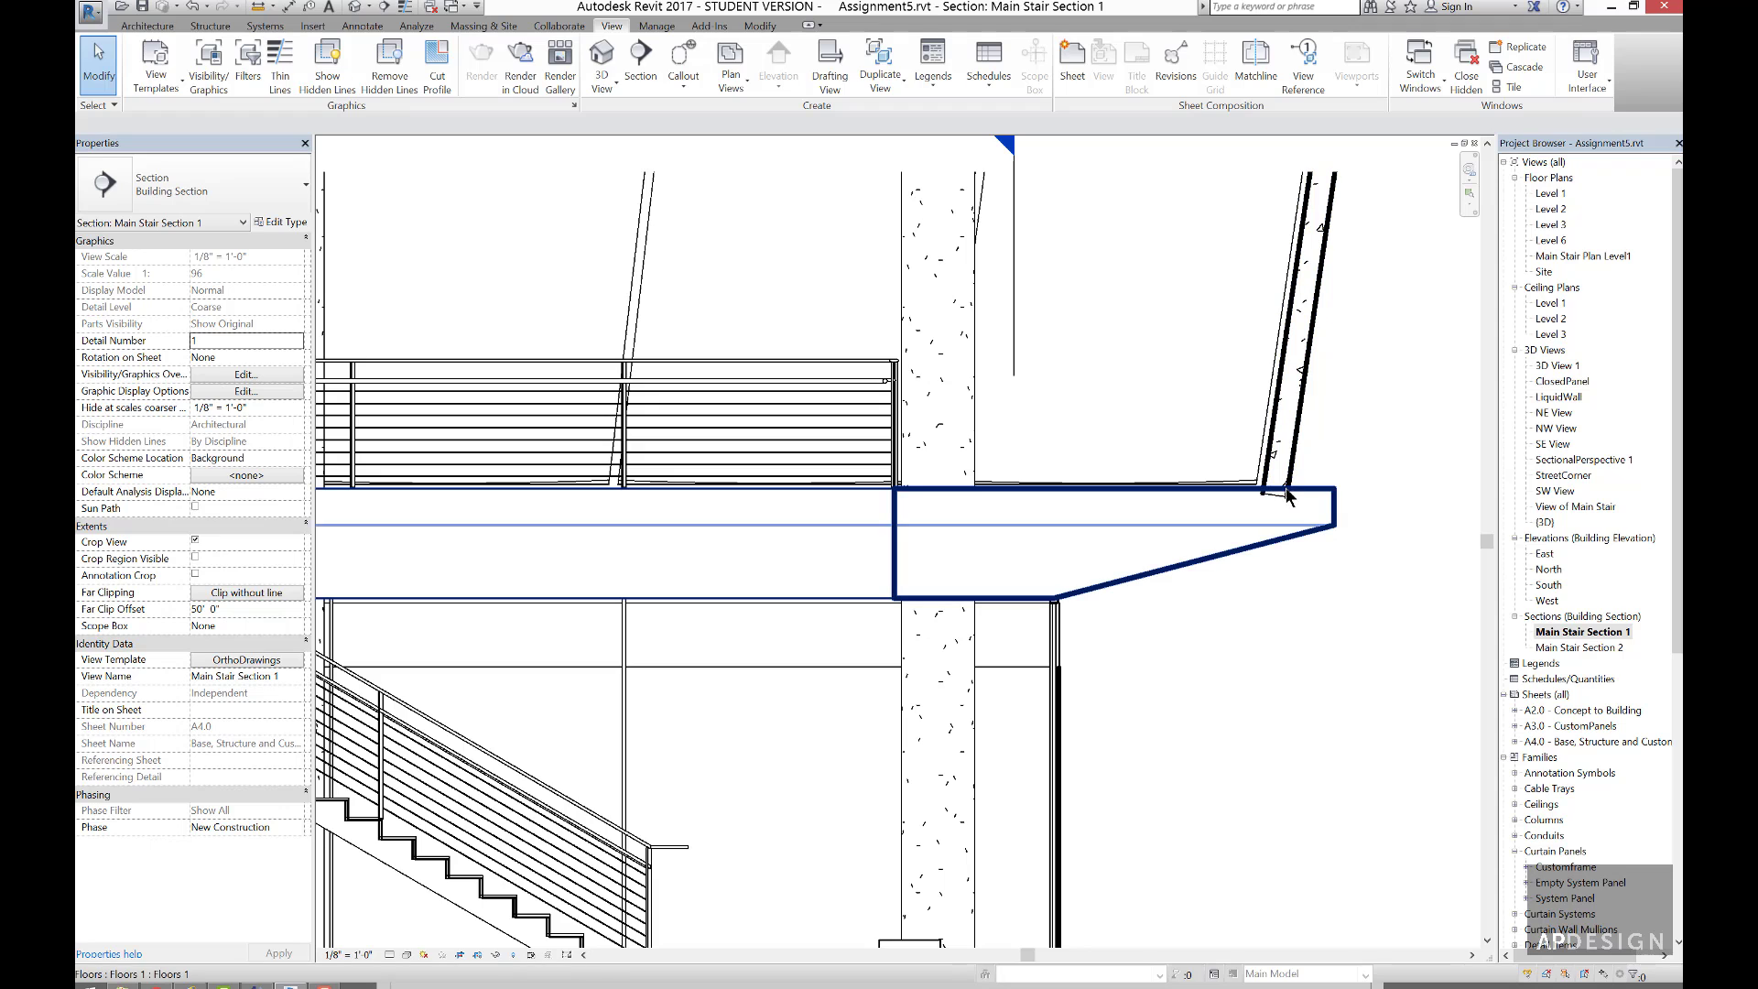
{"action": "left_click", "coordinate": [1300, 445]}
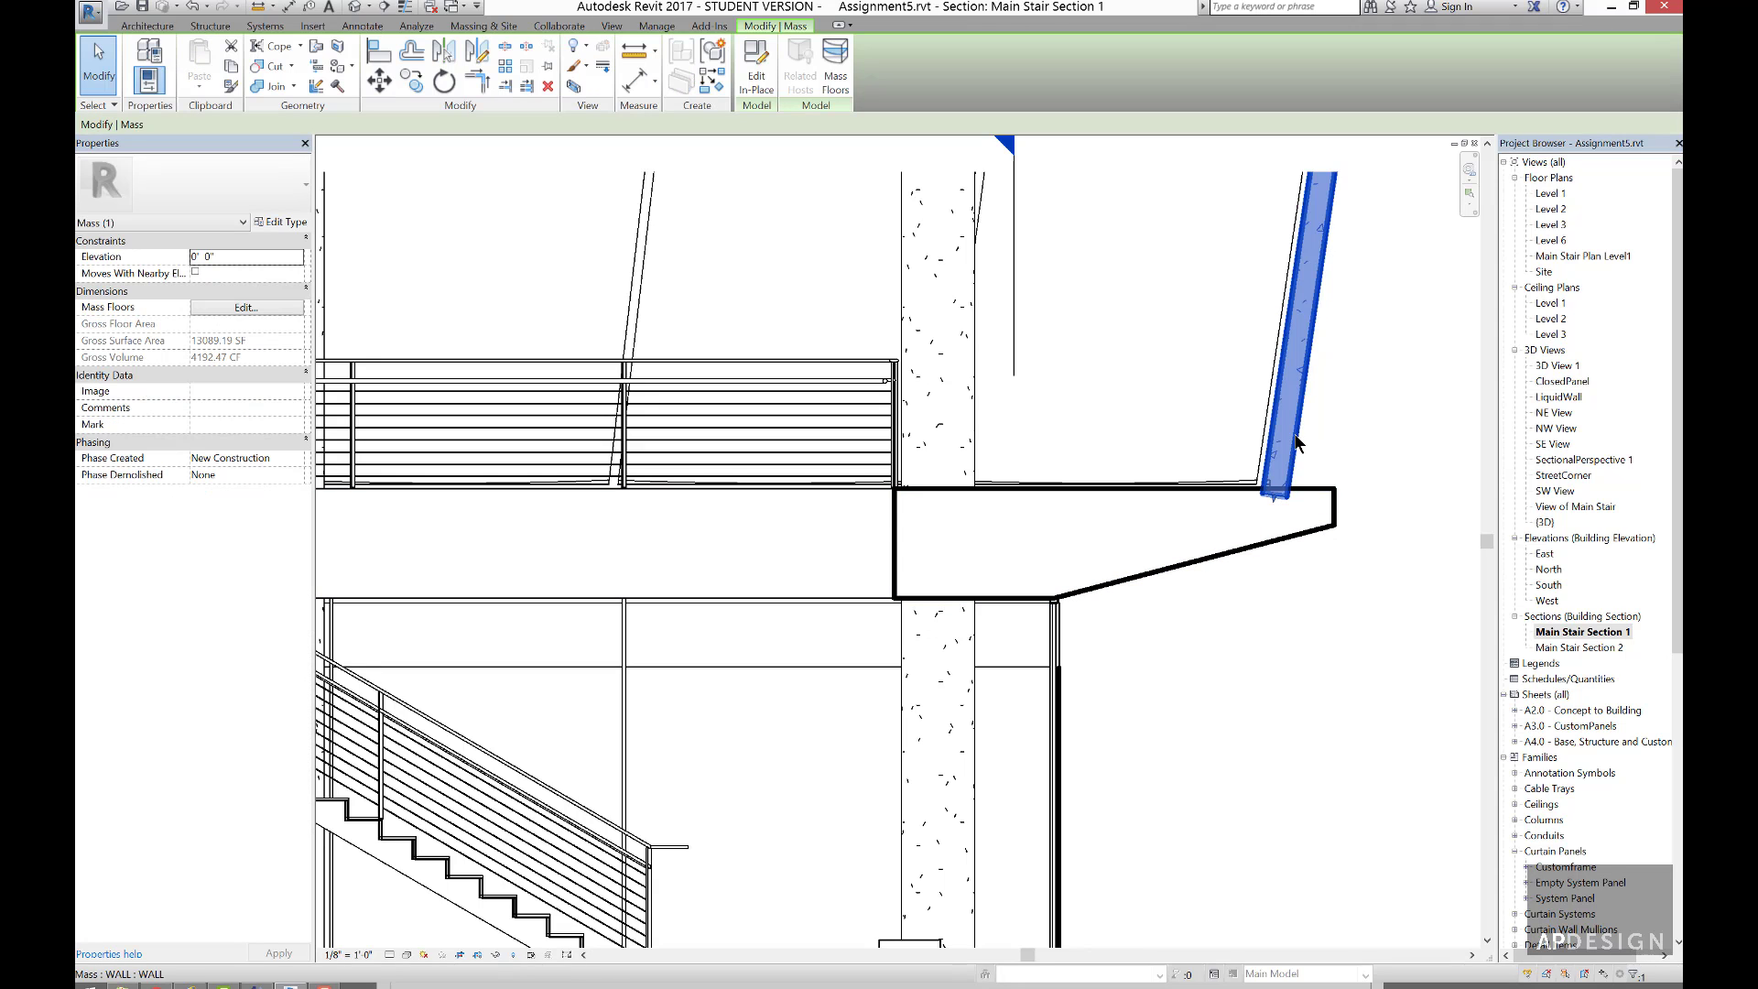
{"action": "left_click_drag", "start_coordinate": [1277, 498], "coordinate": [1282, 497]}
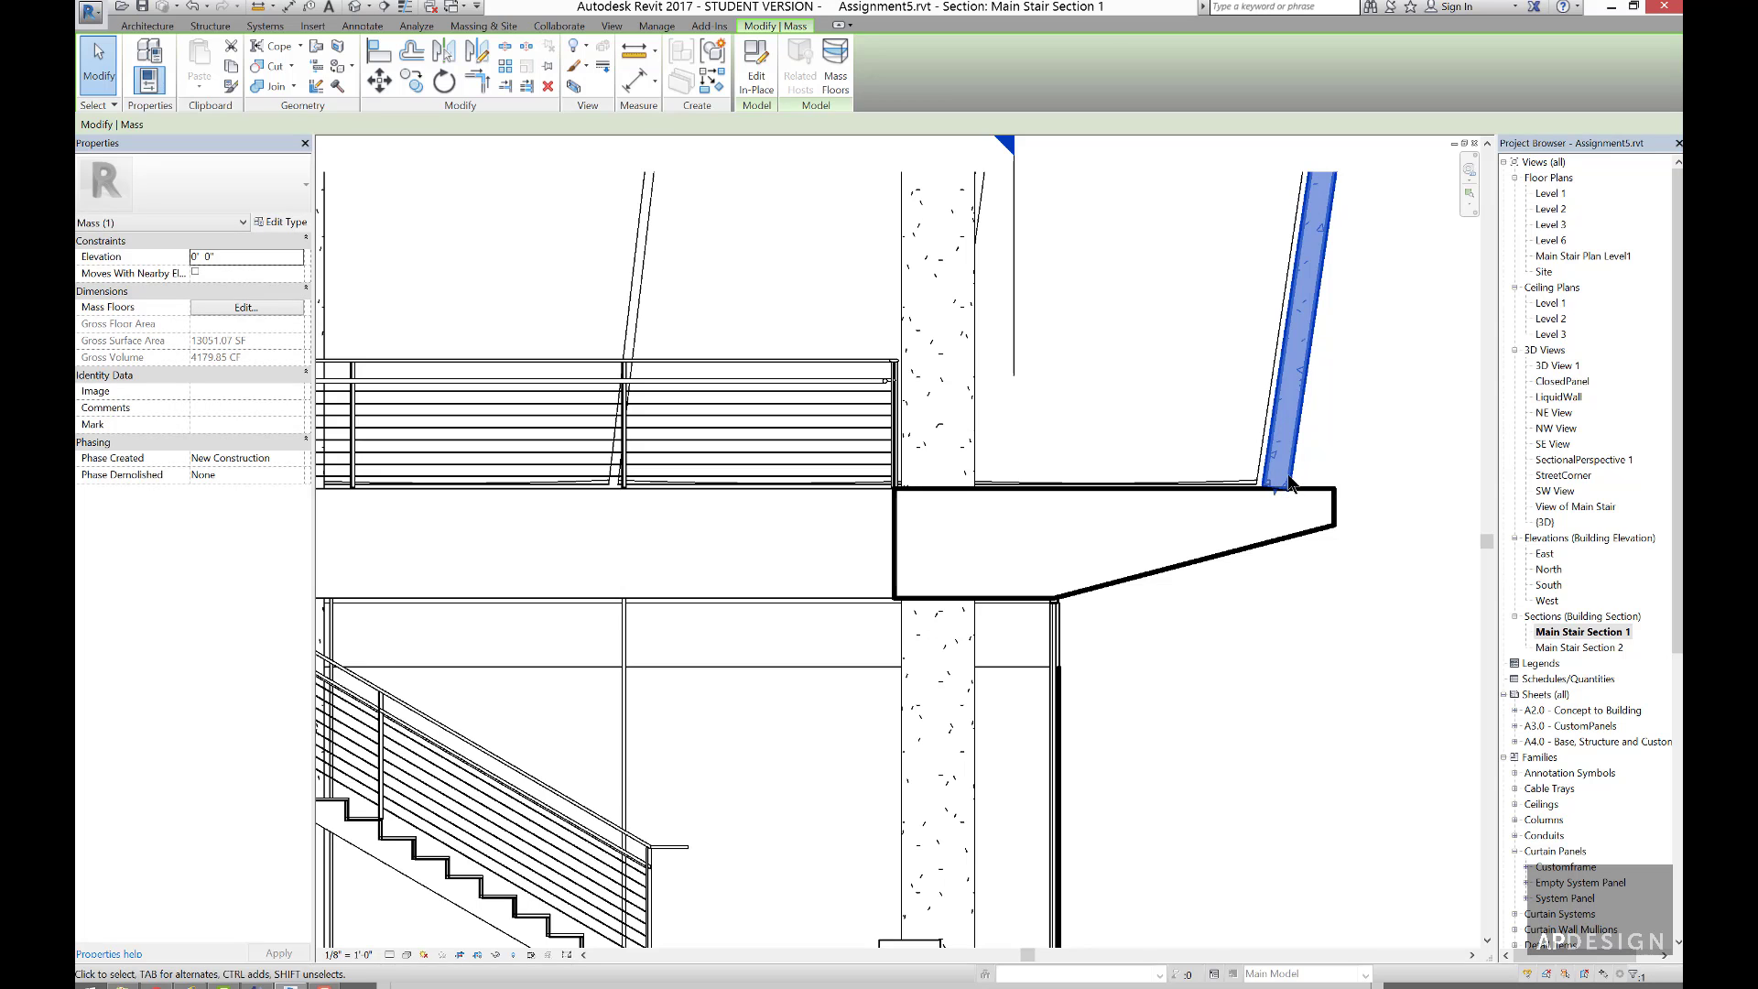
- Join the sloped WALL mass with the overhanging floor slab beneath it, then leave the Join command
{"action": "scroll", "coordinate": [1266, 477], "scroll_direction": "up", "scroll_amount": 4}
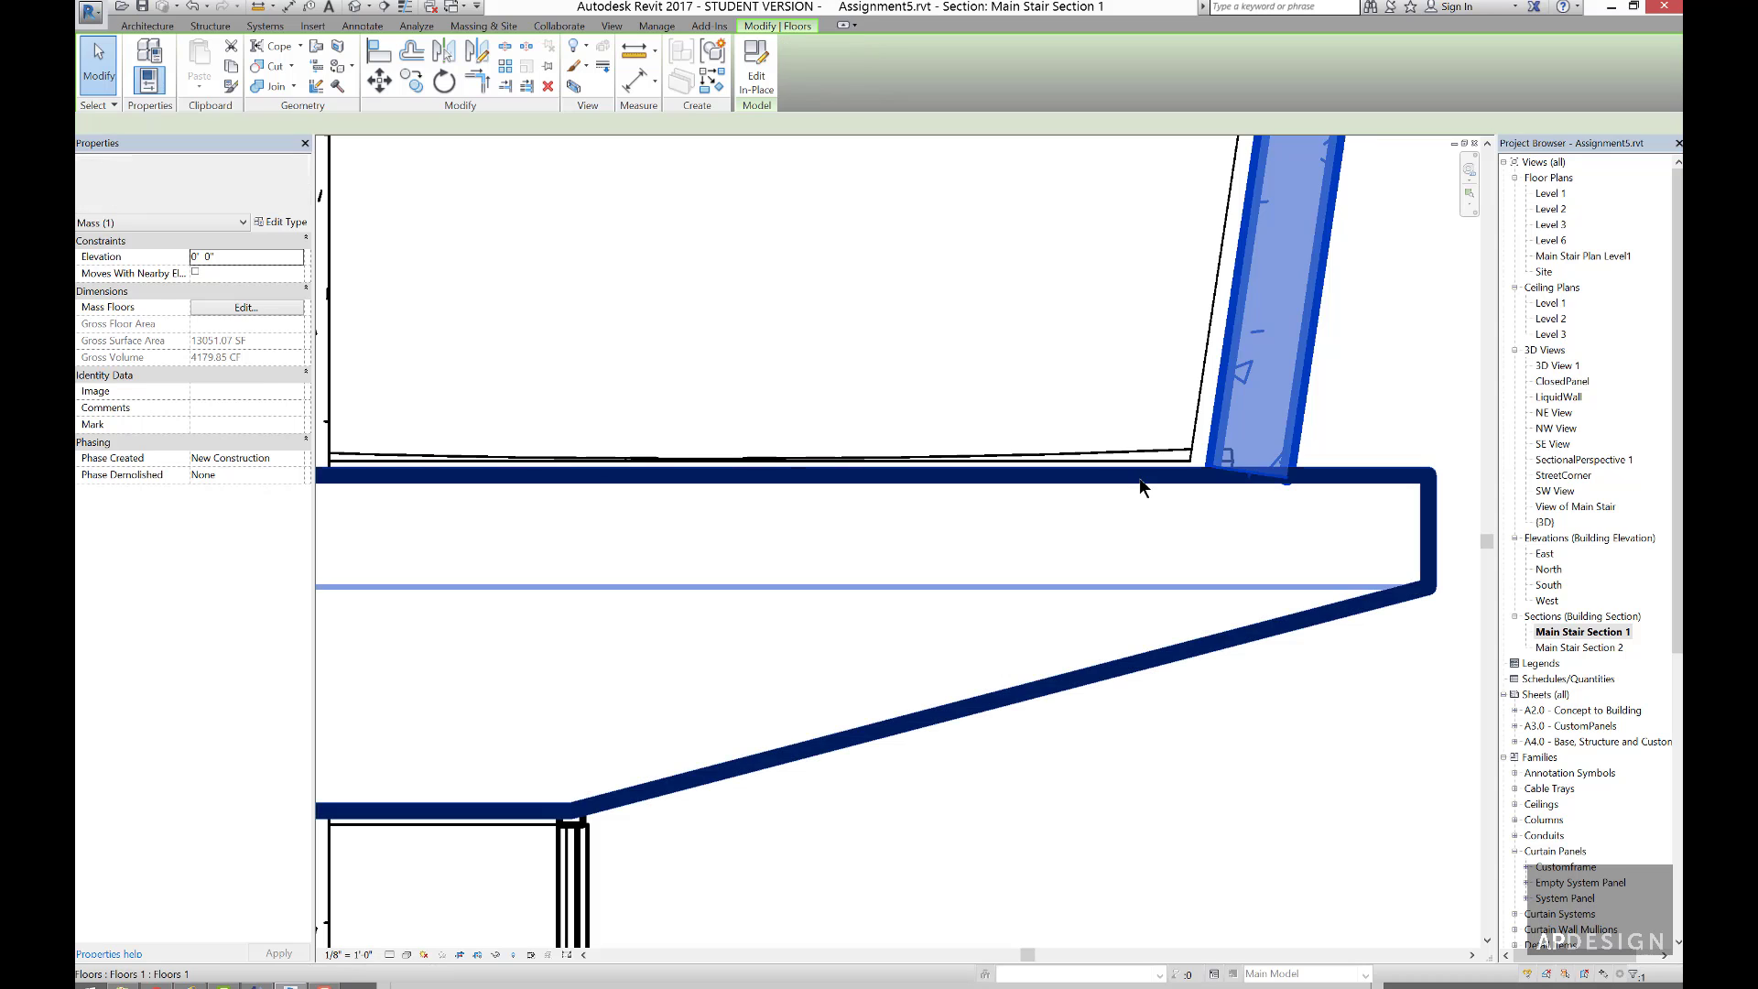
{"action": "left_click", "coordinate": [1202, 477]}
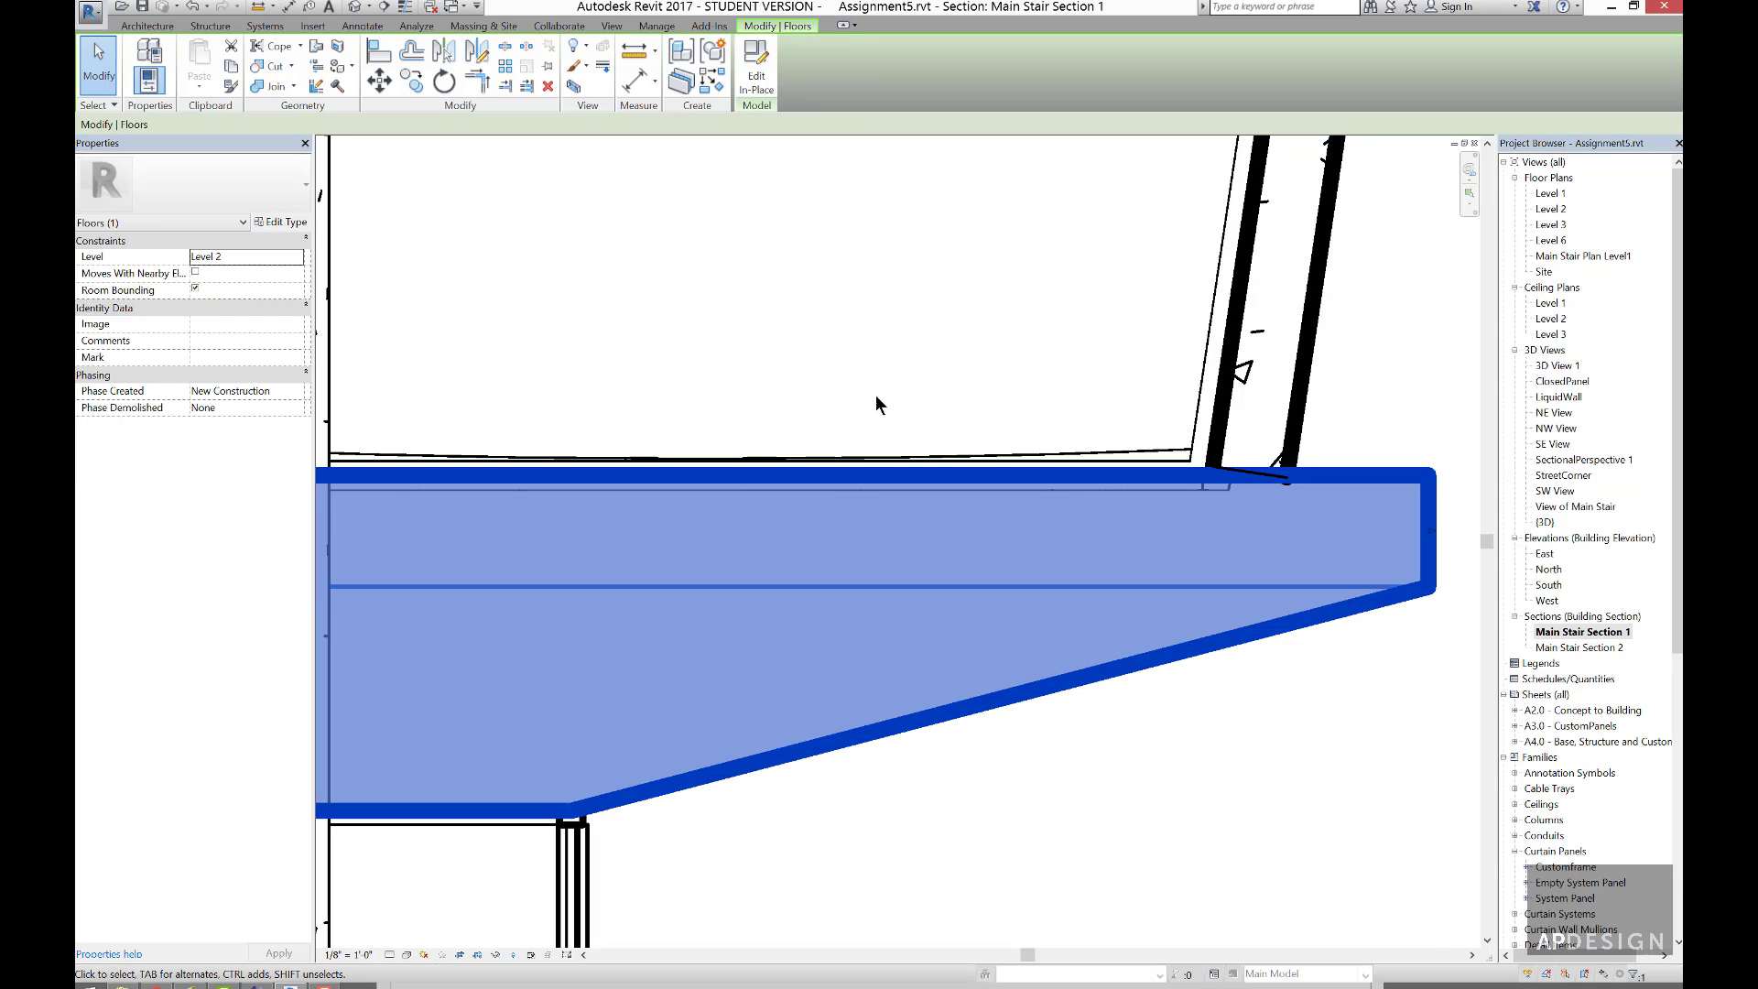
{"action": "left_click", "coordinate": [272, 82]}
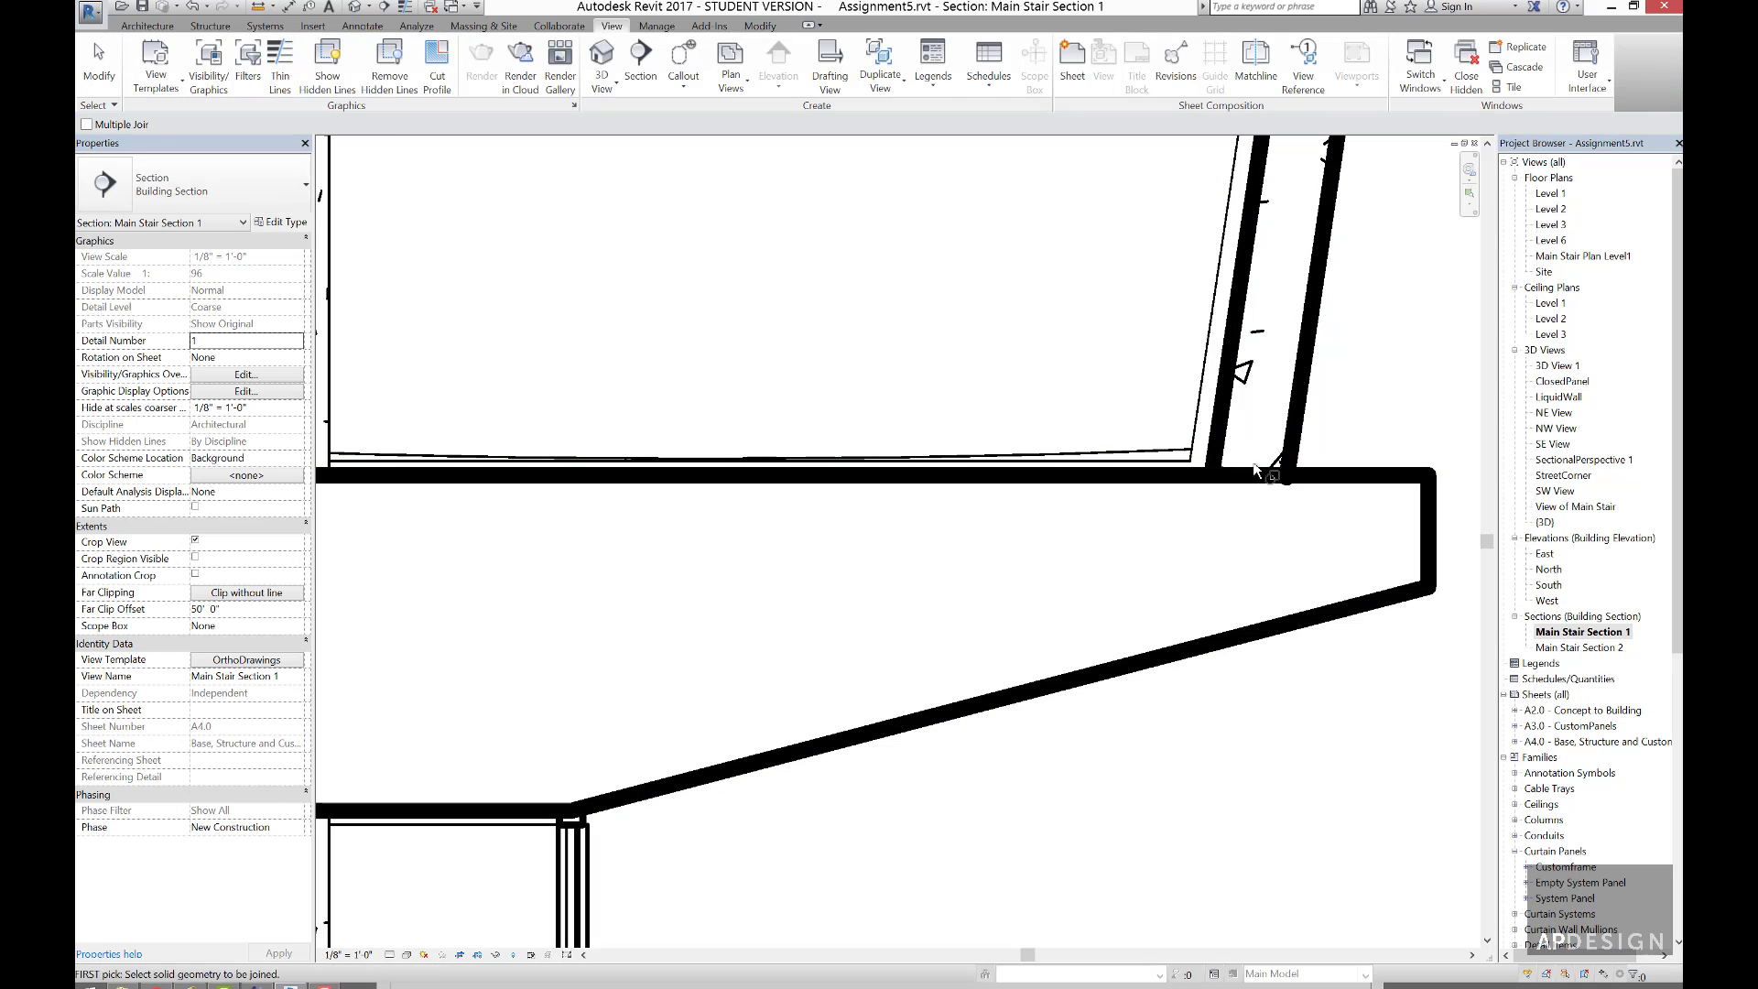
{"action": "left_click", "coordinate": [1273, 472]}
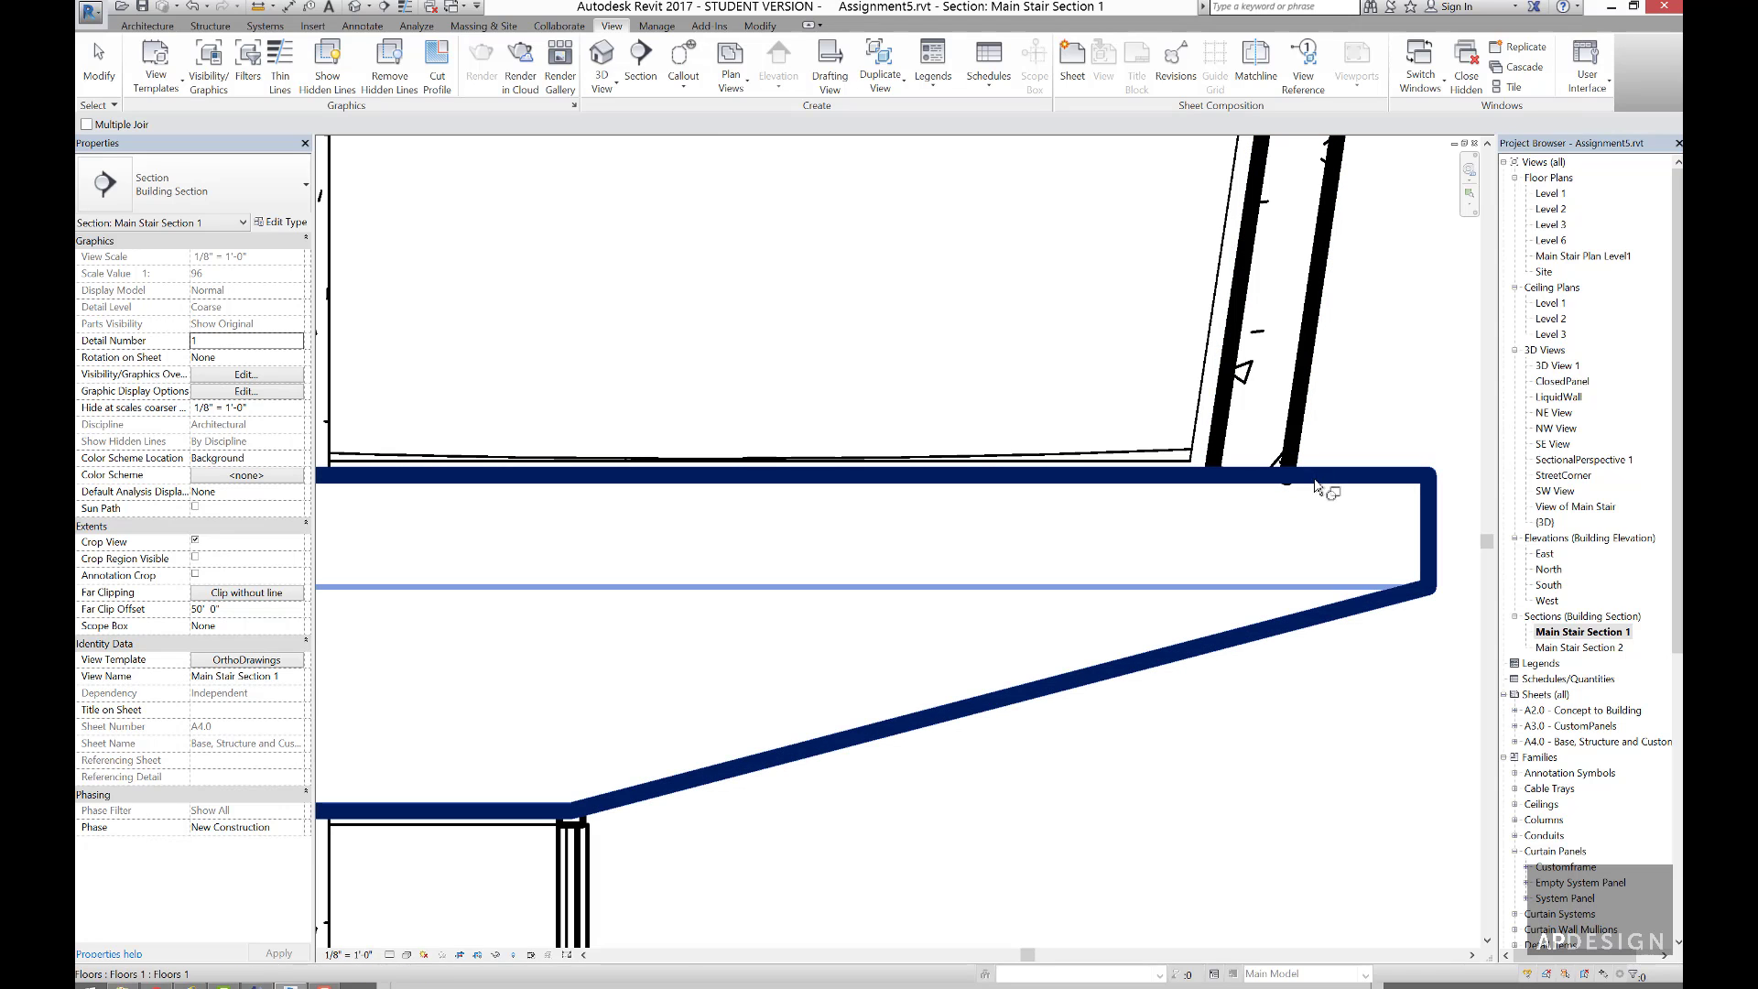
{"action": "left_click", "coordinate": [1315, 477]}
{"action": "left_click", "coordinate": [1000, 396]}
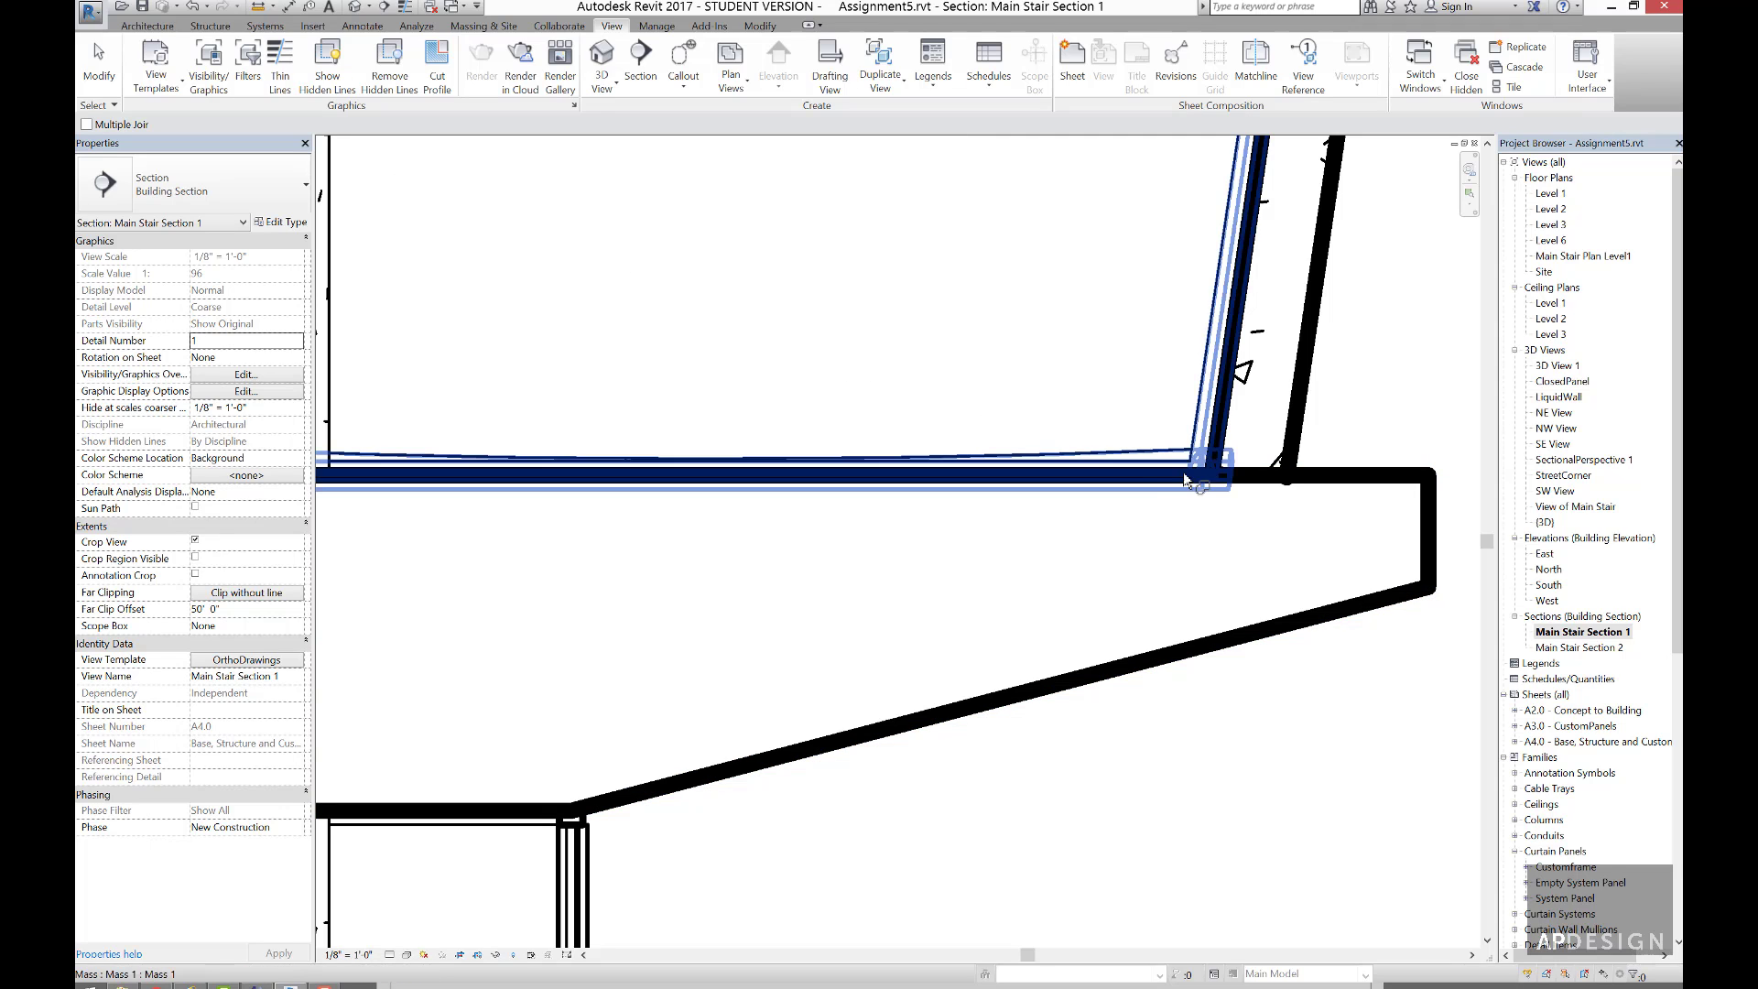
{"action": "left_click", "coordinate": [1264, 478]}
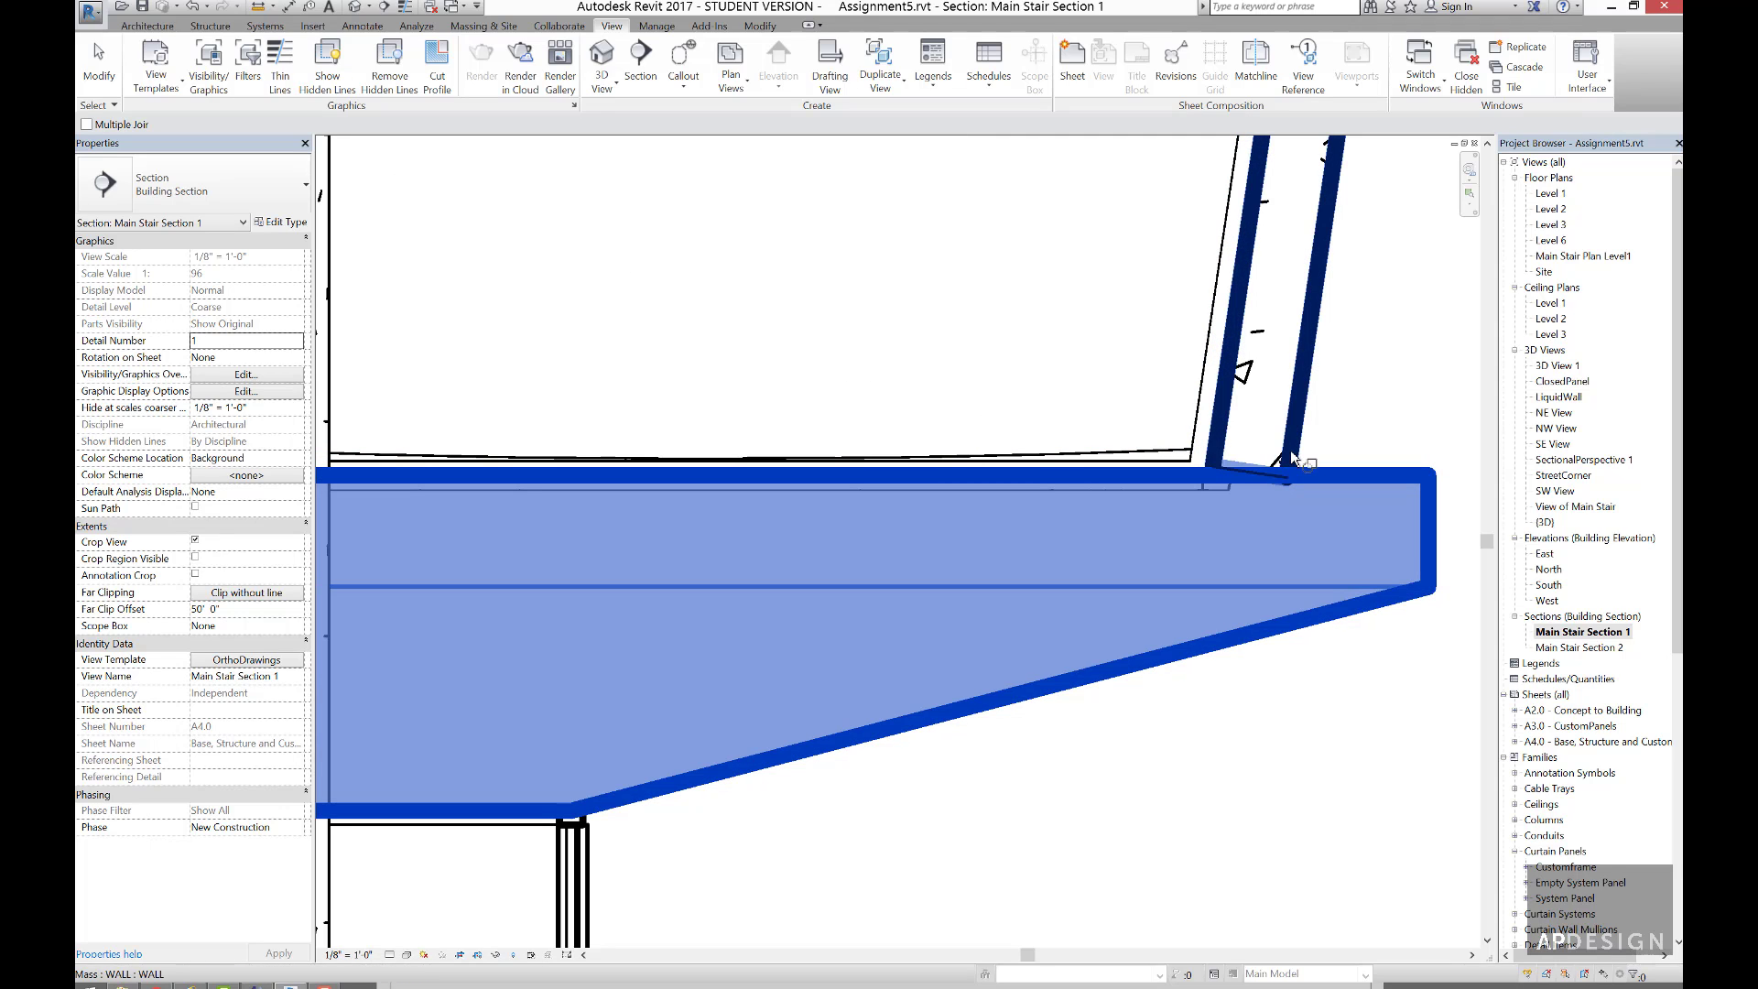
{"action": "left_click", "coordinate": [1291, 455]}
{"action": "scroll", "coordinate": [1283, 475], "scroll_direction": "up", "scroll_amount": 1}
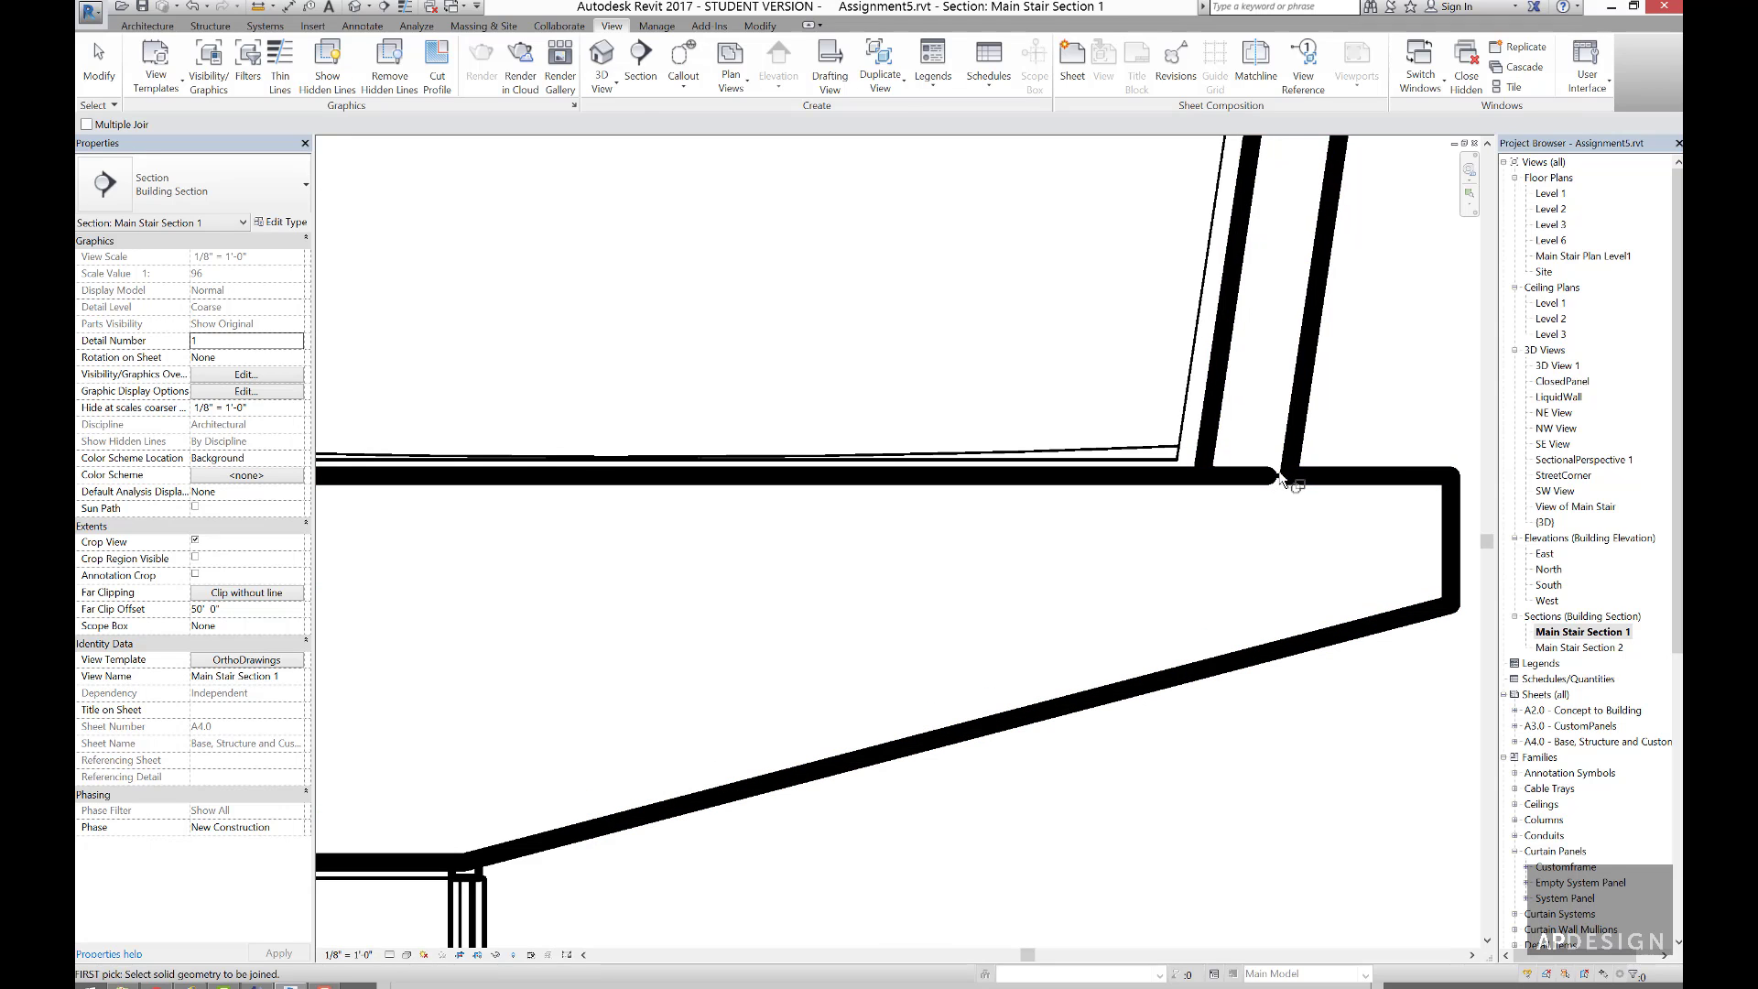
{"action": "left_click", "coordinate": [1285, 468]}
{"action": "key", "text": "Escape"}
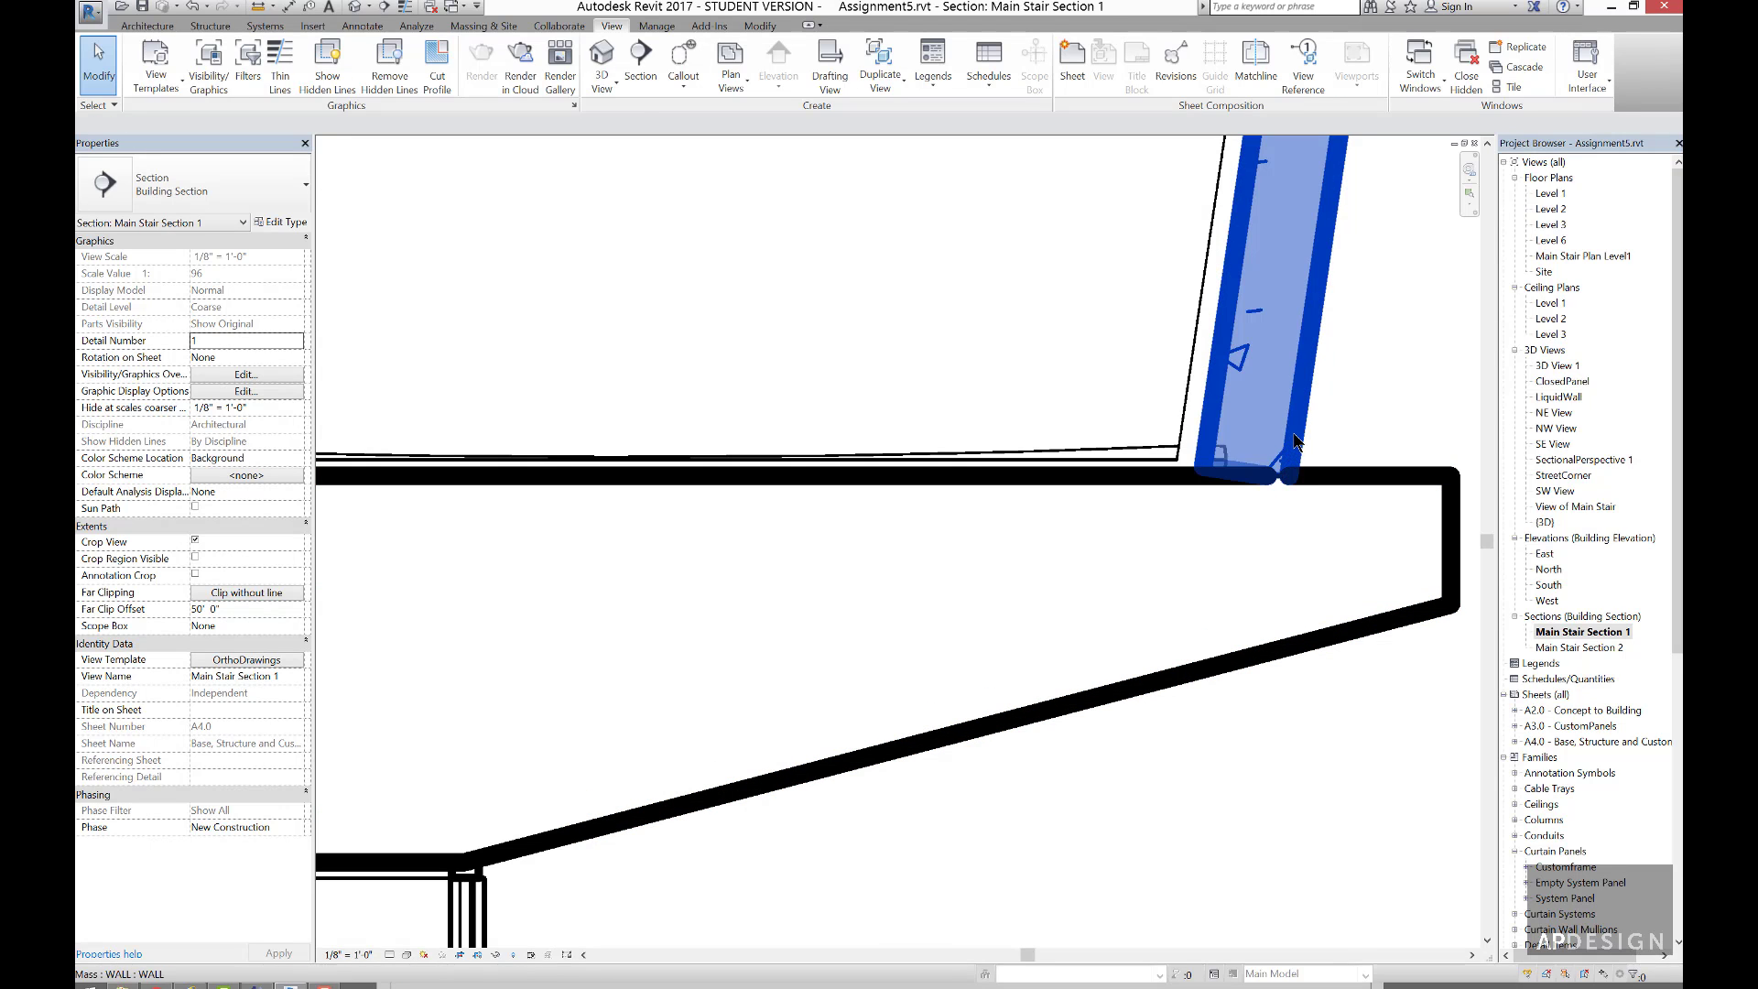
- Adjust the base of the sloped WALL mass to sit flush on the floor's top edge and clear the selection
{"action": "left_click", "coordinate": [1273, 472]}
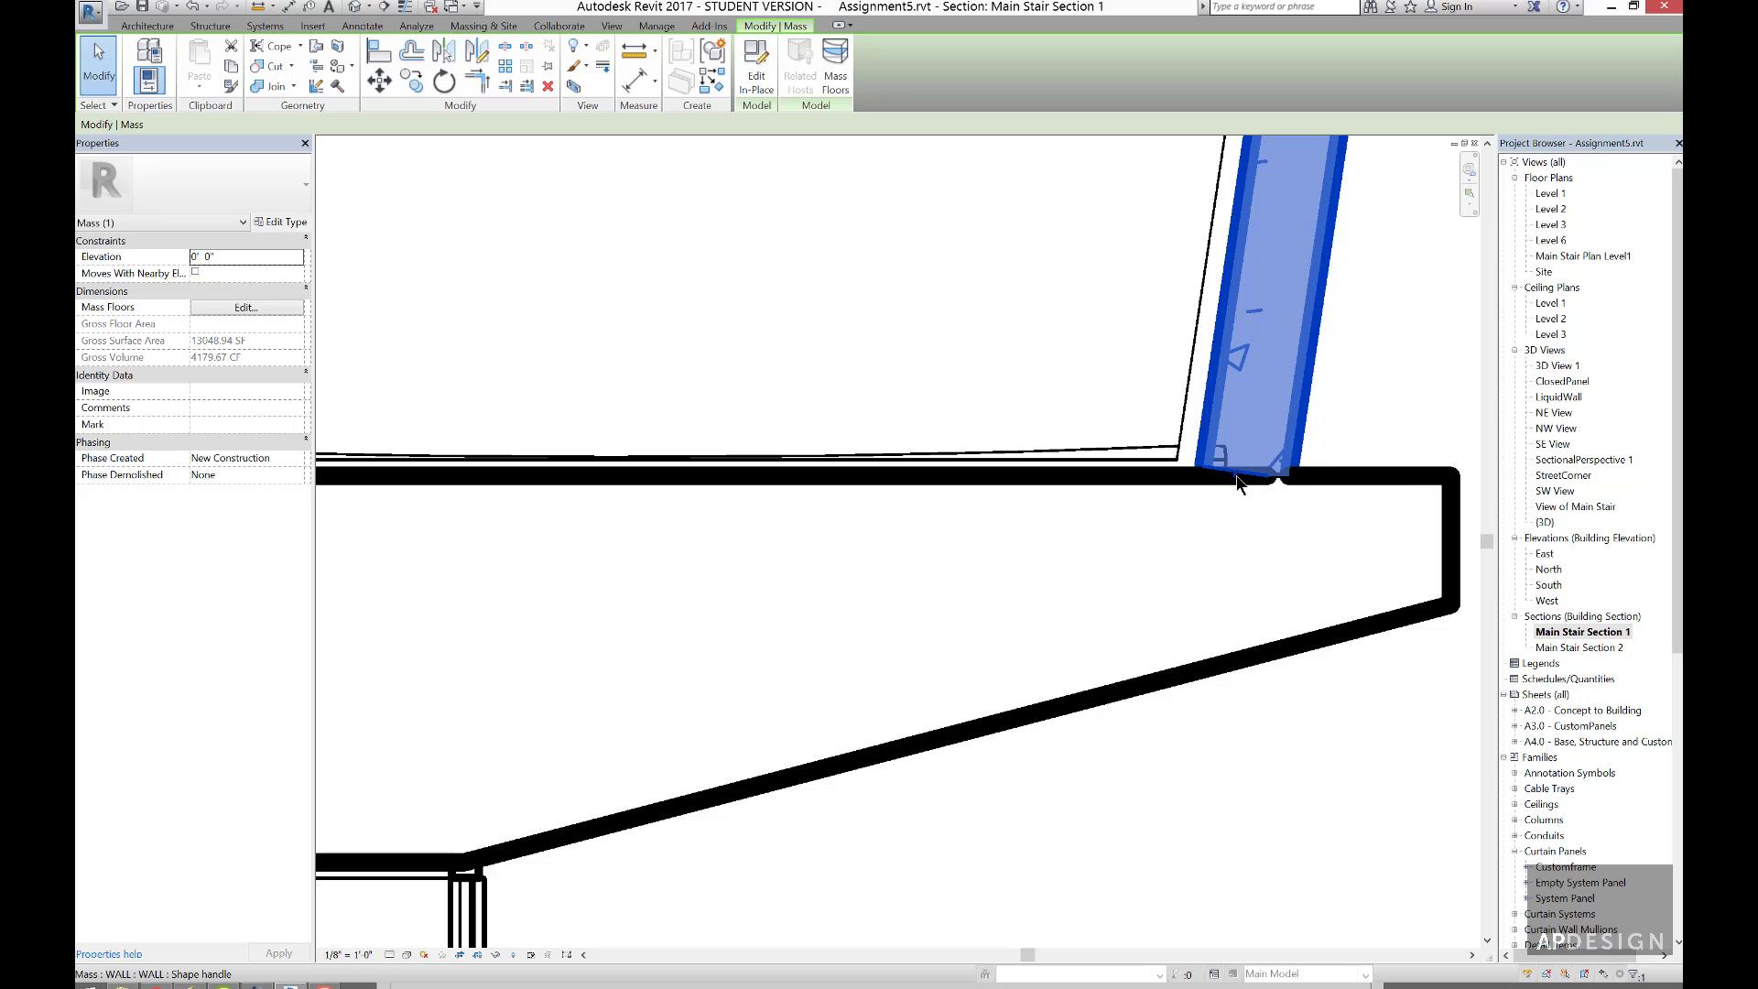
{"action": "left_click_drag", "start_coordinate": [1236, 483], "coordinate": [1242, 486]}
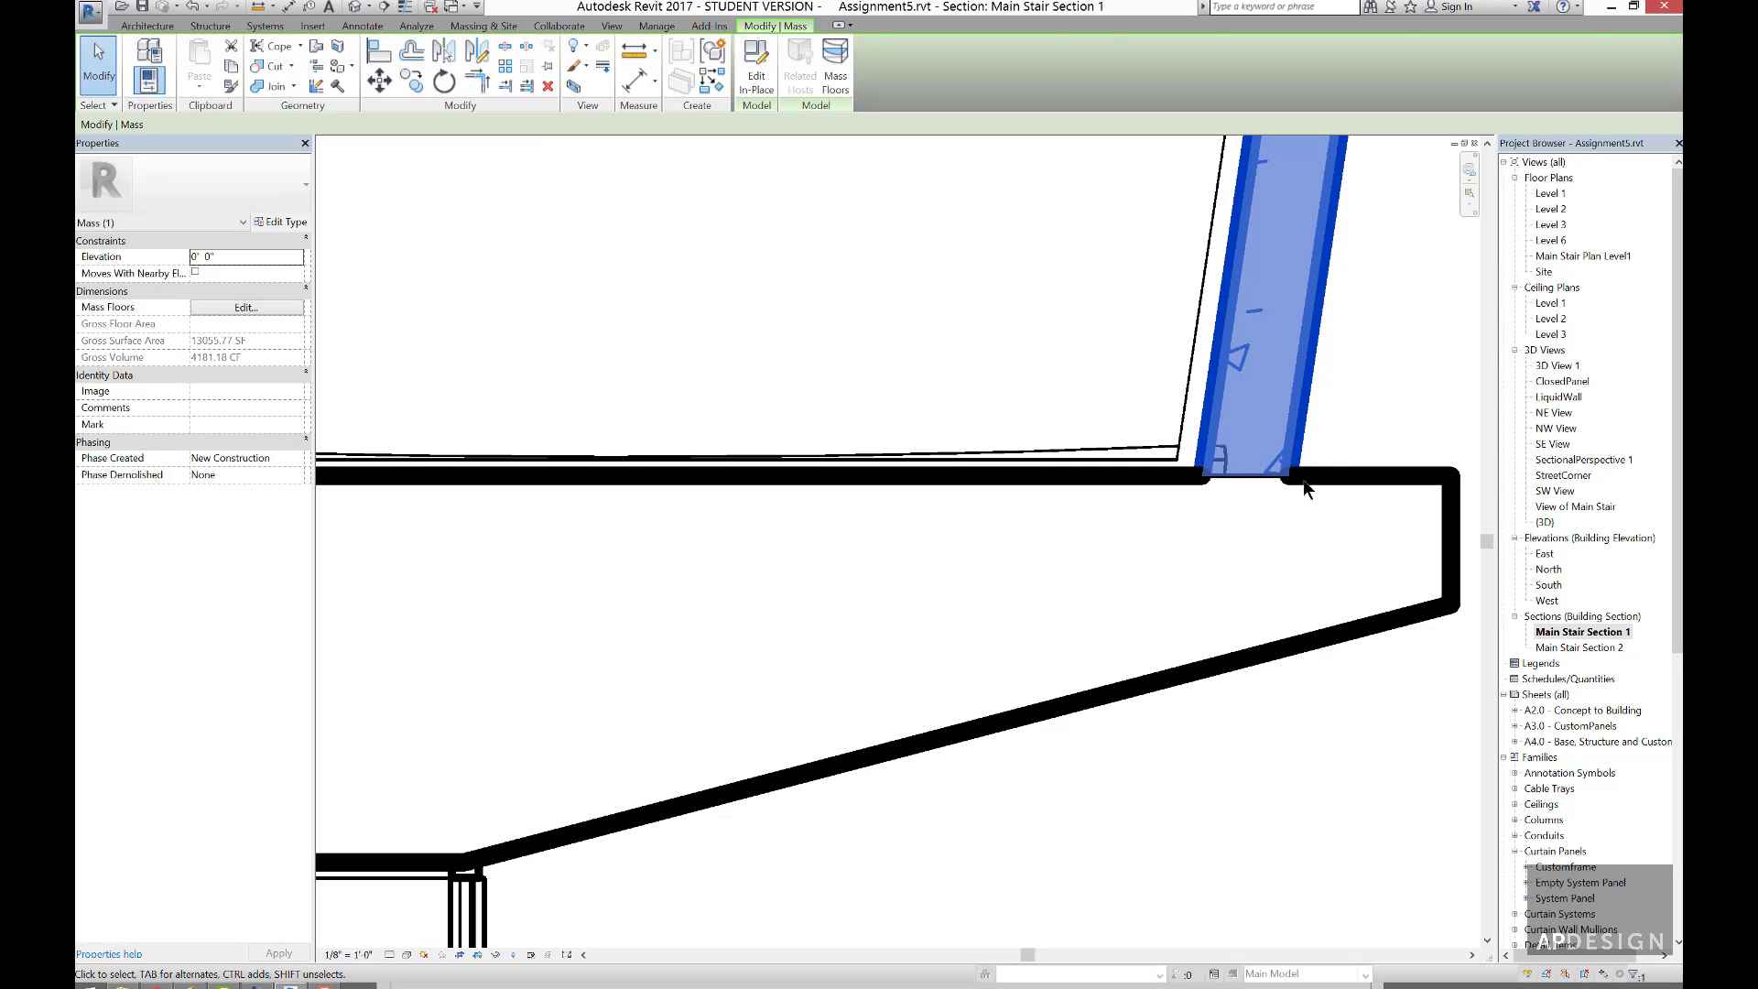
{"action": "left_click", "coordinate": [1361, 429]}
{"action": "scroll", "coordinate": [1355, 431], "scroll_direction": "down", "scroll_amount": 4}
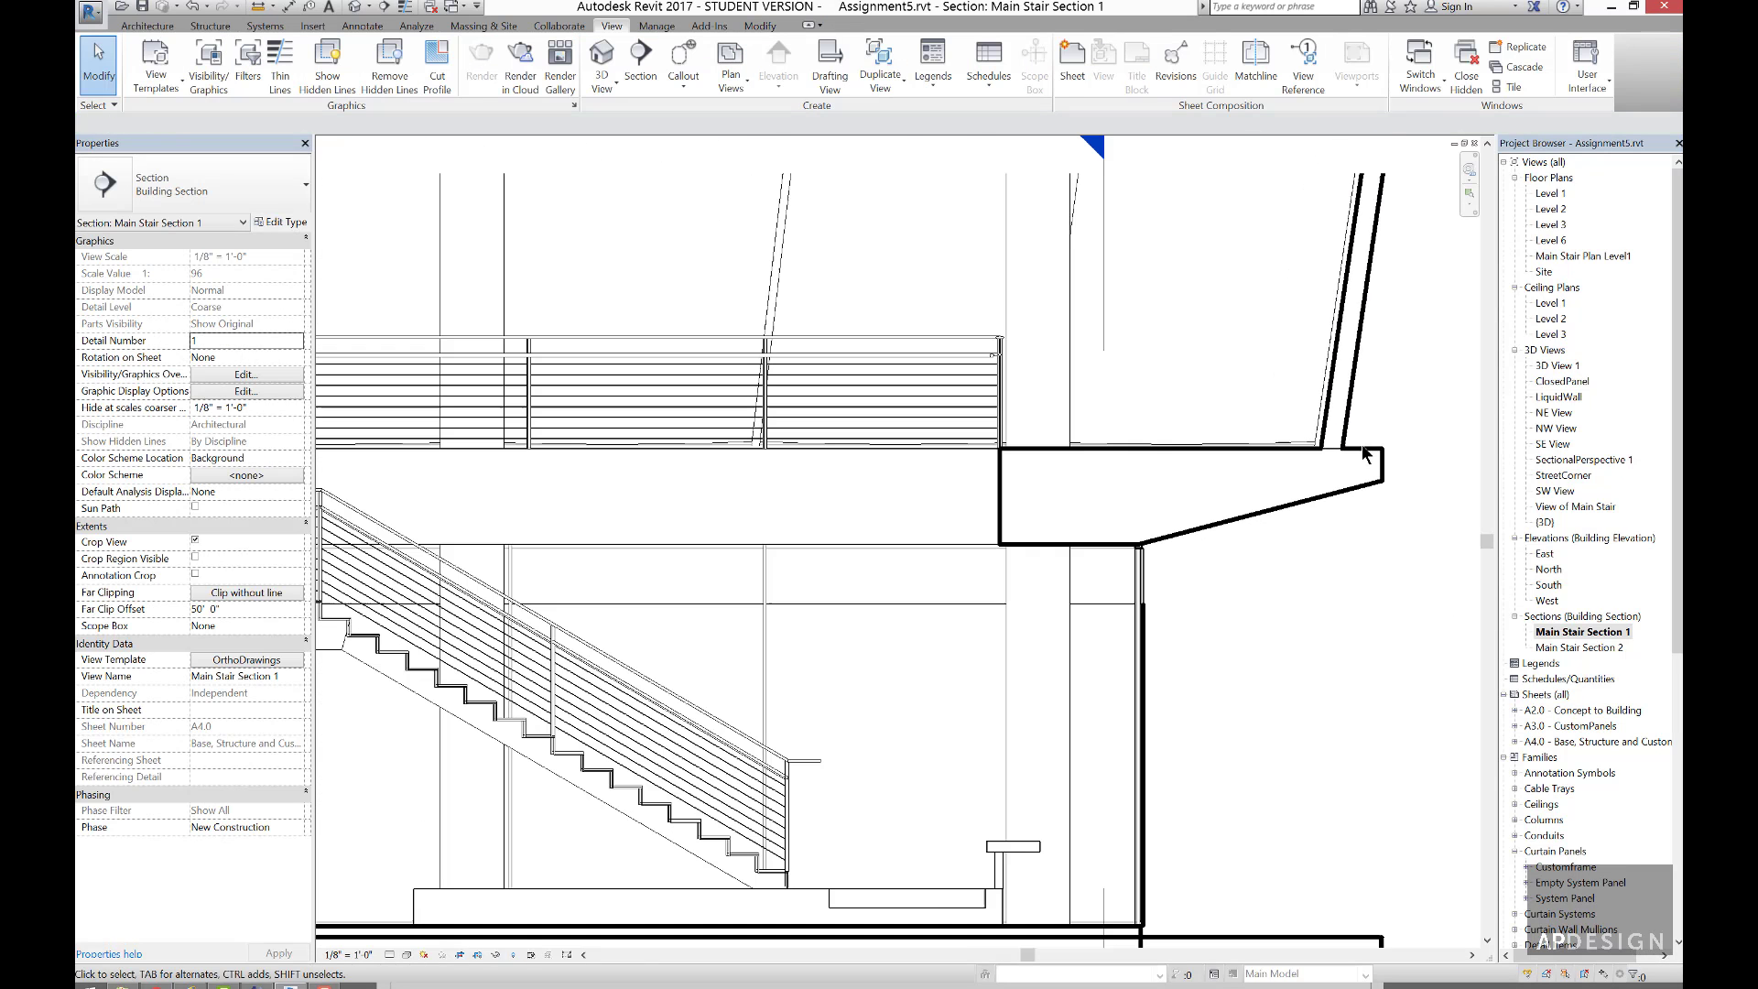
- Try to join the Base2 mass with the ground floor slab, choosing to unjoin the conflicting elements
{"action": "scroll", "coordinate": [1356, 458], "scroll_direction": "down", "scroll_amount": 2}
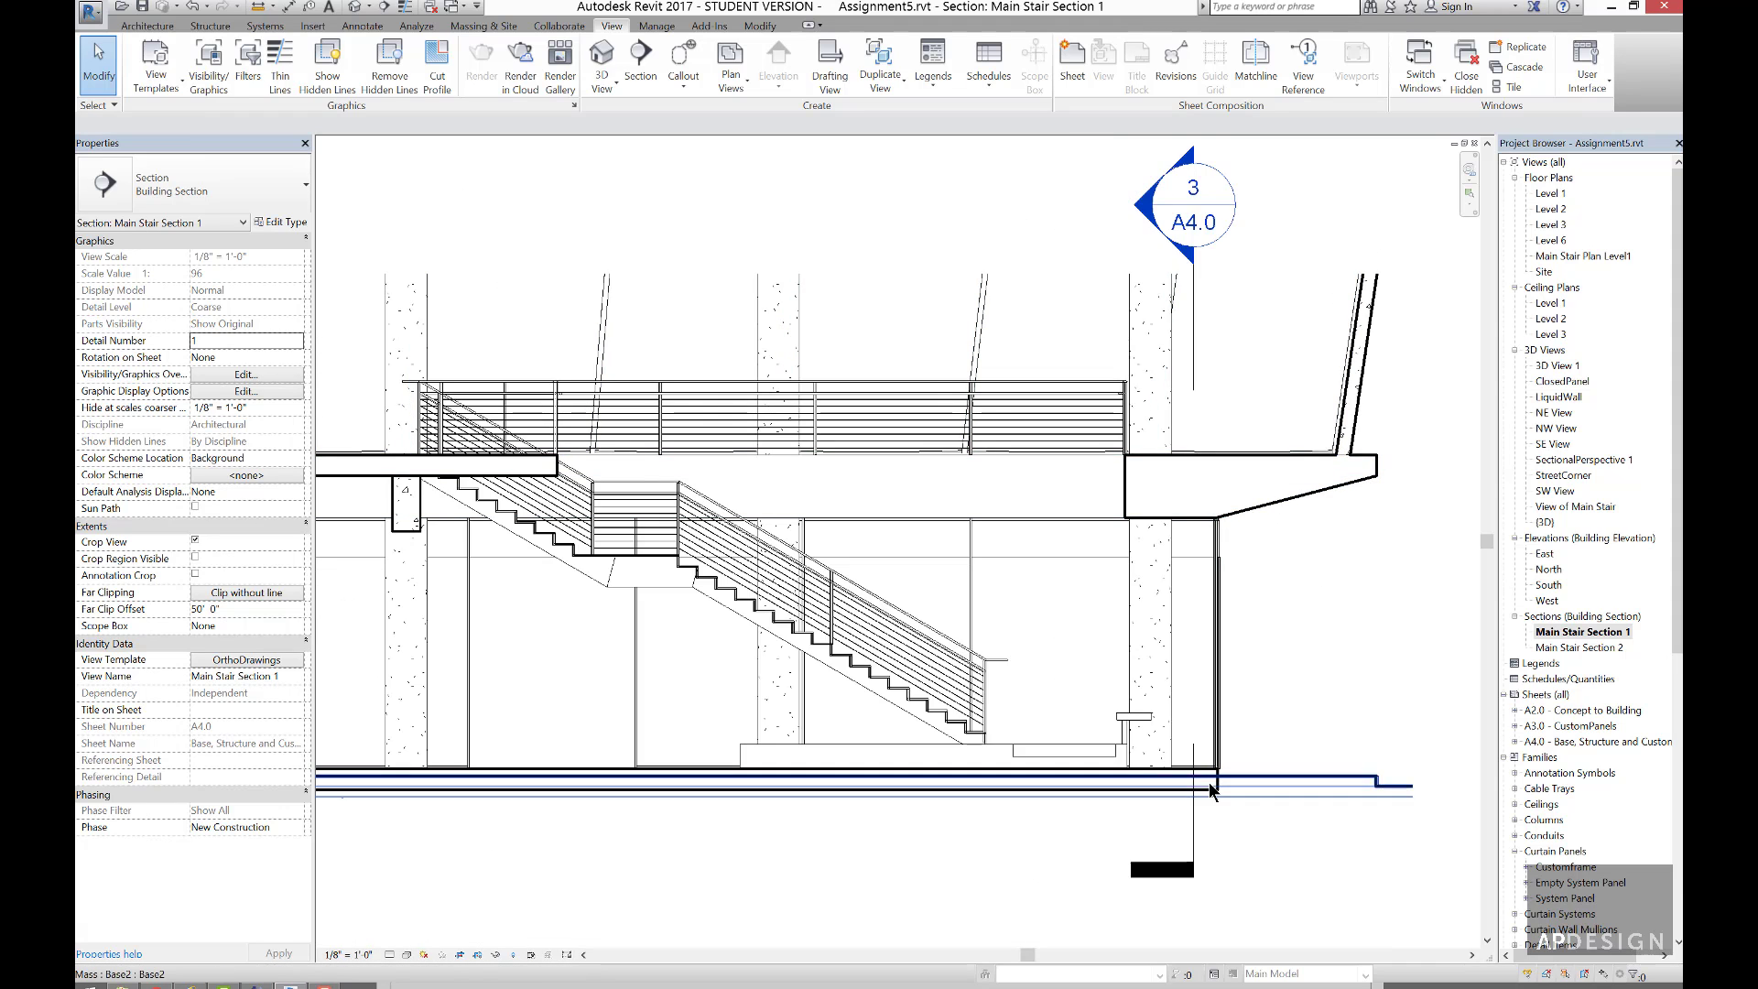
{"action": "scroll", "coordinate": [1220, 778], "scroll_direction": "up", "scroll_amount": 2}
{"action": "scroll", "coordinate": [1218, 788], "scroll_direction": "down", "scroll_amount": 5}
{"action": "scroll", "coordinate": [1217, 786], "scroll_direction": "up", "scroll_amount": 4}
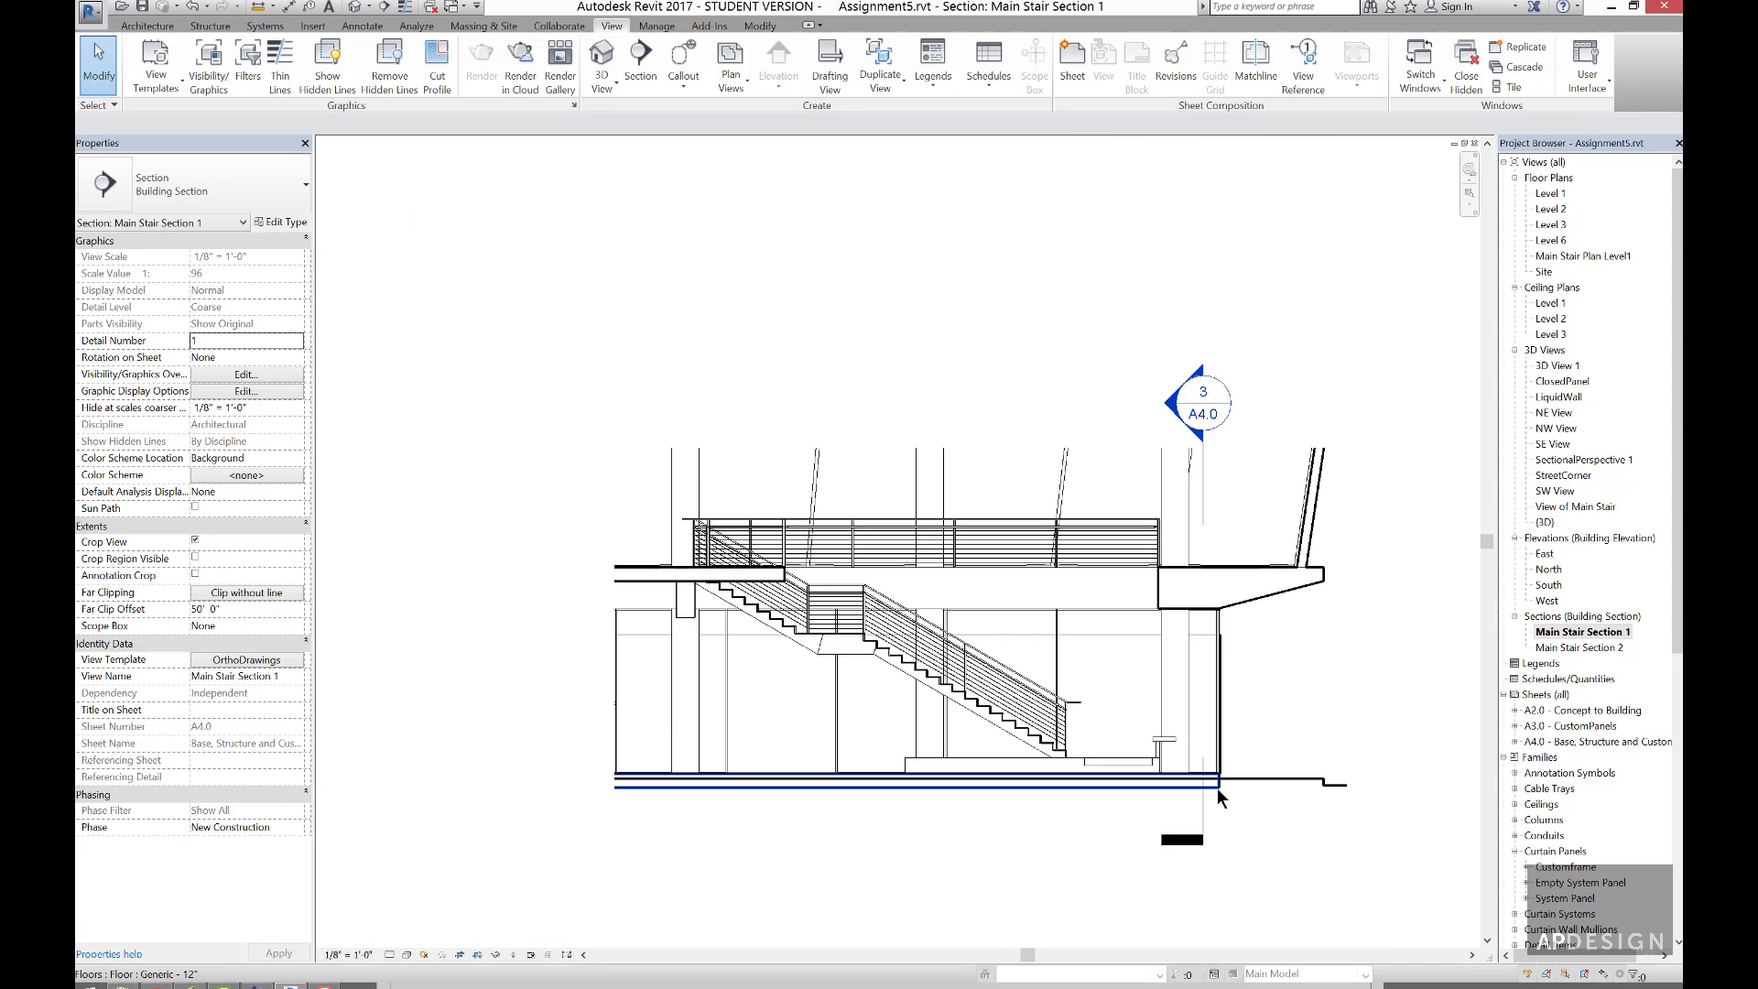
{"action": "left_click", "coordinate": [1249, 762]}
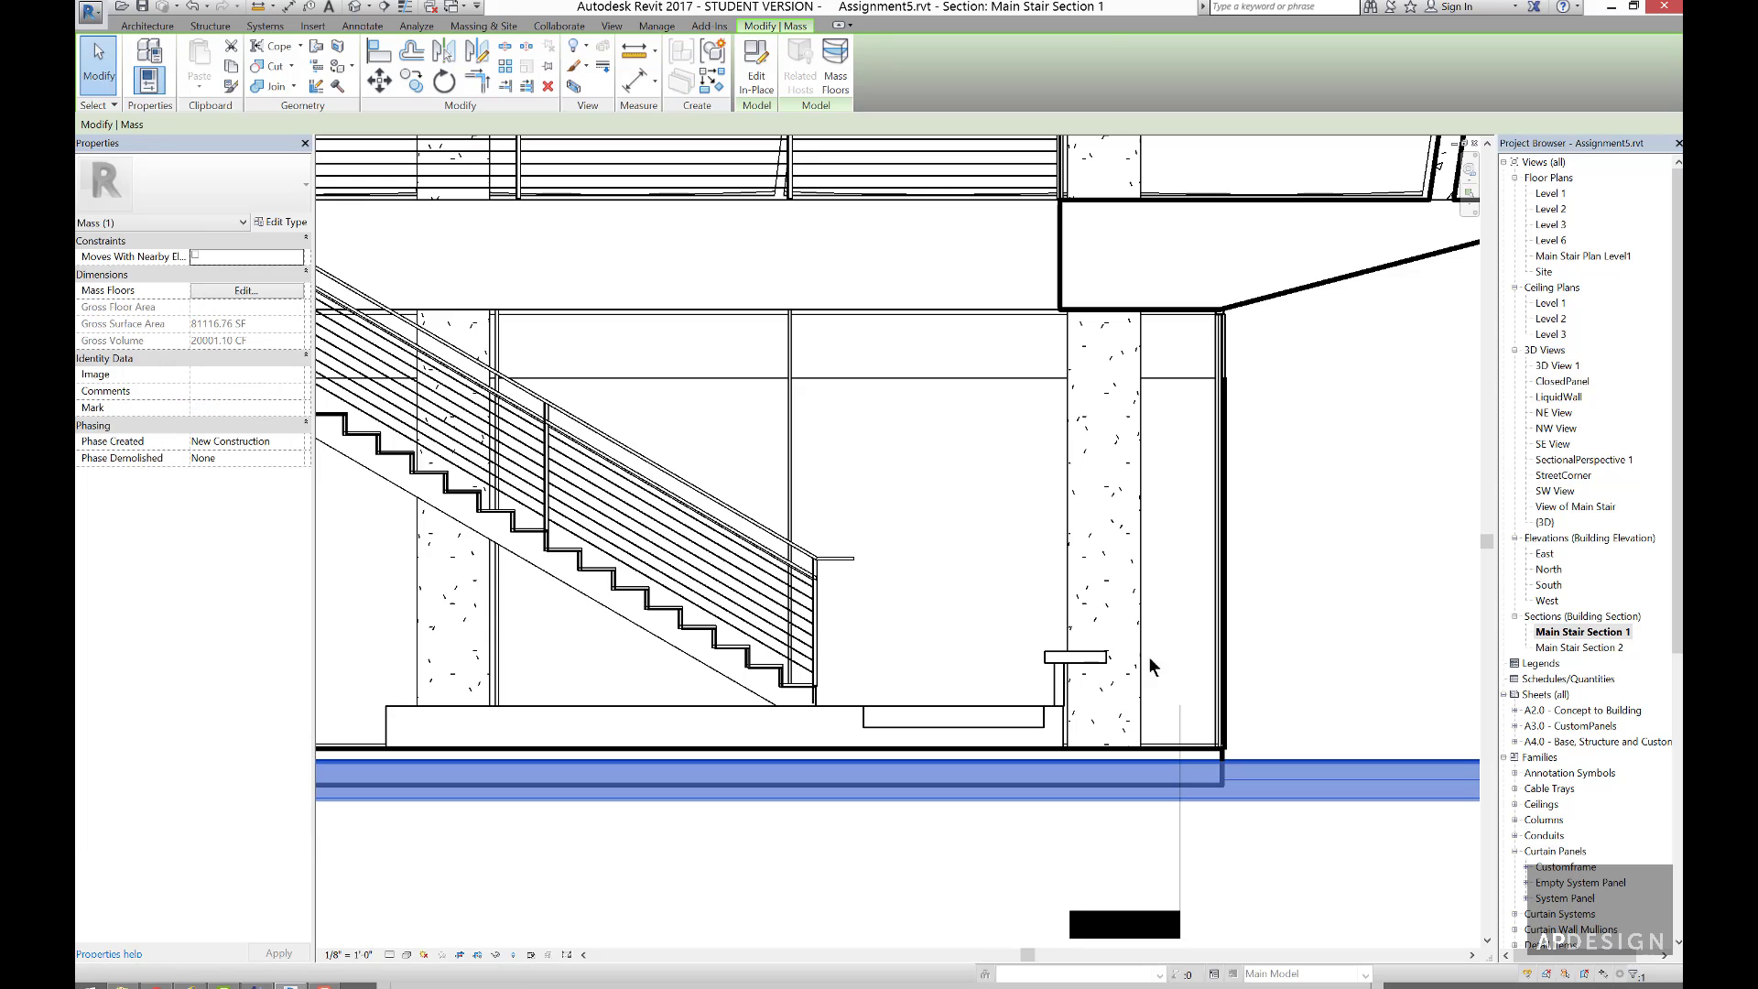
{"action": "left_click", "coordinate": [410, 77]}
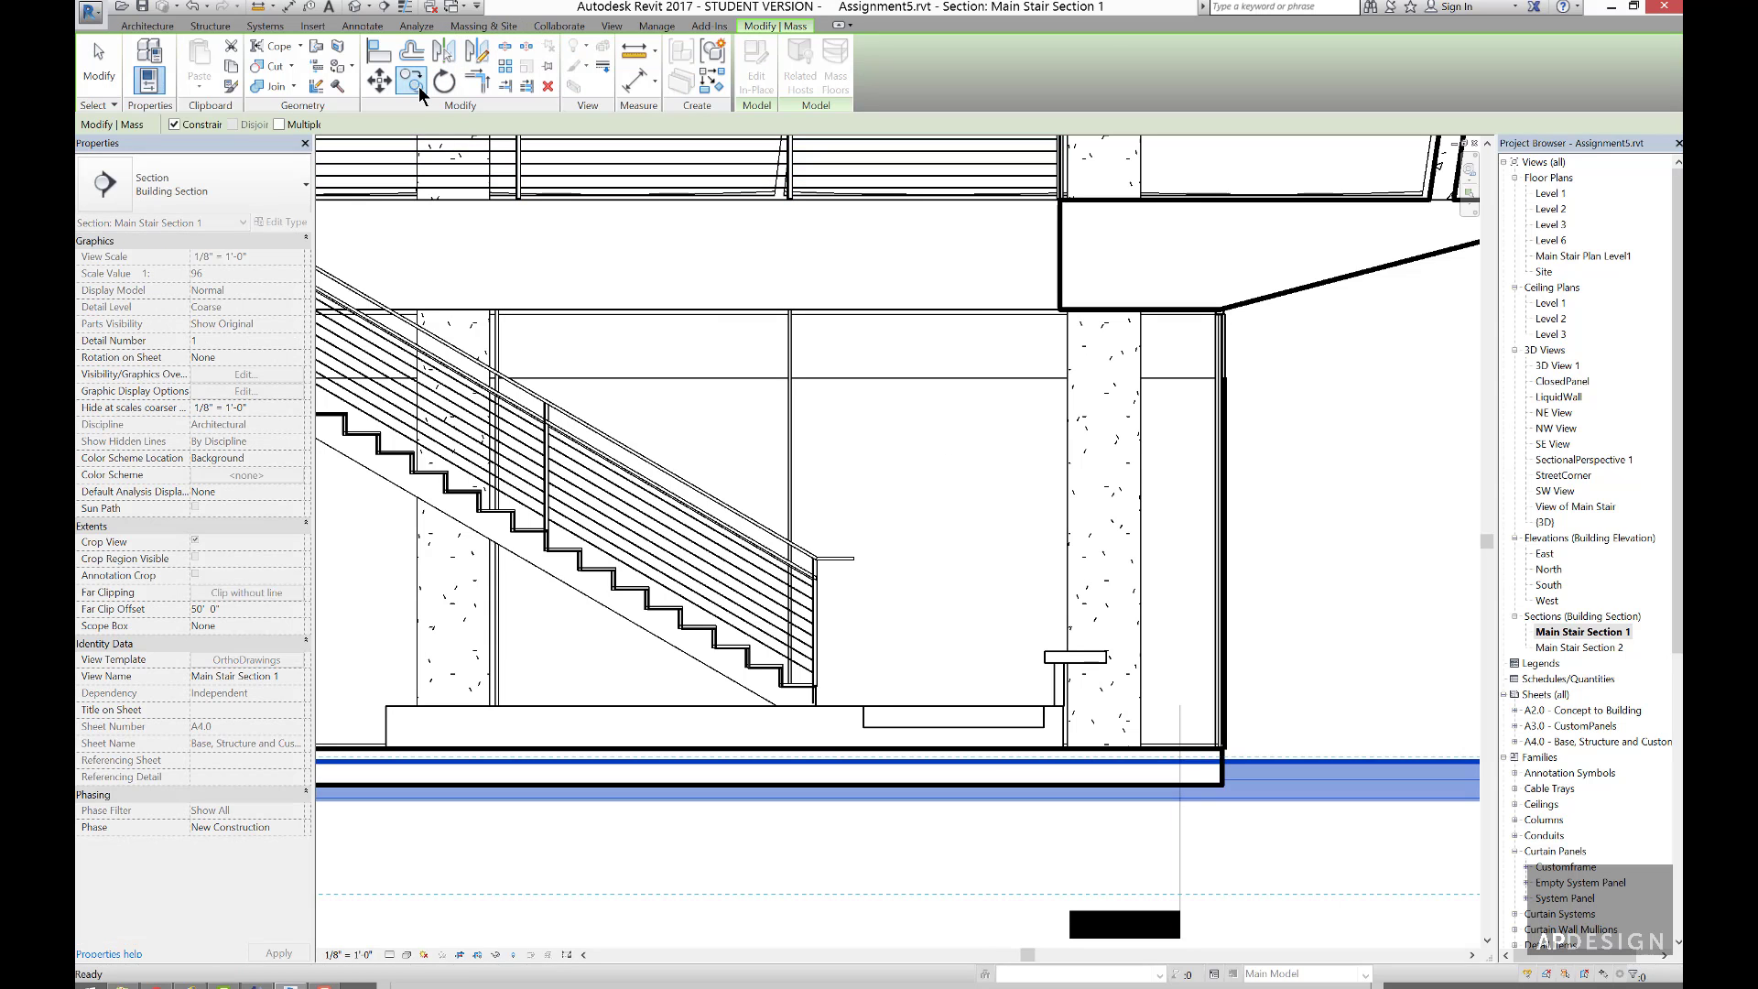
{"action": "key", "text": "Escape"}
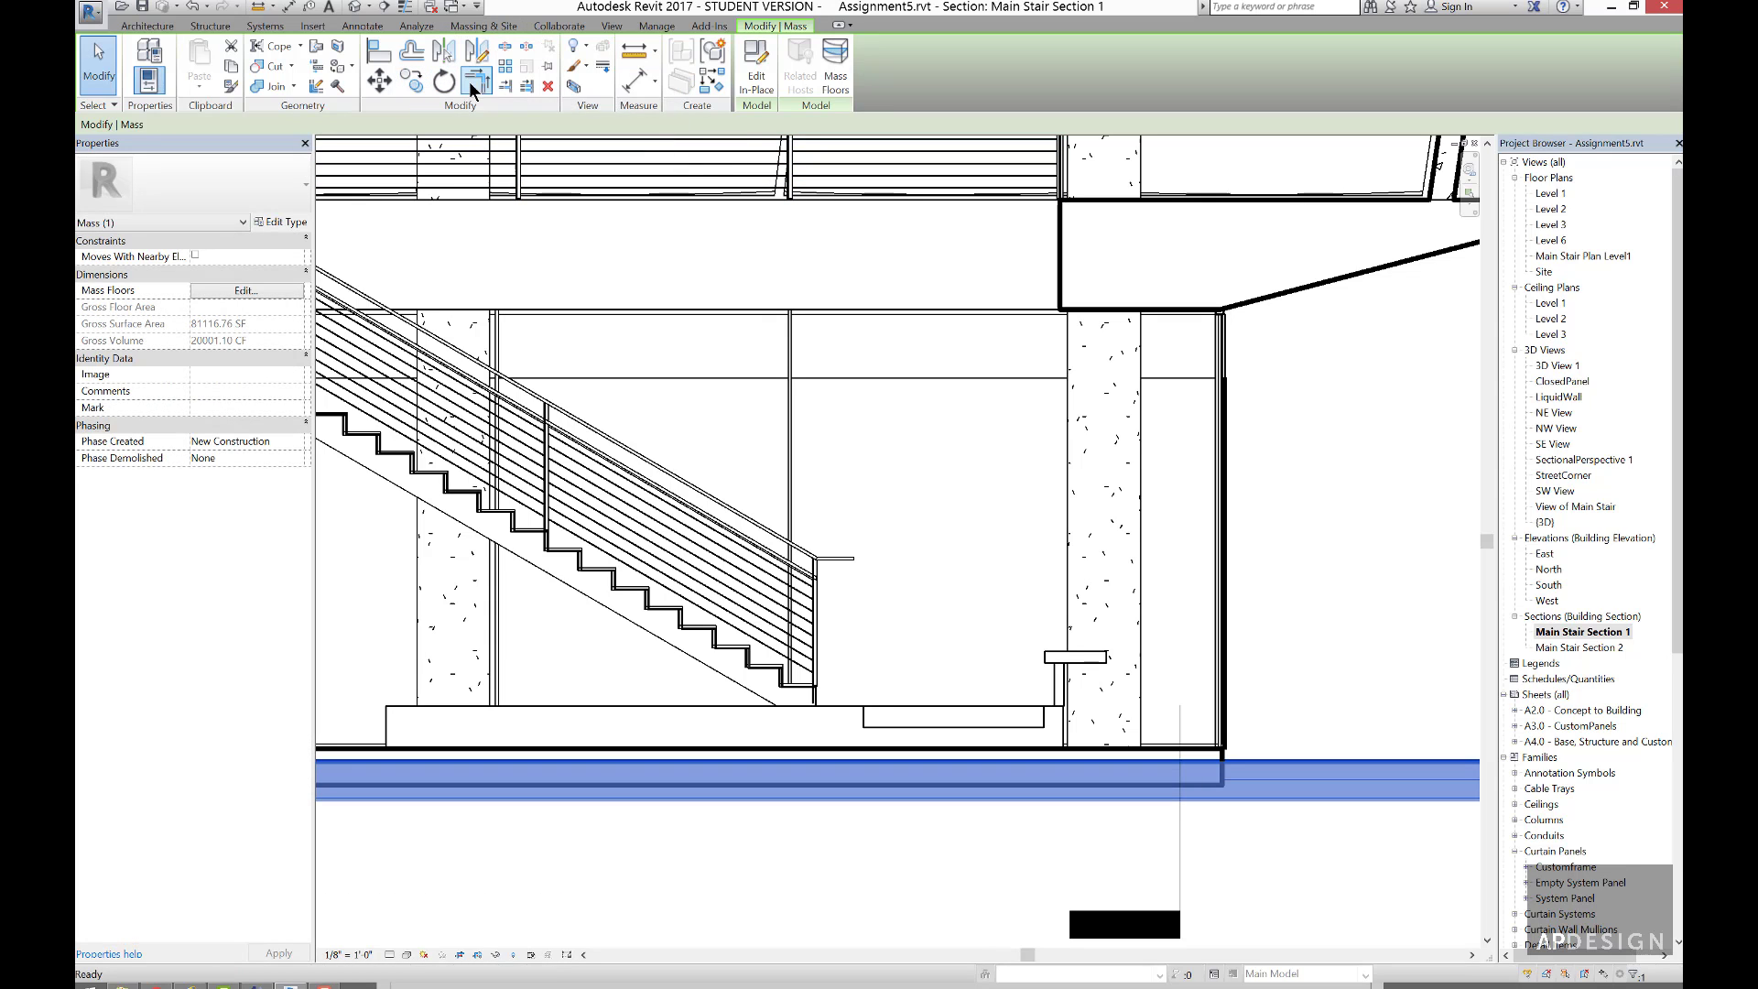
{"action": "left_click", "coordinate": [271, 85]}
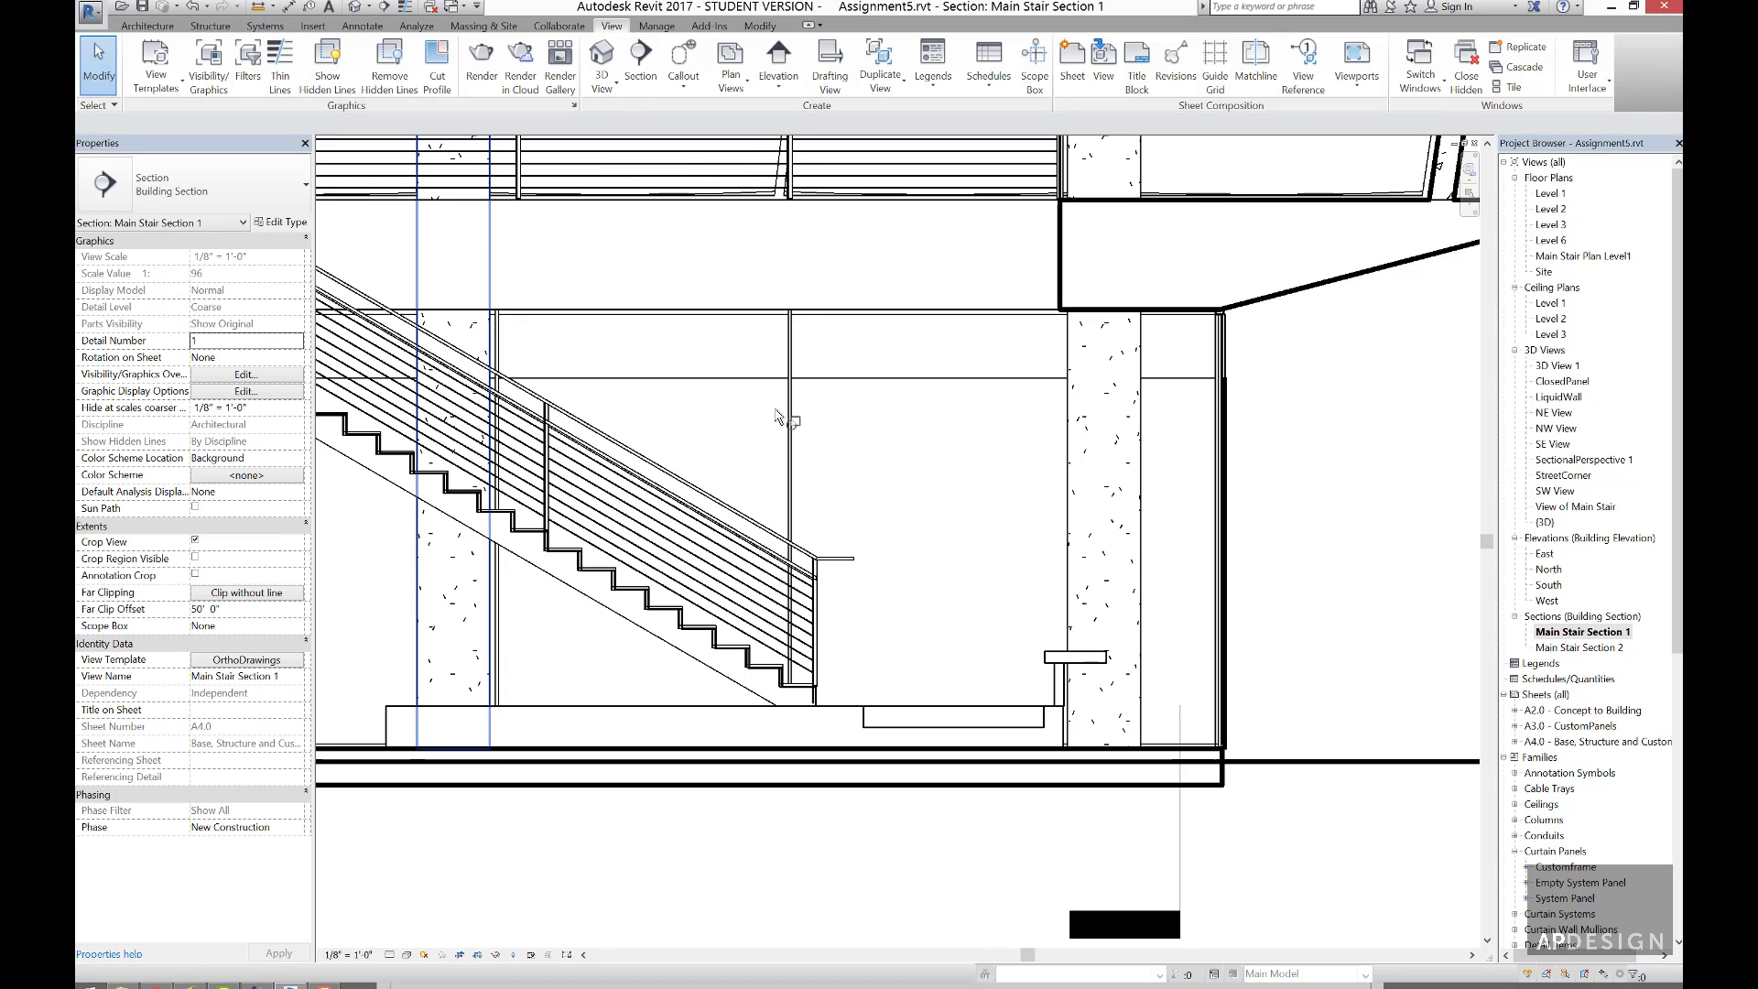
{"action": "left_click", "coordinate": [1251, 760]}
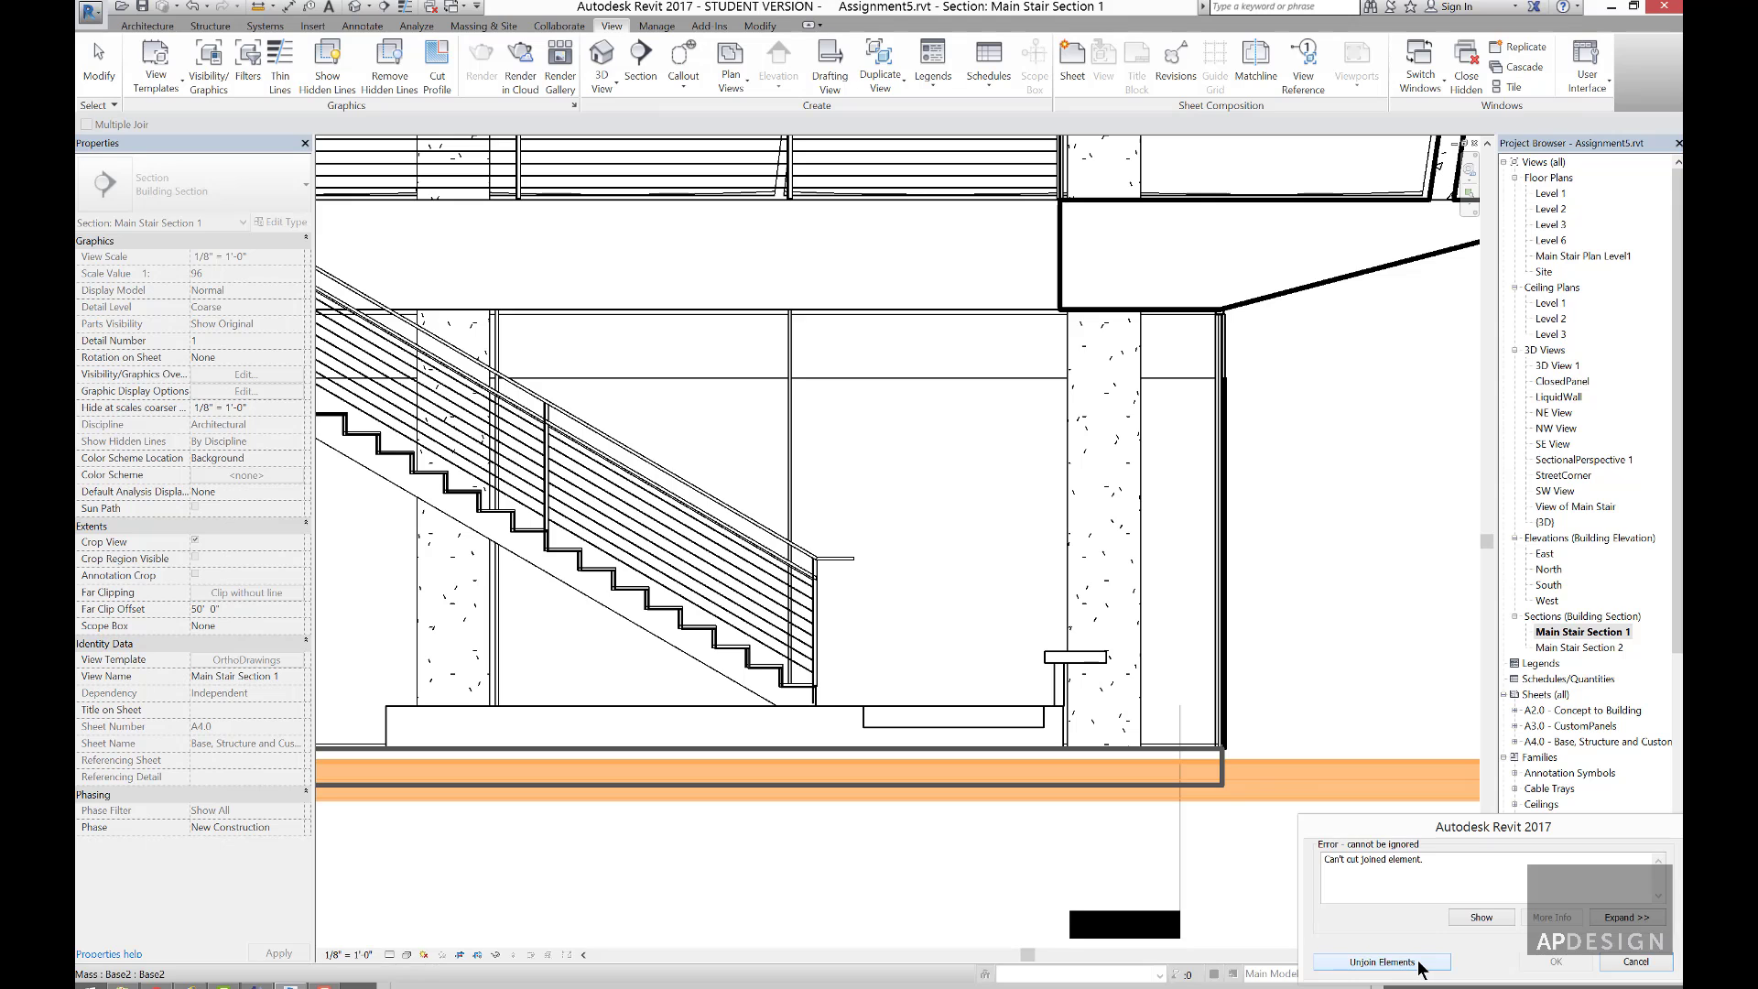
{"action": "left_click", "coordinate": [1382, 962]}
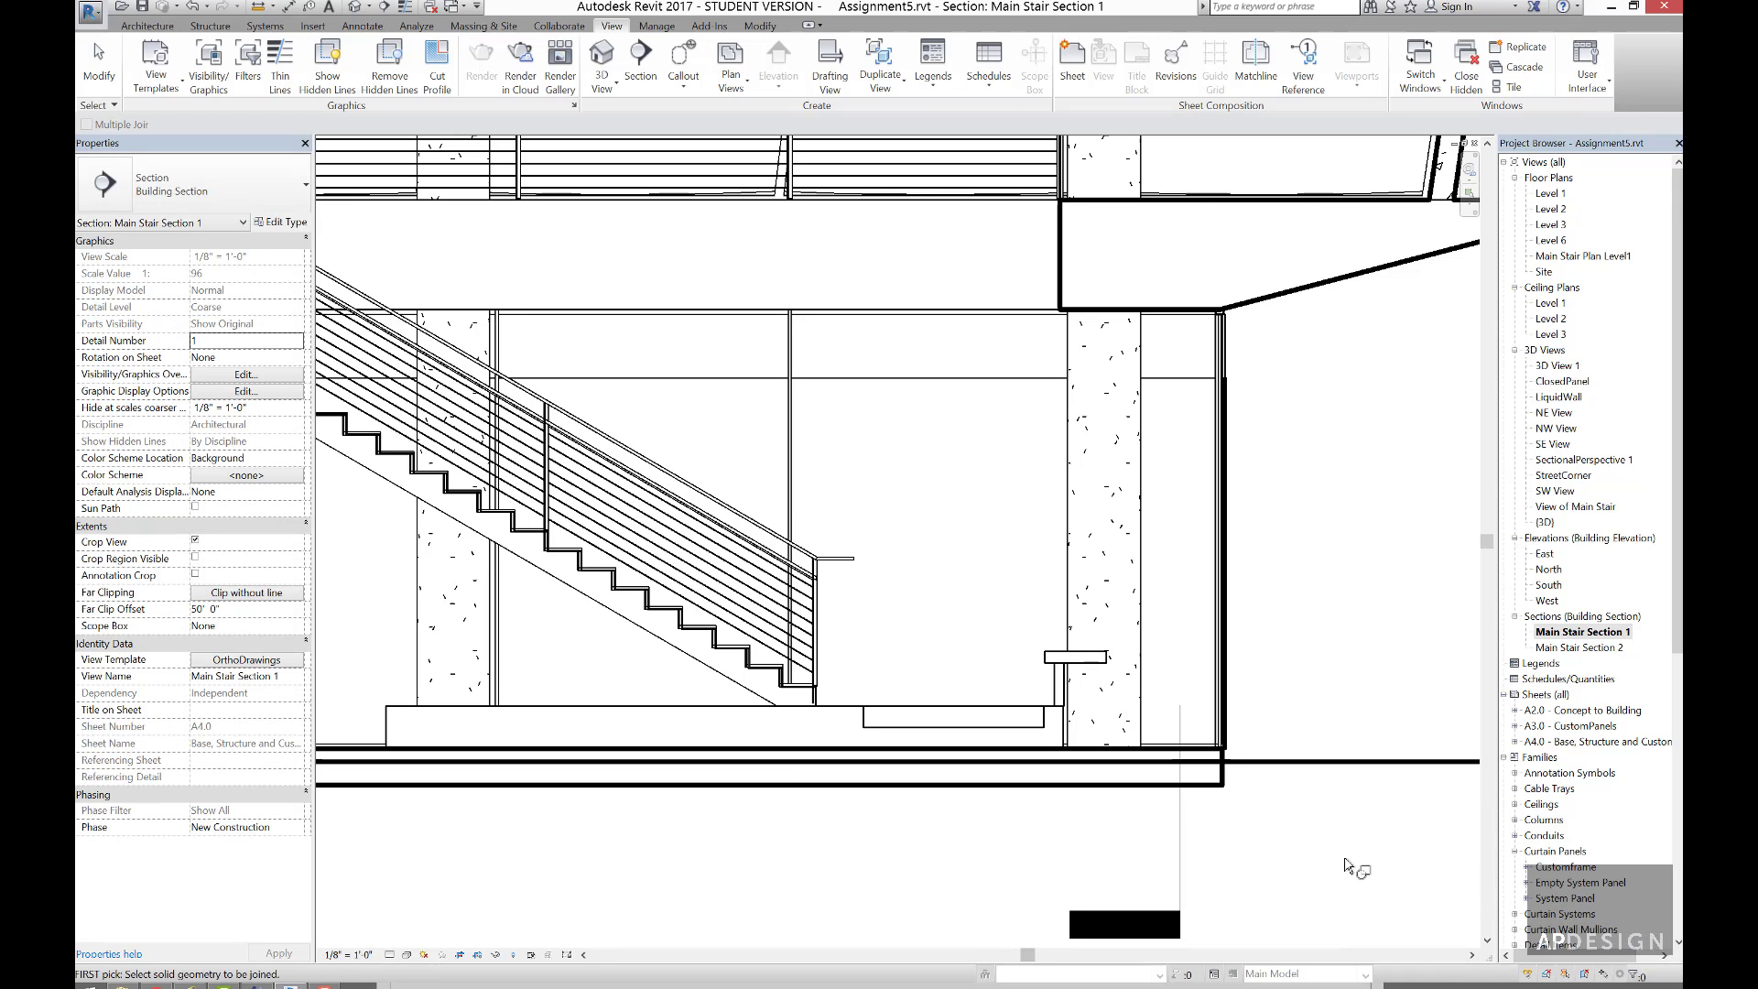
{"action": "scroll", "coordinate": [1337, 850], "scroll_direction": "down", "scroll_amount": 5}
{"action": "scroll", "coordinate": [1347, 847], "scroll_direction": "down", "scroll_amount": 2}
{"action": "scroll", "coordinate": [1291, 810], "scroll_direction": "up", "scroll_amount": 5}
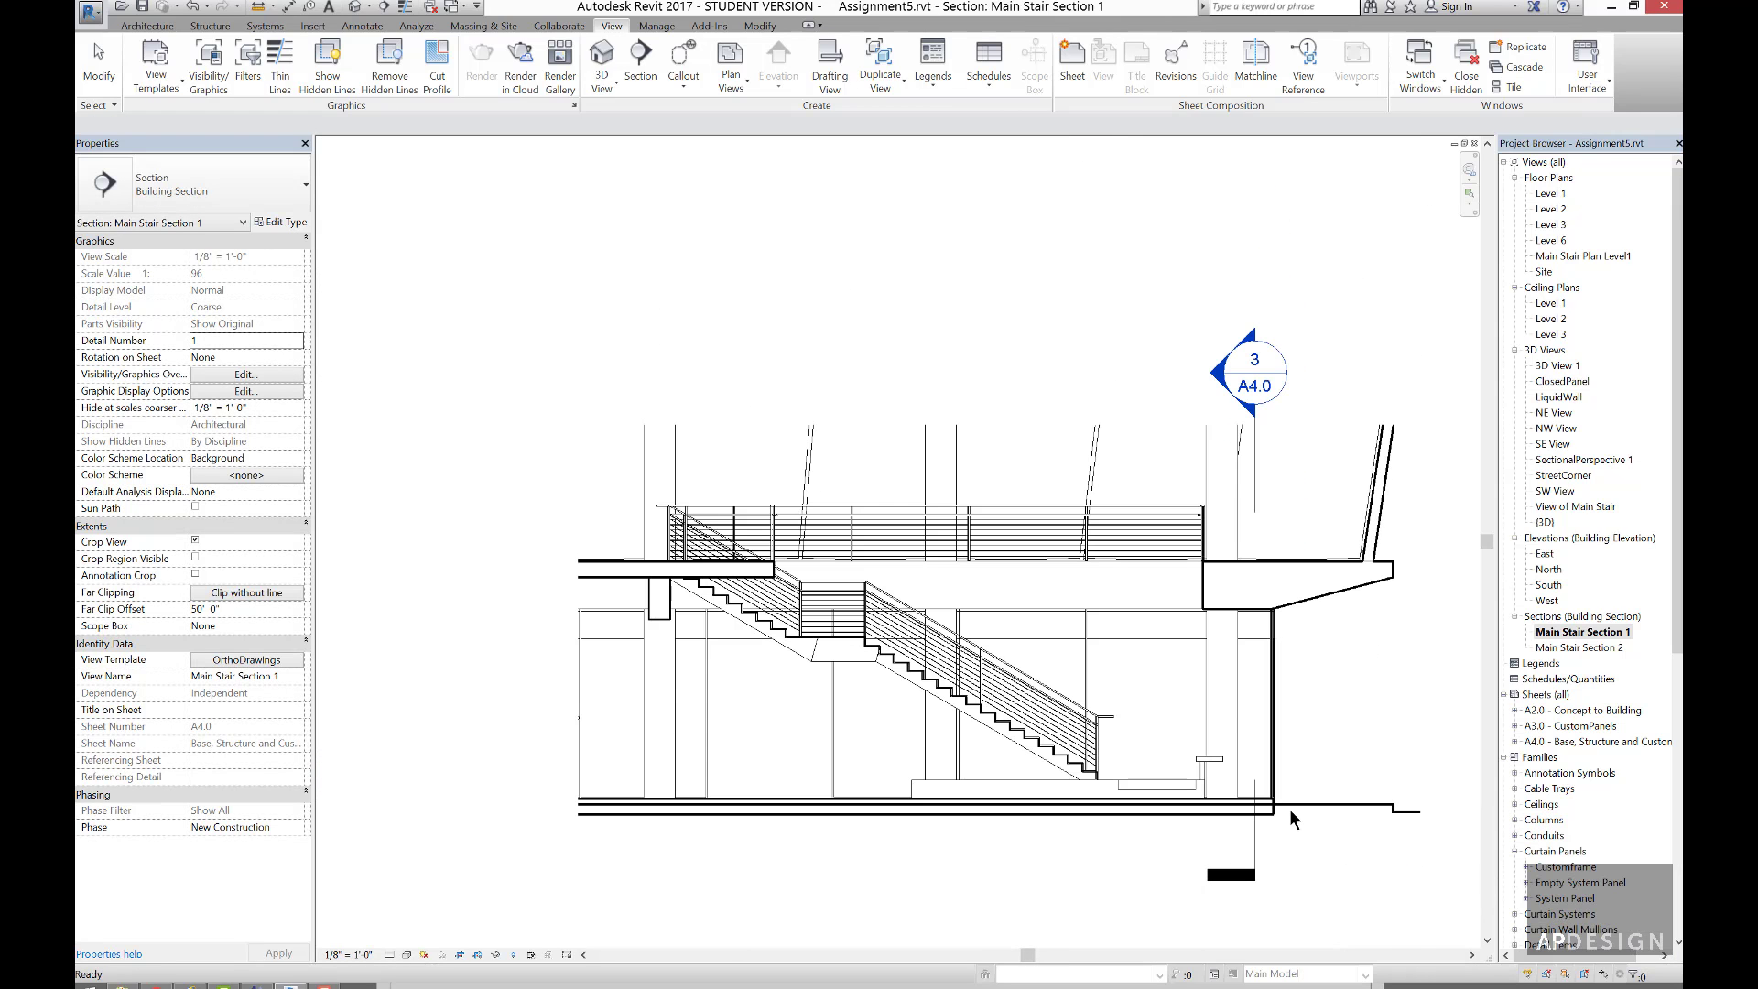
{"action": "scroll", "coordinate": [1266, 813], "scroll_direction": "up", "scroll_amount": 3}
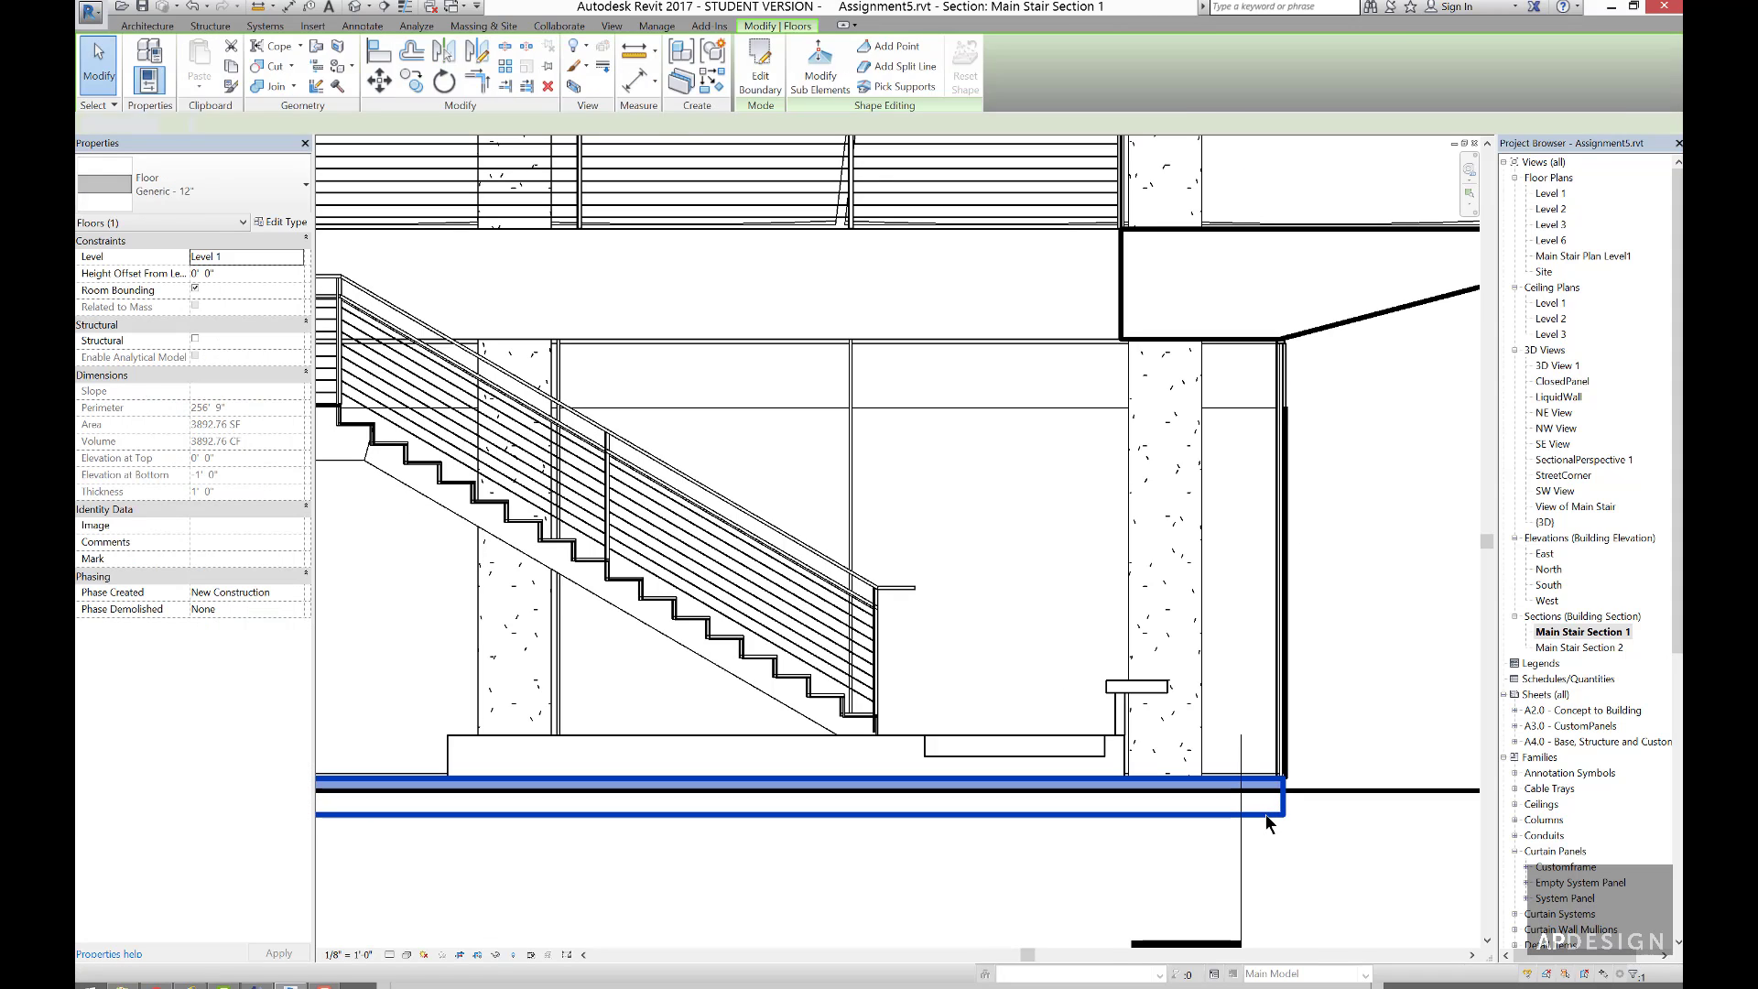
{"action": "scroll", "coordinate": [1267, 812], "scroll_direction": "down", "scroll_amount": 5}
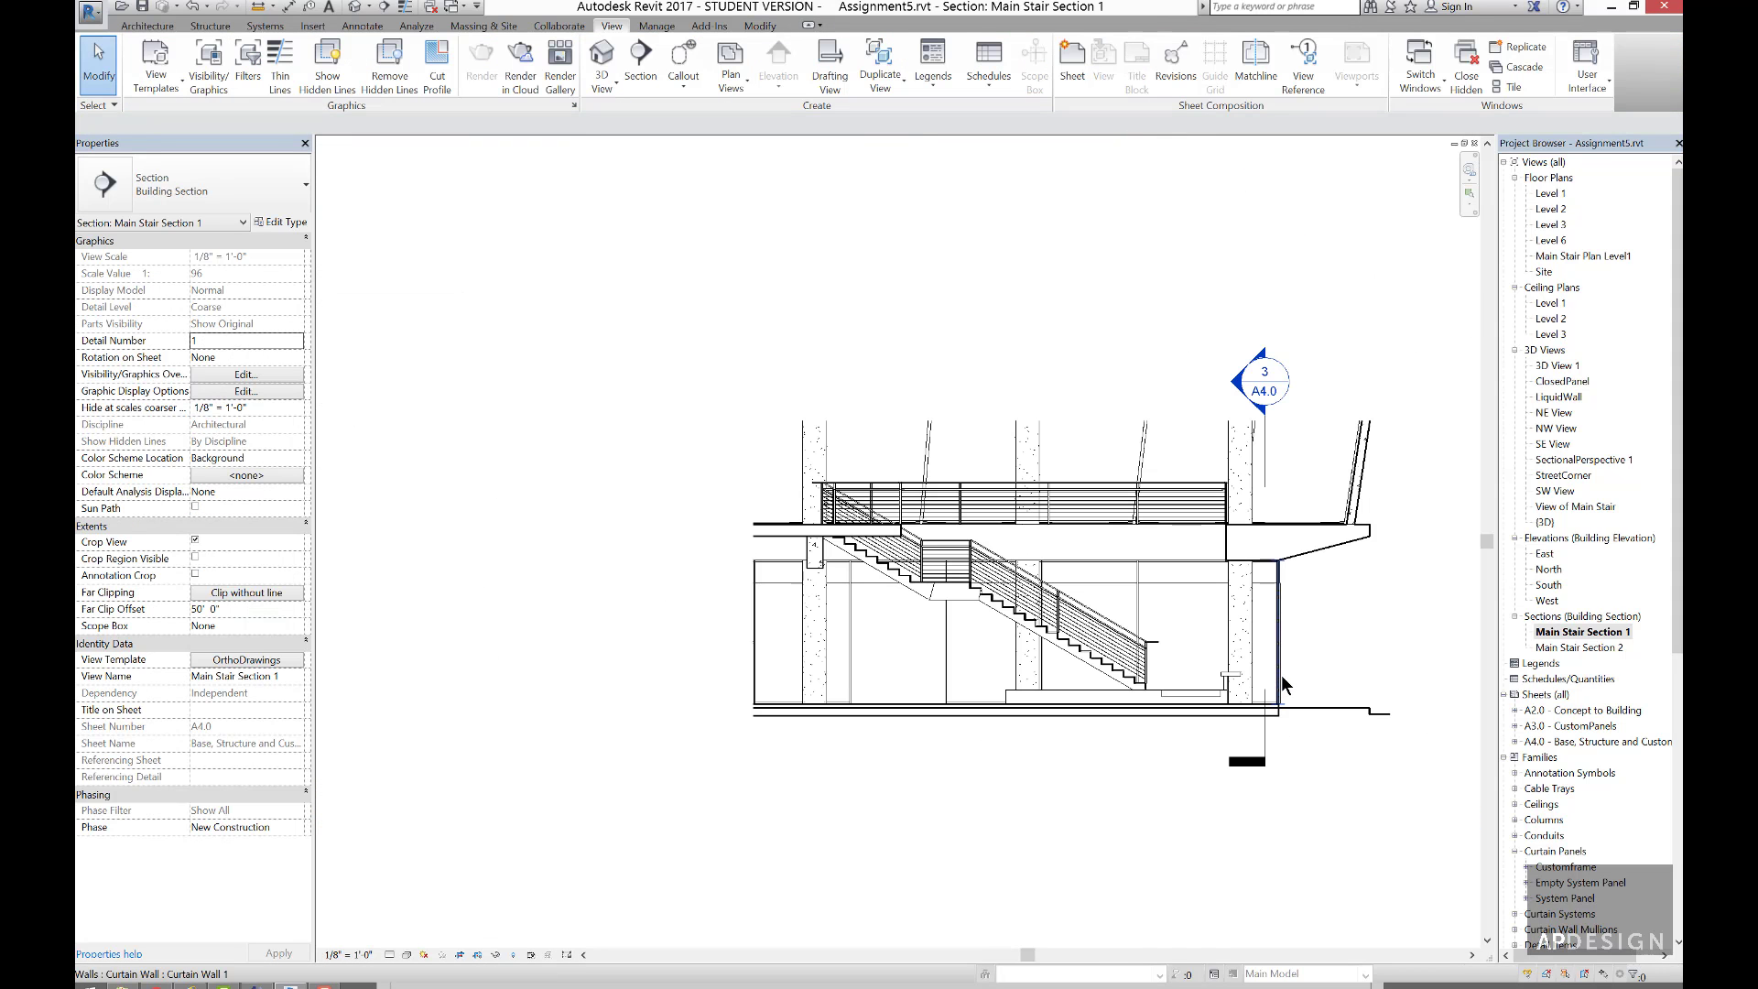
- Try to hide the slab edge line beneath the sloped wall using Linework with the <Invisible lines> style
{"action": "scroll", "coordinate": [1362, 514], "scroll_direction": "up", "scroll_amount": 5}
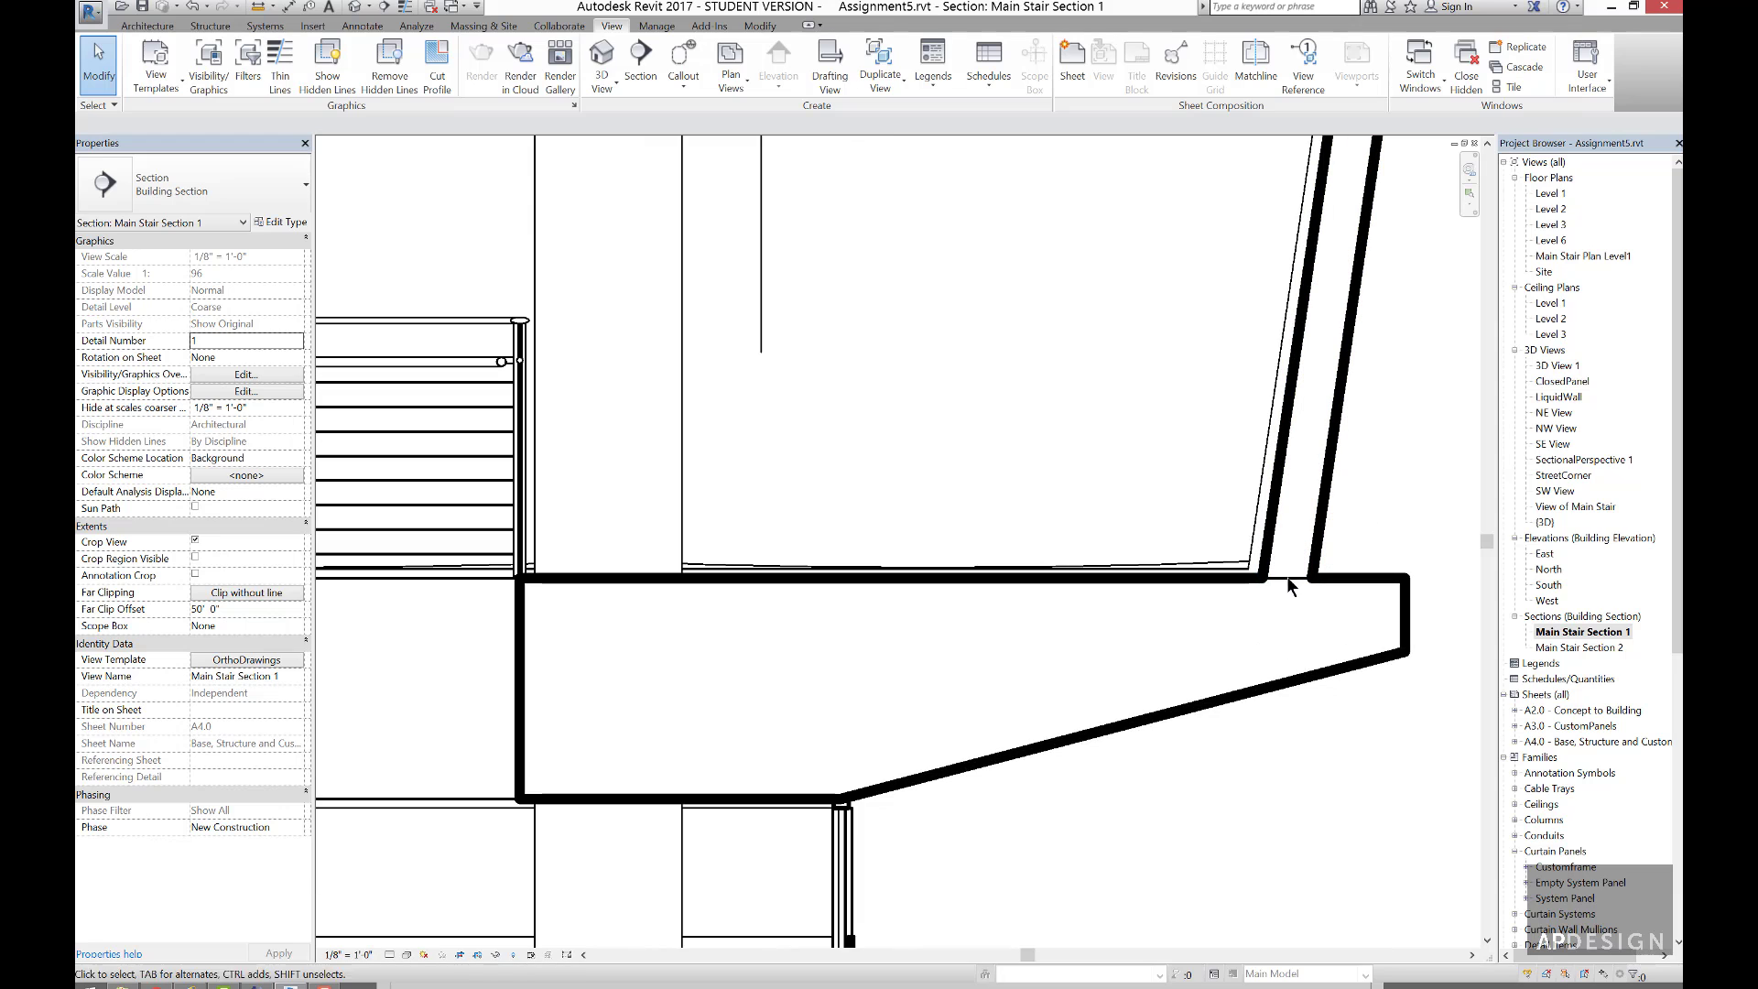
{"action": "scroll", "coordinate": [1278, 557], "scroll_direction": "down", "scroll_amount": 3}
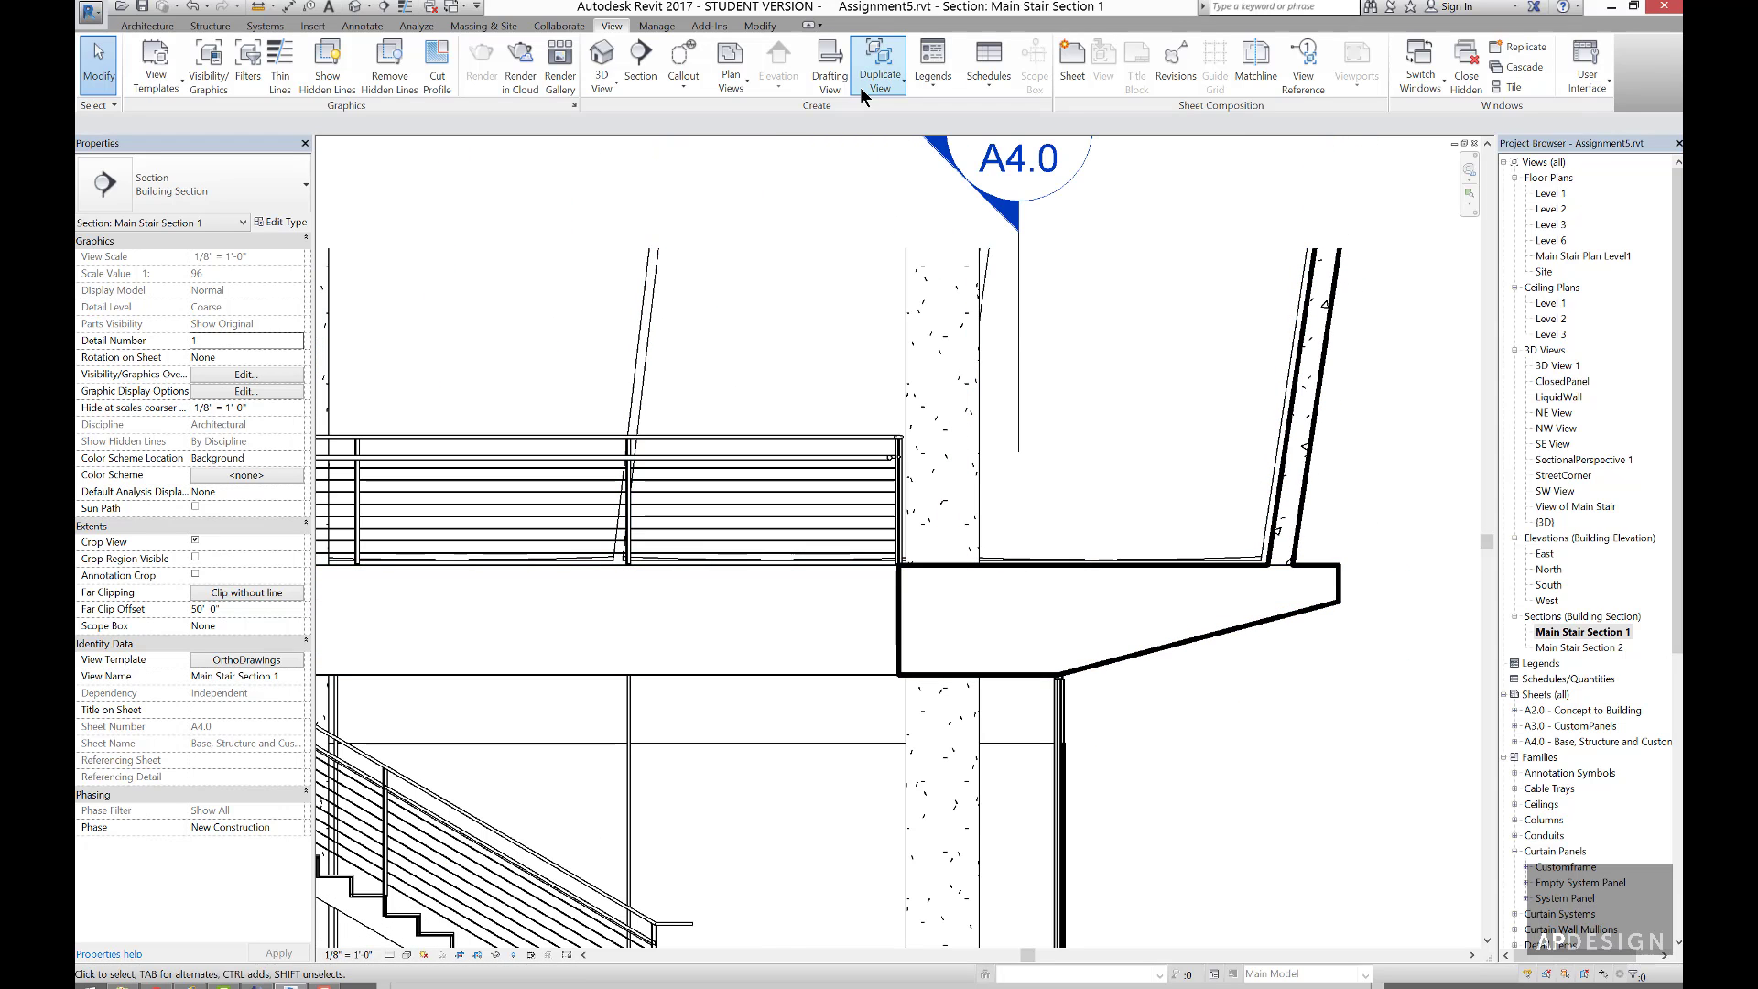
{"action": "left_click", "coordinate": [762, 27]}
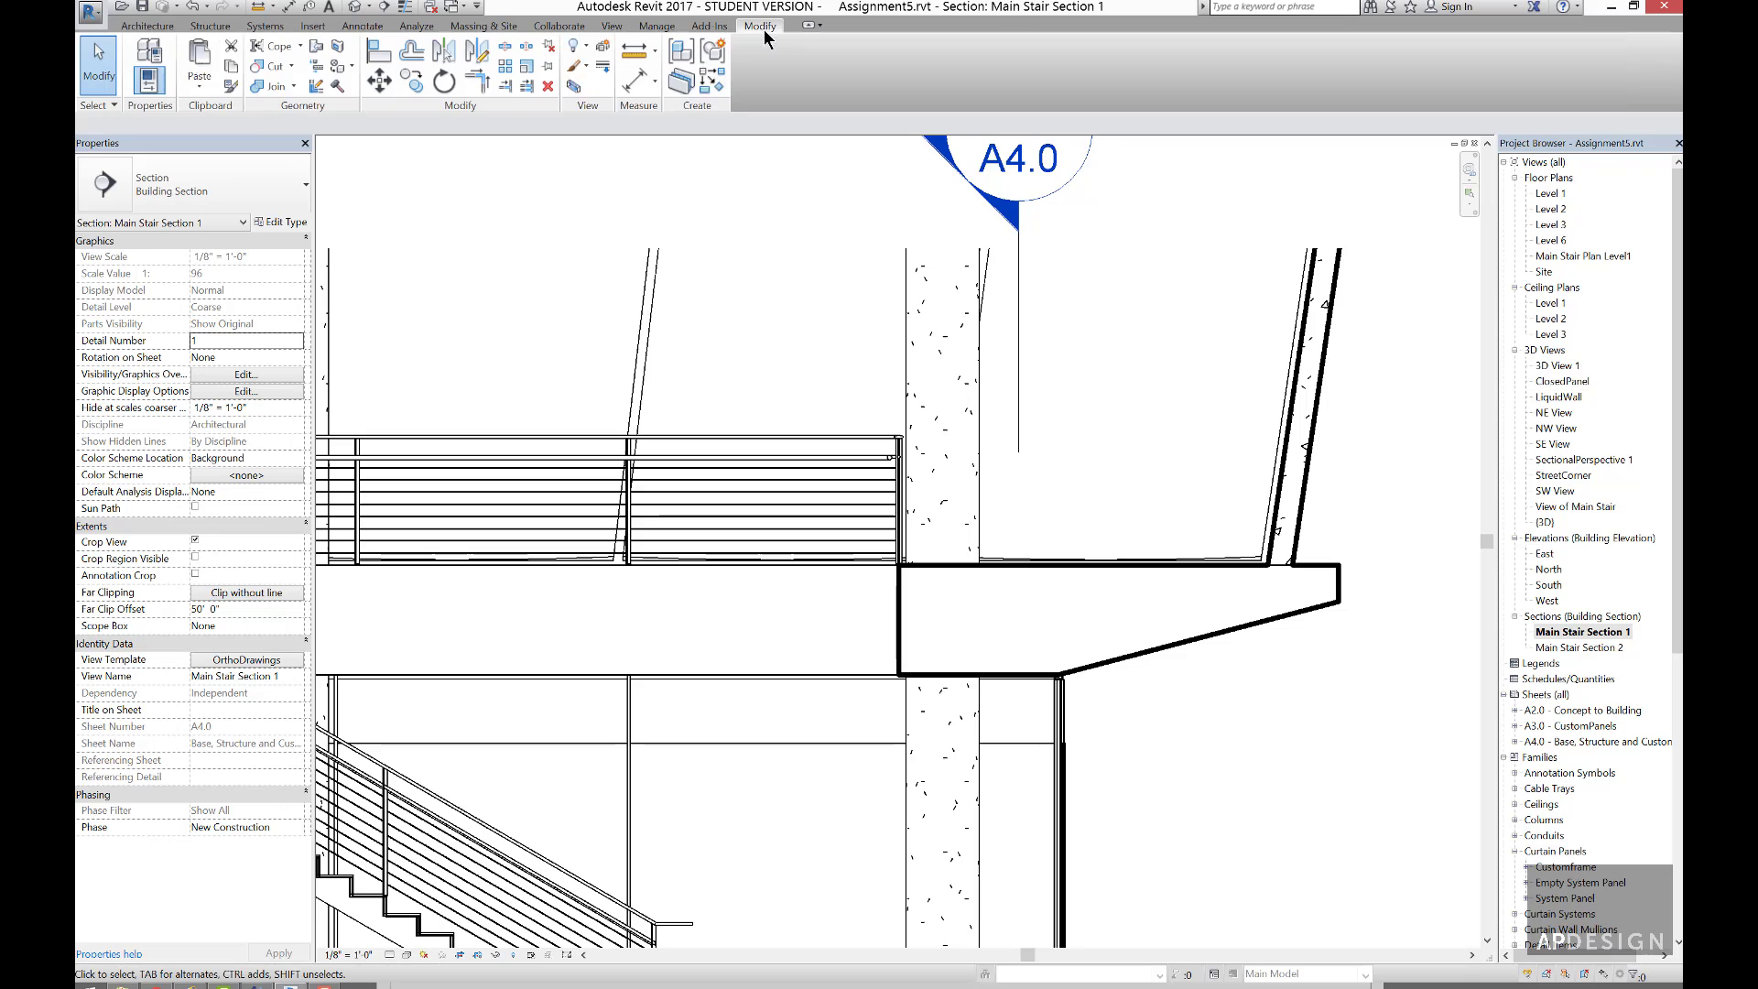
{"action": "left_click", "coordinate": [602, 66]}
{"action": "left_click", "coordinate": [773, 74]}
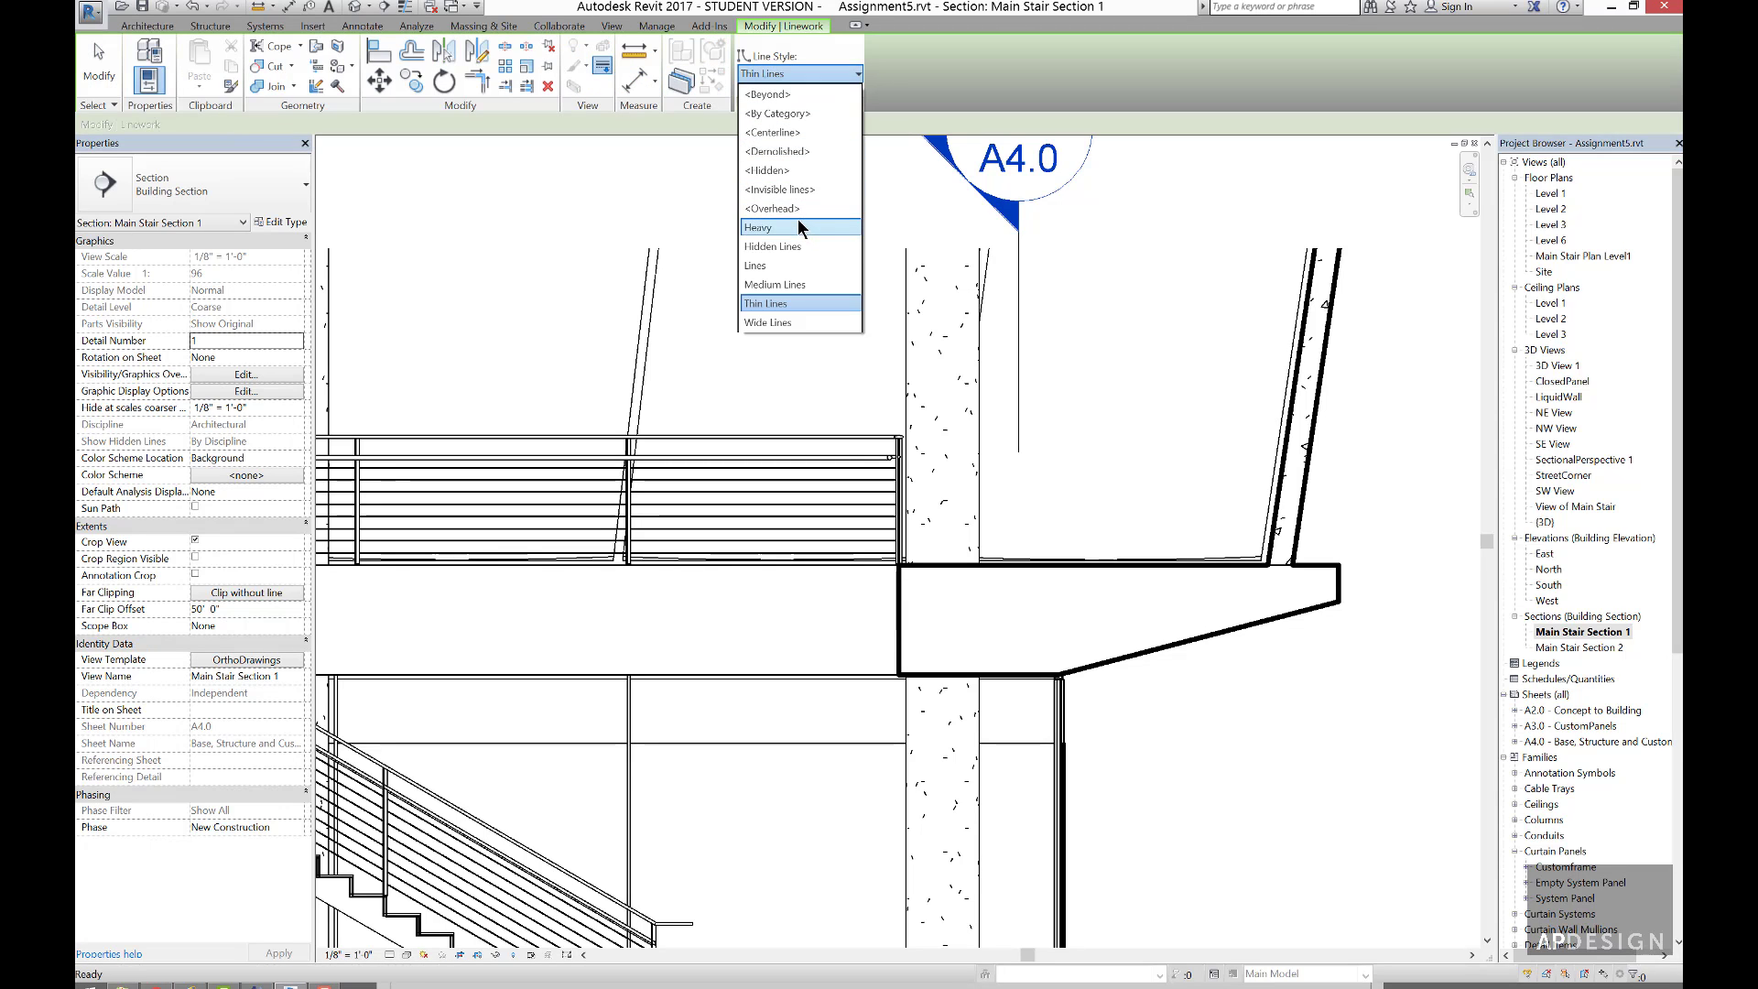
{"action": "left_click", "coordinate": [796, 213]}
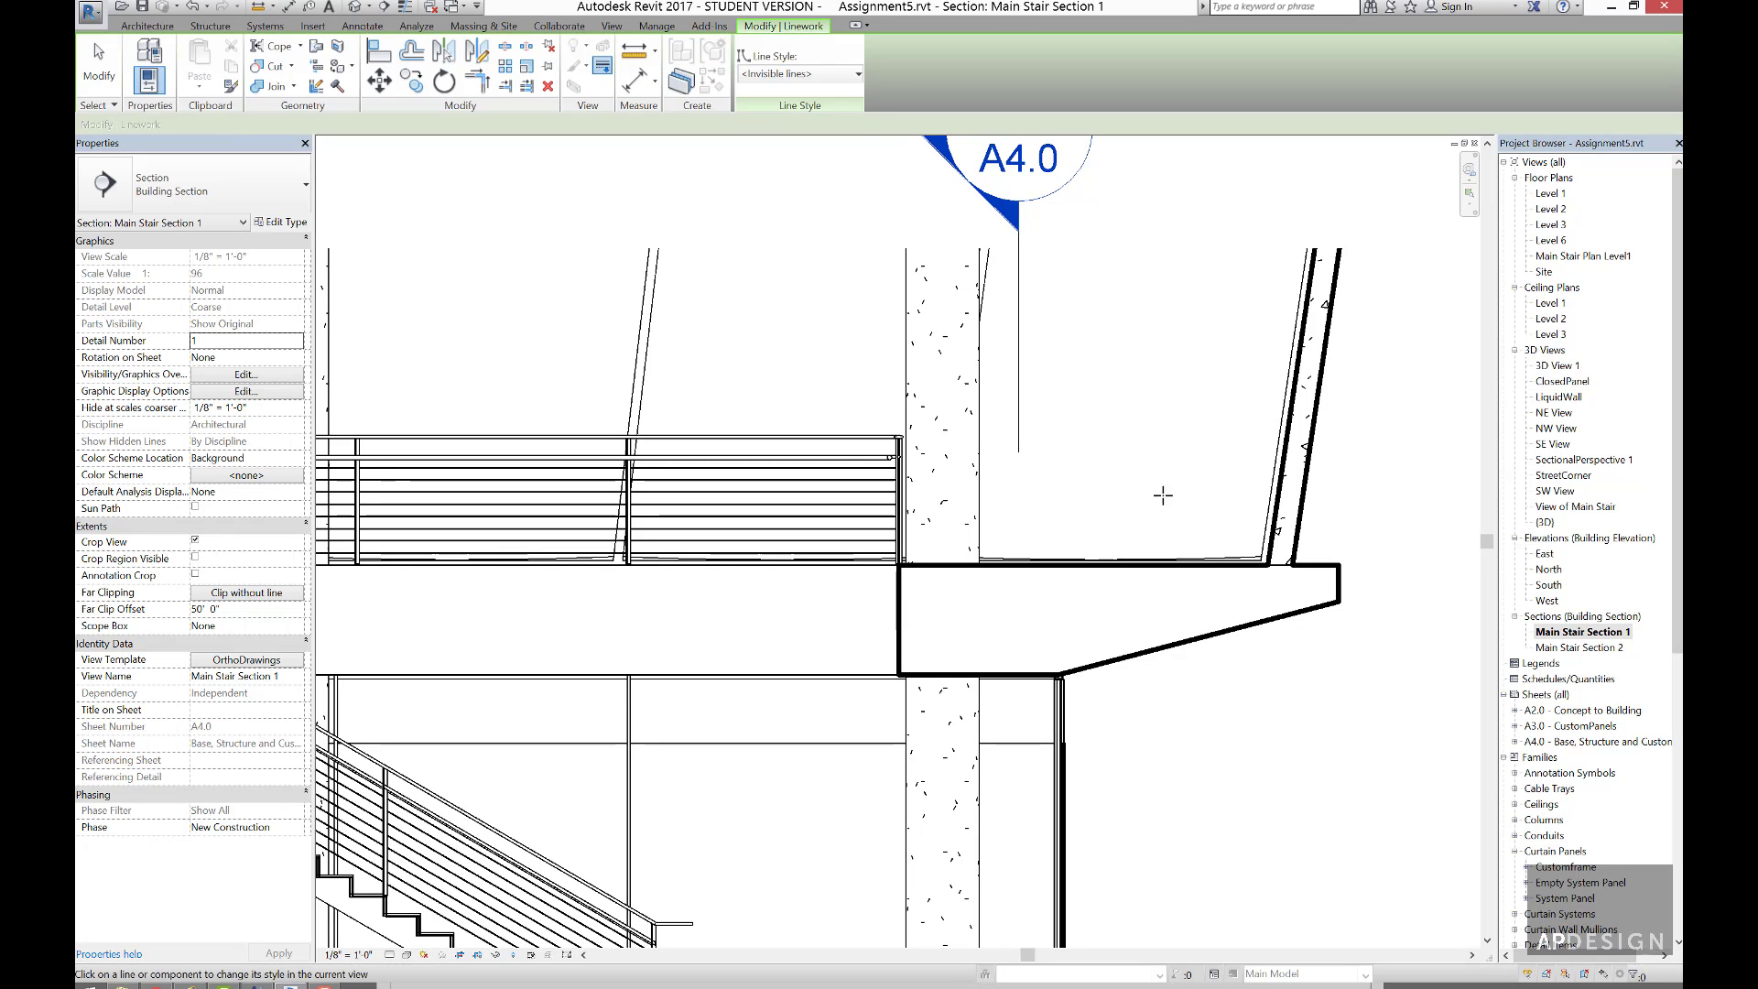
{"action": "left_click", "coordinate": [1281, 565]}
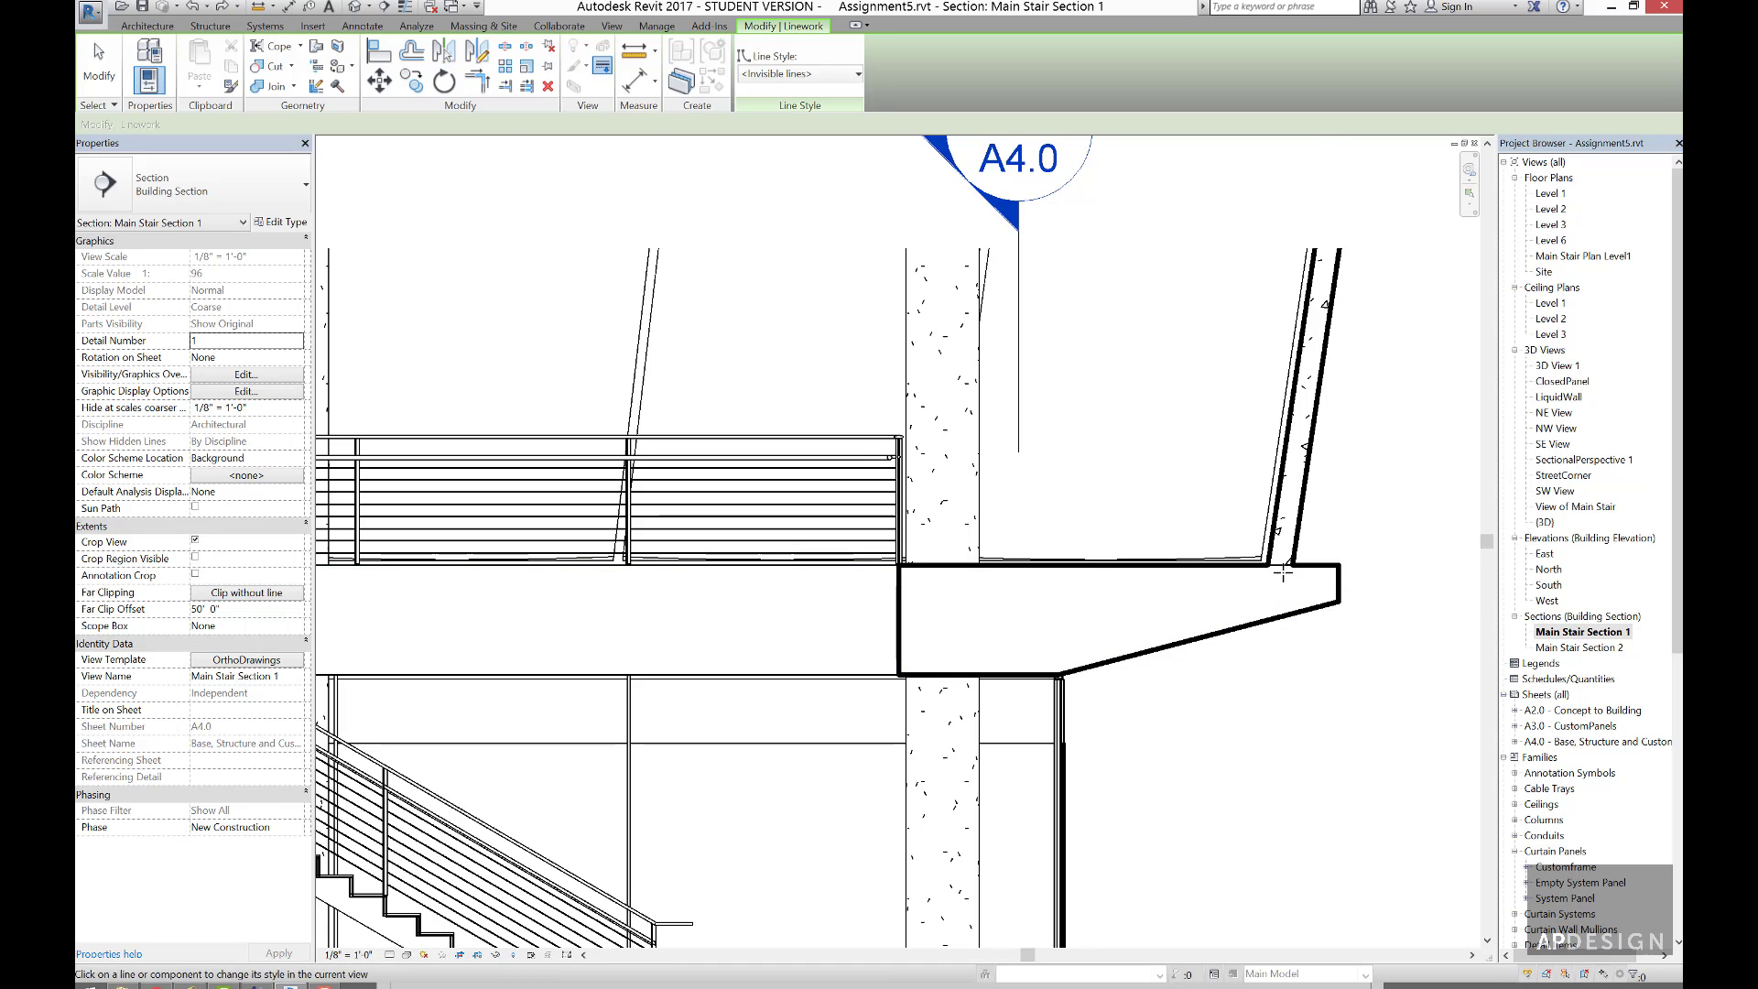
{"action": "scroll", "coordinate": [1282, 573], "scroll_direction": "up", "scroll_amount": 5}
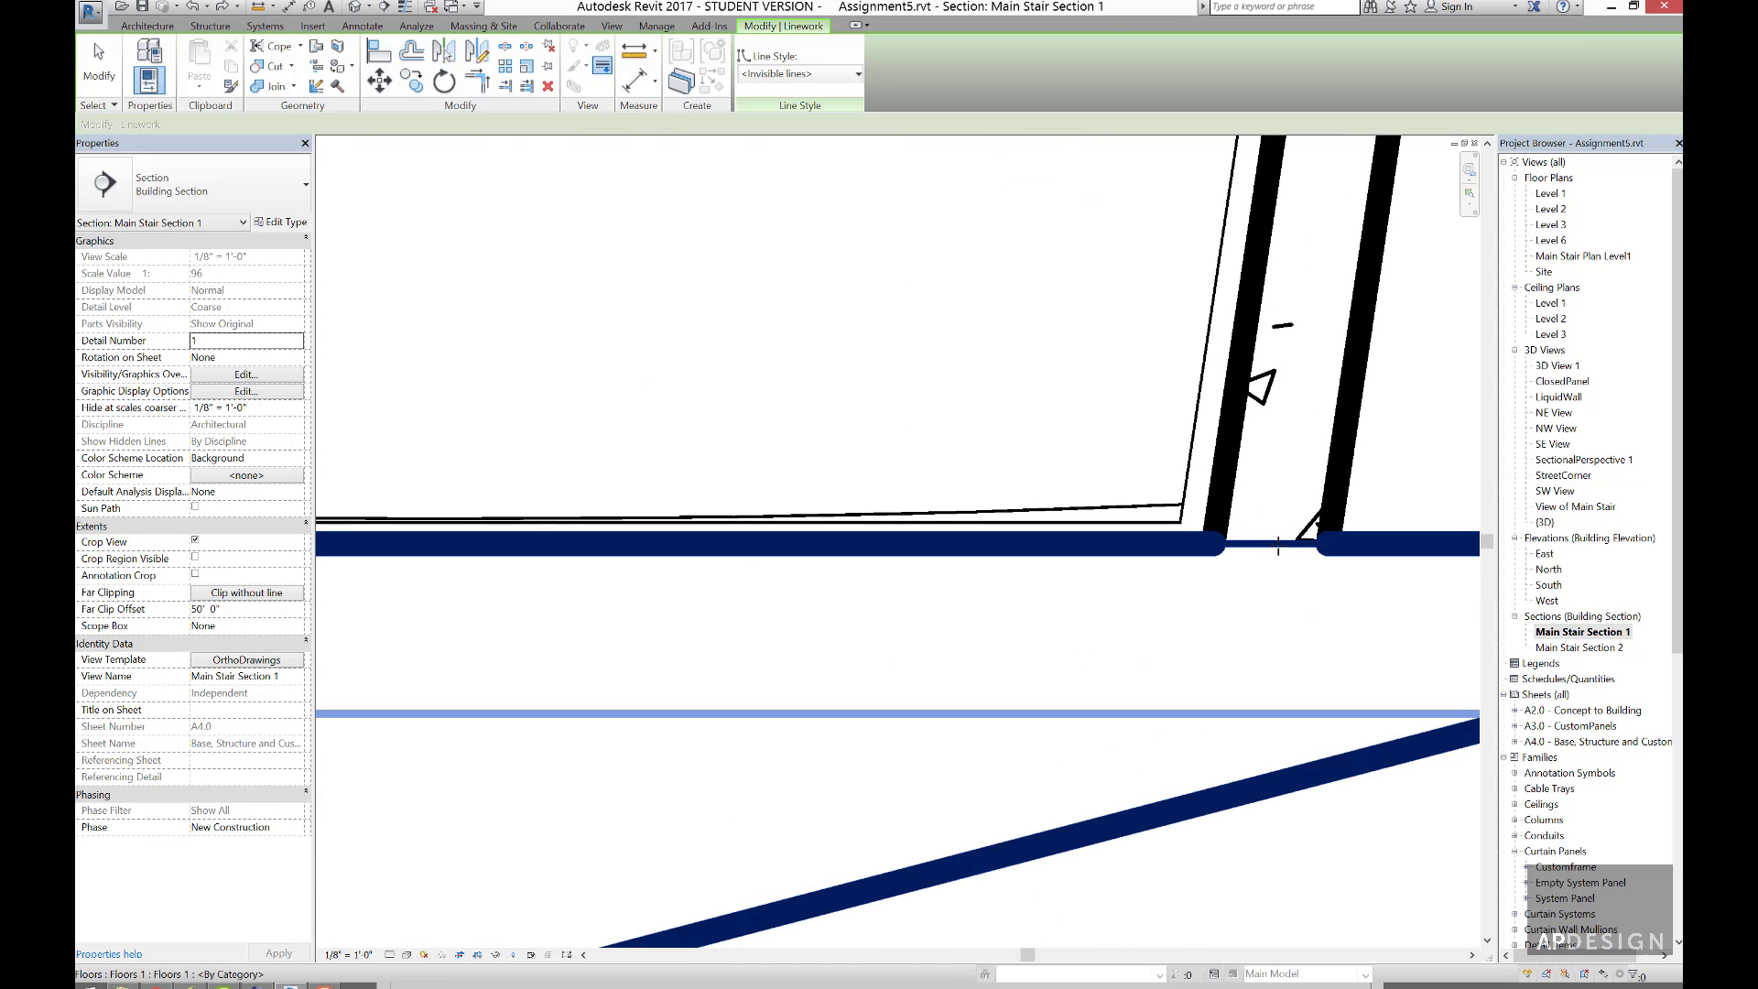
{"action": "key", "text": "Tab"}
{"action": "key", "text": "Tab"}
{"action": "key", "text": "Tab"}
{"action": "key", "text": "Tab"}
{"action": "key", "text": "Tab"}
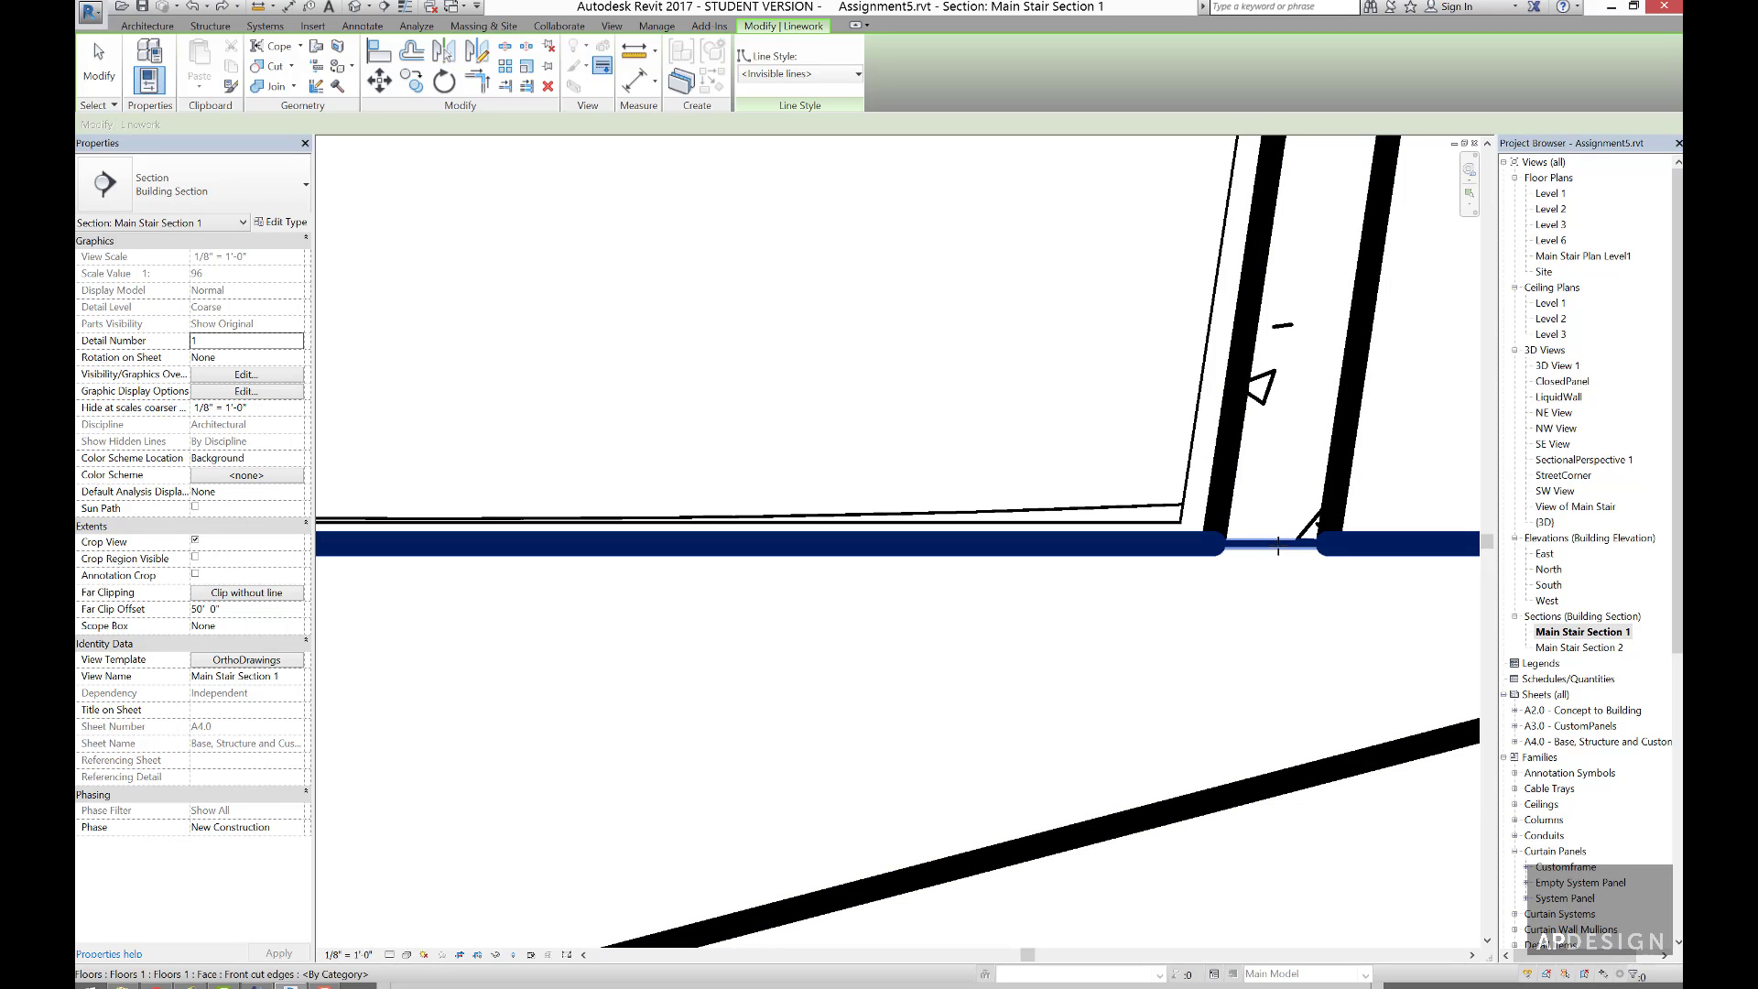
{"action": "left_click", "coordinate": [1278, 546]}
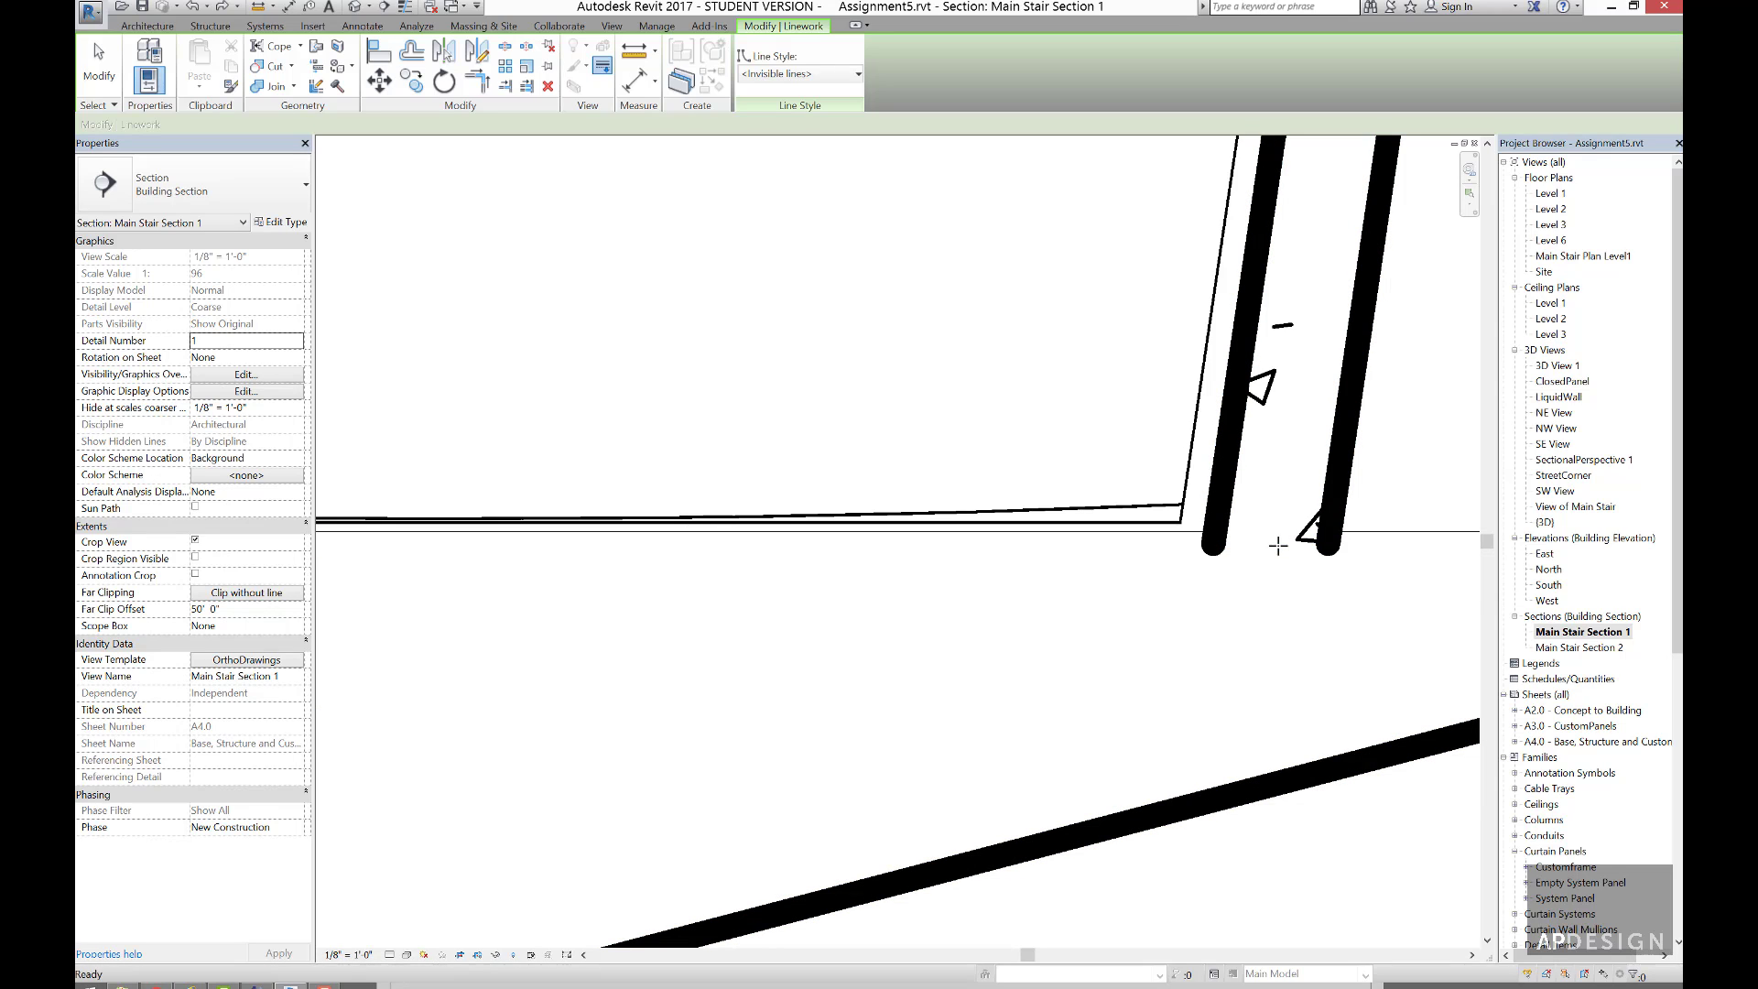
- Undo the invisible line override on the overhanging floor's top edge and leave the Linework command
{"action": "scroll", "coordinate": [1278, 546], "scroll_direction": "down", "scroll_amount": 5}
{"action": "key", "text": "Escape"}
{"action": "scroll", "coordinate": [1288, 569], "scroll_direction": "up", "scroll_amount": 5}
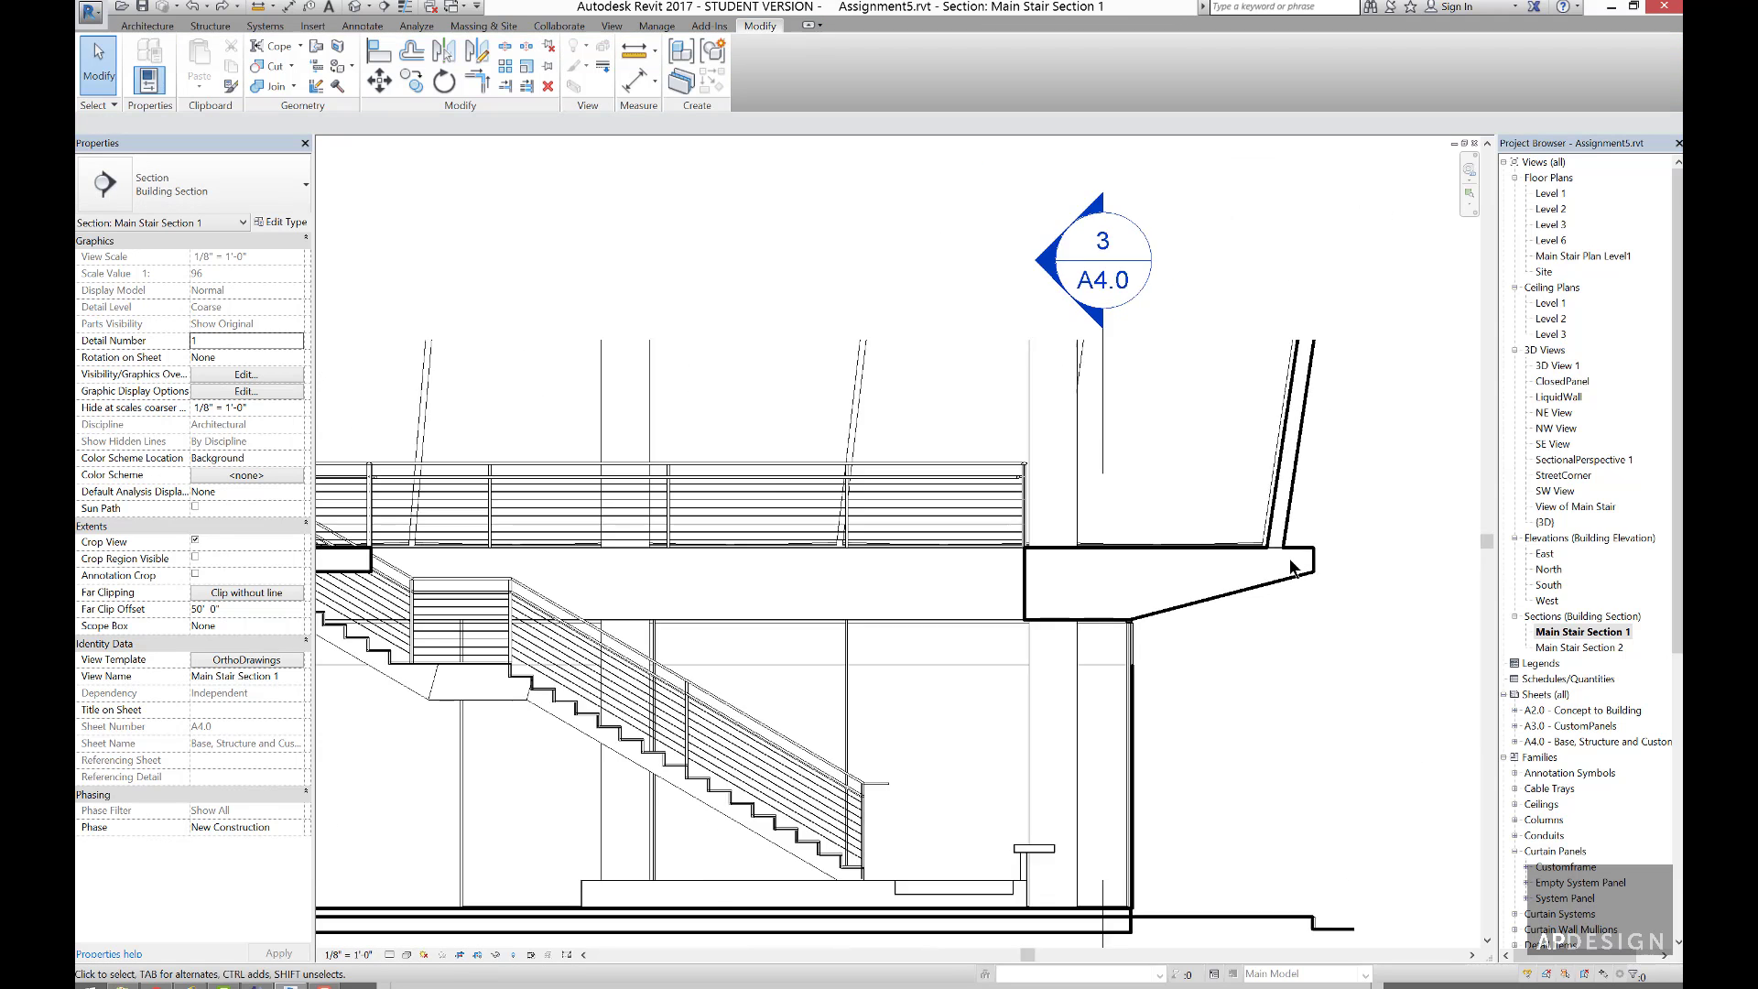
{"action": "scroll", "coordinate": [1273, 543], "scroll_direction": "down", "scroll_amount": 2}
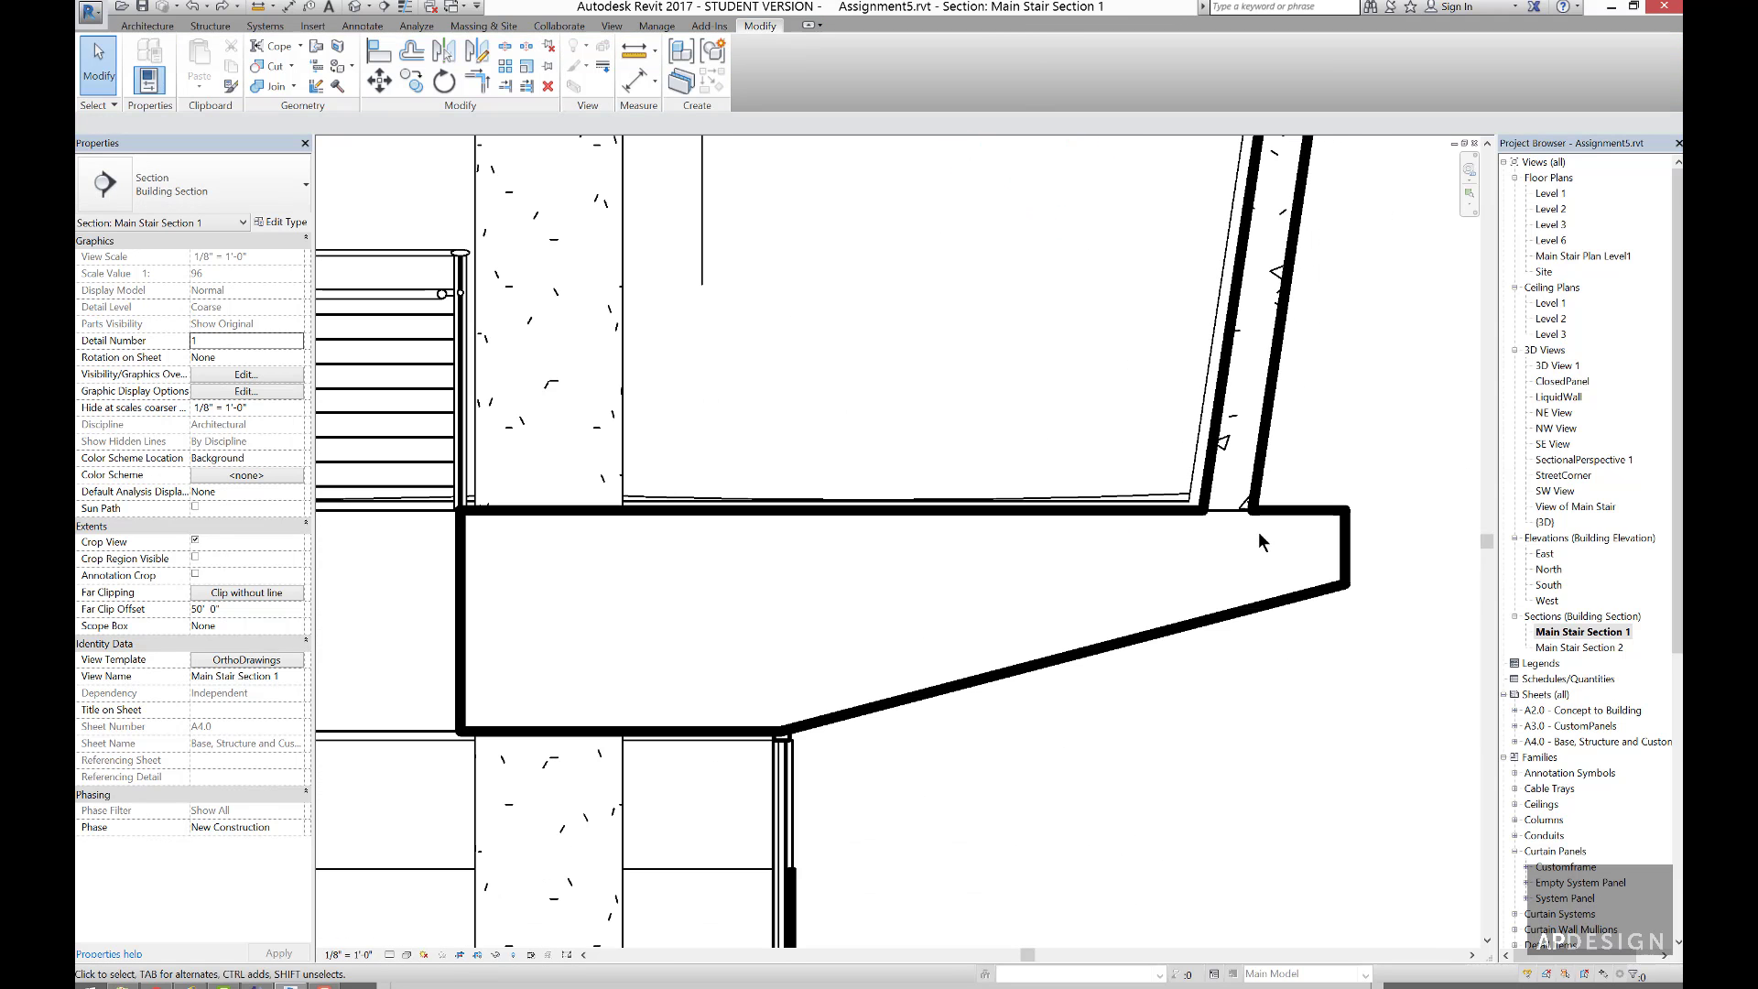
{"action": "scroll", "coordinate": [1258, 543], "scroll_direction": "down", "scroll_amount": 2}
{"action": "scroll", "coordinate": [1257, 474], "scroll_direction": "up", "scroll_amount": 3}
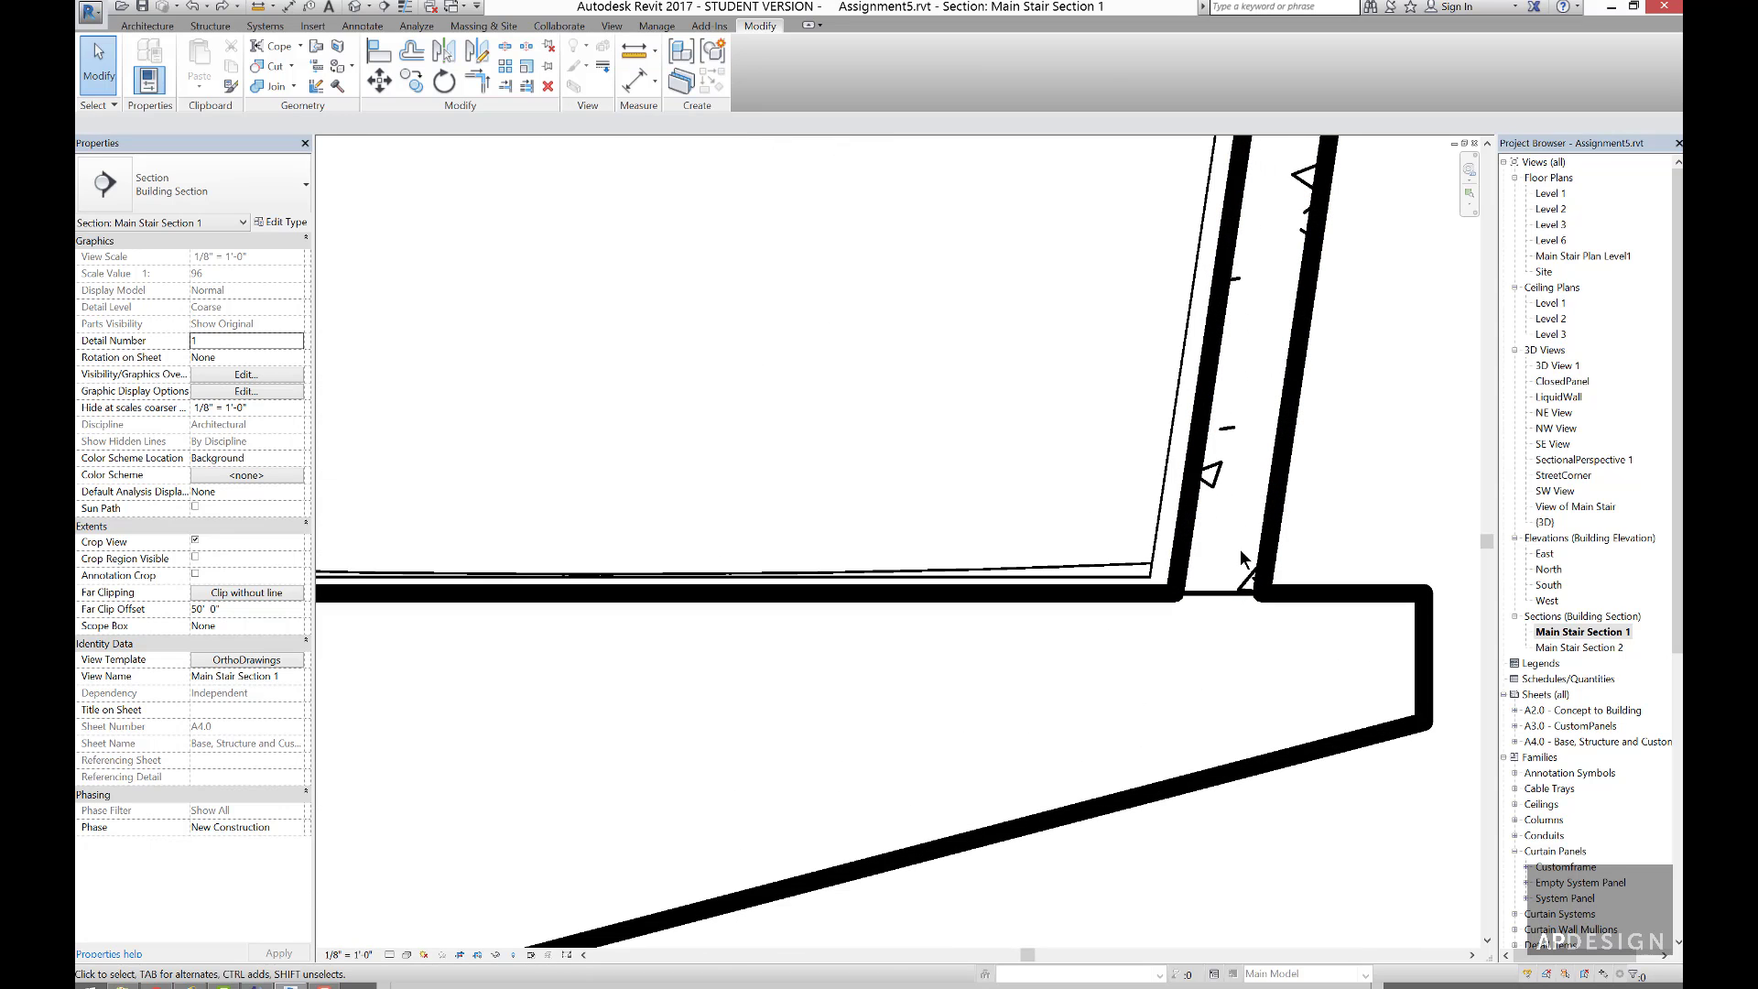
{"action": "scroll", "coordinate": [1240, 547], "scroll_direction": "down", "scroll_amount": 3}
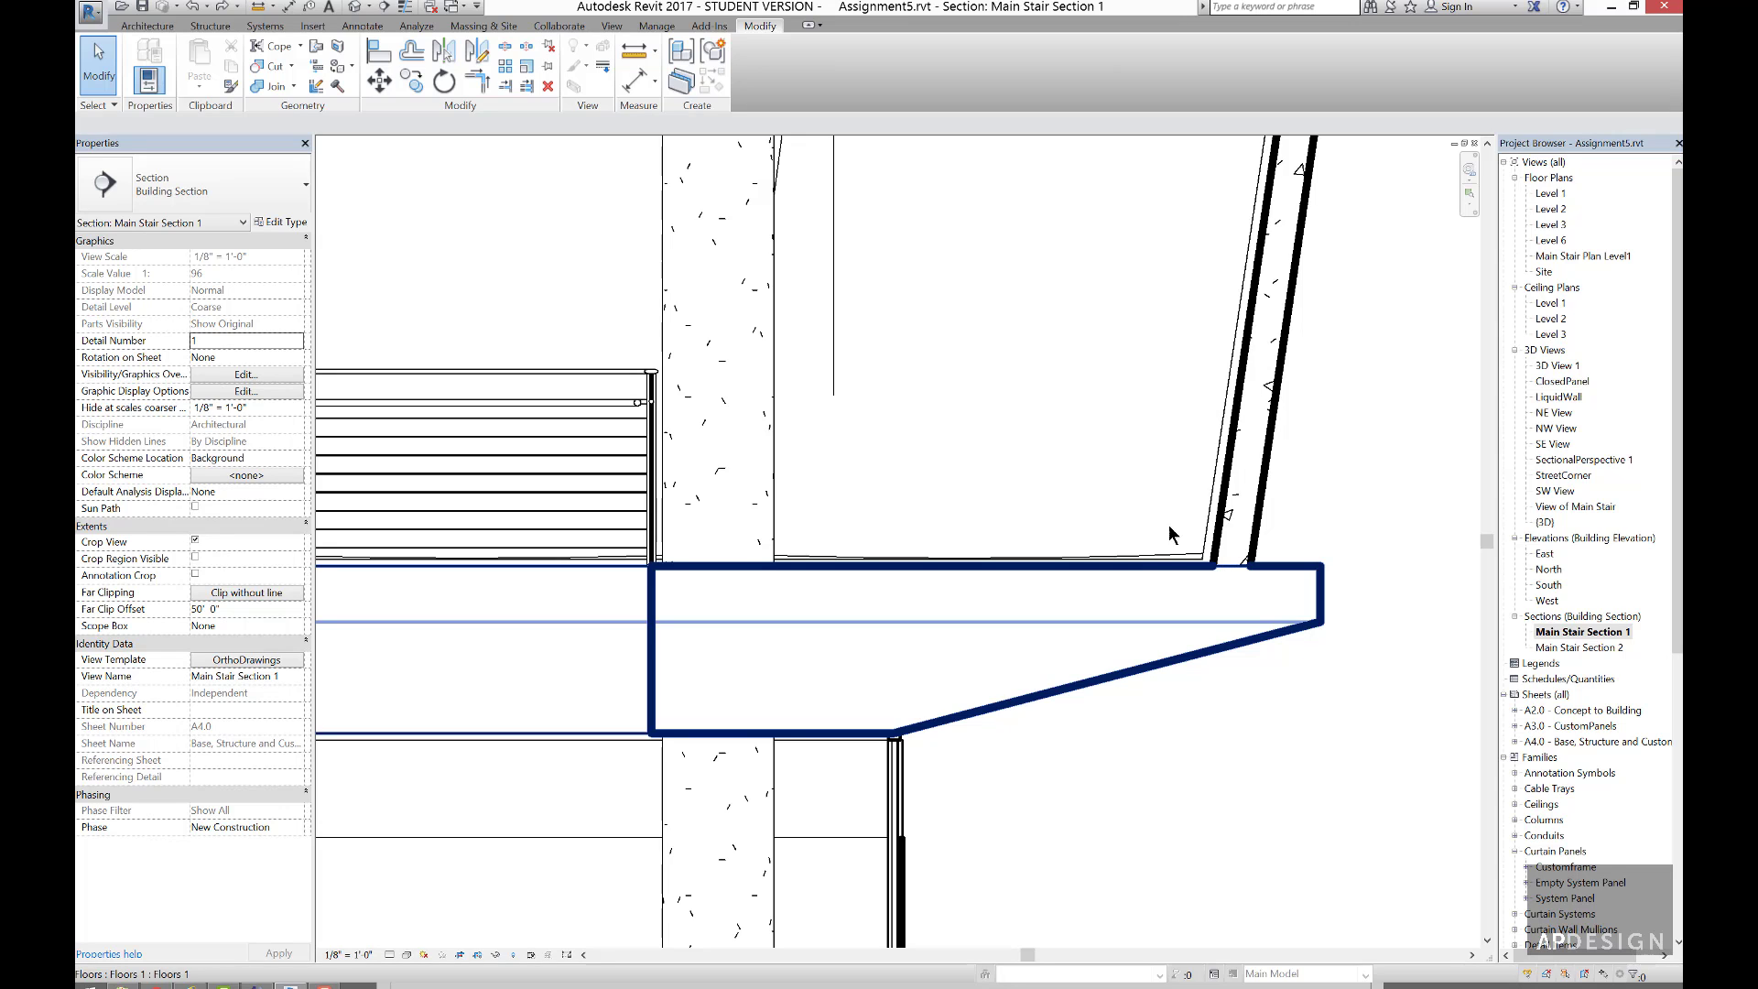
- Sketch a closed four-sided filled region boundary over the joint line between the sloped wall and the overhanging floor slab
{"action": "left_click", "coordinate": [374, 28]}
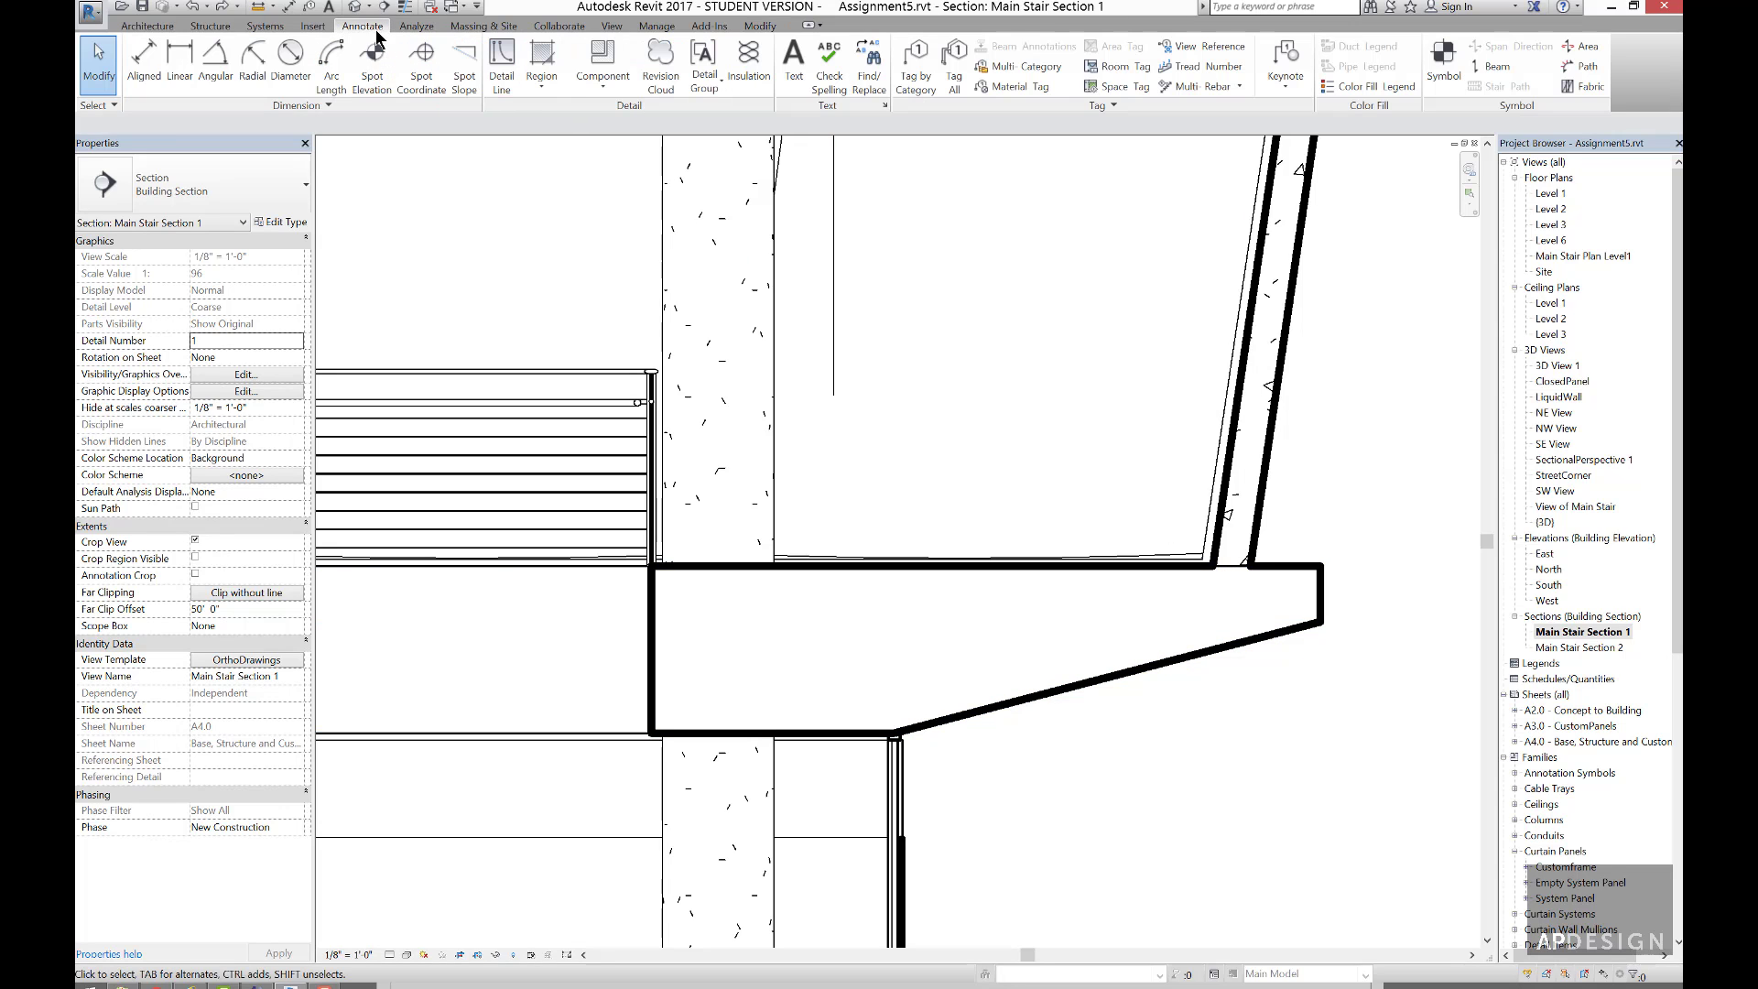
{"action": "left_click", "coordinate": [540, 82]}
{"action": "left_click", "coordinate": [555, 117]}
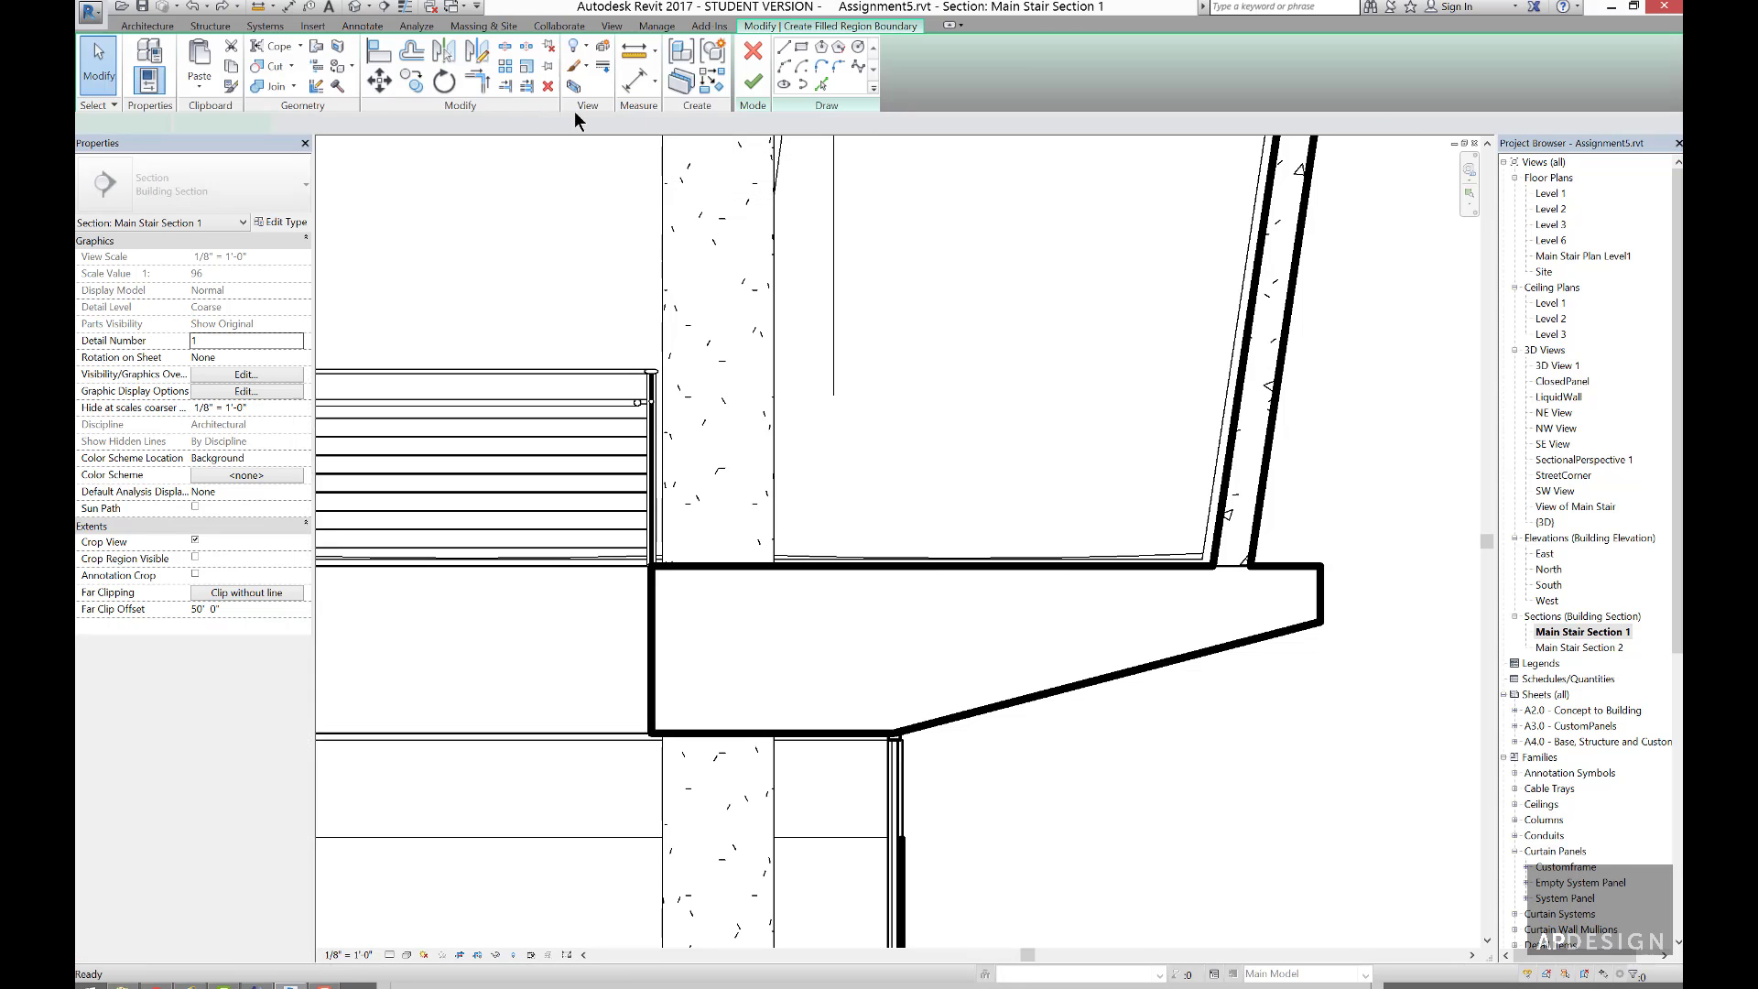
{"action": "left_click", "coordinate": [803, 47]}
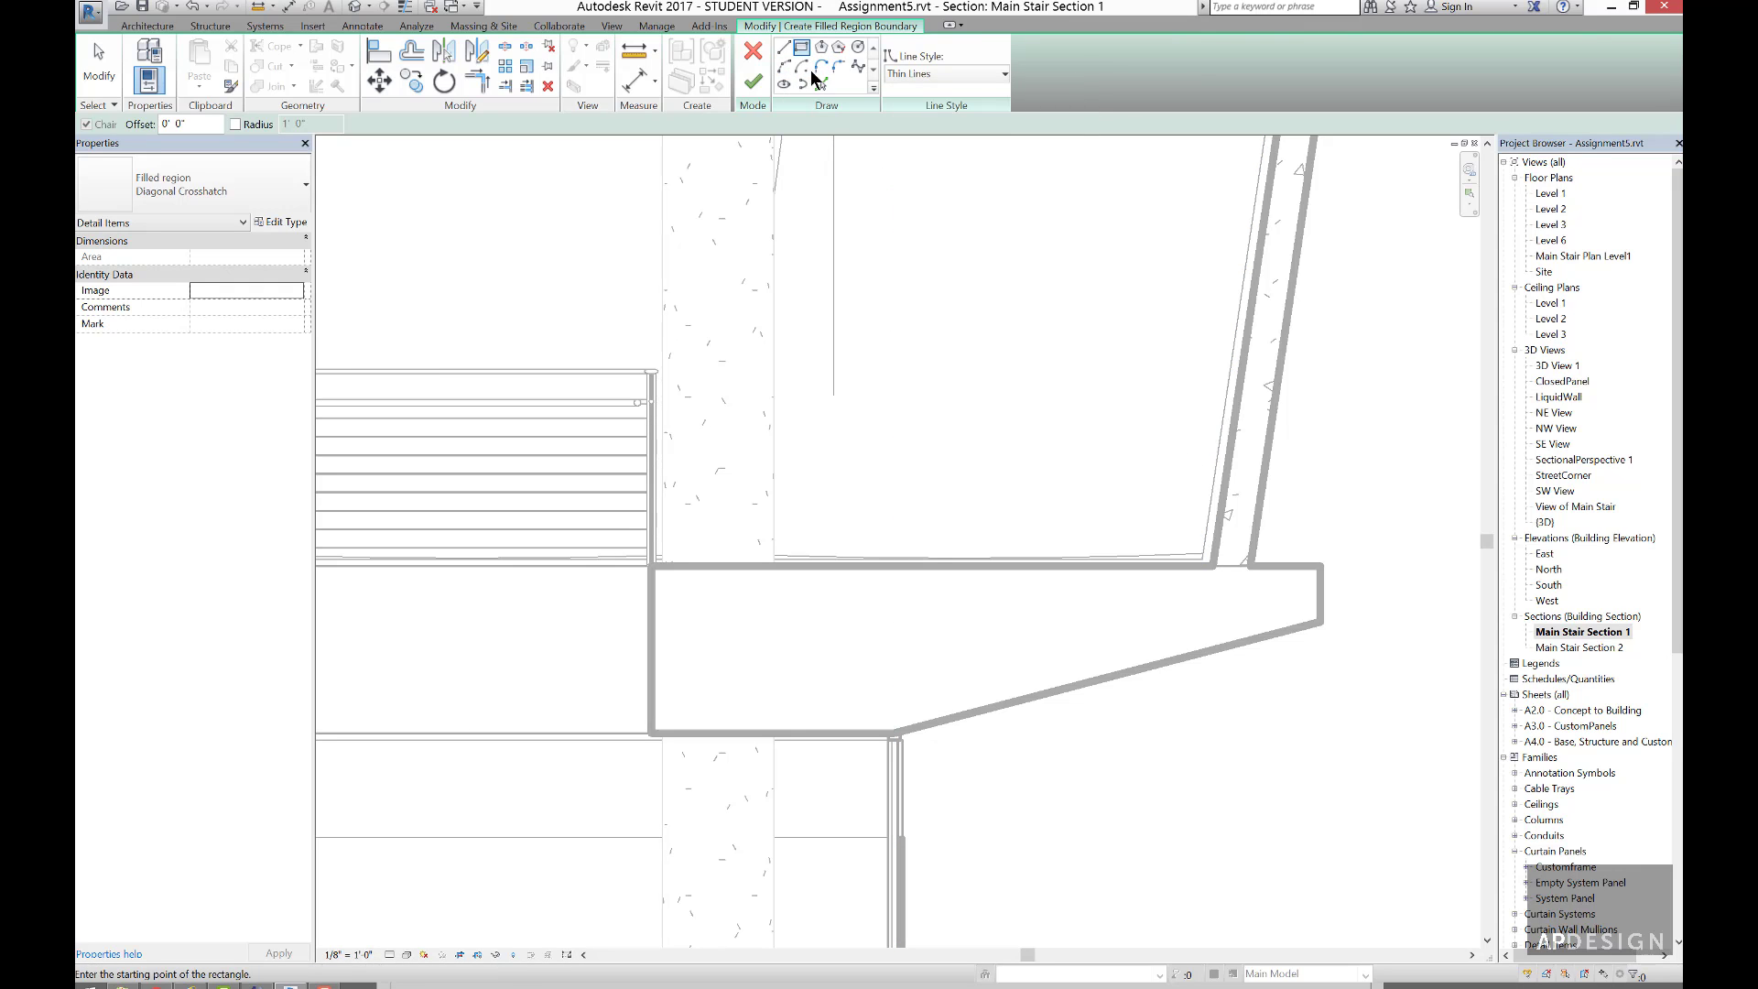
{"action": "left_click", "coordinate": [784, 53]}
{"action": "scroll", "coordinate": [1243, 573], "scroll_direction": "up", "scroll_amount": 3}
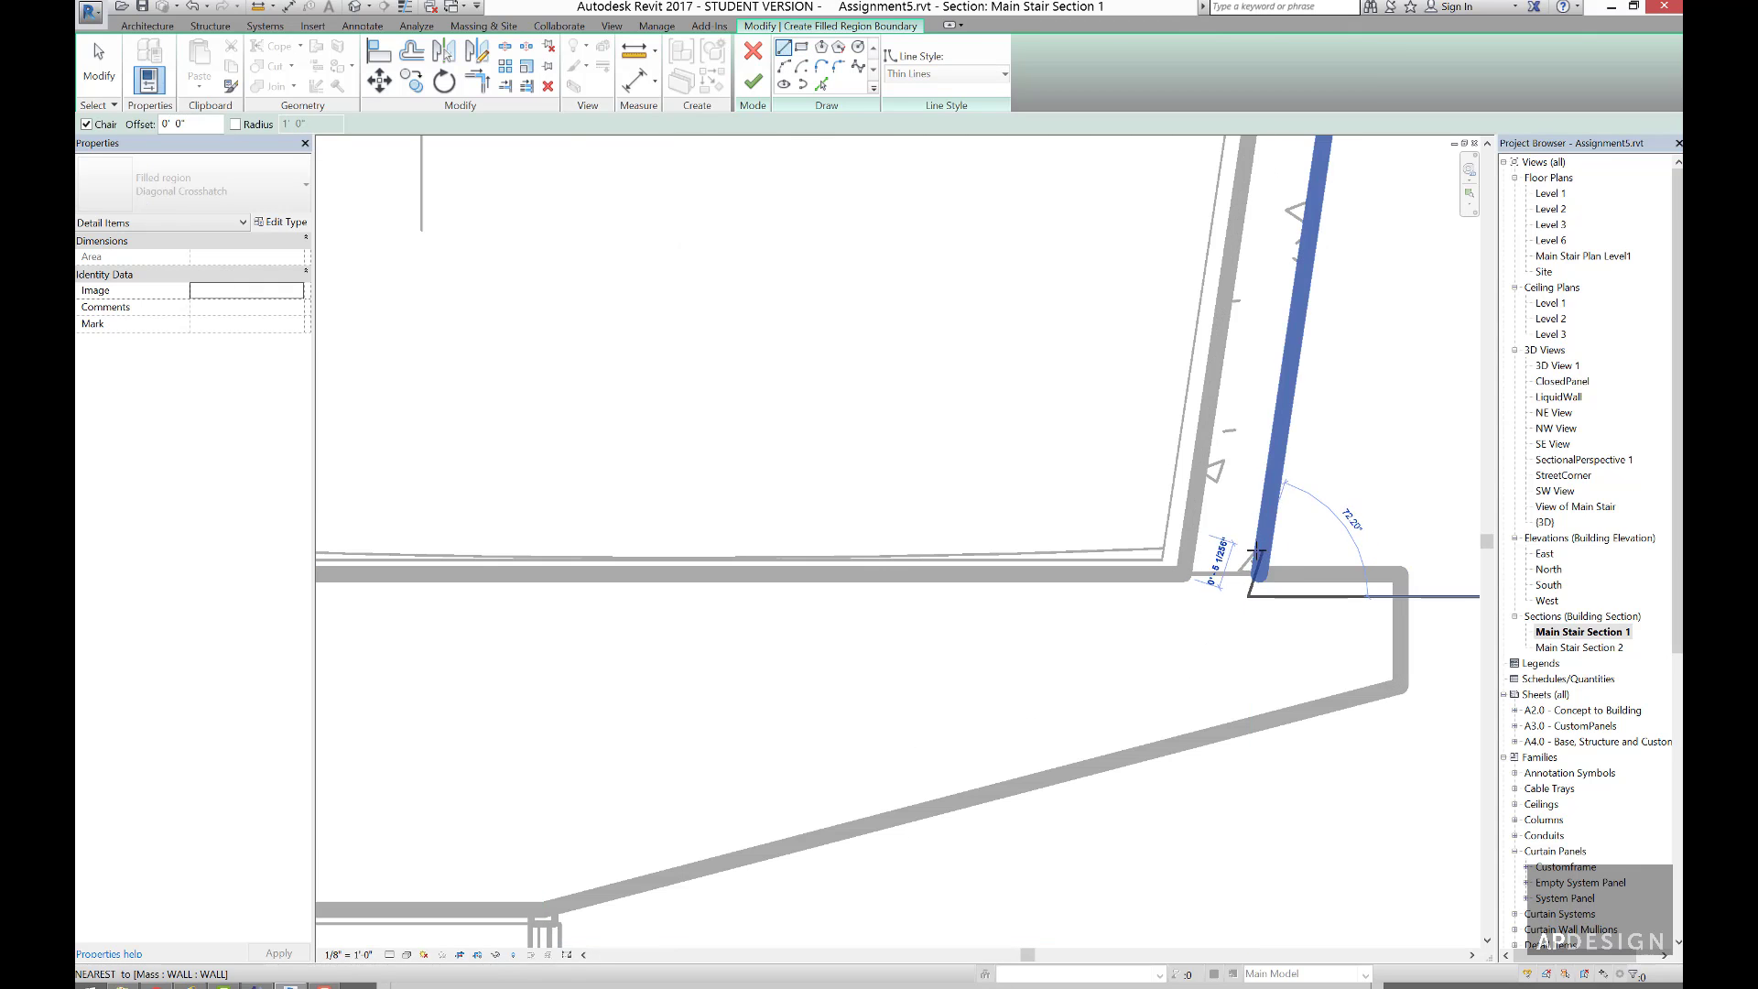
{"action": "left_click", "coordinate": [1247, 596]}
{"action": "left_click", "coordinate": [1251, 550]}
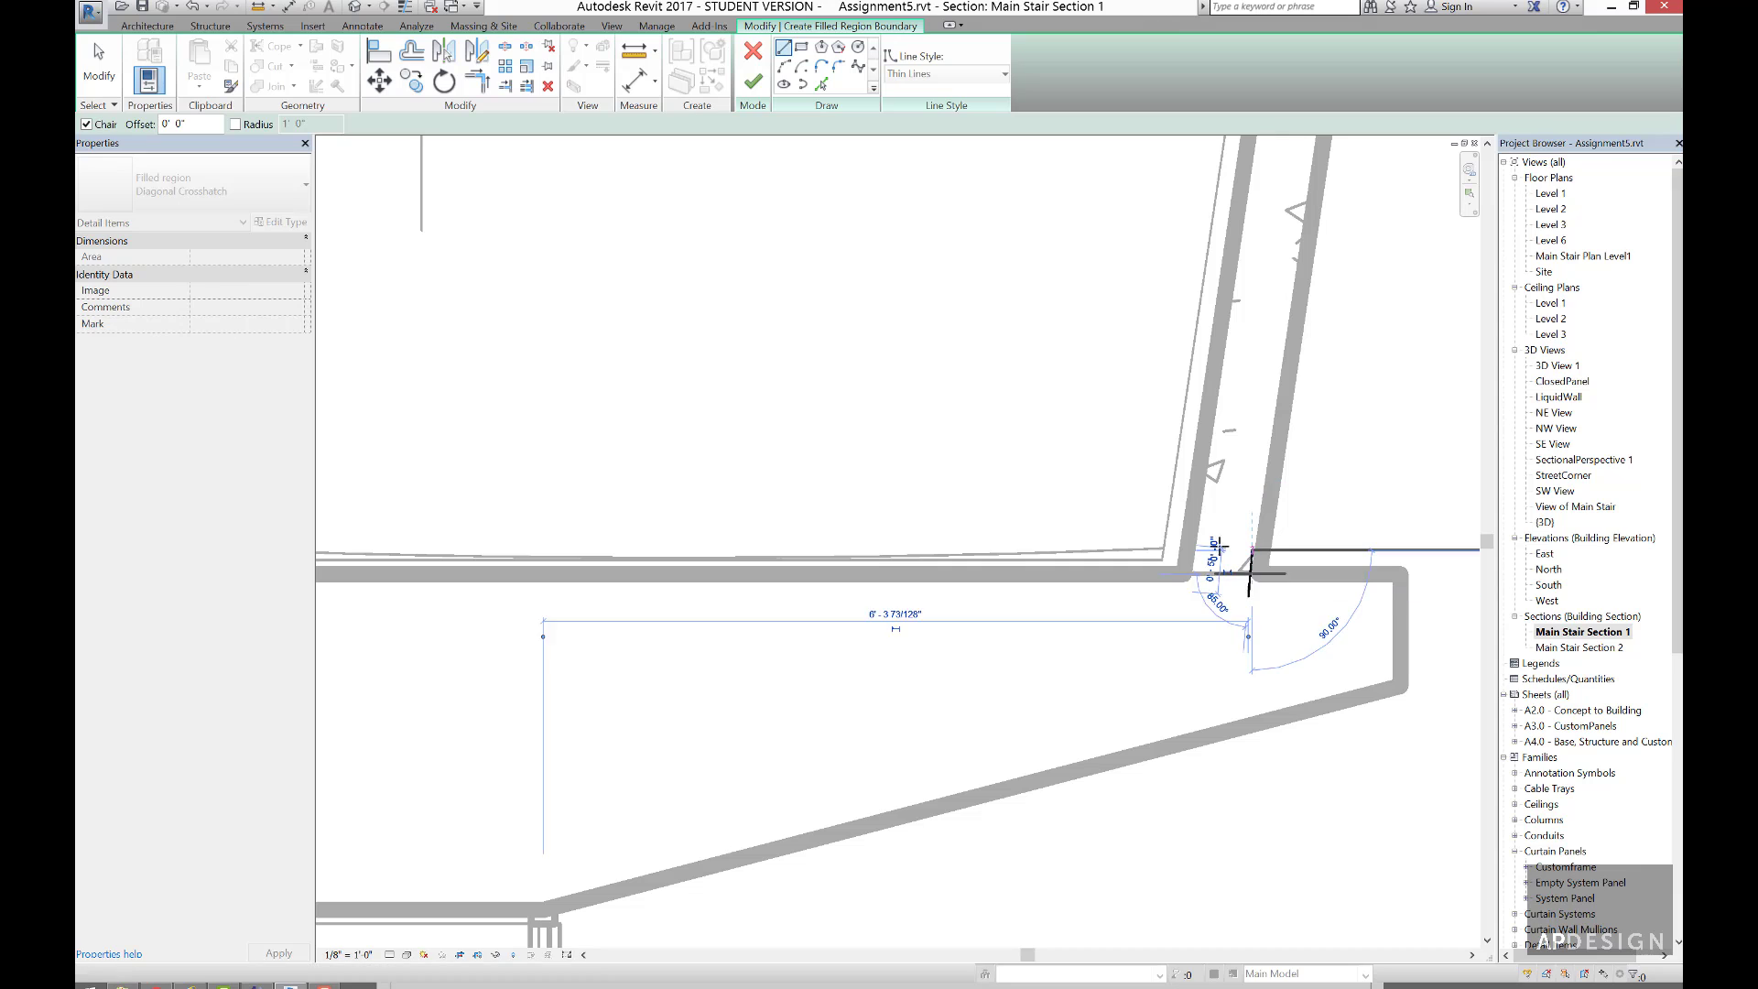
{"action": "left_click", "coordinate": [1196, 550]}
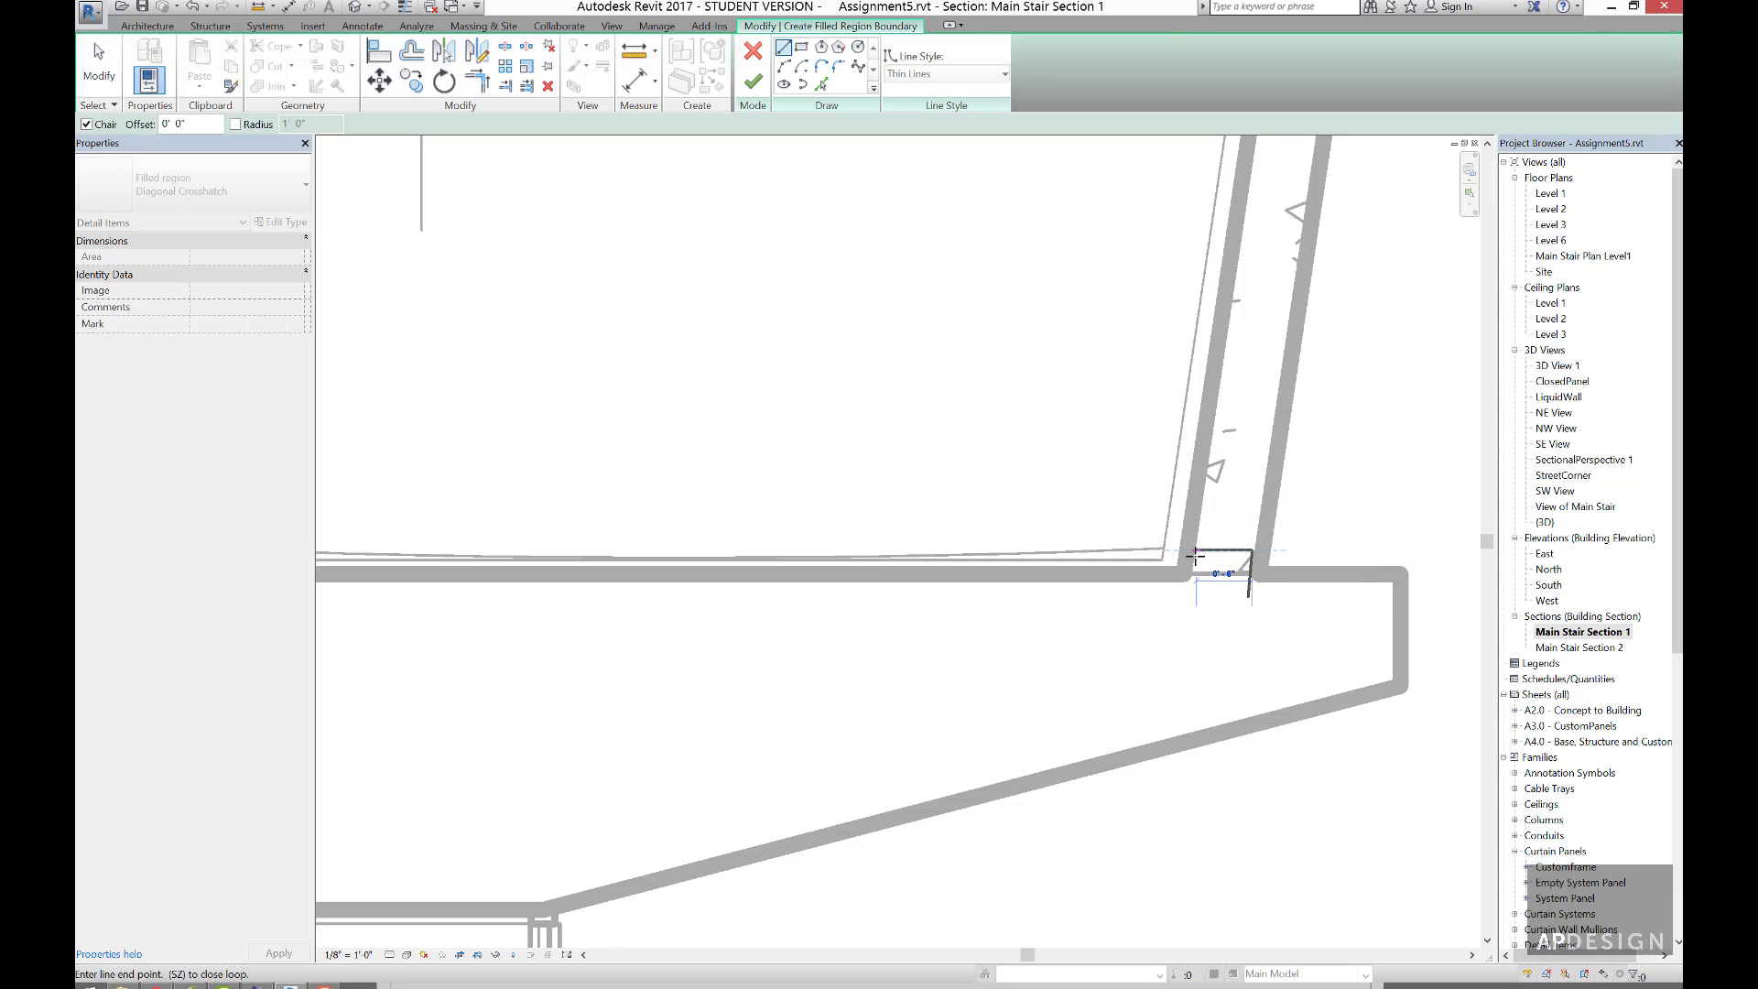
{"action": "left_click", "coordinate": [1186, 604]}
{"action": "left_click", "coordinate": [1249, 597]}
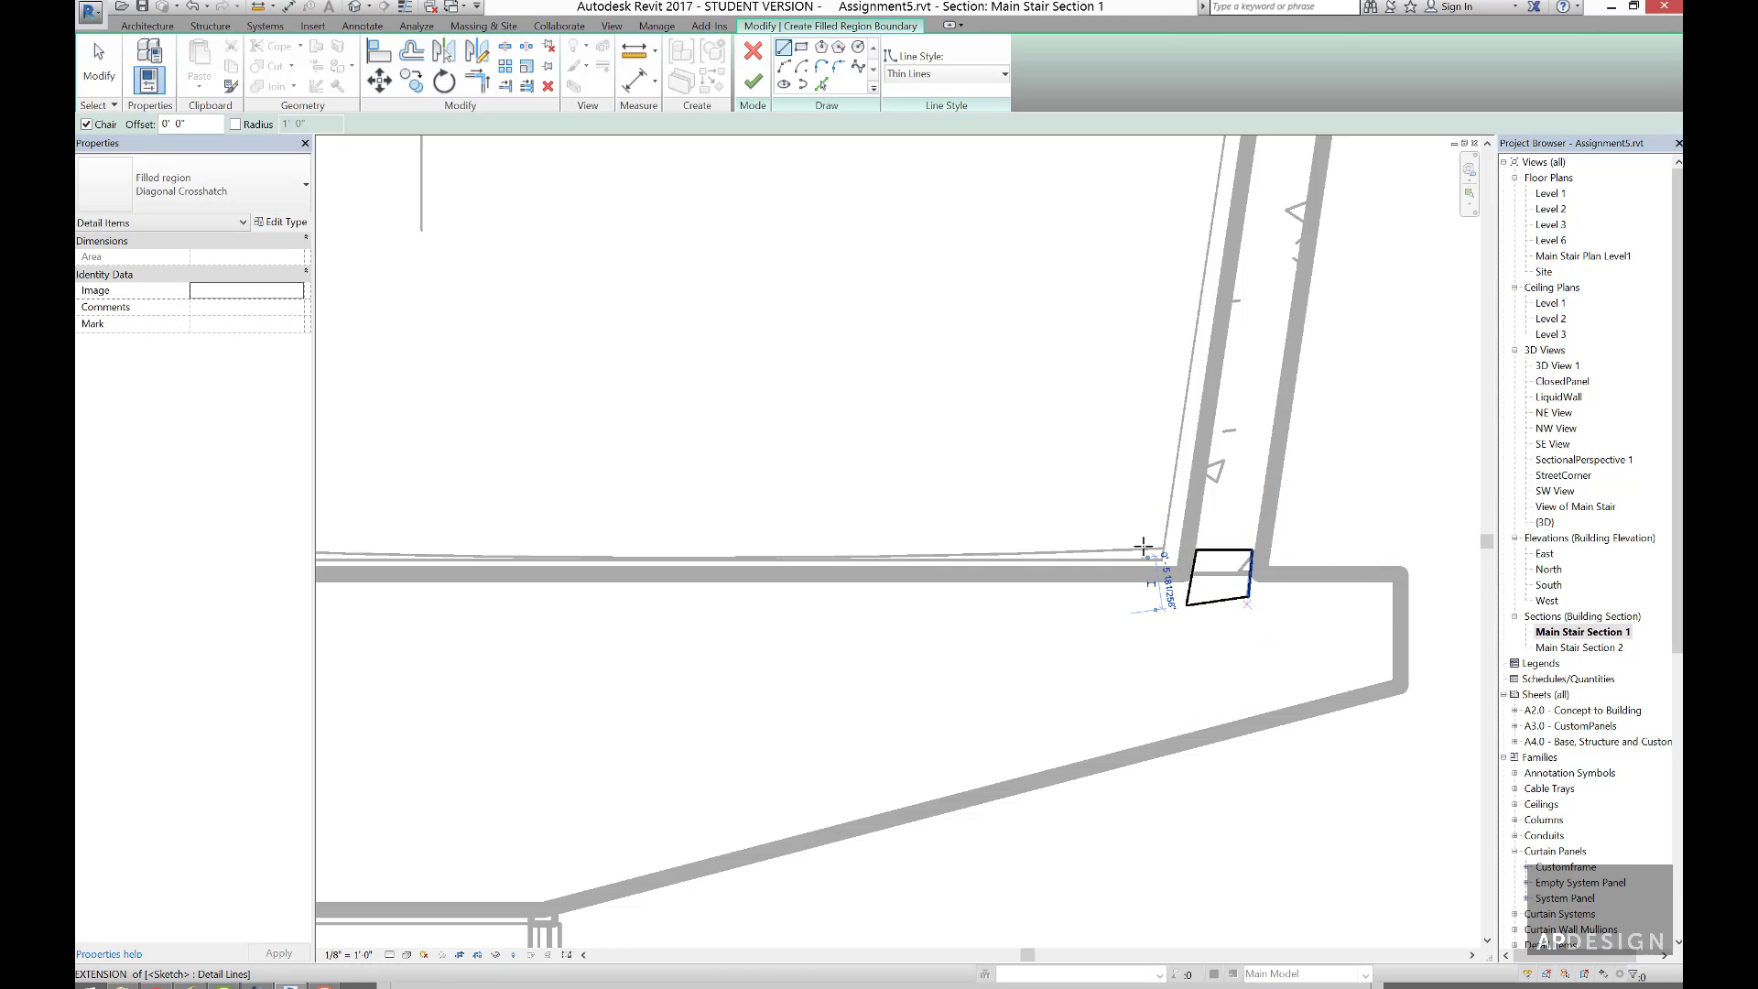
- Select all four boundary lines of the small filled region and finish its sketch
{"action": "left_click", "coordinate": [99, 62]}
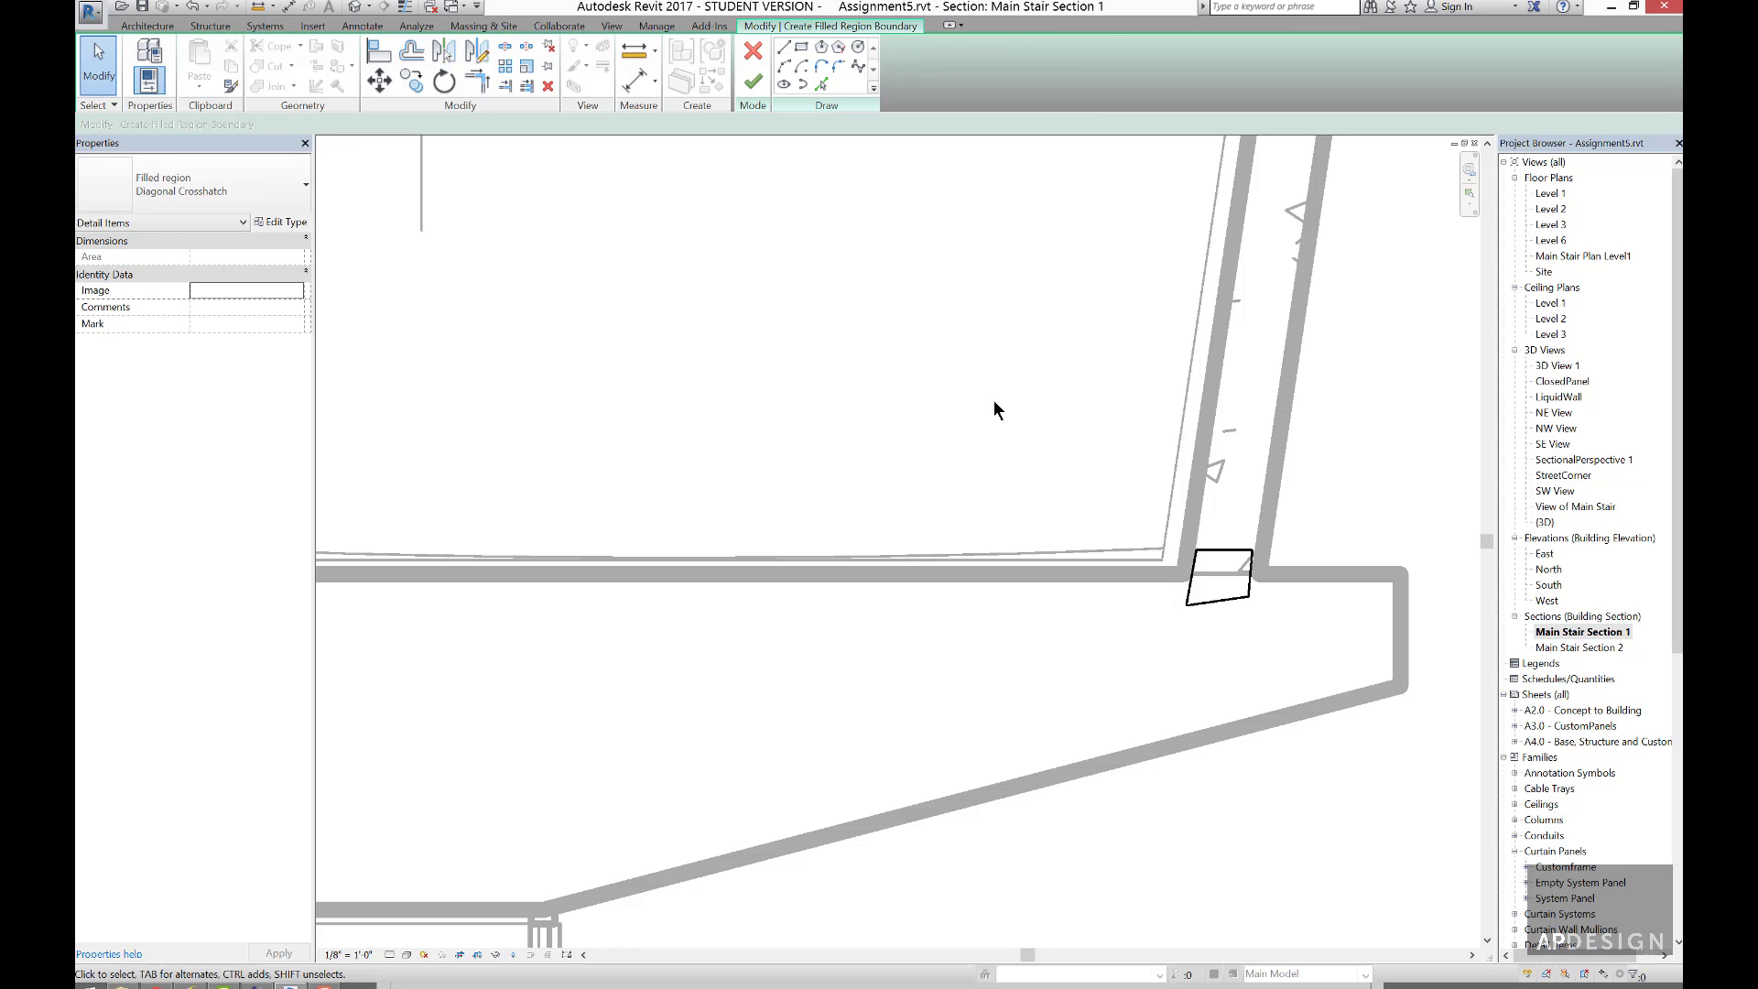
{"action": "left_click", "coordinate": [1186, 600]}
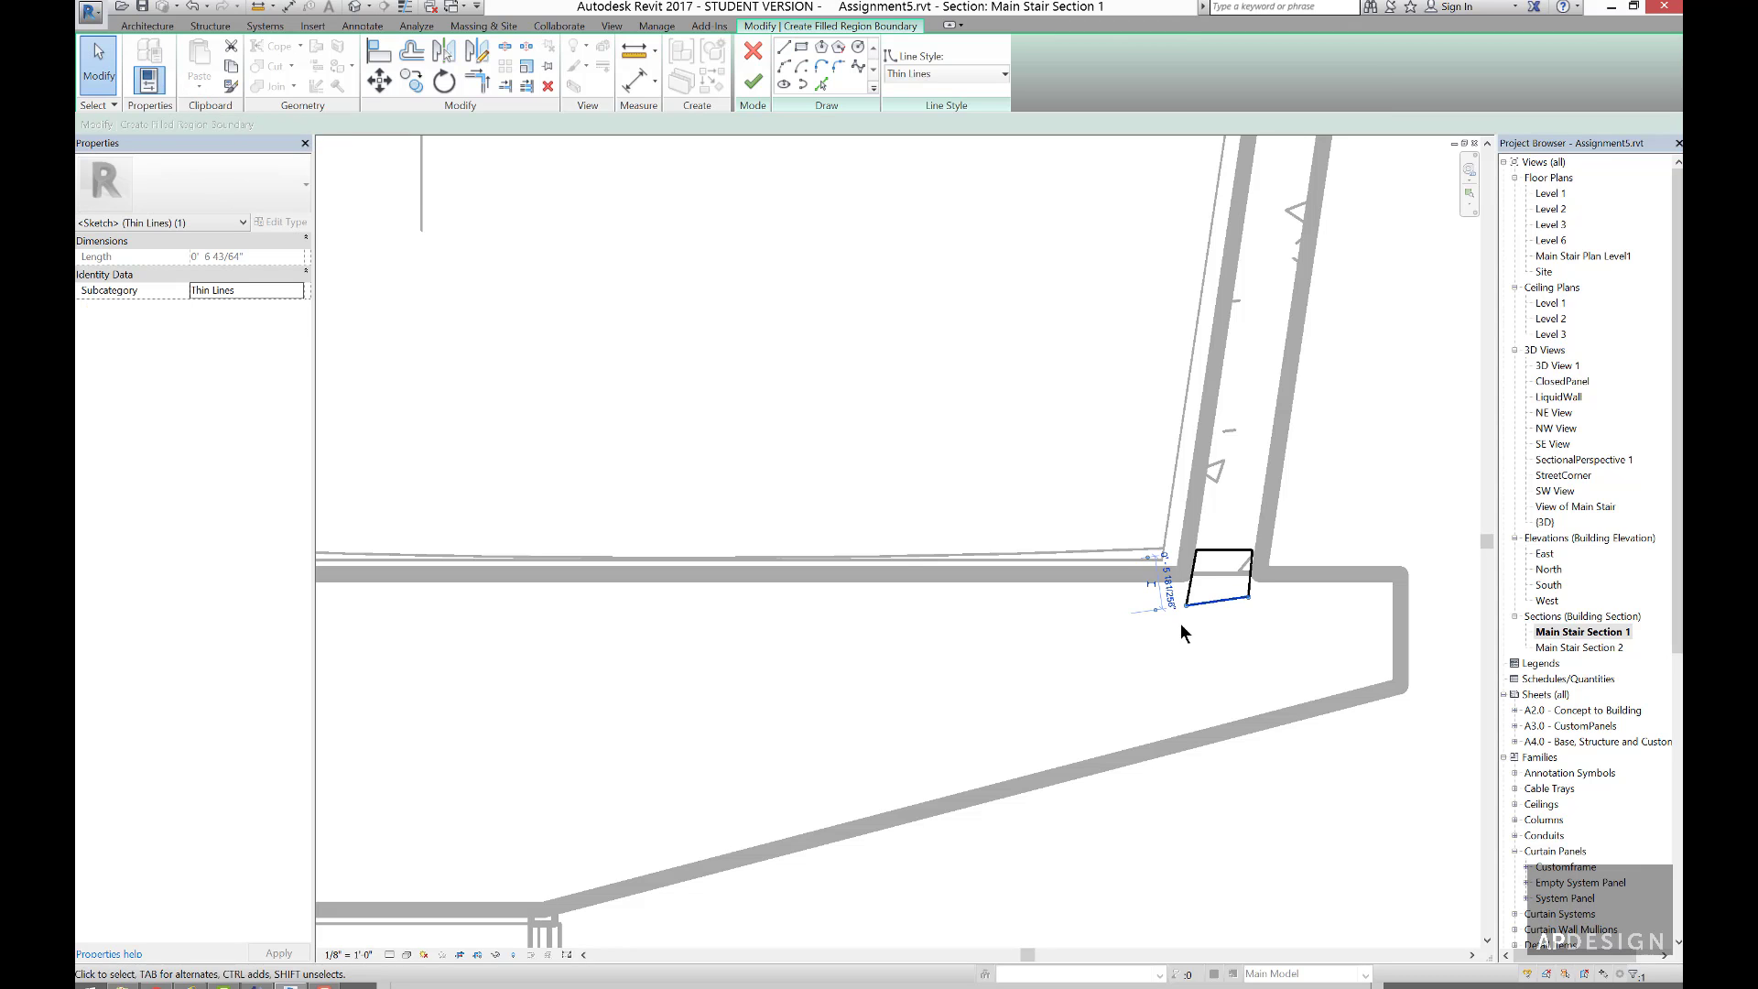
{"action": "left_click_drag", "start_coordinate": [1179, 624], "coordinate": [1299, 511]}
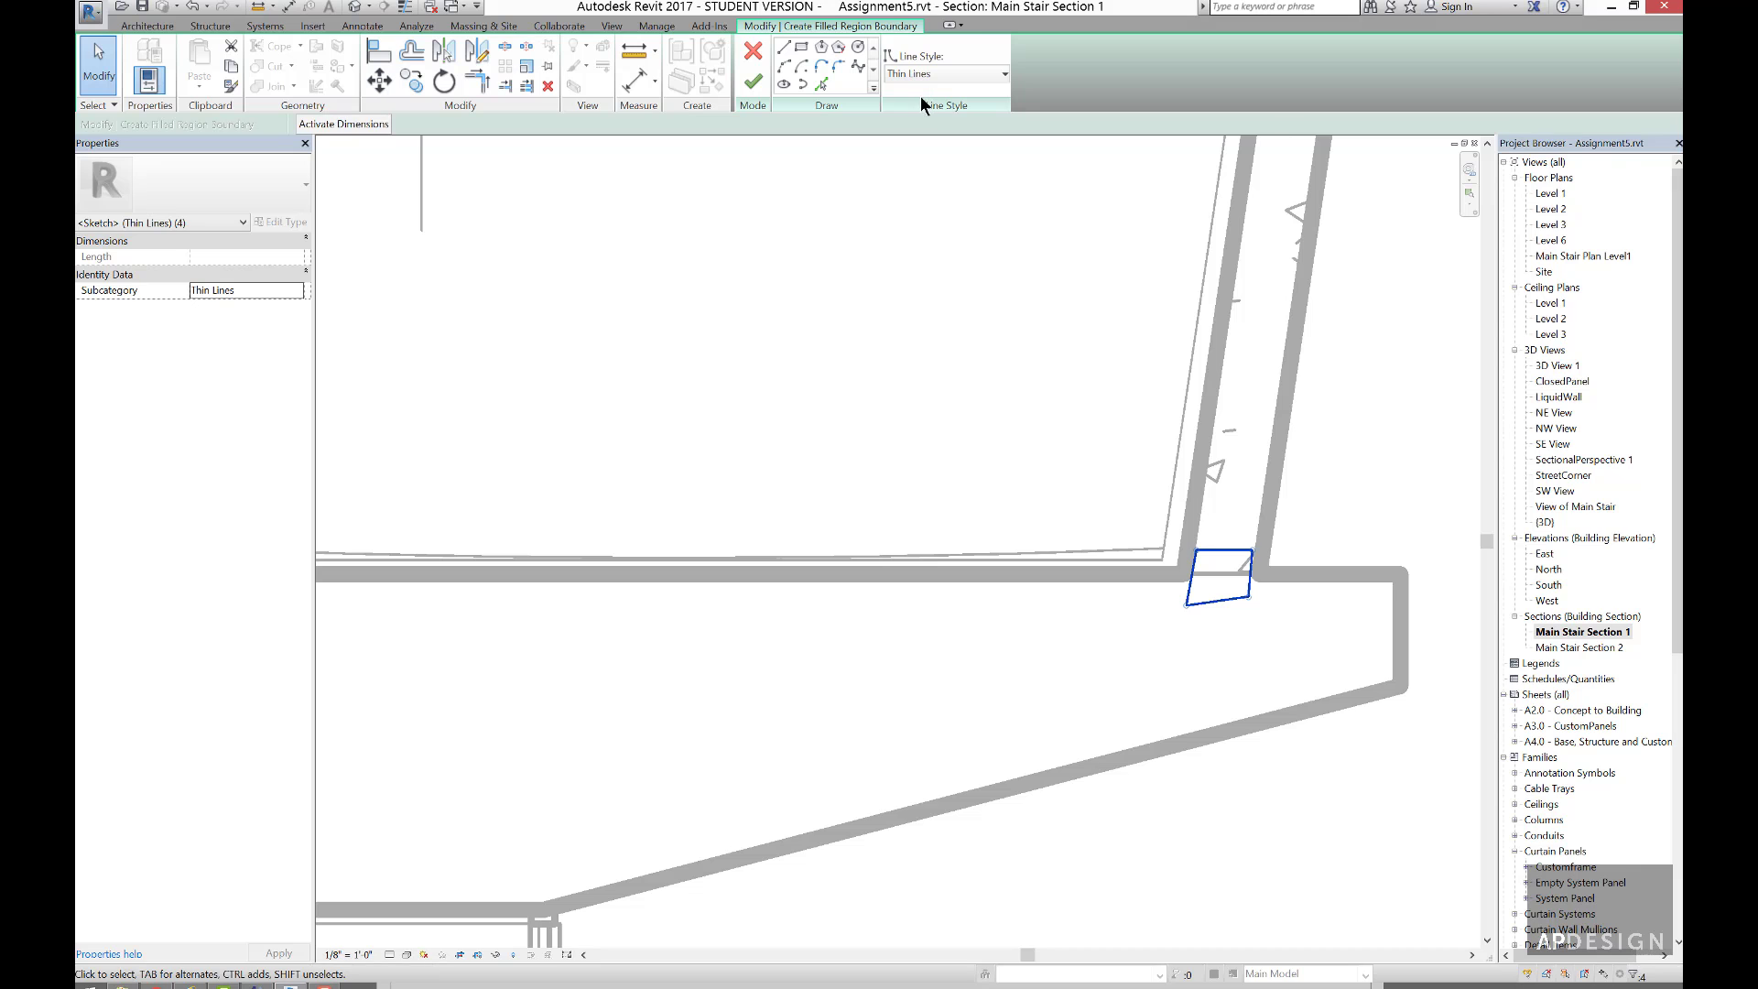
{"action": "left_click", "coordinate": [753, 83]}
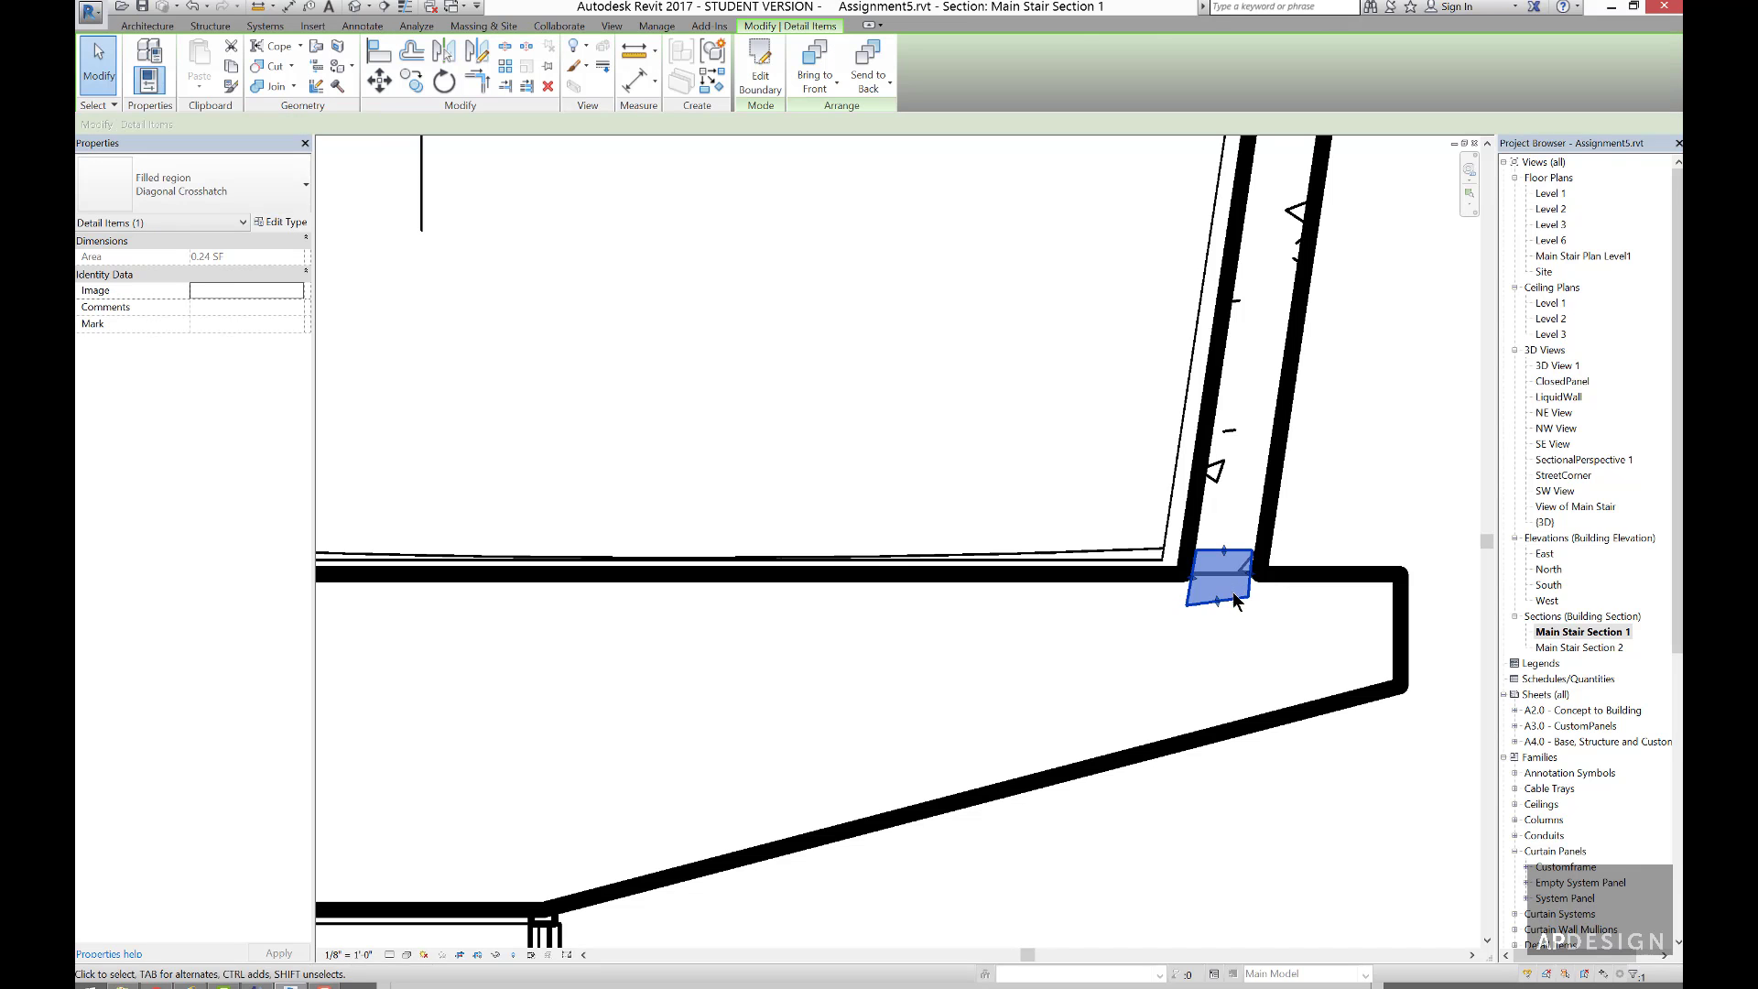
- Change the small filled region at the sloped wall's base to the Solid Black type
{"action": "left_click", "coordinate": [298, 185]}
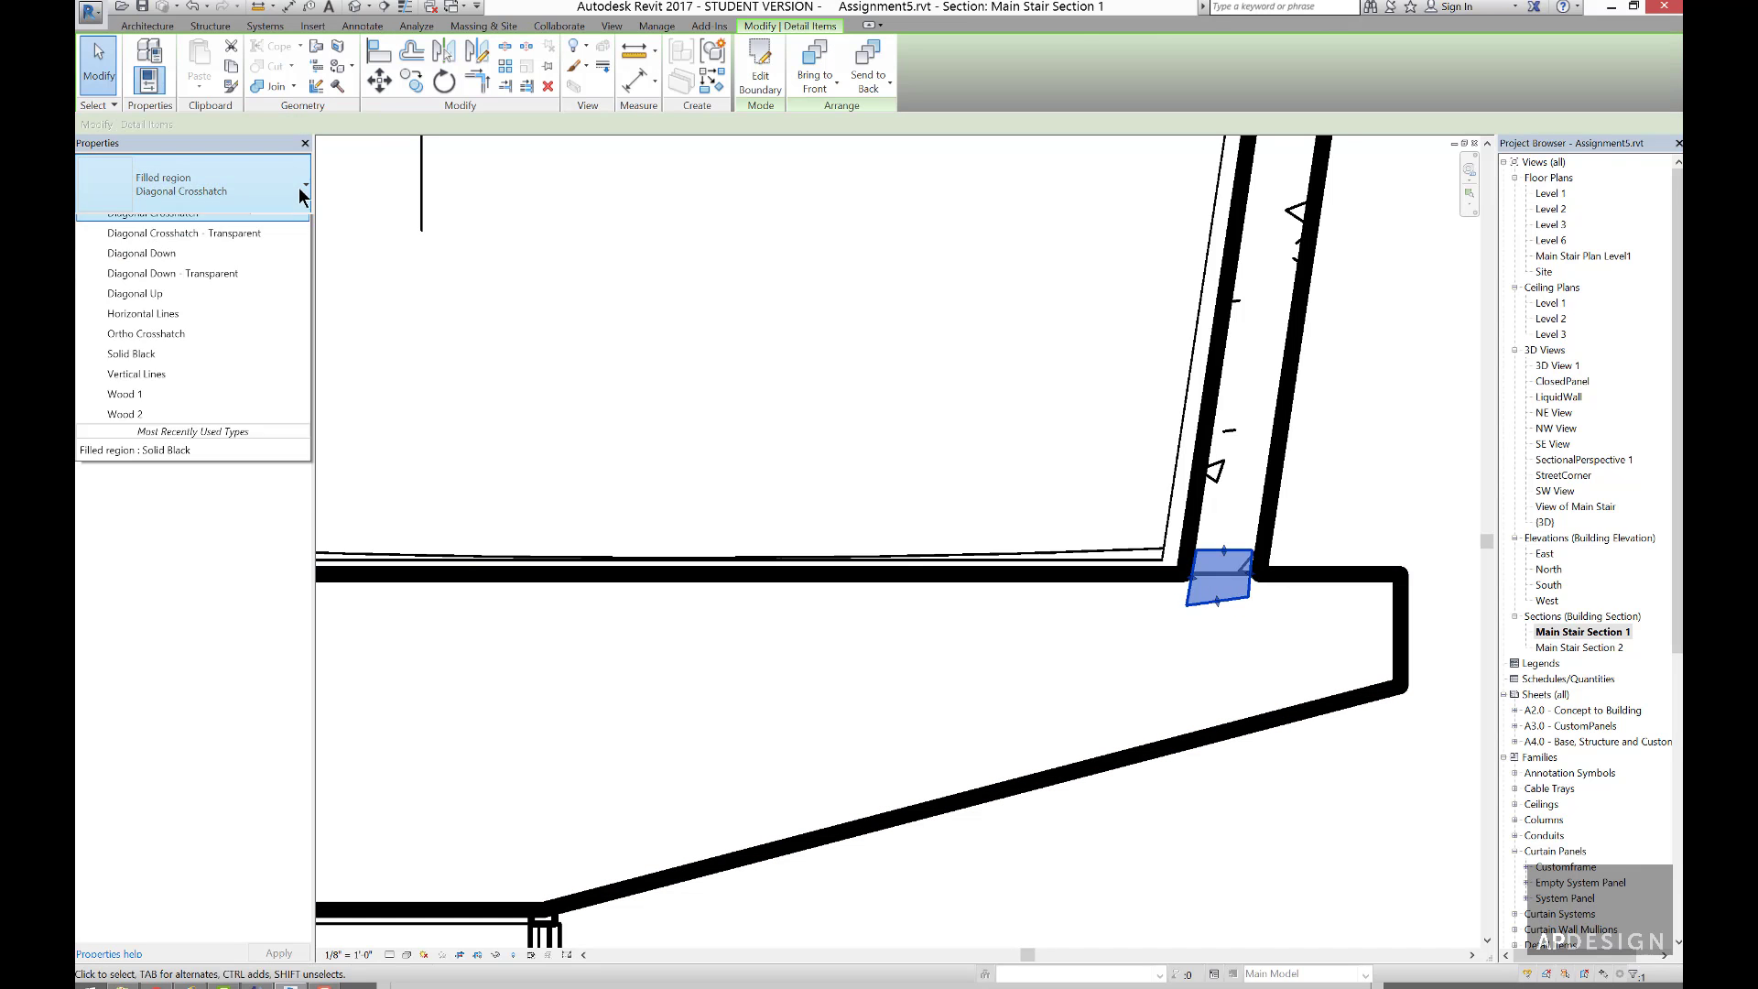
{"action": "left_click", "coordinate": [247, 407]}
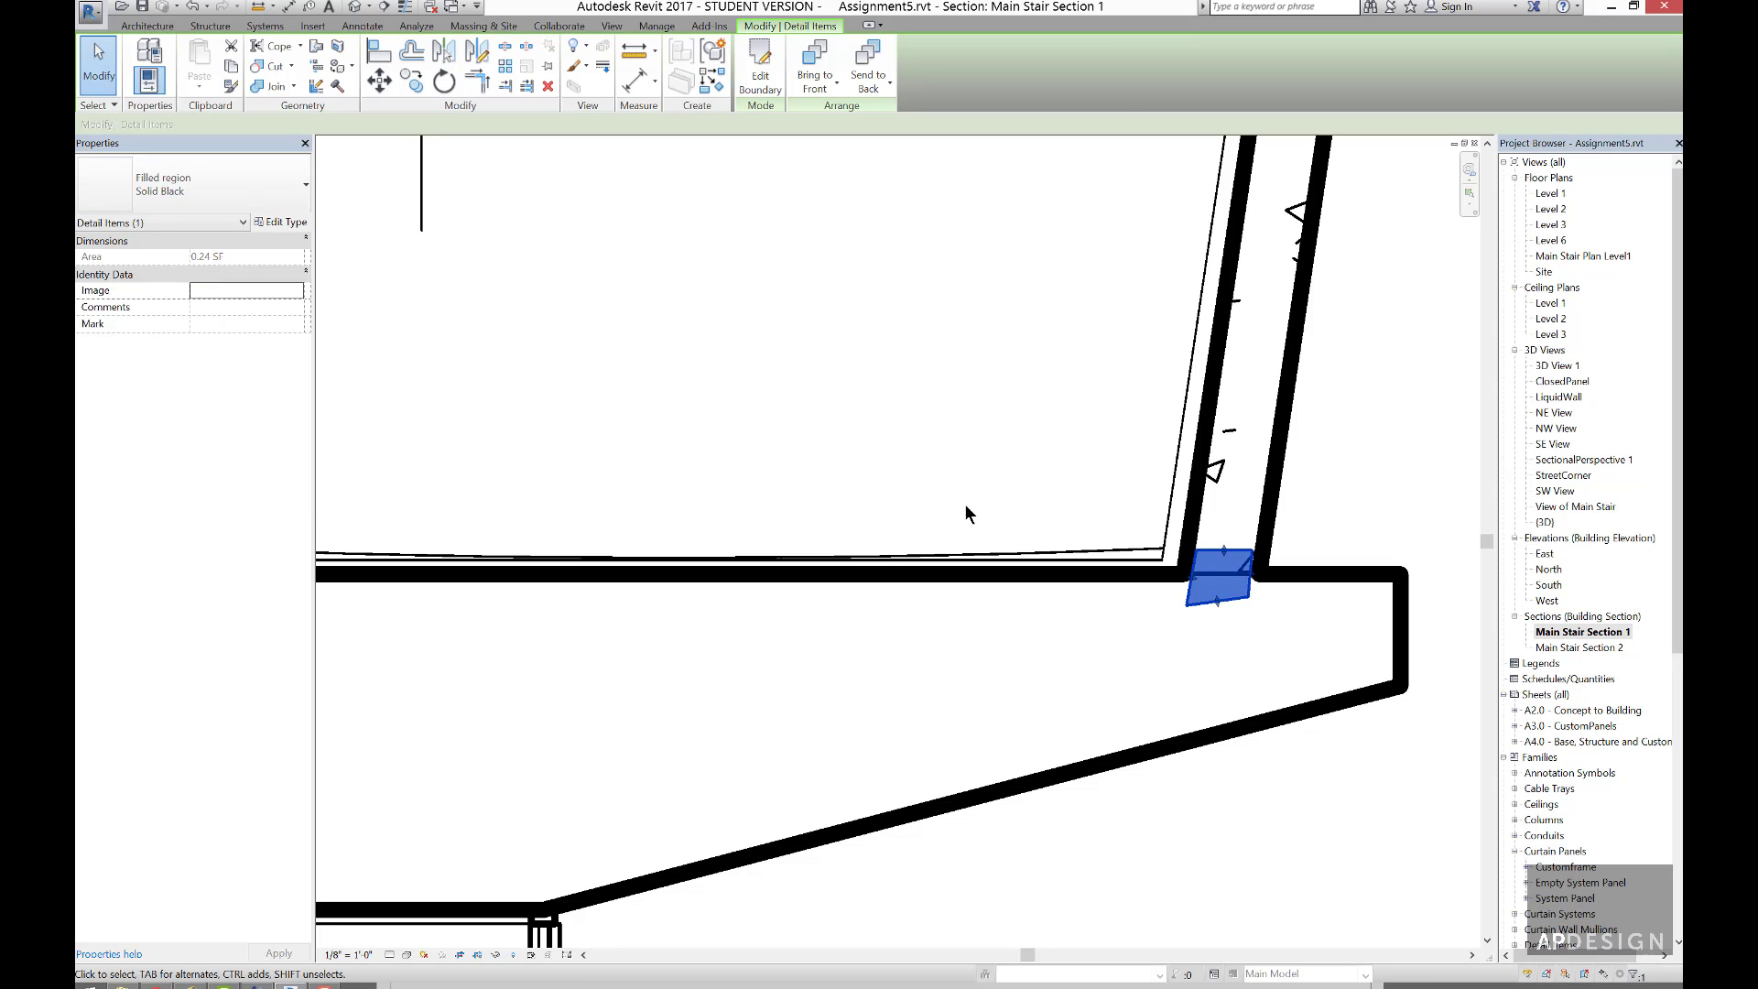
{"action": "left_click", "coordinate": [802, 392]}
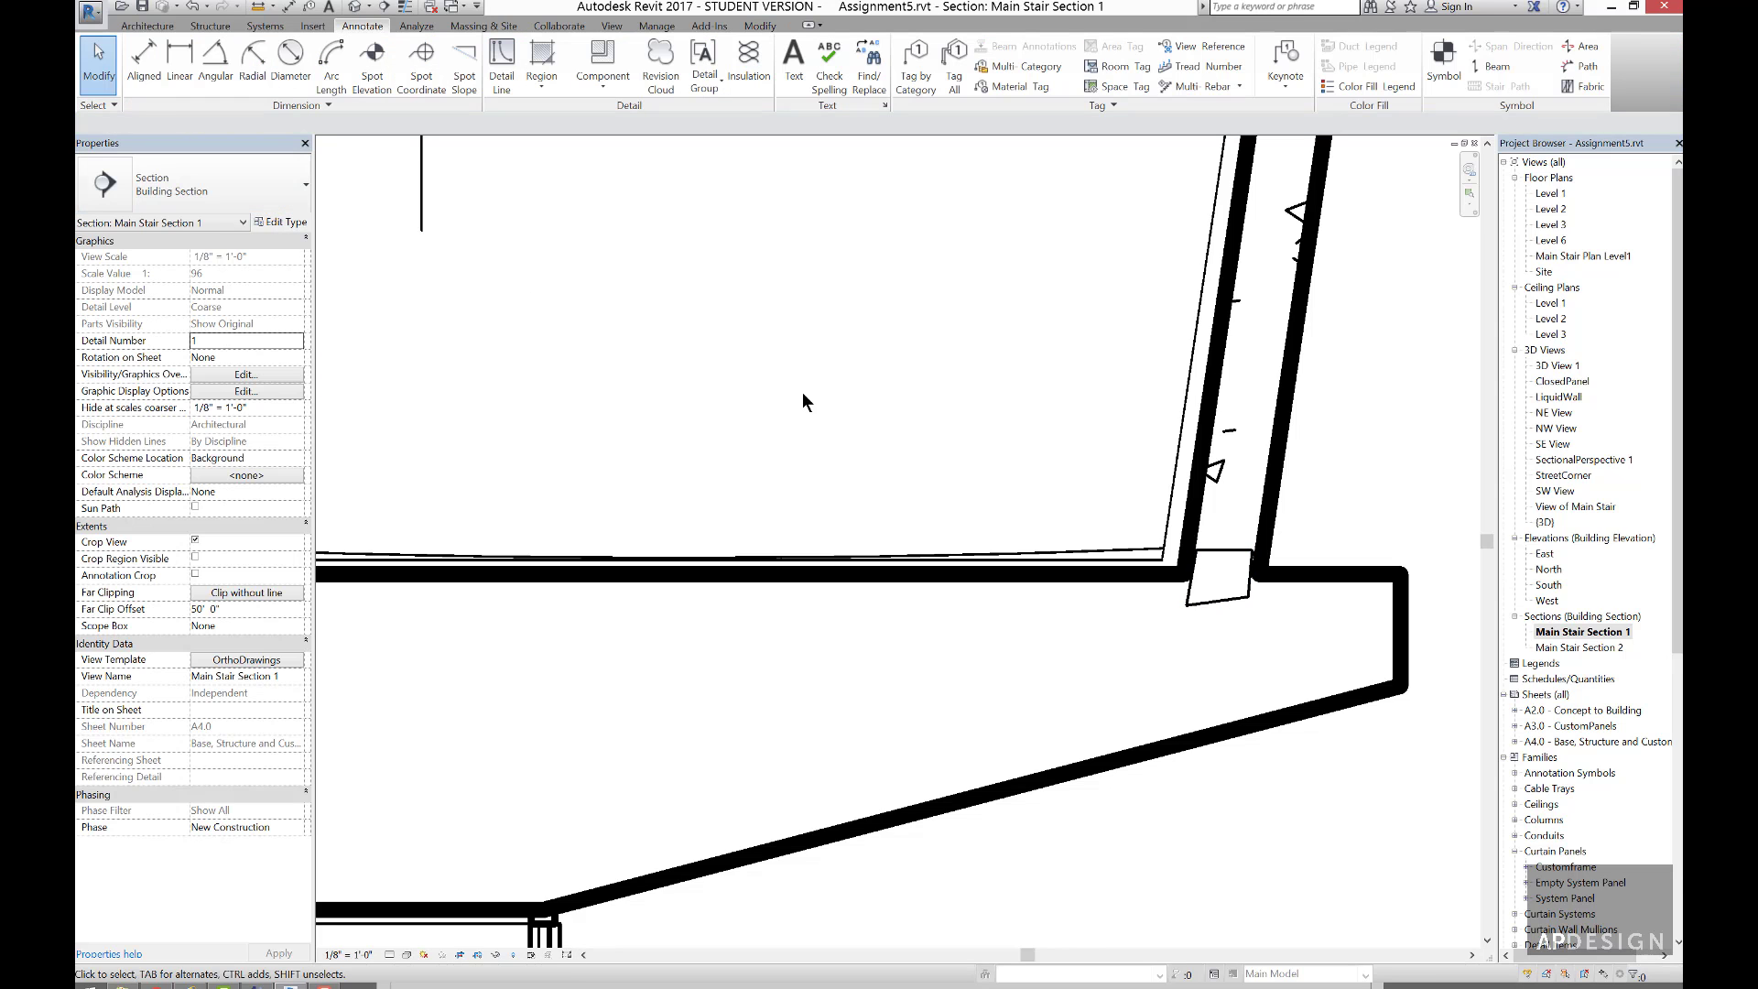
- Duplicate the small filled region's type as Solid White and apply the new type to the region
{"action": "left_click", "coordinate": [1218, 582]}
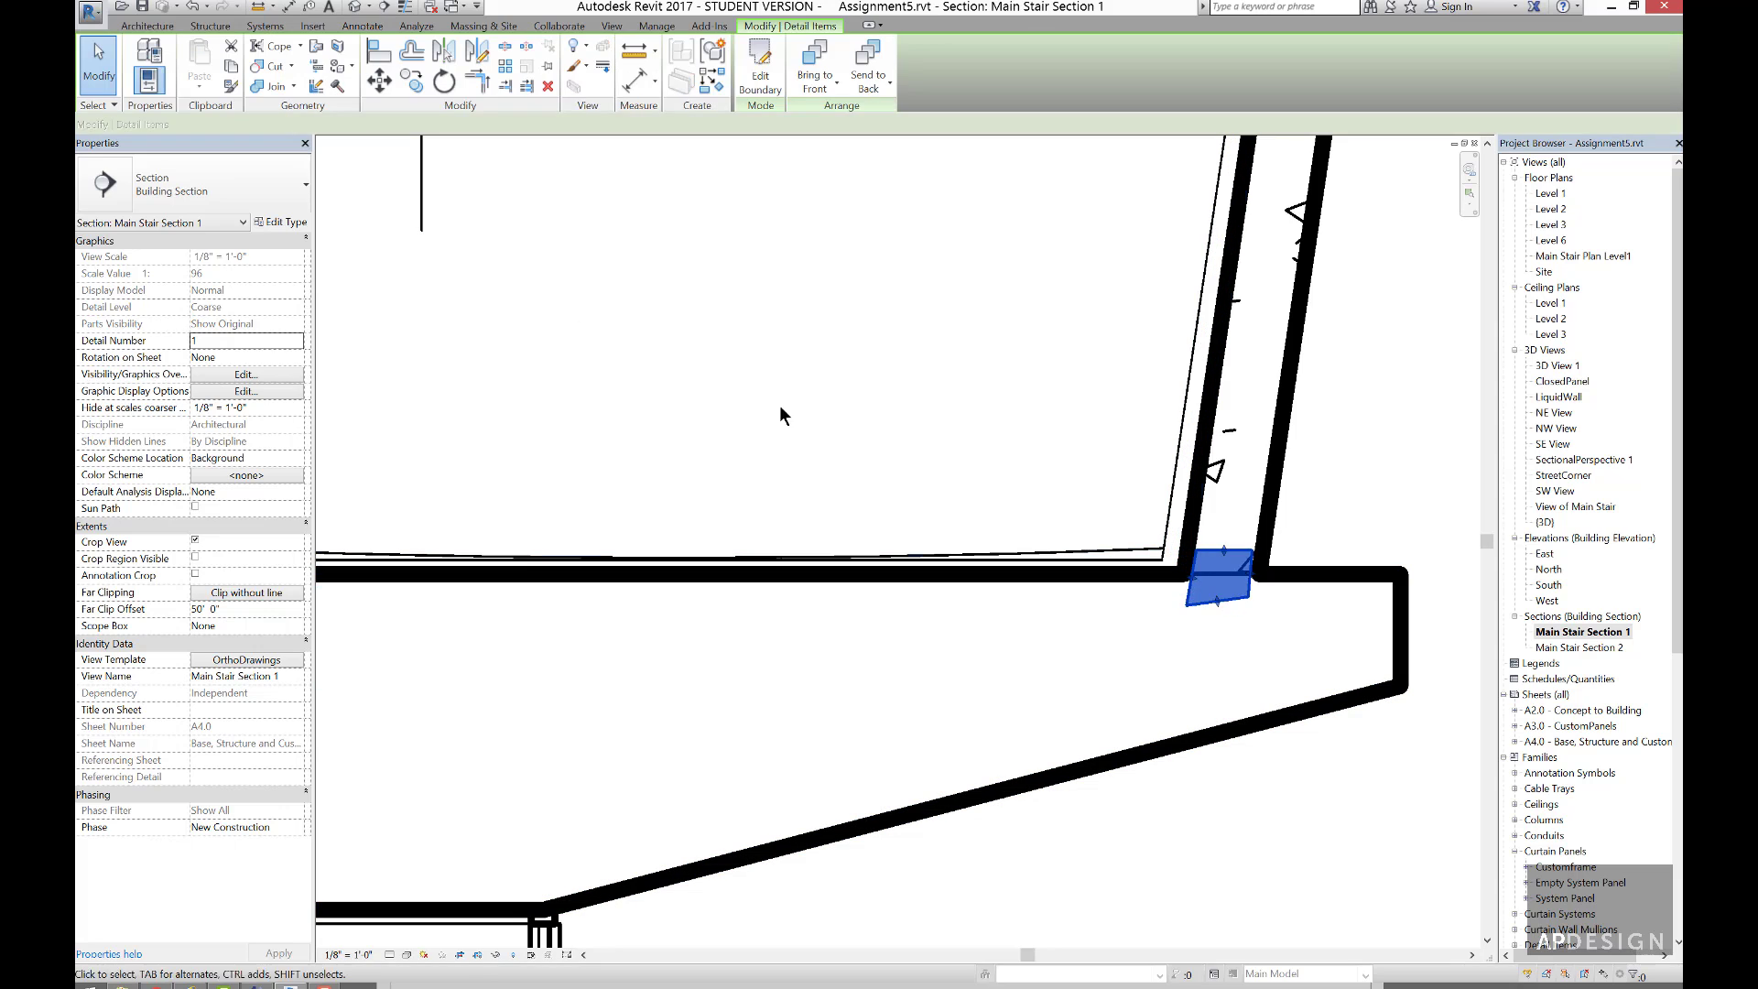
{"action": "left_click", "coordinate": [271, 221]}
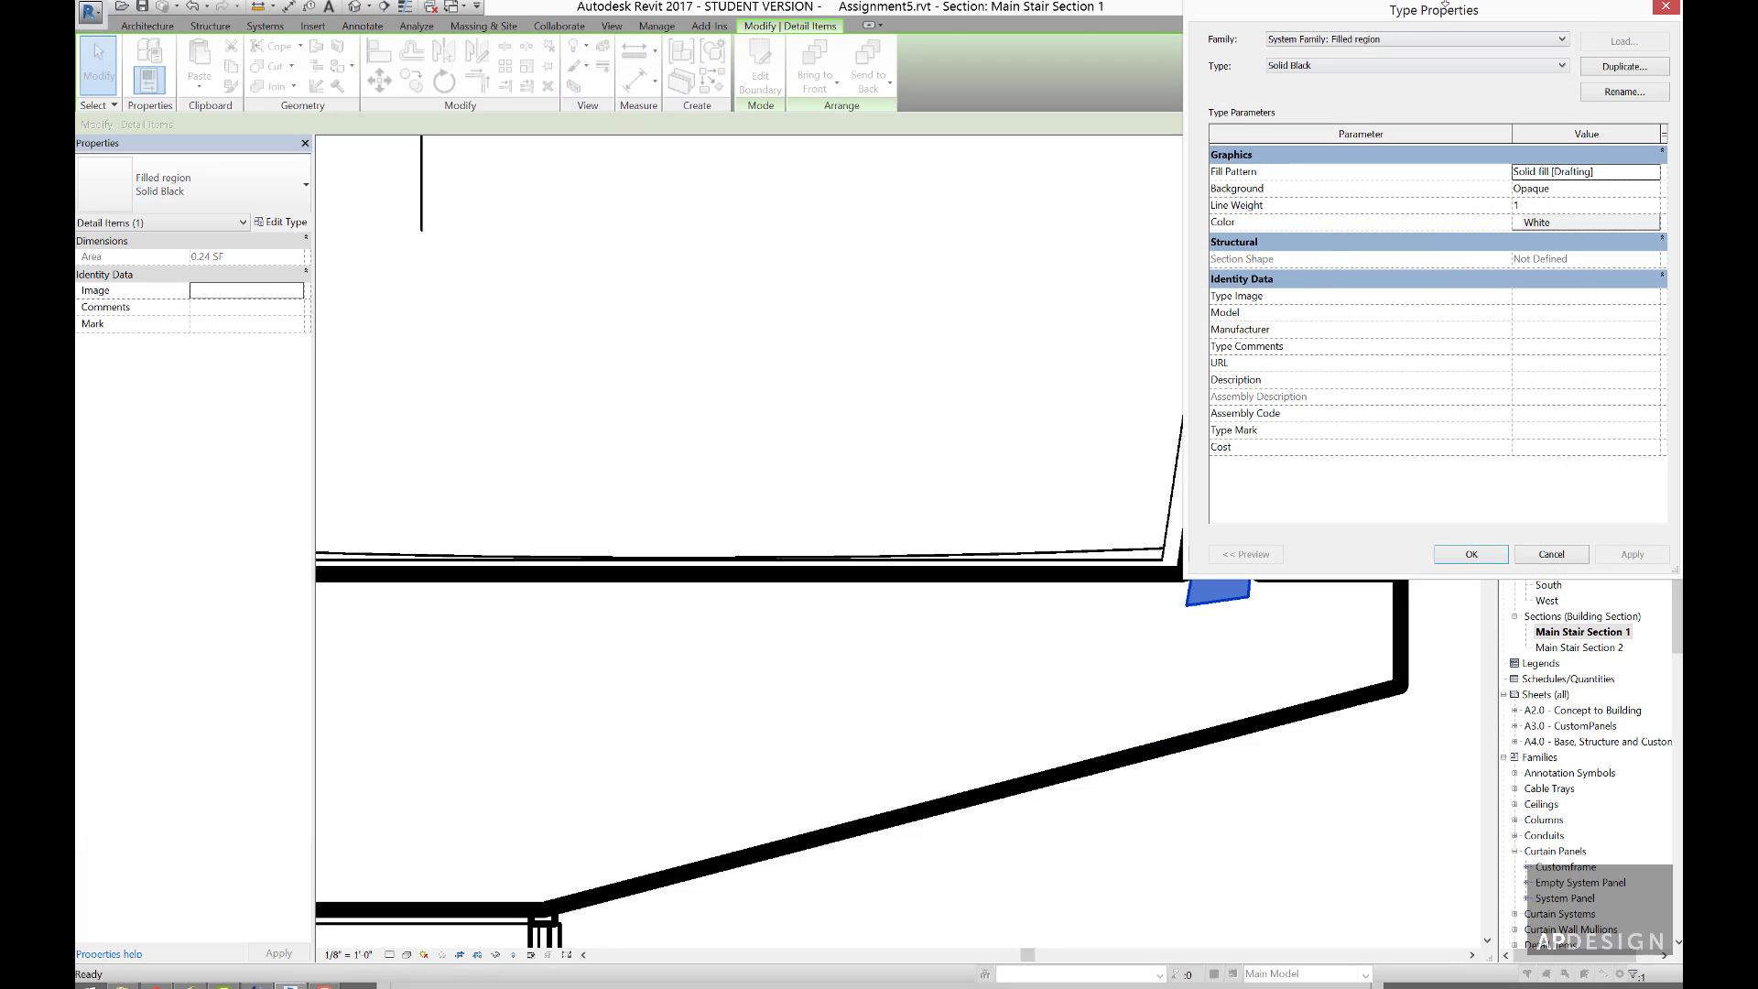
{"action": "left_click_drag", "start_coordinate": [1440, 14], "coordinate": [927, 134]}
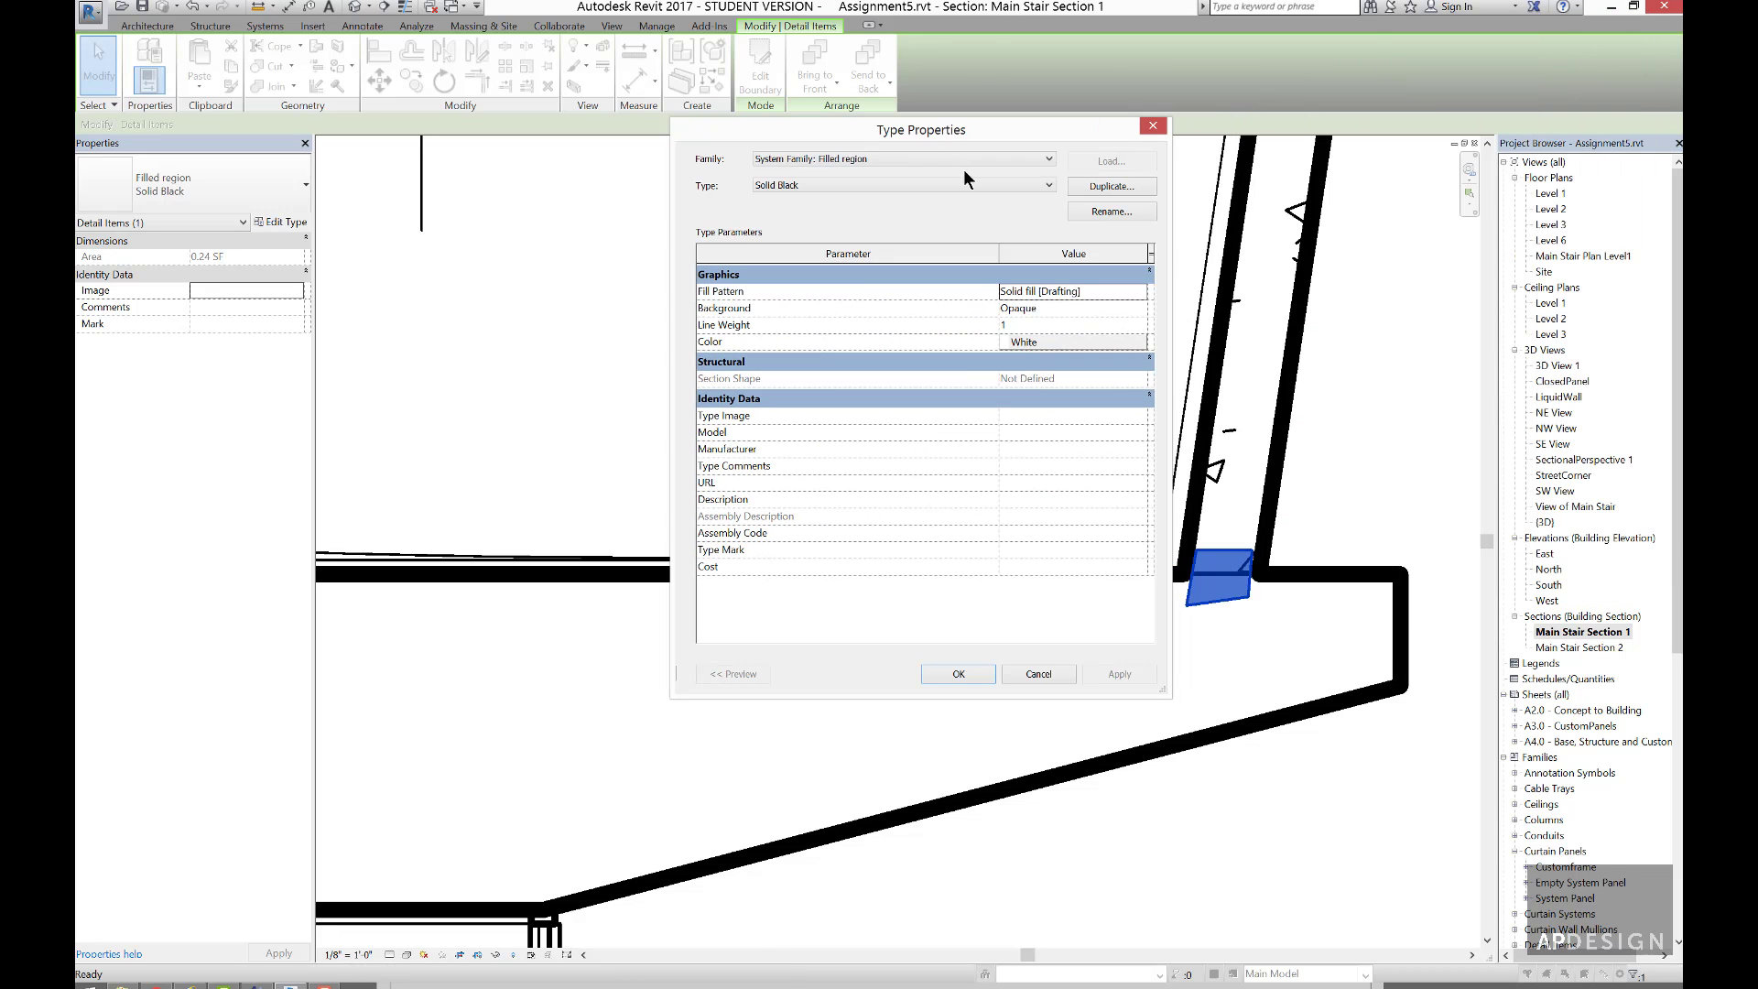
{"action": "left_click", "coordinate": [1110, 187]}
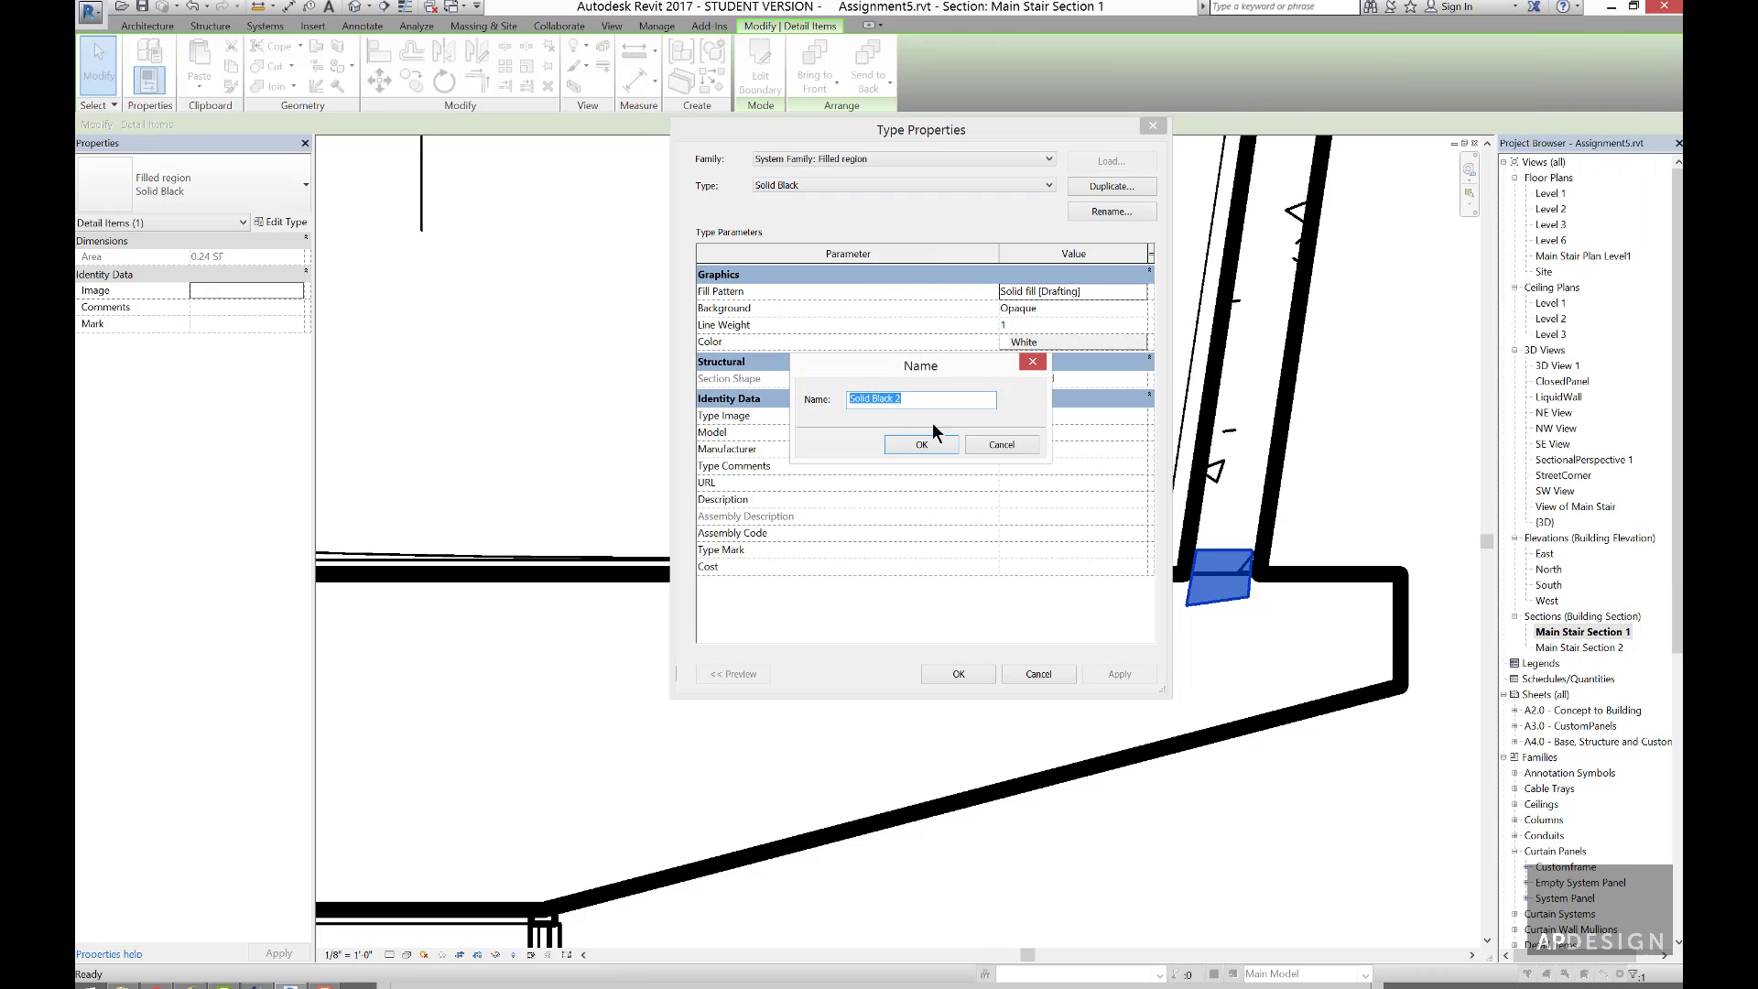
{"action": "left_click_drag", "start_coordinate": [909, 401], "coordinate": [874, 400]}
{"action": "left_click", "coordinate": [912, 443]}
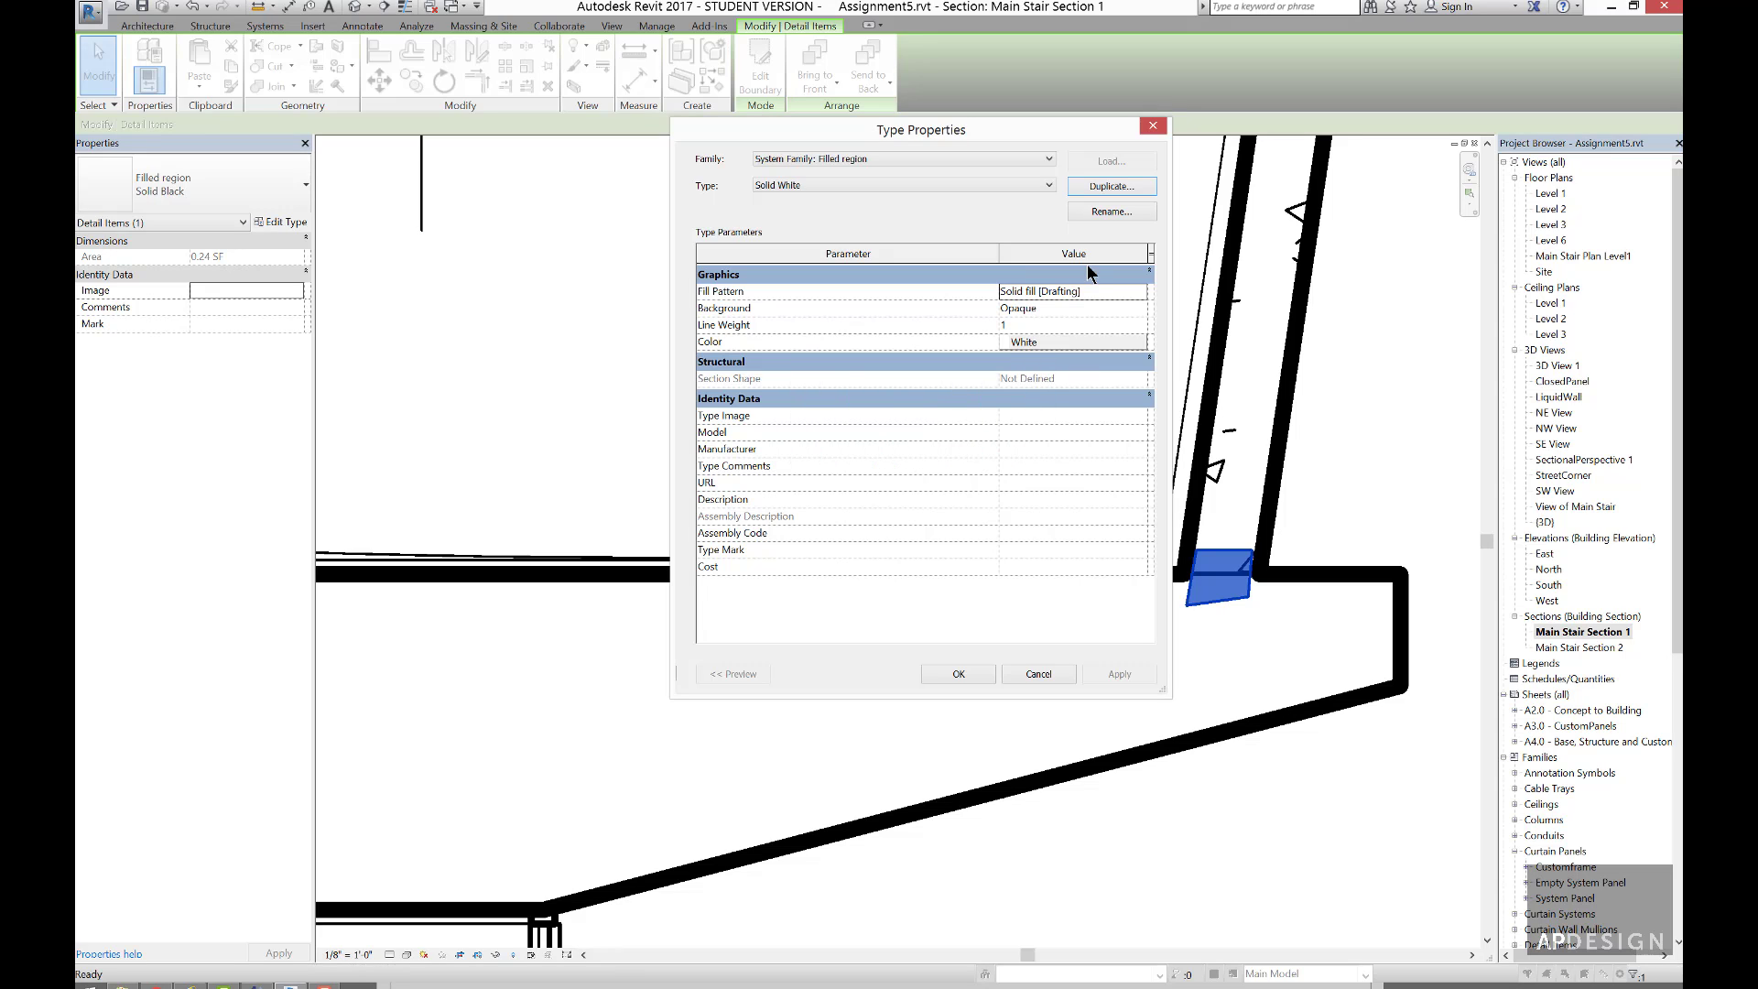
{"action": "left_click", "coordinate": [1222, 626]}
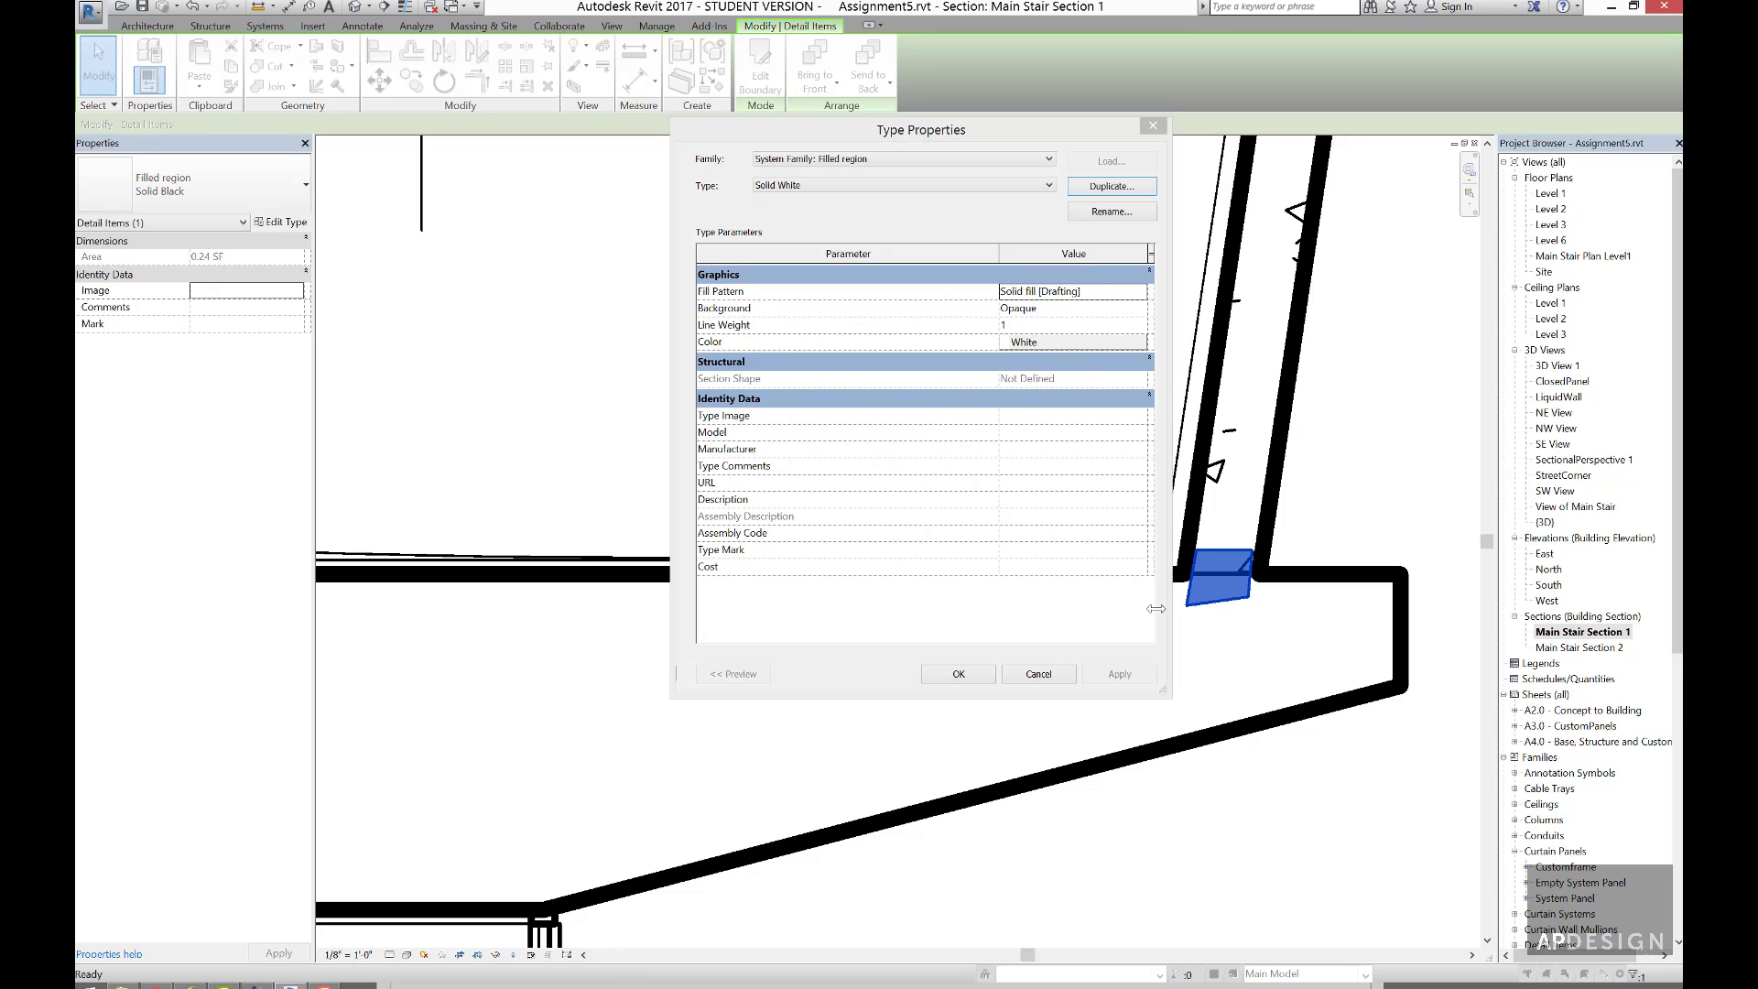
{"action": "left_click", "coordinate": [958, 674]}
- Set all four boundary lines of the small filled region to <Invisible lines> and finish the boundary edit
{"action": "double_click", "coordinate": [1220, 575]}
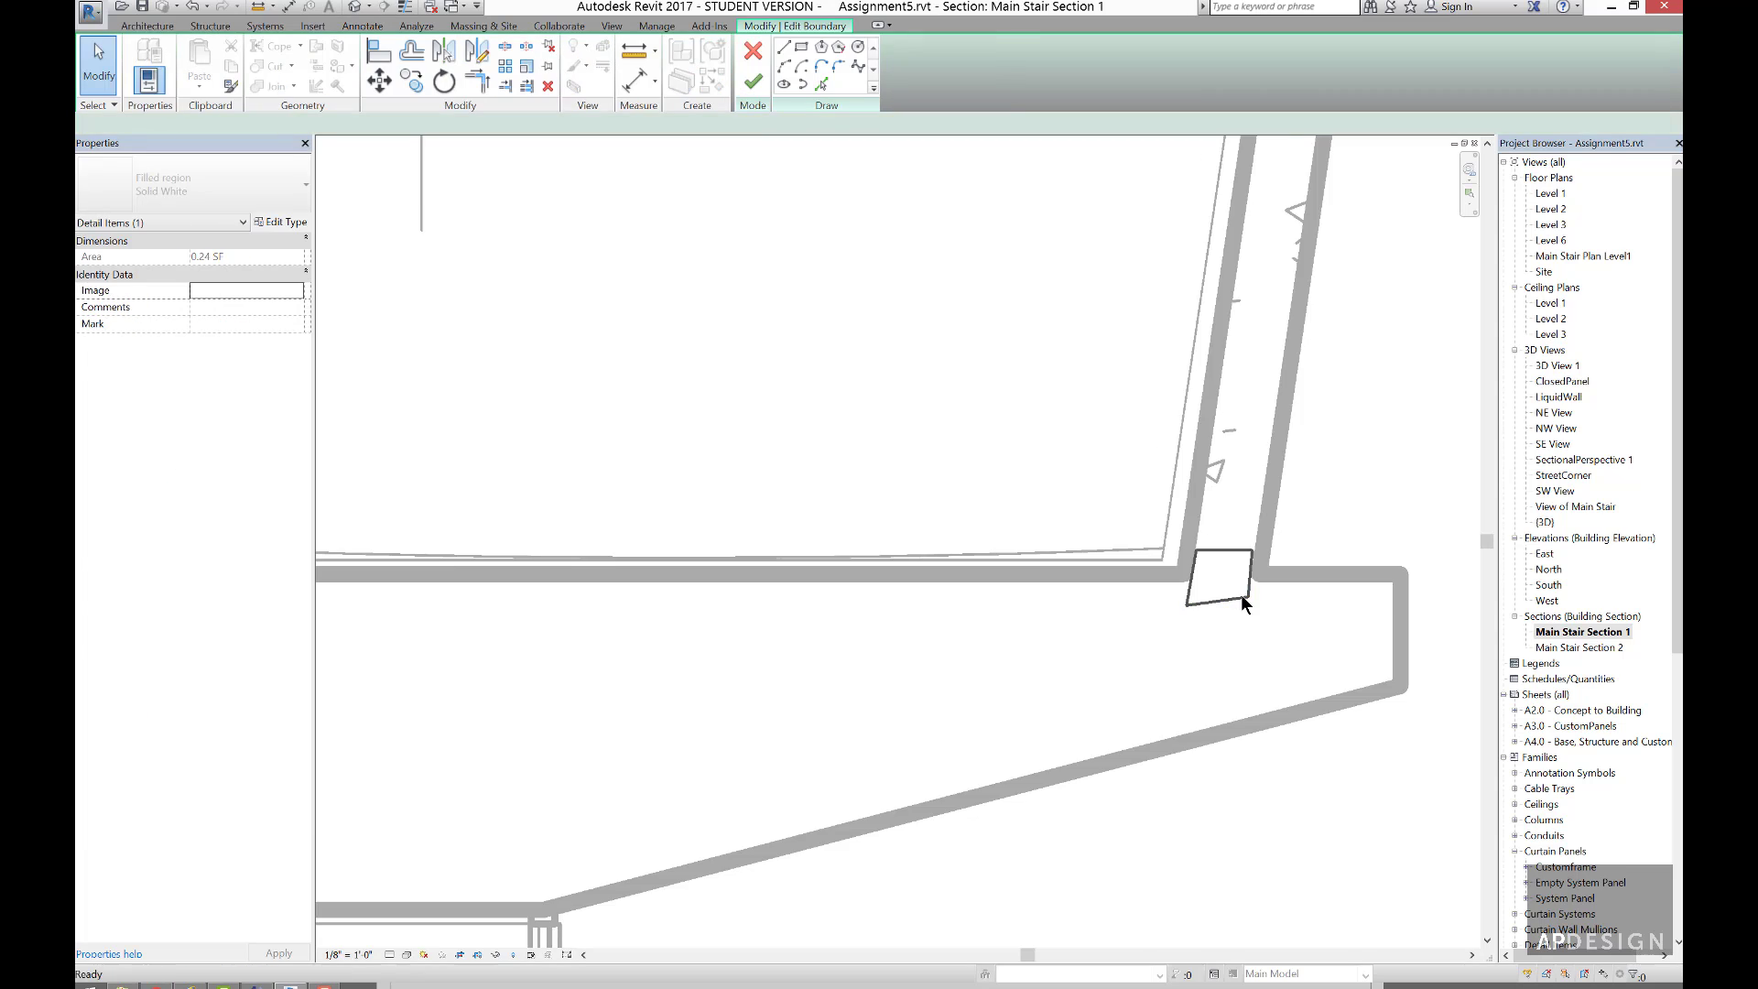
{"action": "left_click", "coordinate": [1222, 599]}
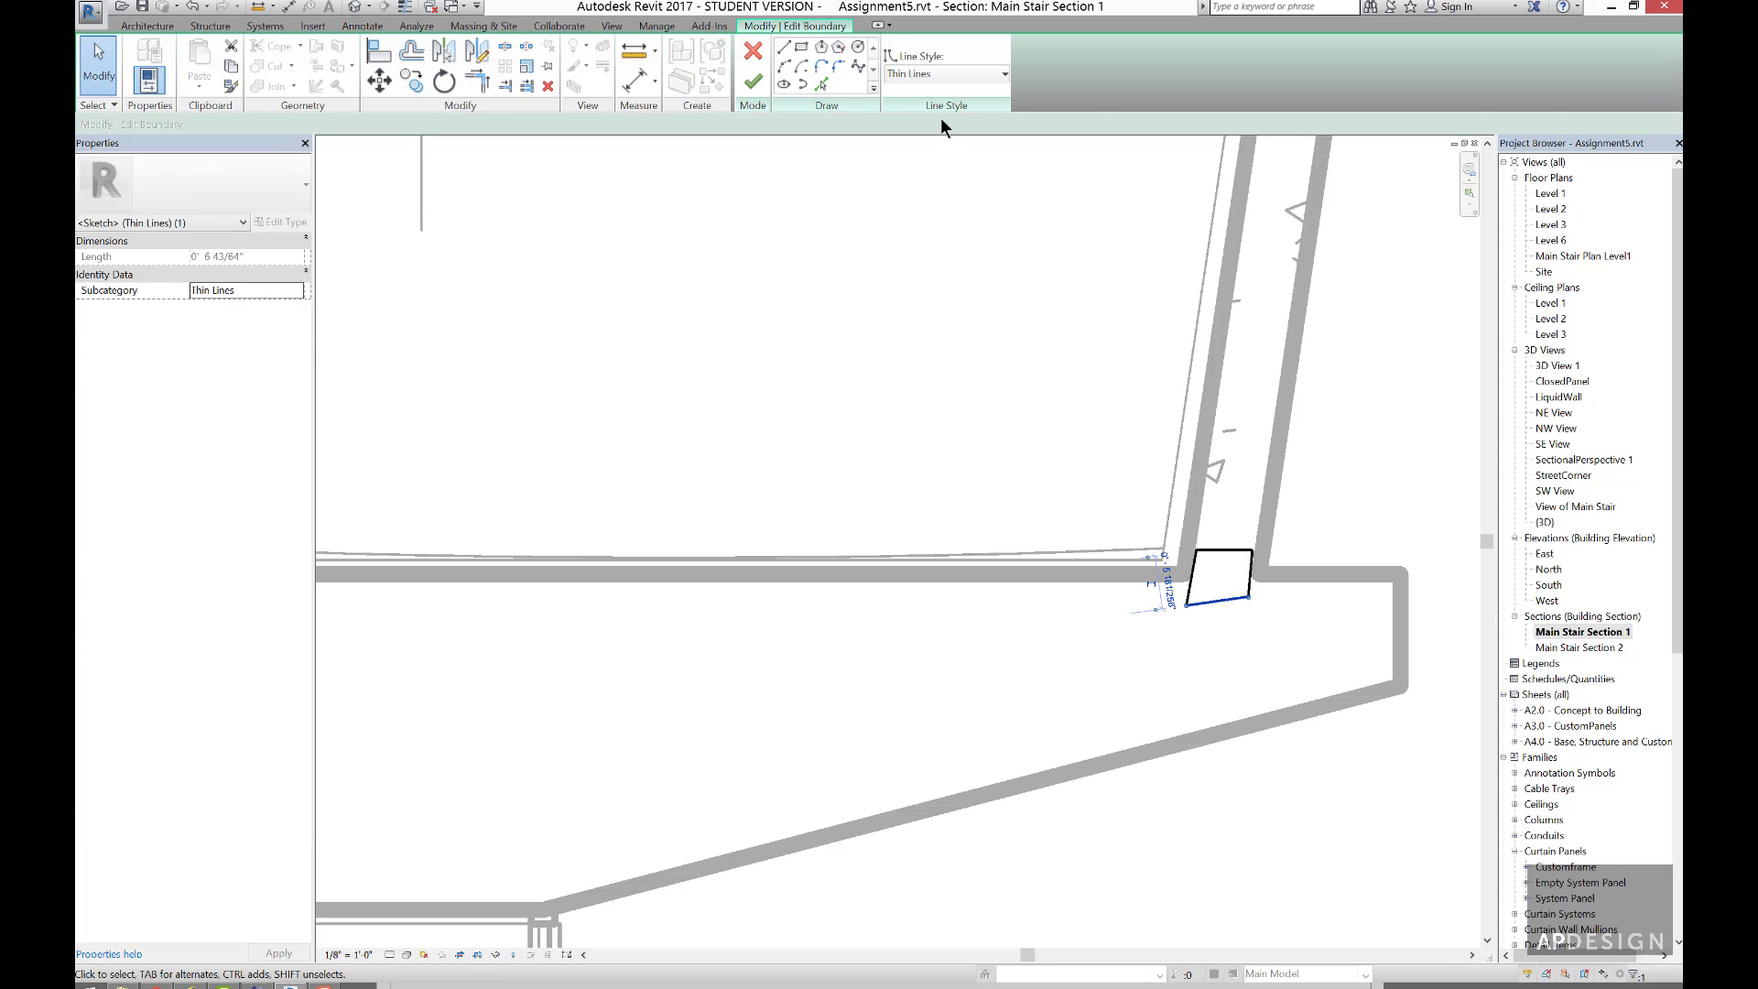
{"action": "key", "text": "Tab"}
{"action": "left_click", "coordinate": [1197, 575]}
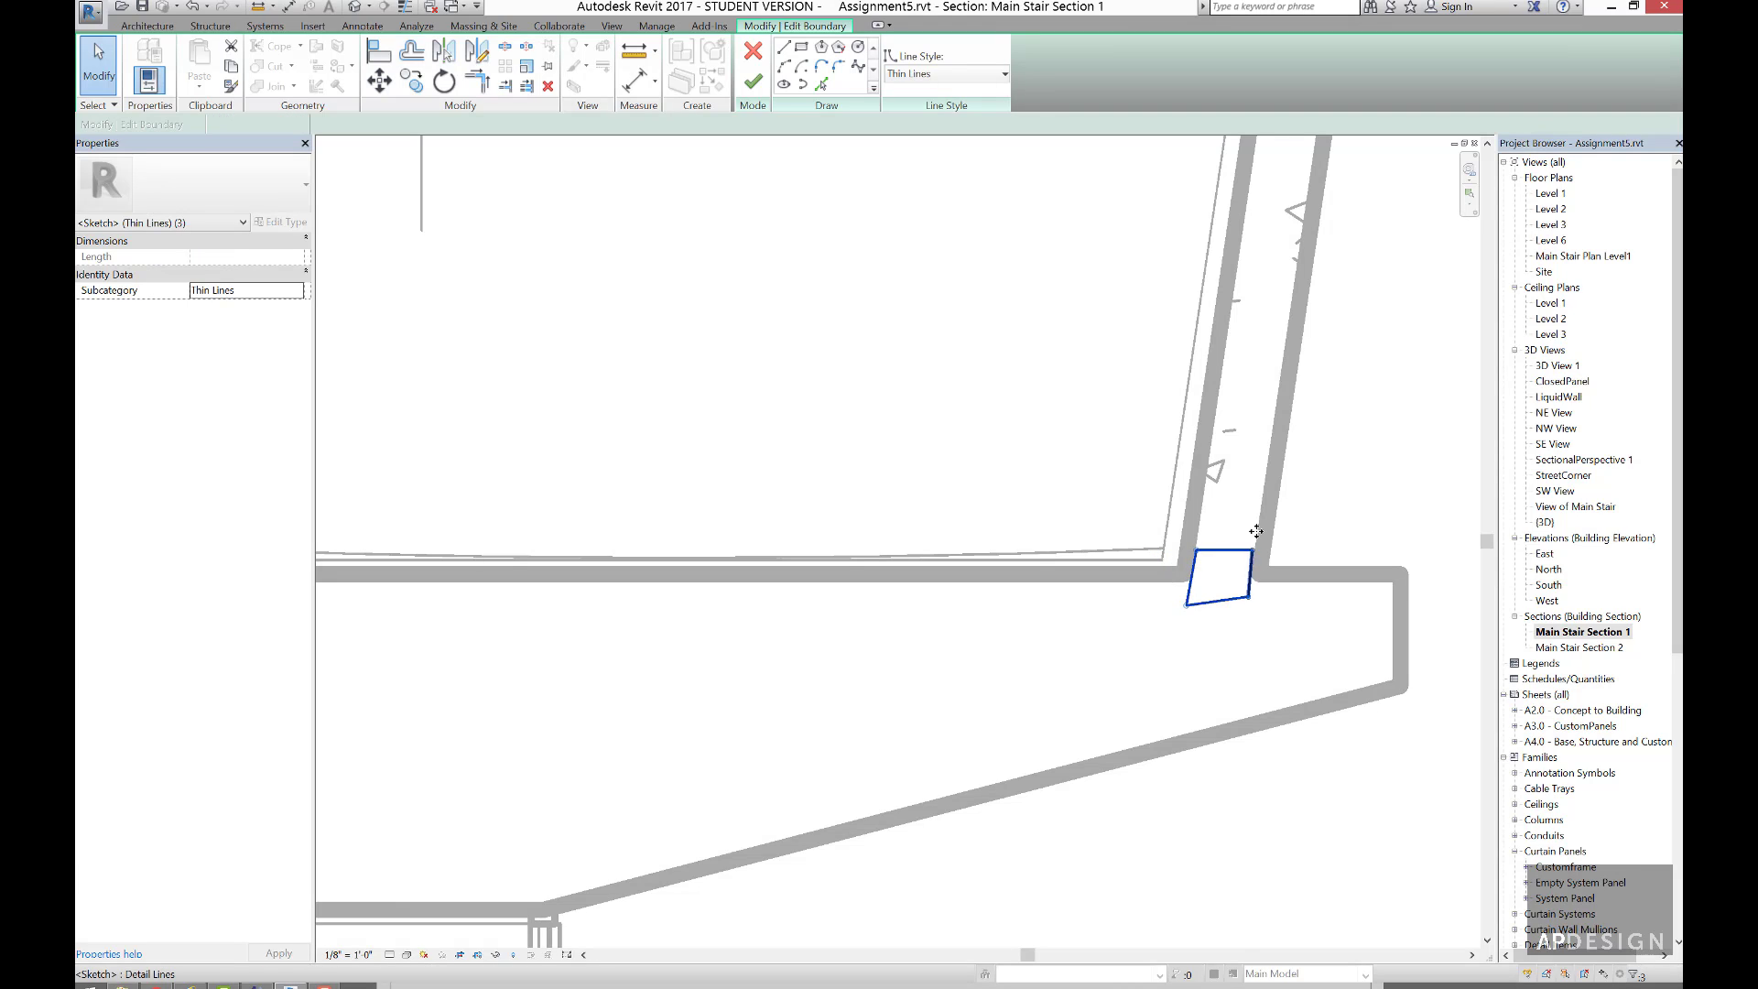
{"action": "left_click", "coordinate": [1003, 74]}
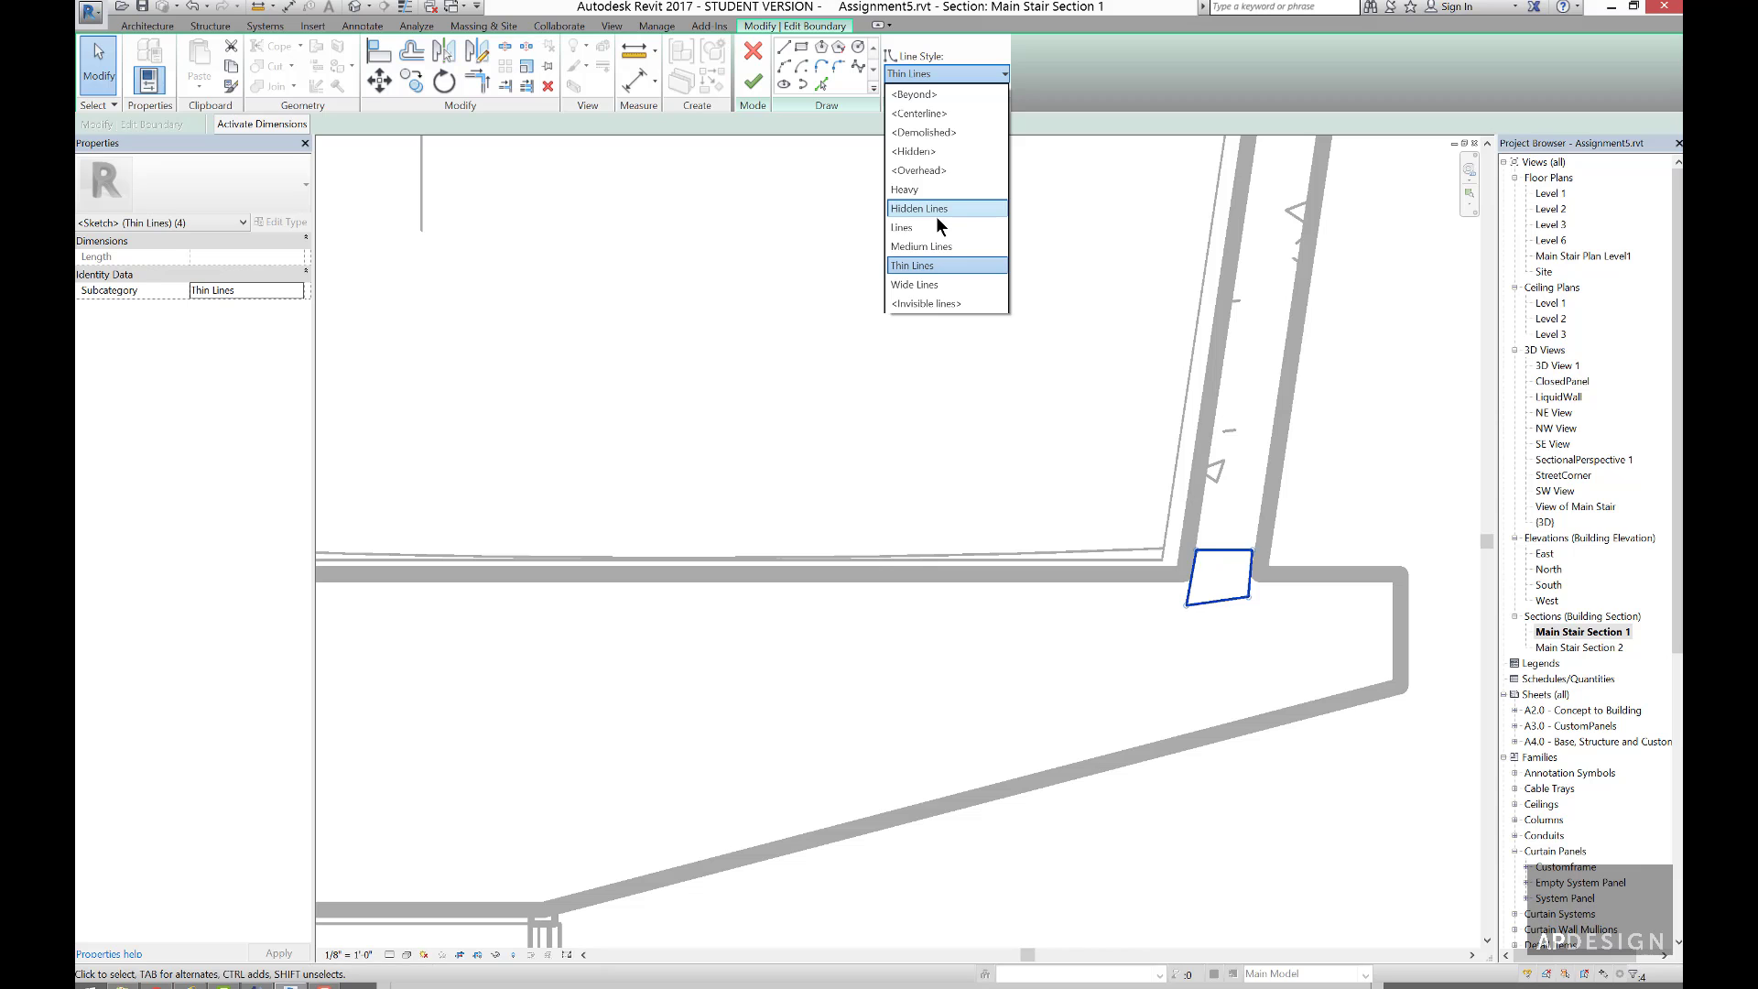
{"action": "left_click", "coordinate": [930, 303]}
{"action": "left_click", "coordinate": [753, 81]}
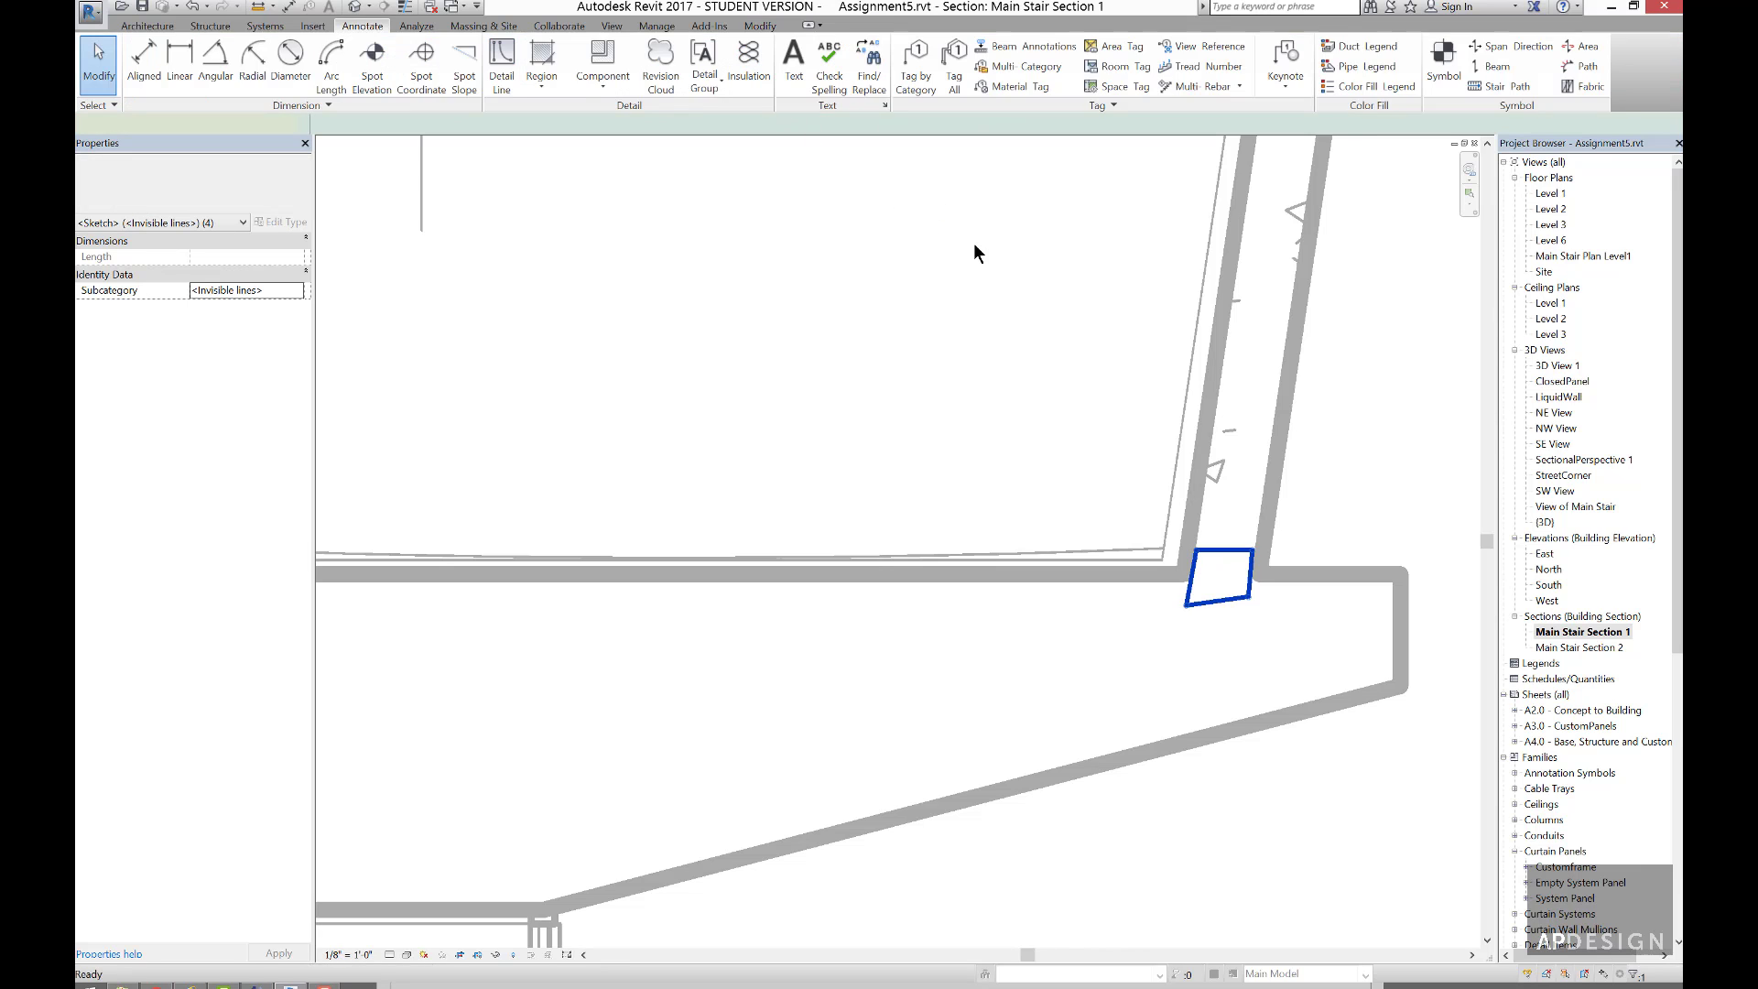
- Create a rectangular filled region along the full length of the ground floor slab, covering its inner joint line
{"action": "scroll", "coordinate": [1204, 435], "scroll_direction": "down", "scroll_amount": 3}
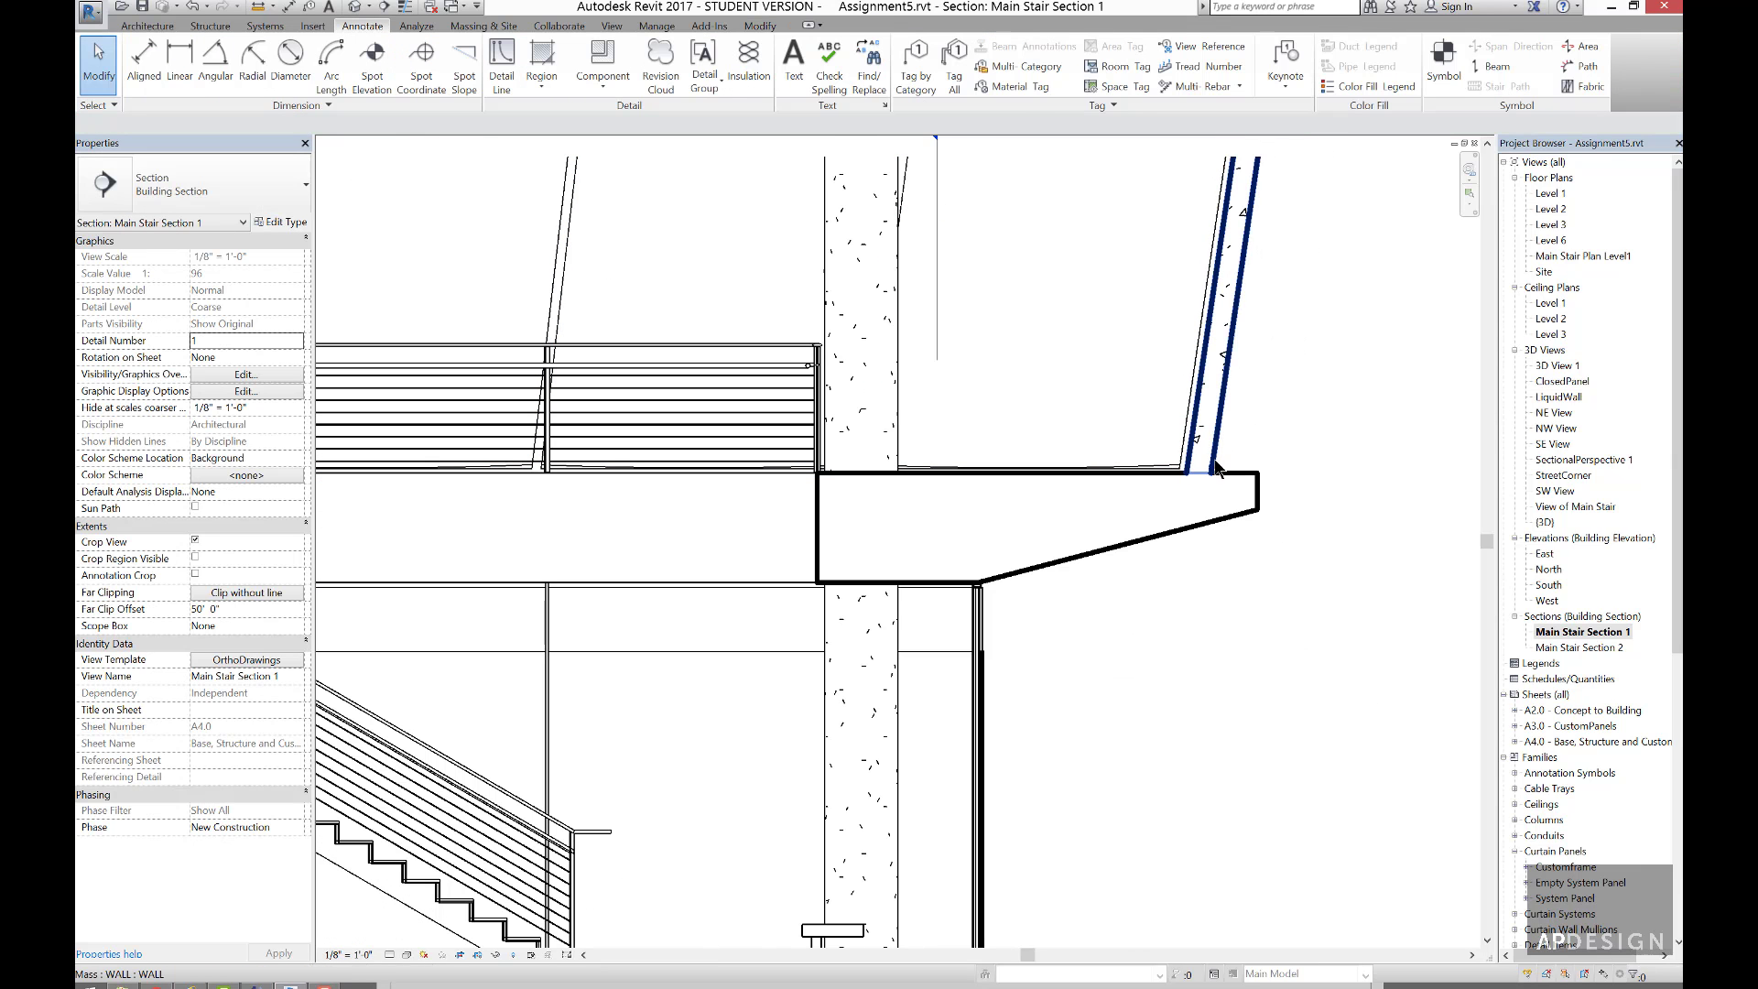
{"action": "scroll", "coordinate": [1255, 427], "scroll_direction": "down", "scroll_amount": 3}
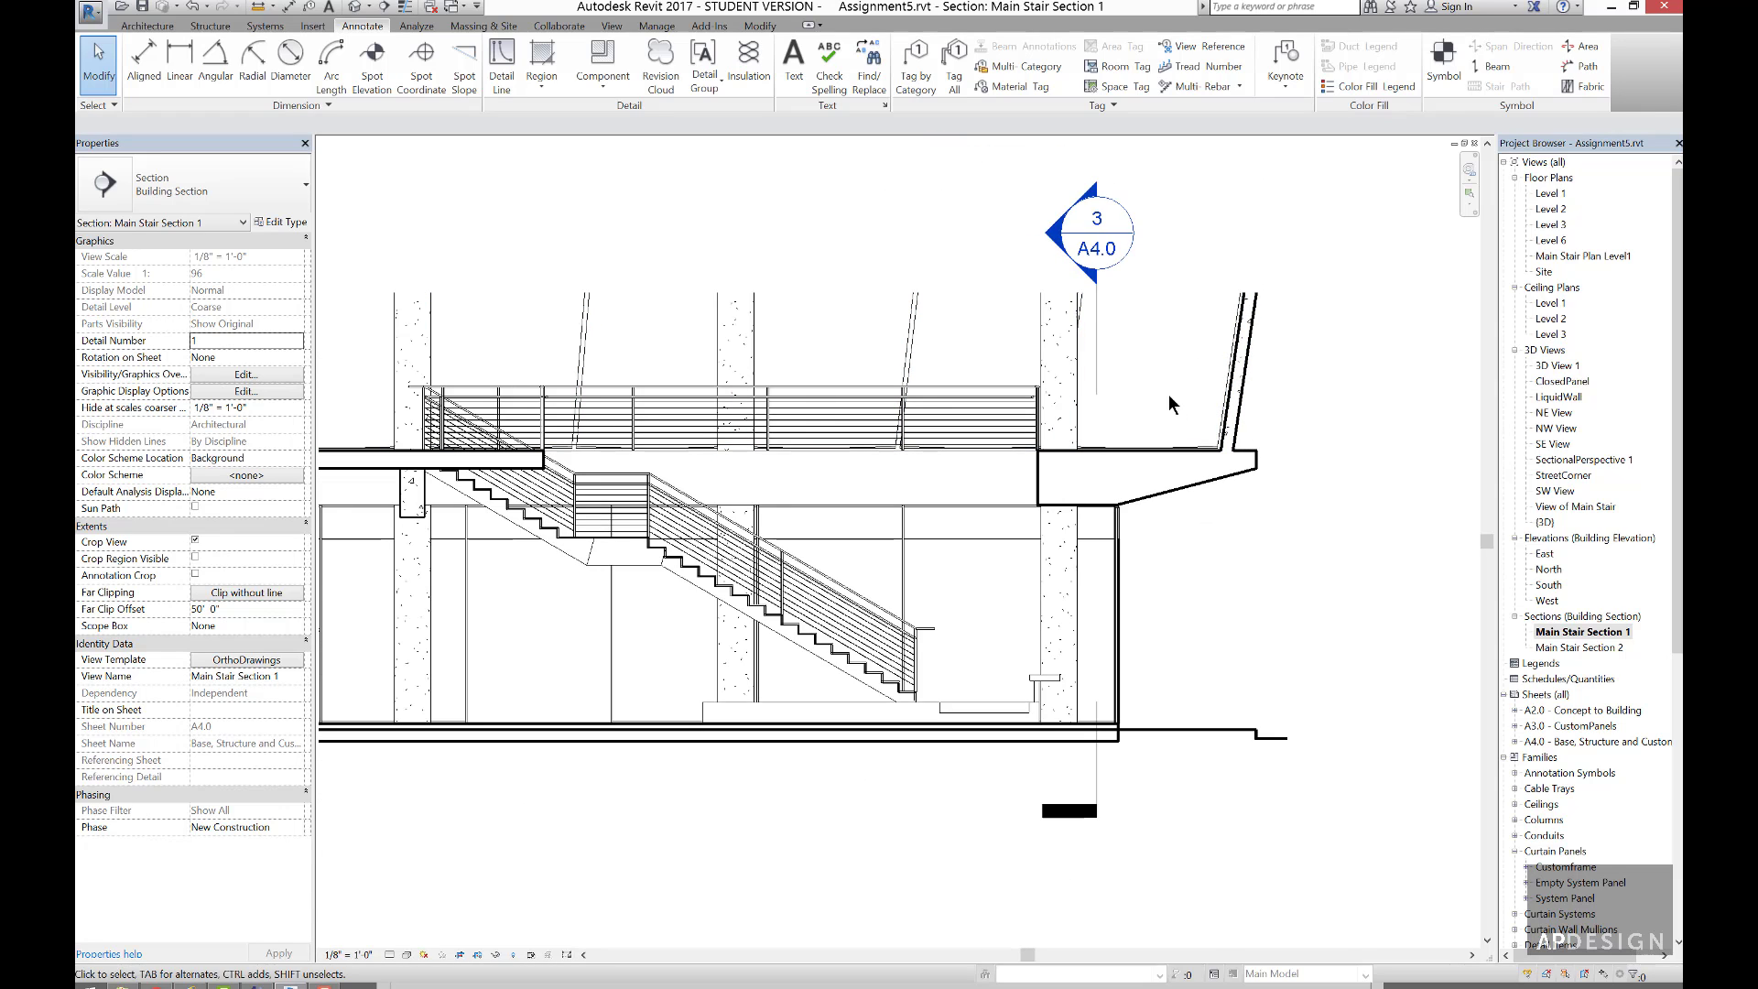
{"action": "scroll", "coordinate": [1169, 394], "scroll_direction": "down", "scroll_amount": 1}
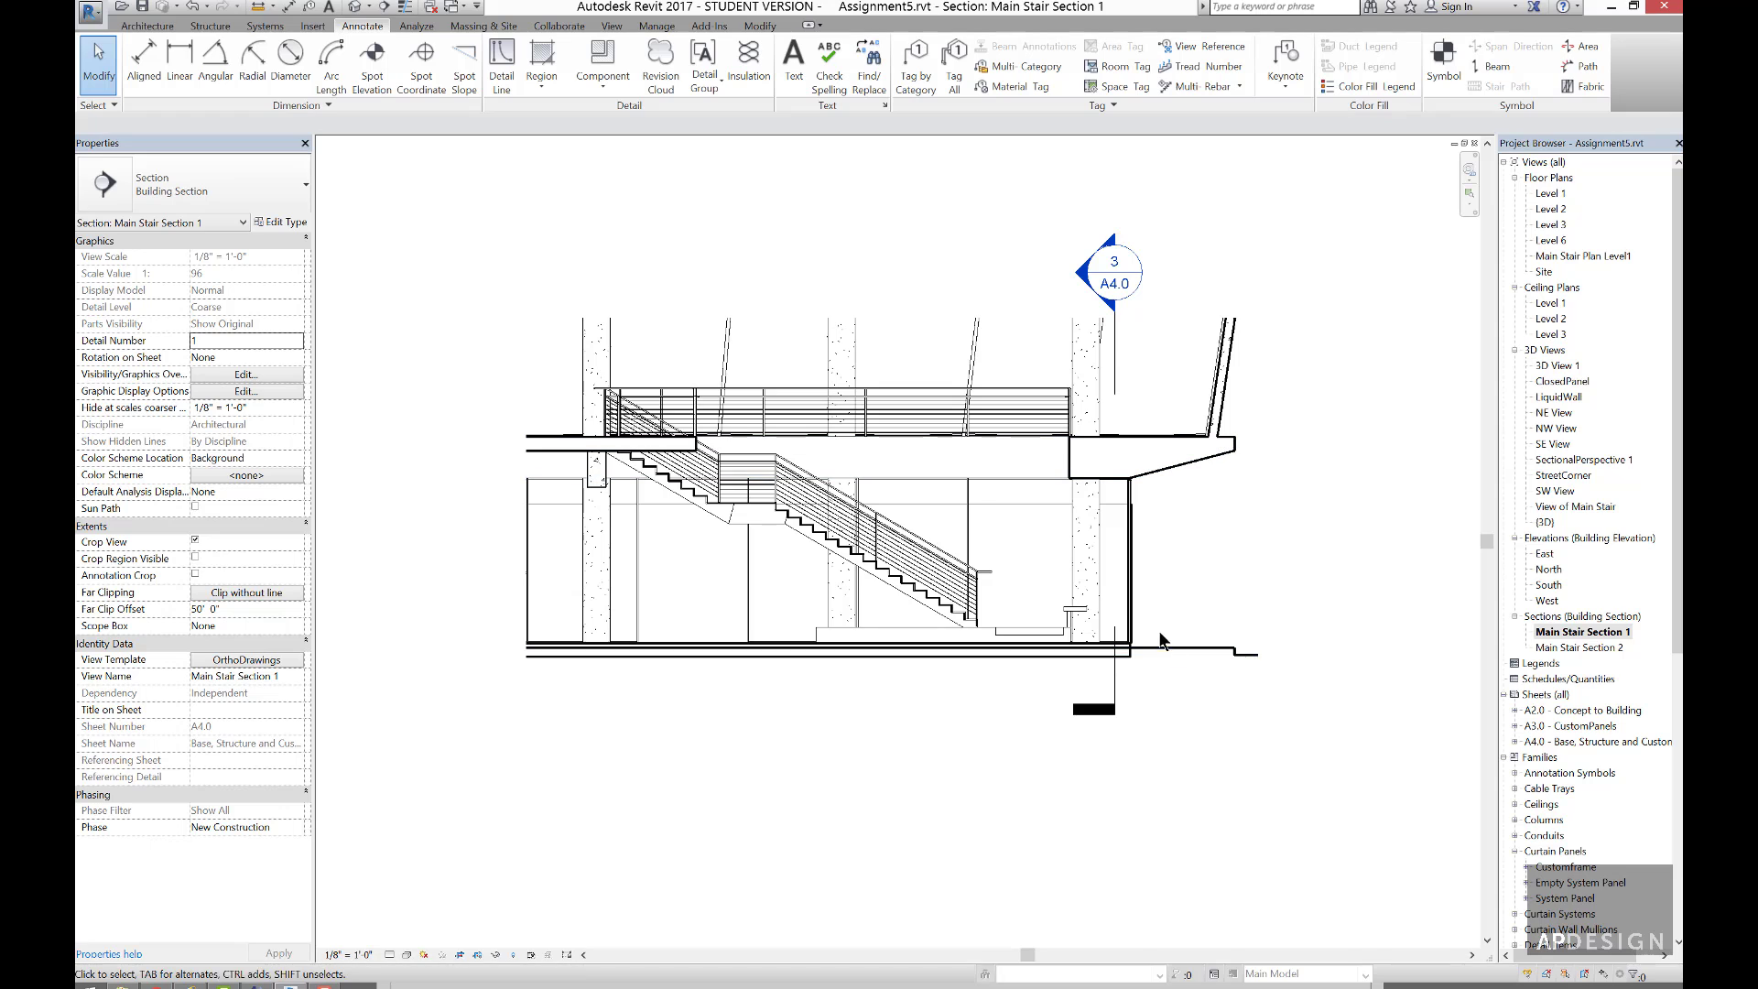
{"action": "scroll", "coordinate": [1123, 663], "scroll_direction": "up", "scroll_amount": 2}
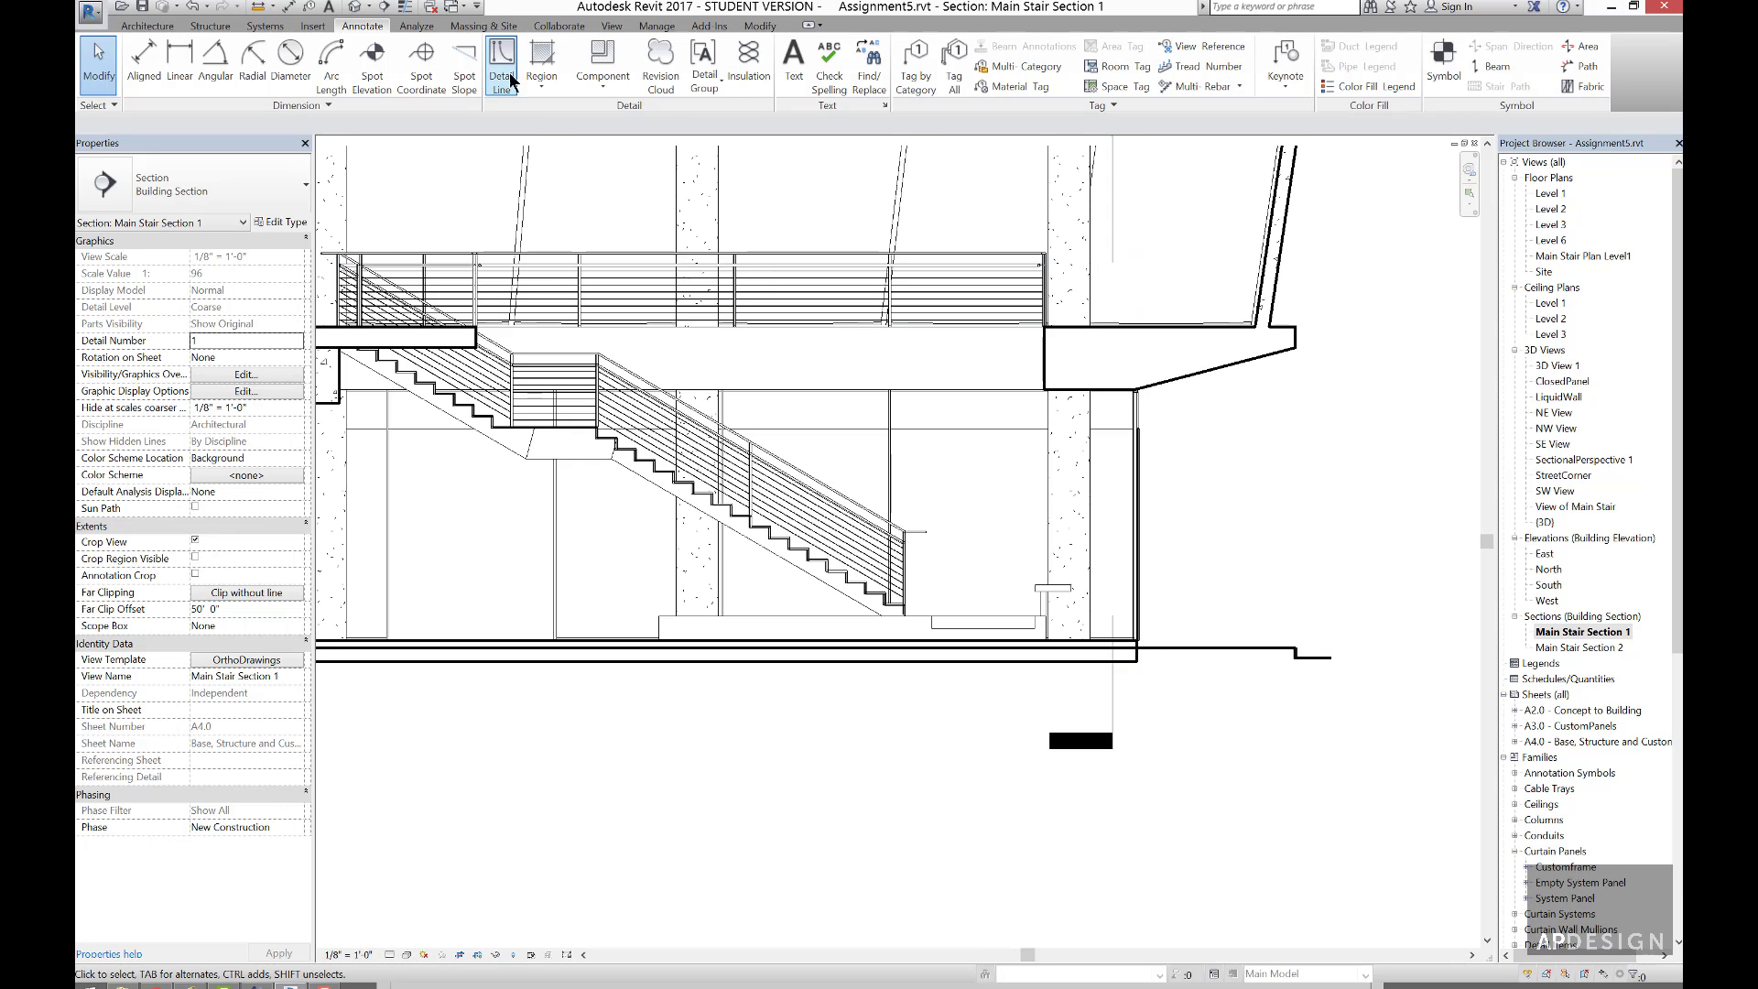
{"action": "left_click", "coordinate": [542, 57]}
{"action": "left_click", "coordinate": [801, 47]}
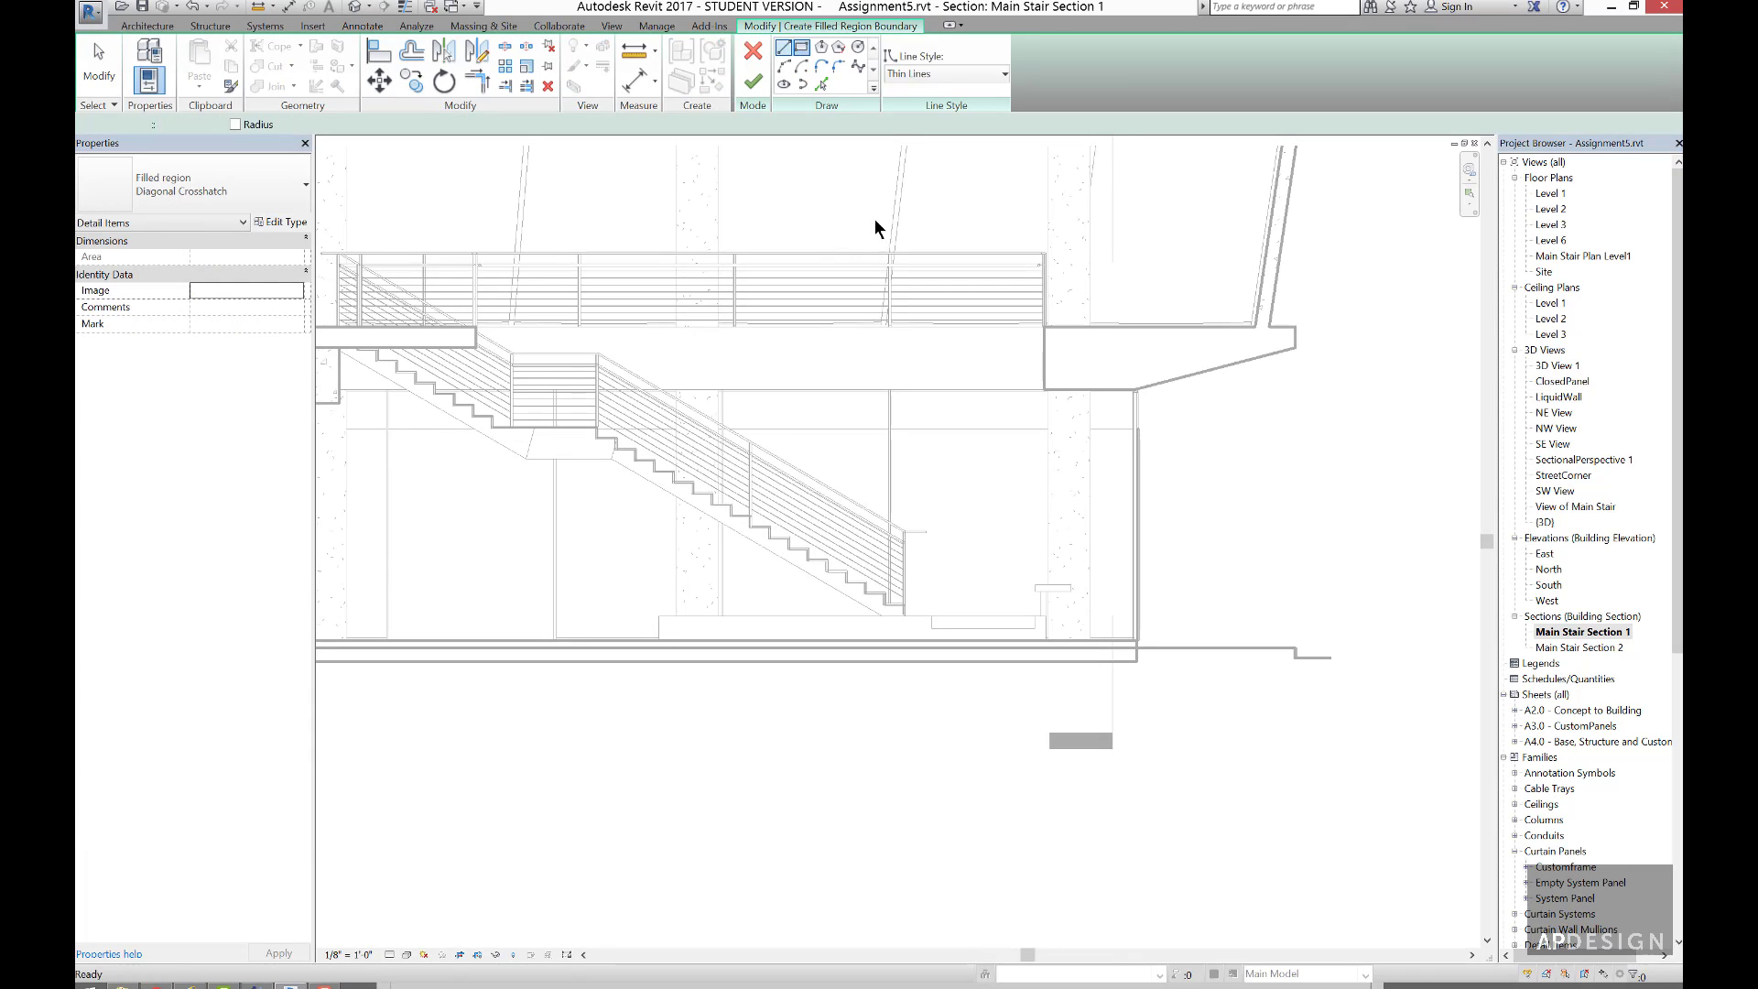
{"action": "left_click", "coordinate": [1135, 660]}
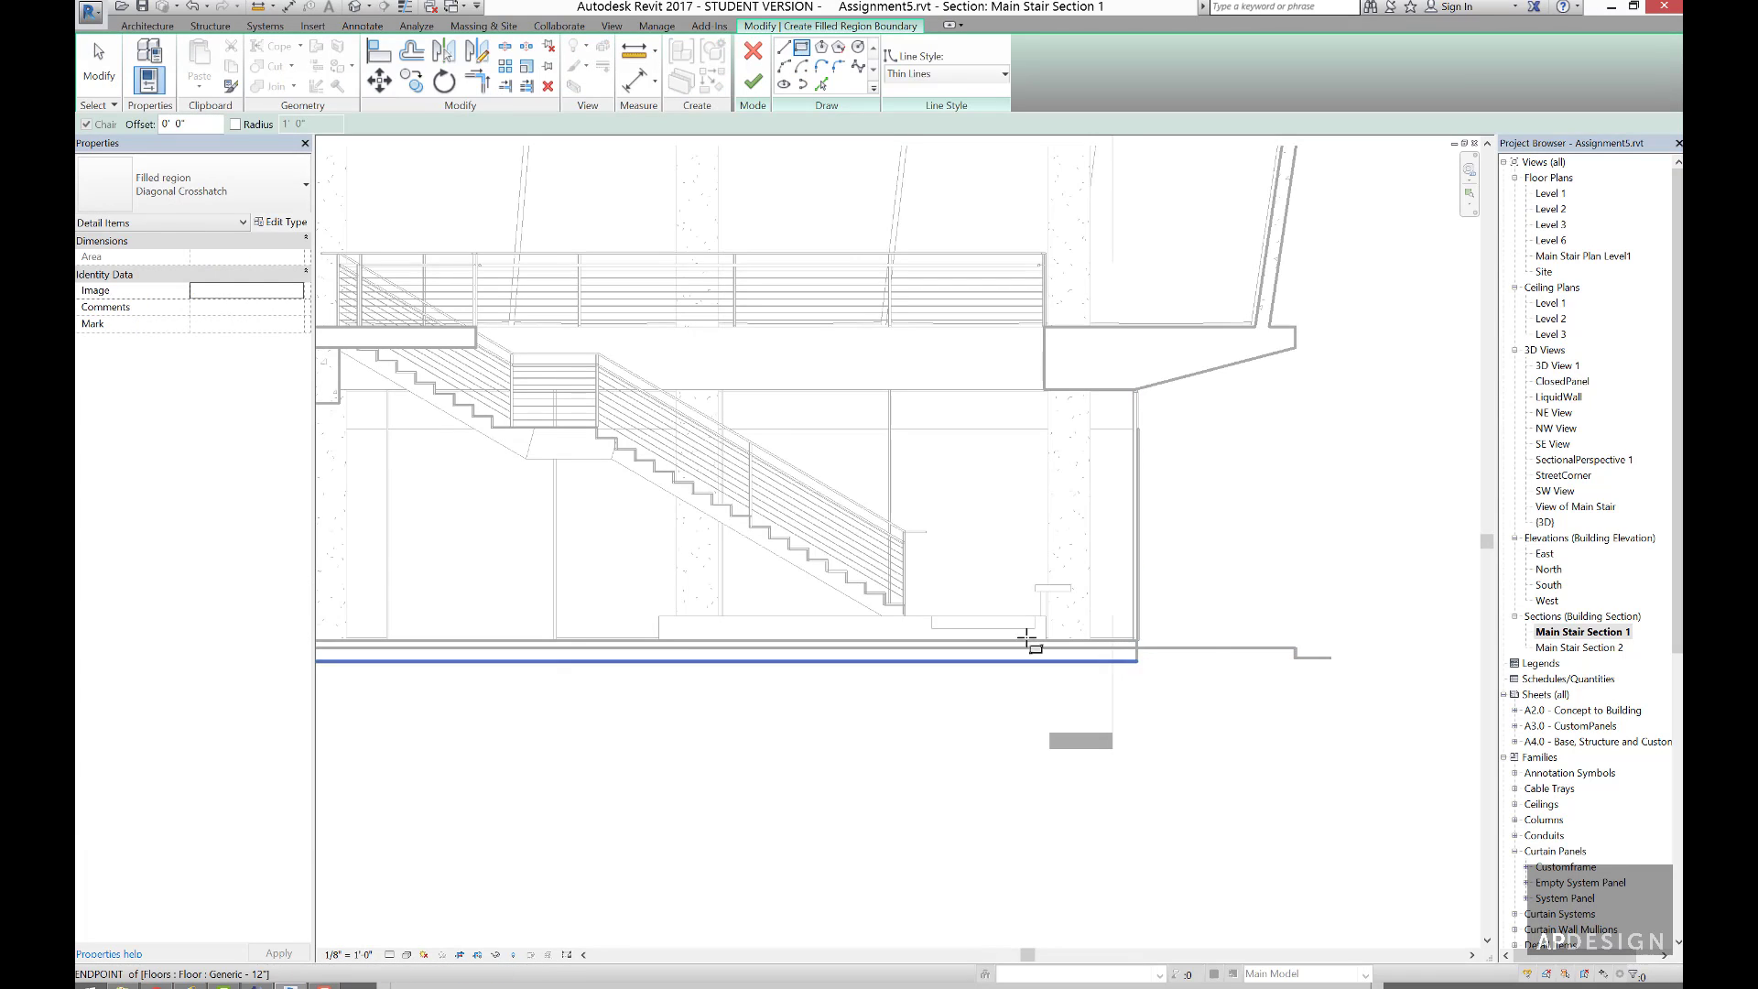
{"action": "scroll", "coordinate": [376, 623], "scroll_direction": "down", "scroll_amount": 5}
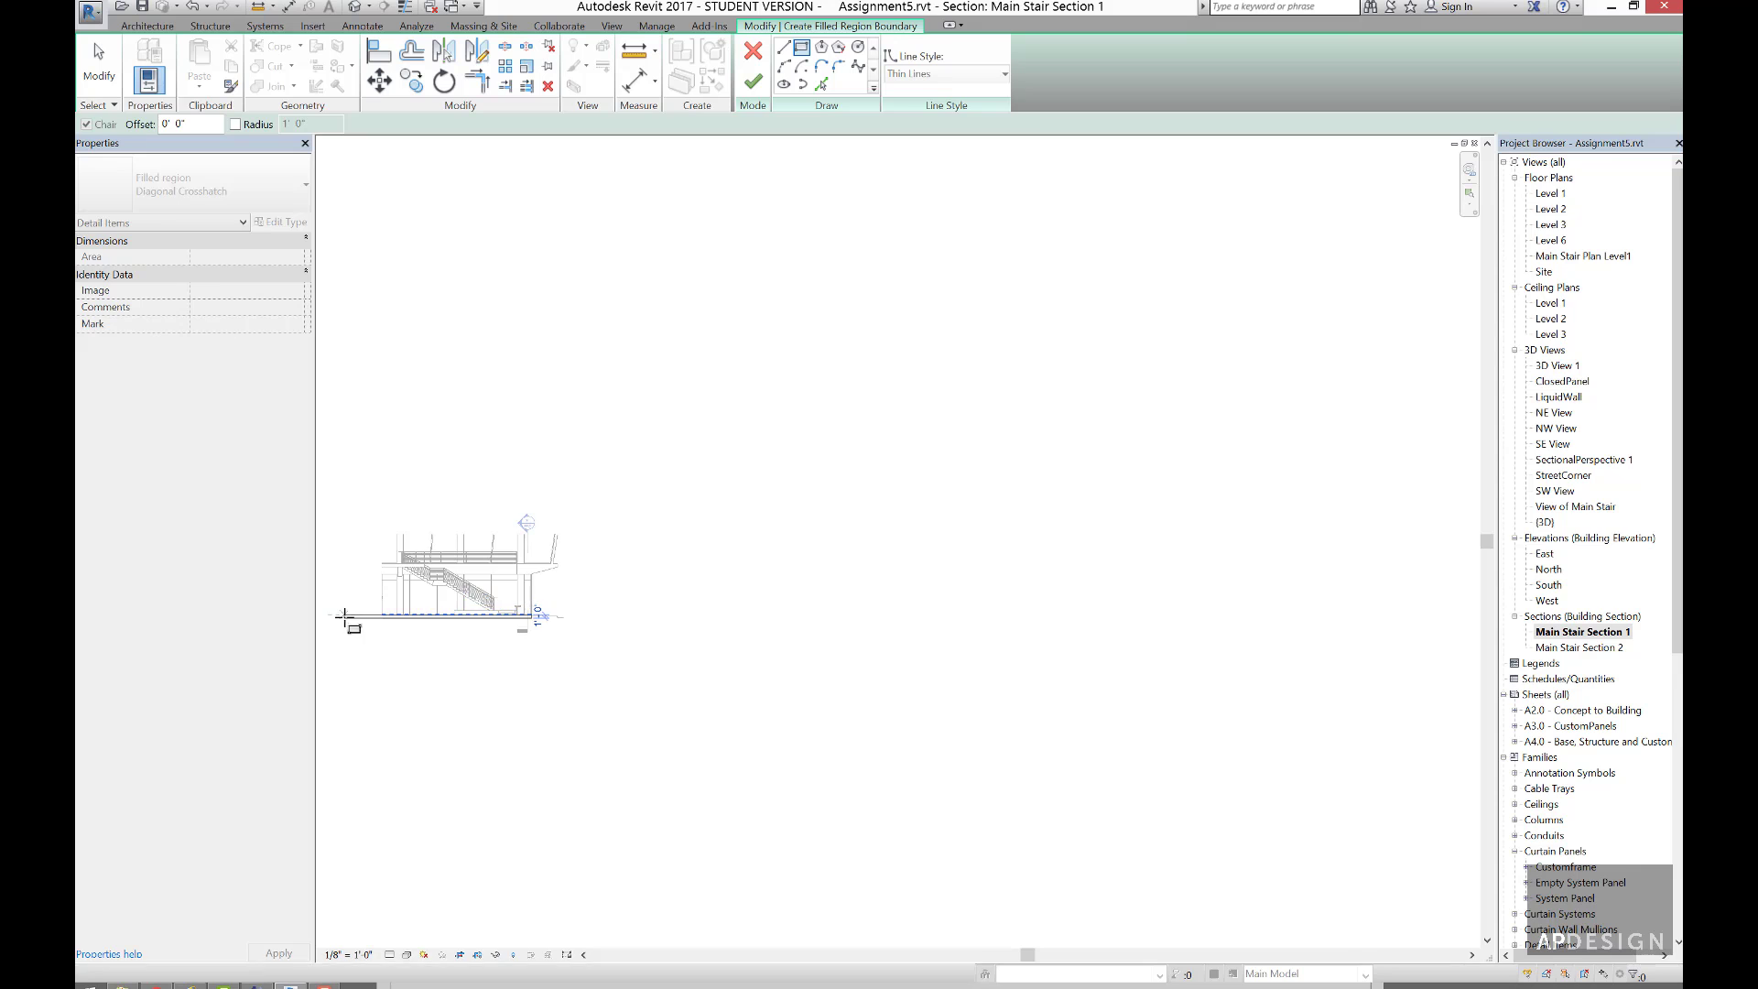
{"action": "scroll", "coordinate": [385, 621], "scroll_direction": "up", "scroll_amount": 6}
{"action": "scroll", "coordinate": [463, 621], "scroll_direction": "up", "scroll_amount": 4}
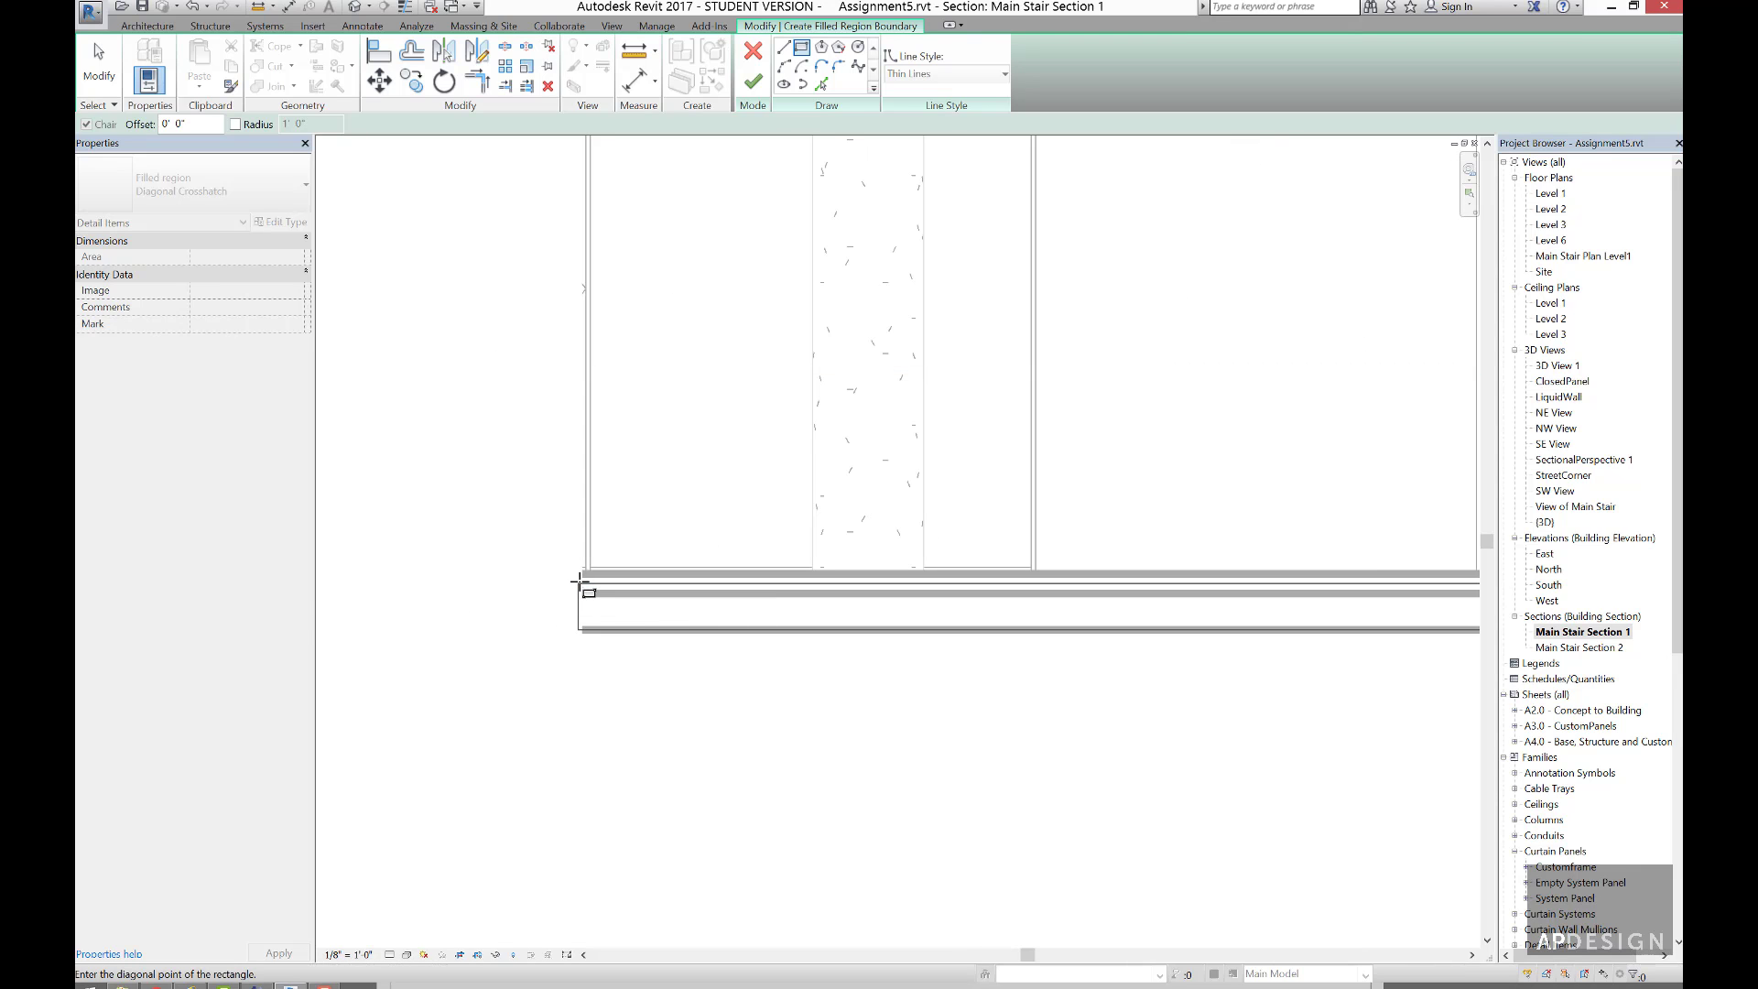
{"action": "left_click", "coordinate": [581, 584]}
{"action": "key", "text": "Escape"}
{"action": "key", "text": "Escape"}
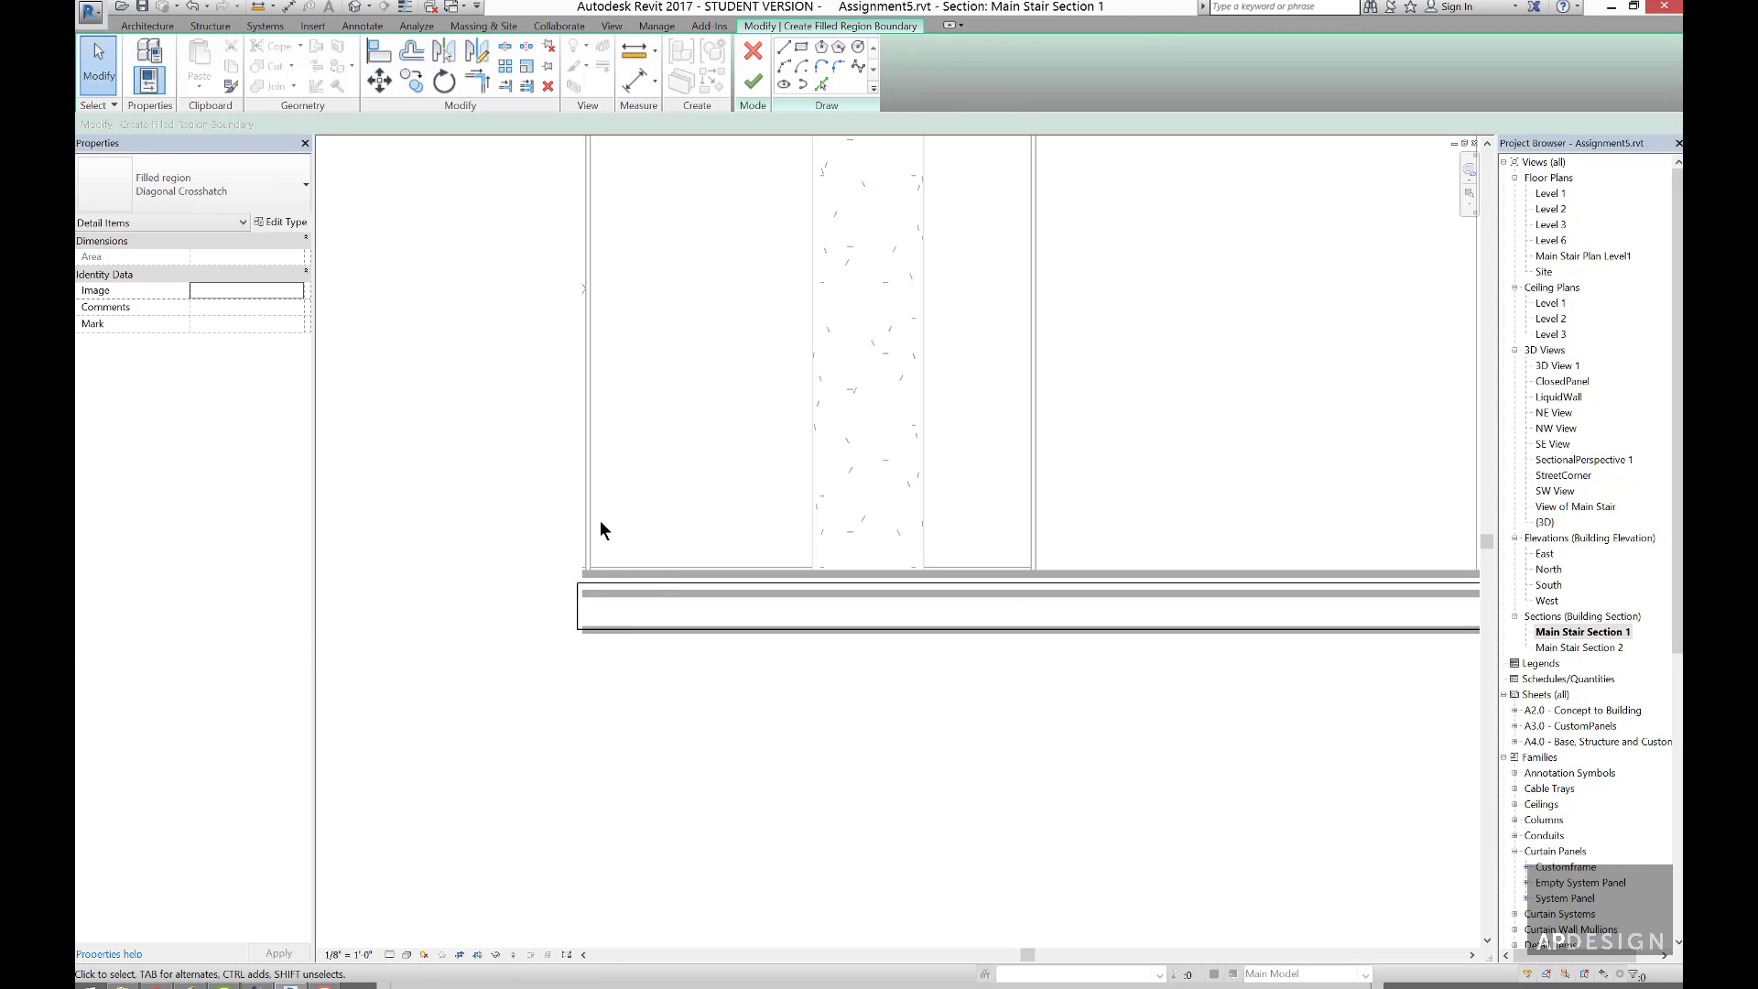
{"action": "left_click", "coordinate": [536, 571]}
{"action": "left_click", "coordinate": [753, 82]}
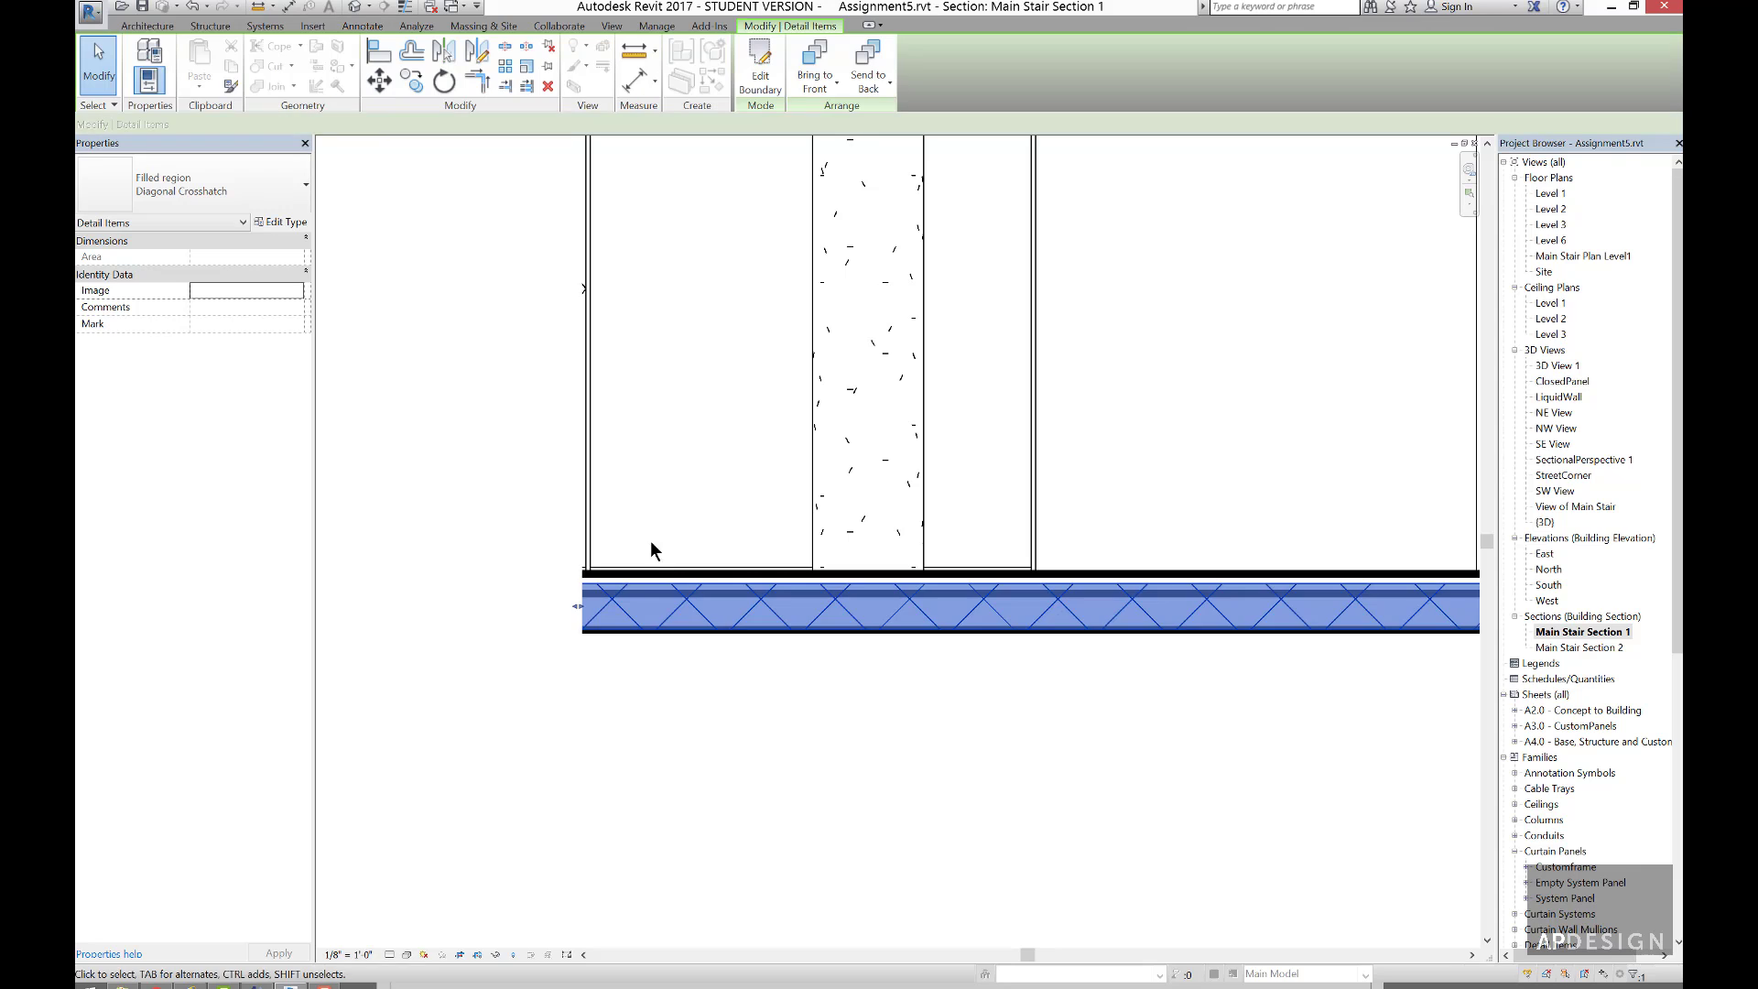
- Change the long filled region over the ground floor slab to the Solid White type
{"action": "left_click", "coordinate": [640, 600]}
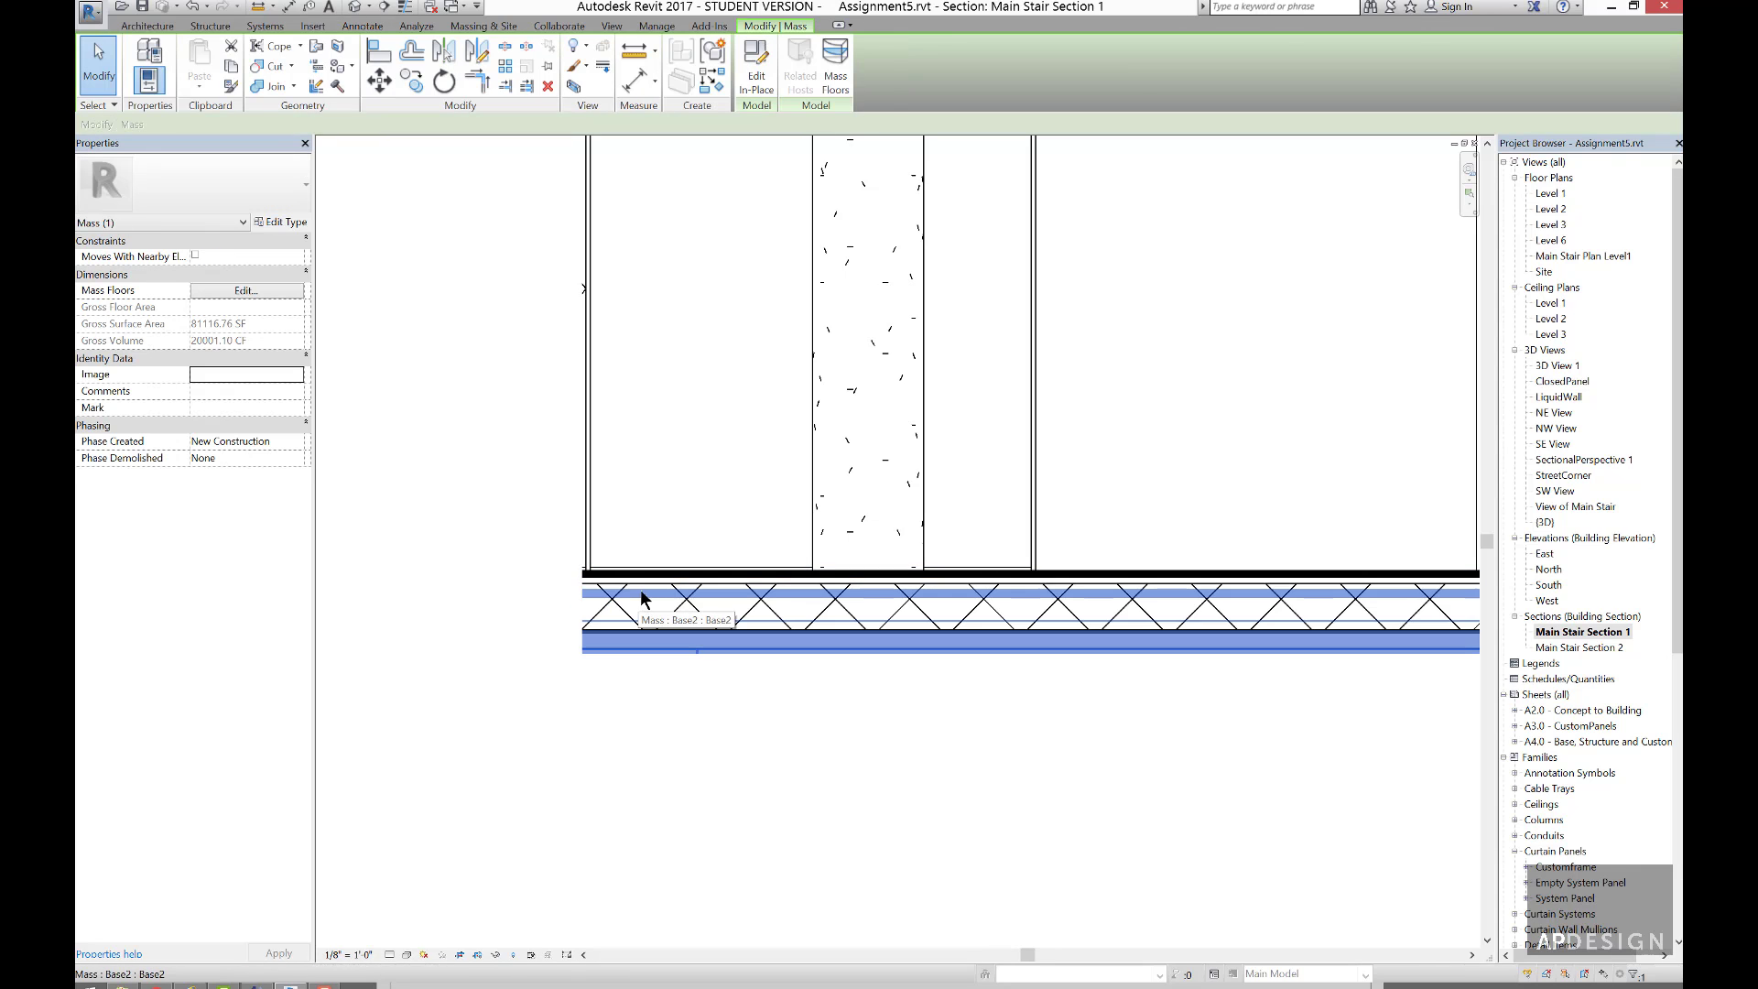
{"action": "left_click", "coordinate": [646, 582]}
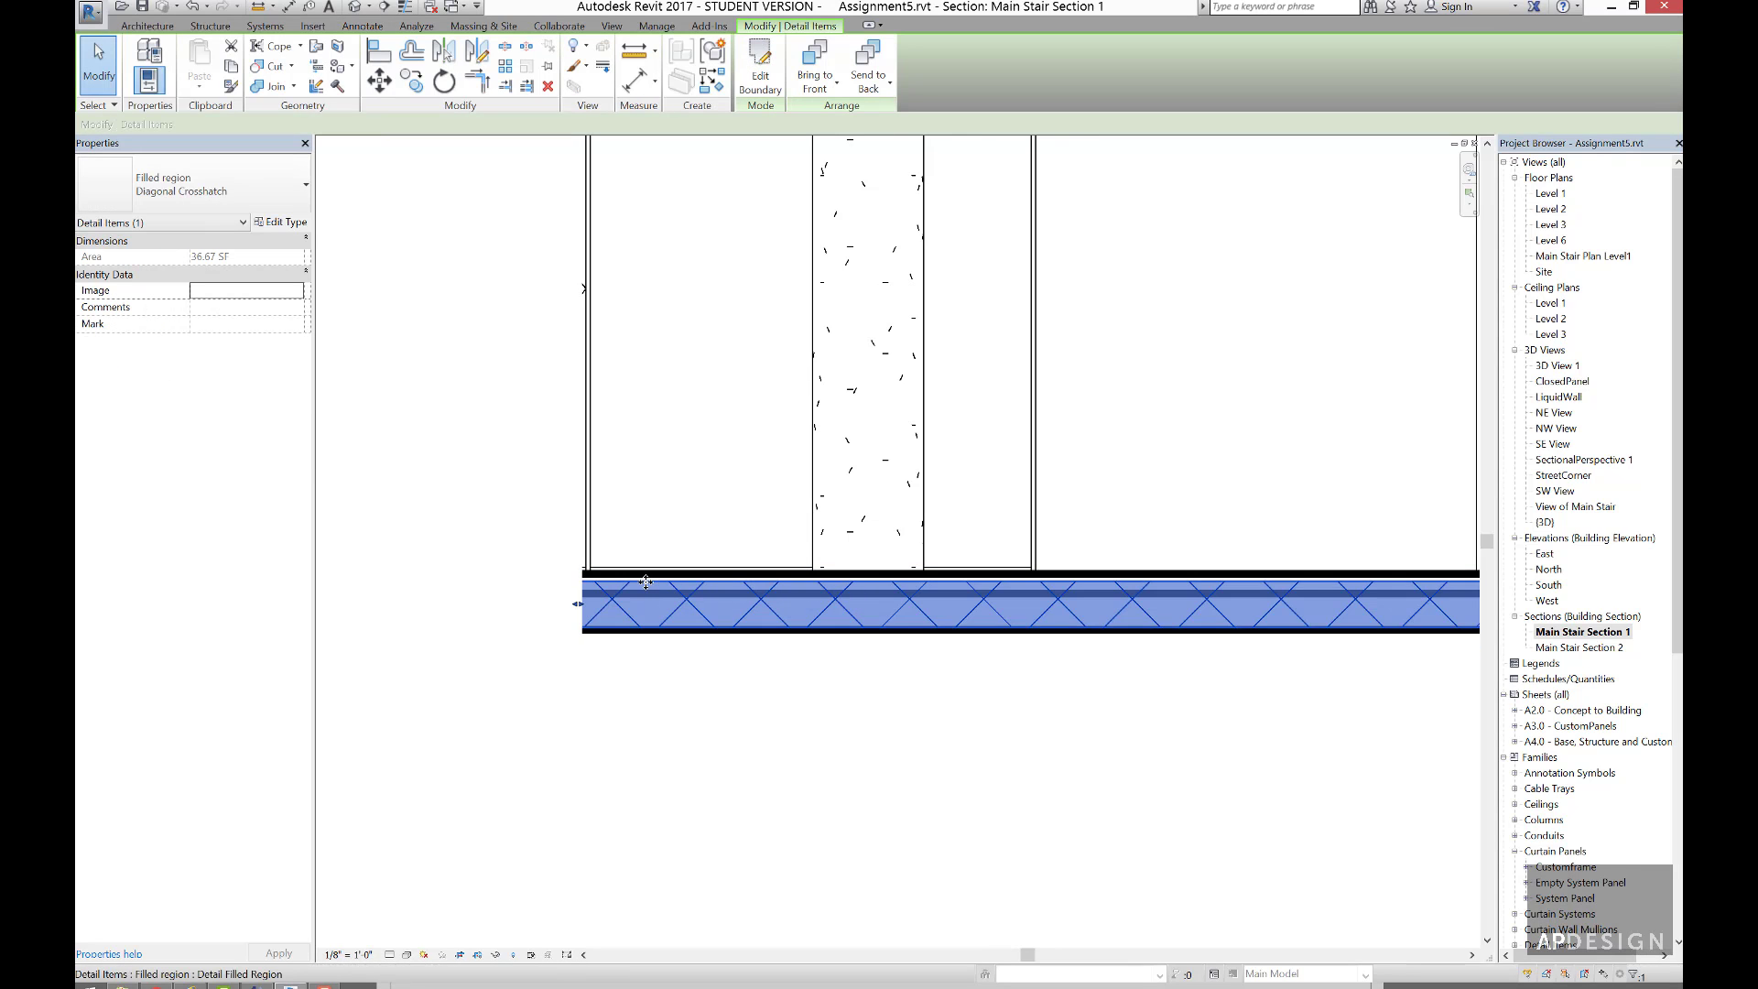
{"action": "left_click", "coordinate": [309, 183]}
{"action": "left_click", "coordinate": [236, 404]}
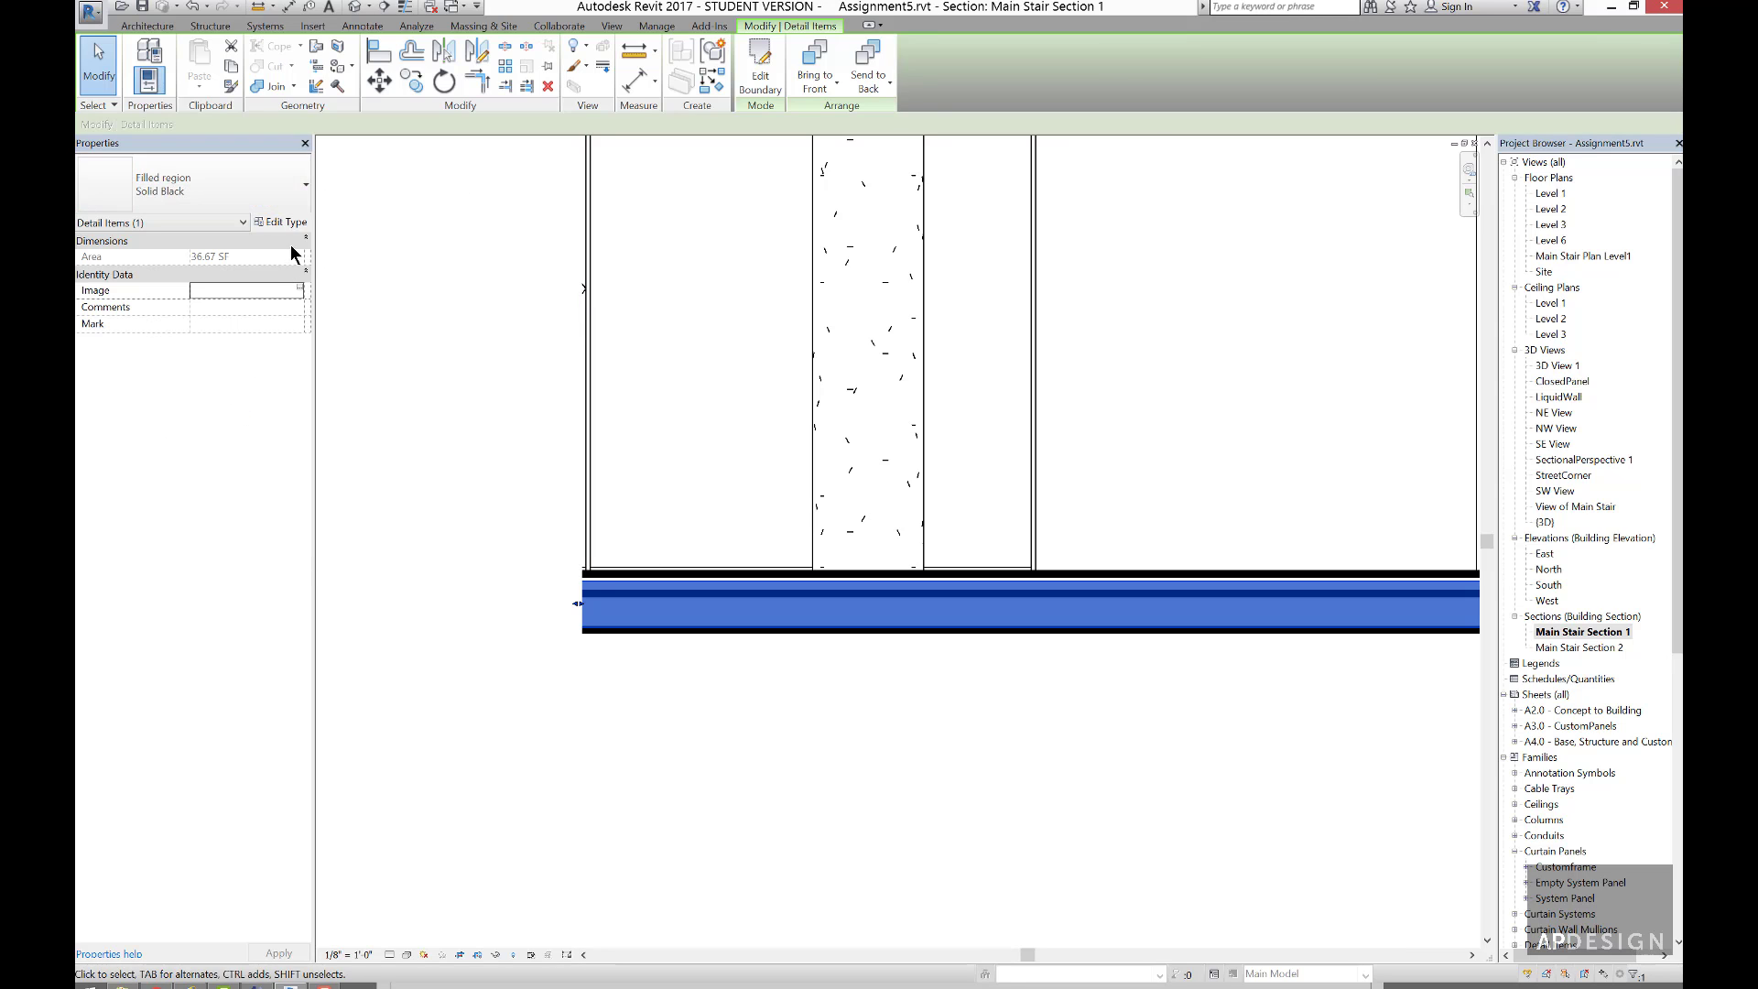
{"action": "left_click", "coordinate": [305, 184]}
{"action": "left_click", "coordinate": [205, 426]}
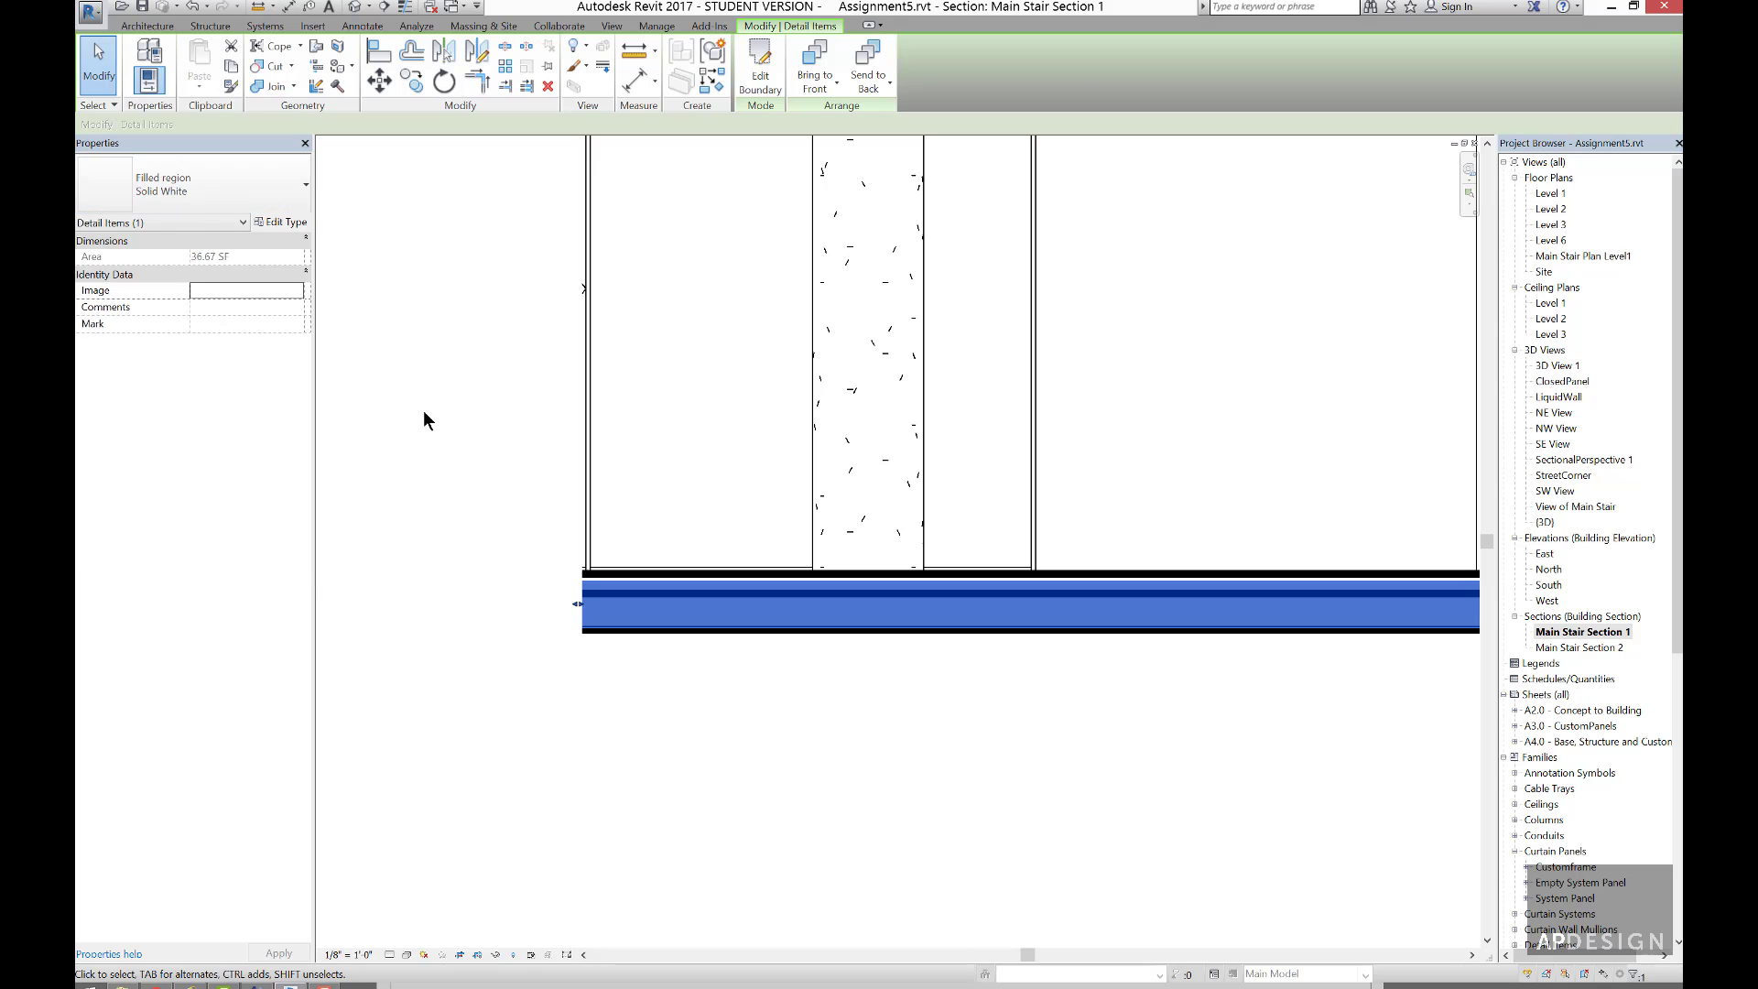
{"action": "left_click", "coordinate": [678, 477]}
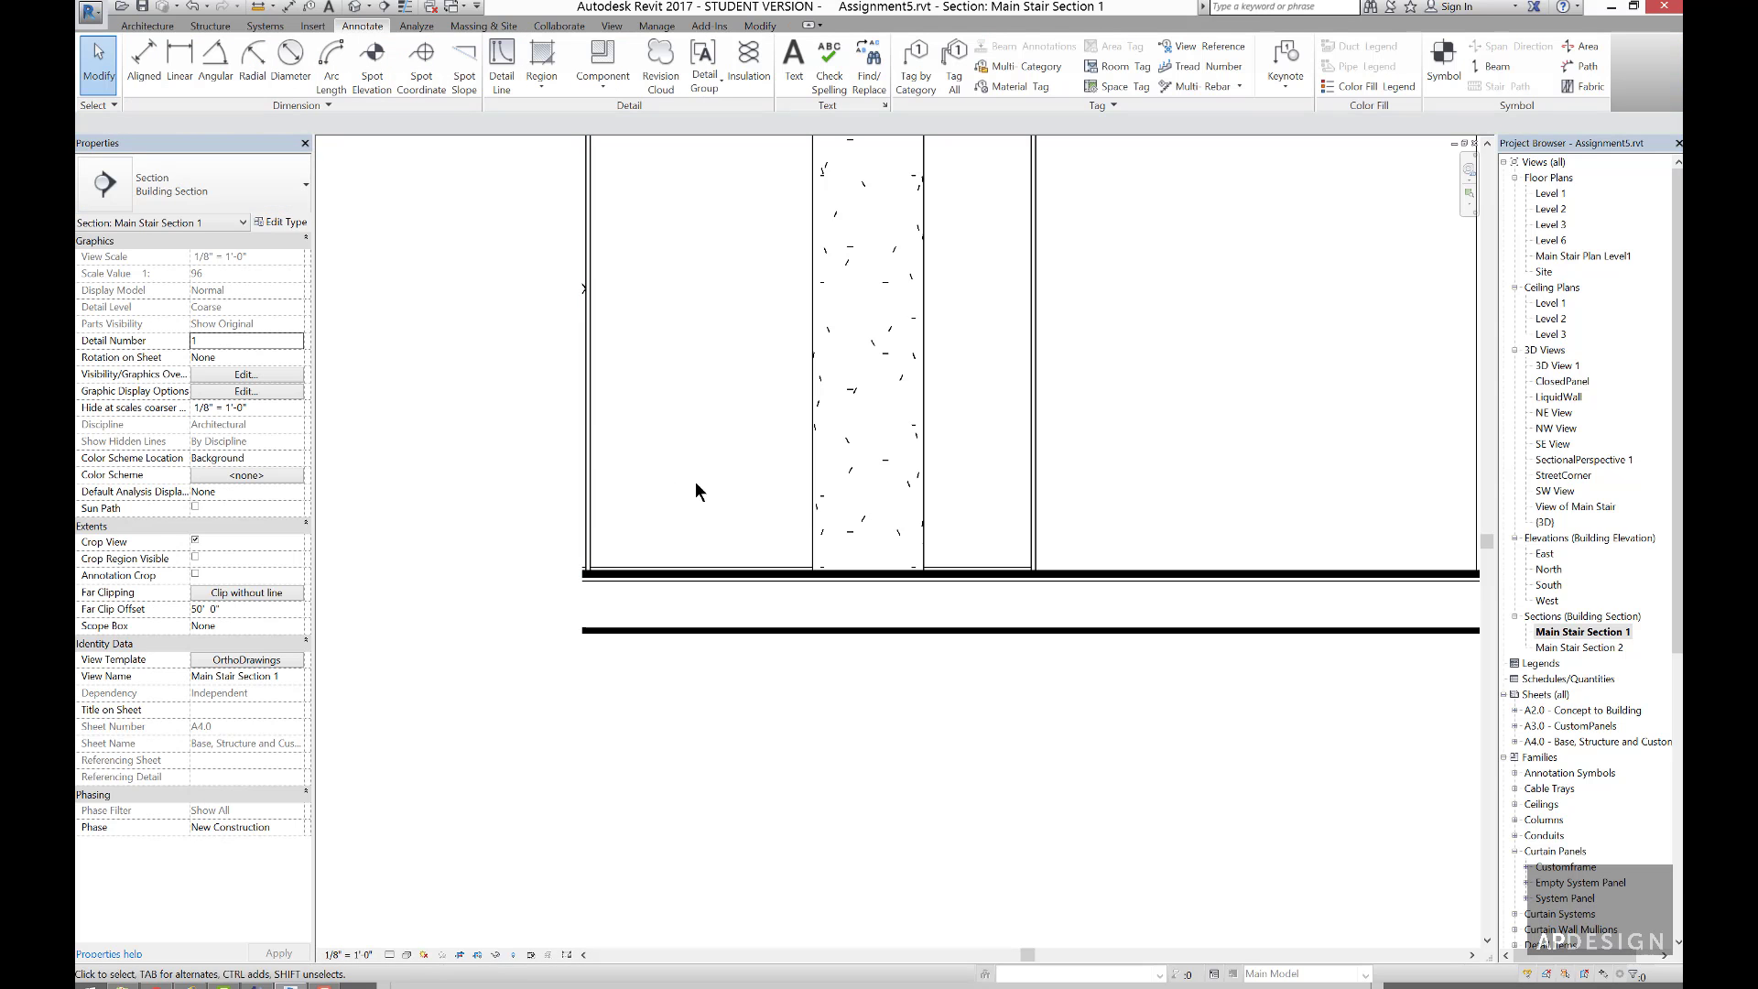
- Stretch the upper edge of the ground slab's white filled region up to the underside of the slab's thick top line
{"action": "left_click", "coordinate": [994, 582]}
{"action": "scroll", "coordinate": [997, 579], "scroll_direction": "down", "scroll_amount": 4}
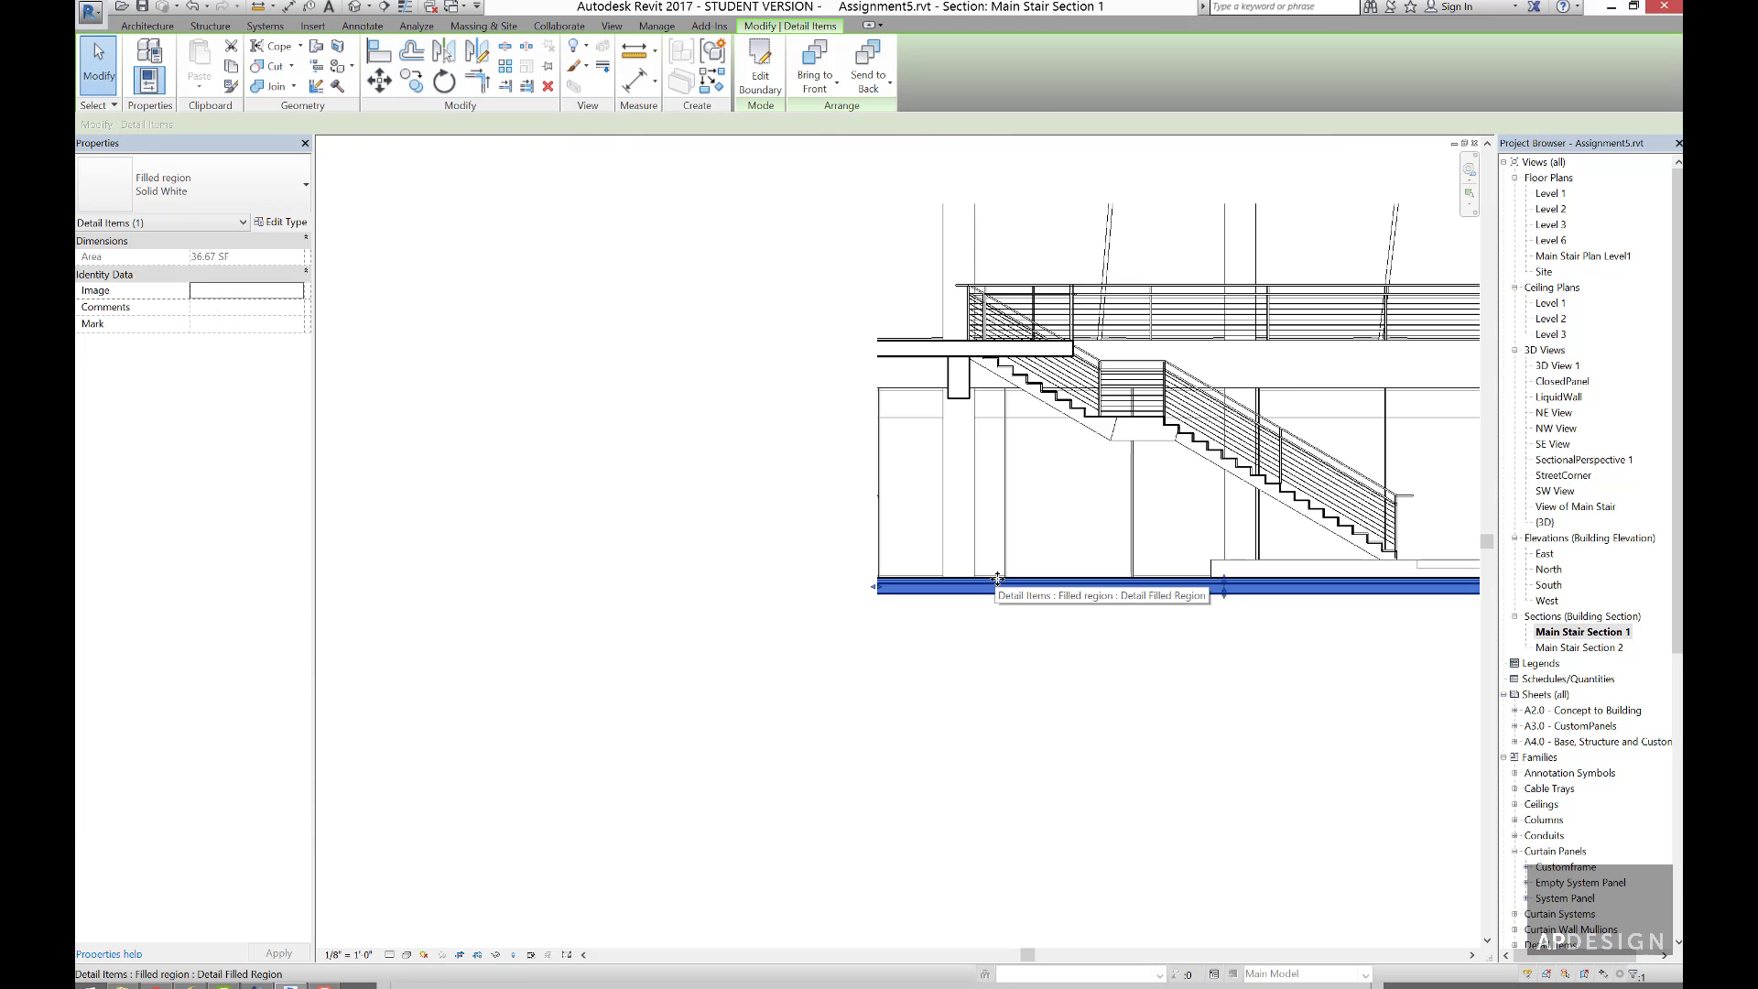
{"action": "scroll", "coordinate": [1191, 641], "scroll_direction": "down", "scroll_amount": 4}
{"action": "scroll", "coordinate": [1235, 651], "scroll_direction": "up", "scroll_amount": 5}
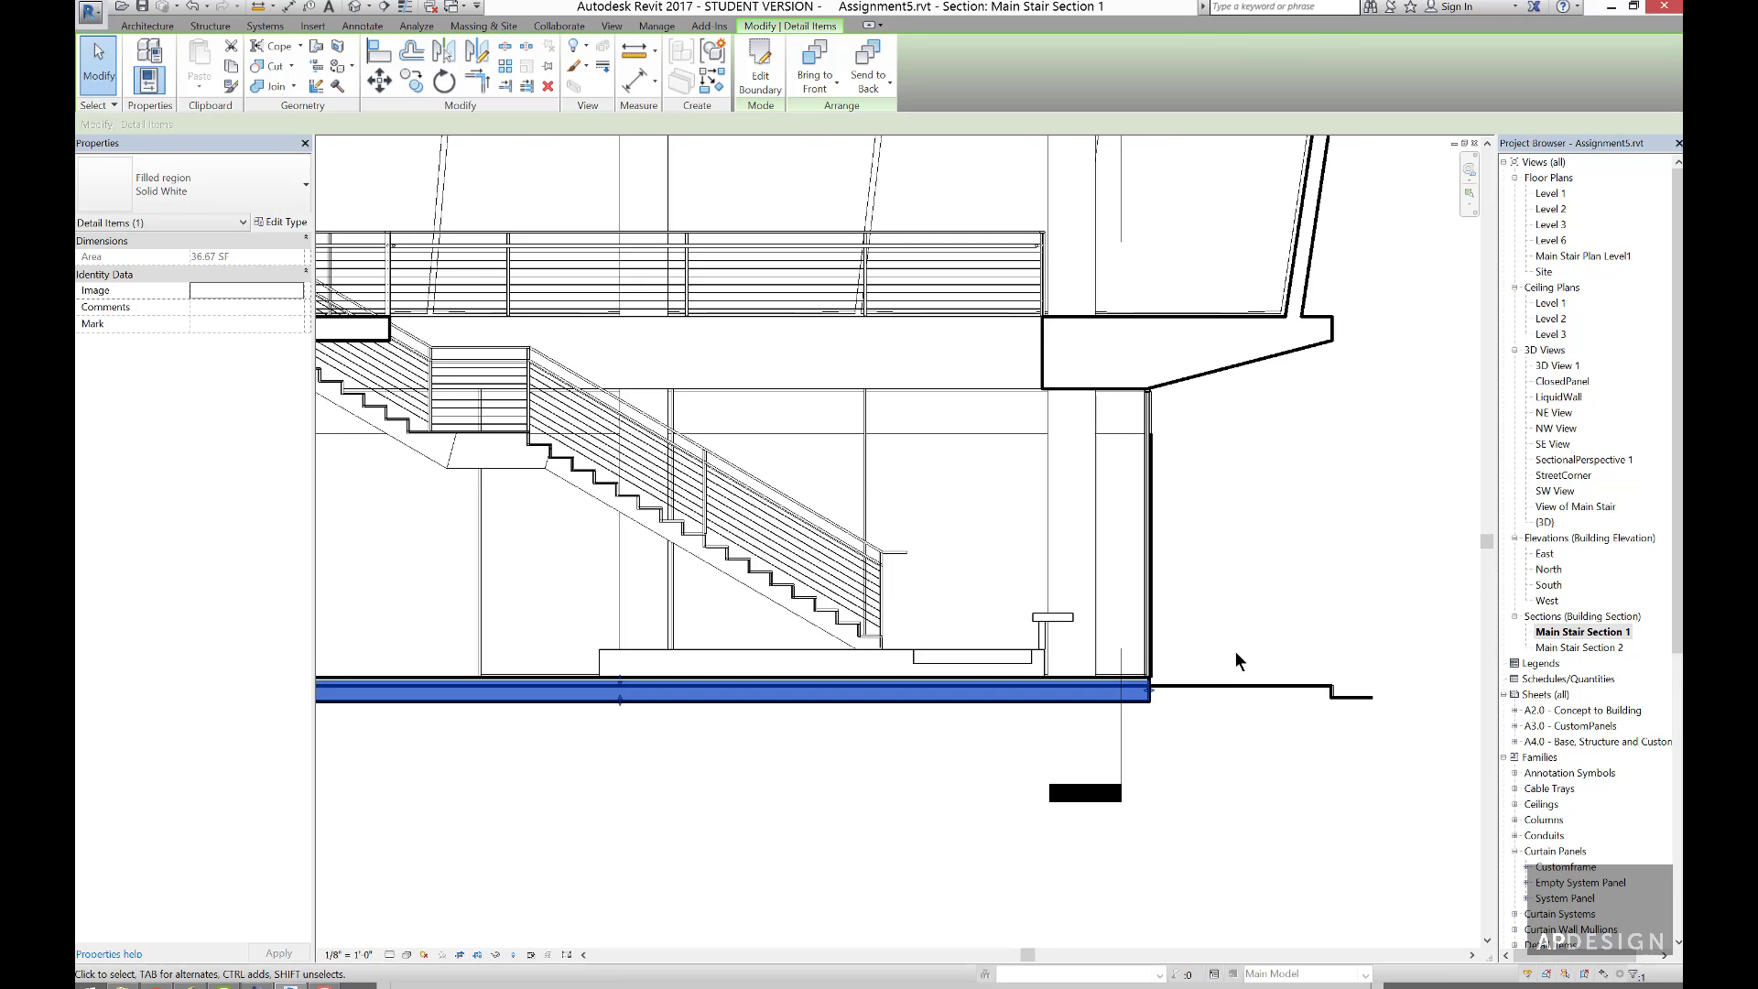
{"action": "scroll", "coordinate": [1234, 652], "scroll_direction": "up", "scroll_amount": 2}
{"action": "scroll", "coordinate": [1049, 694], "scroll_direction": "up", "scroll_amount": 4}
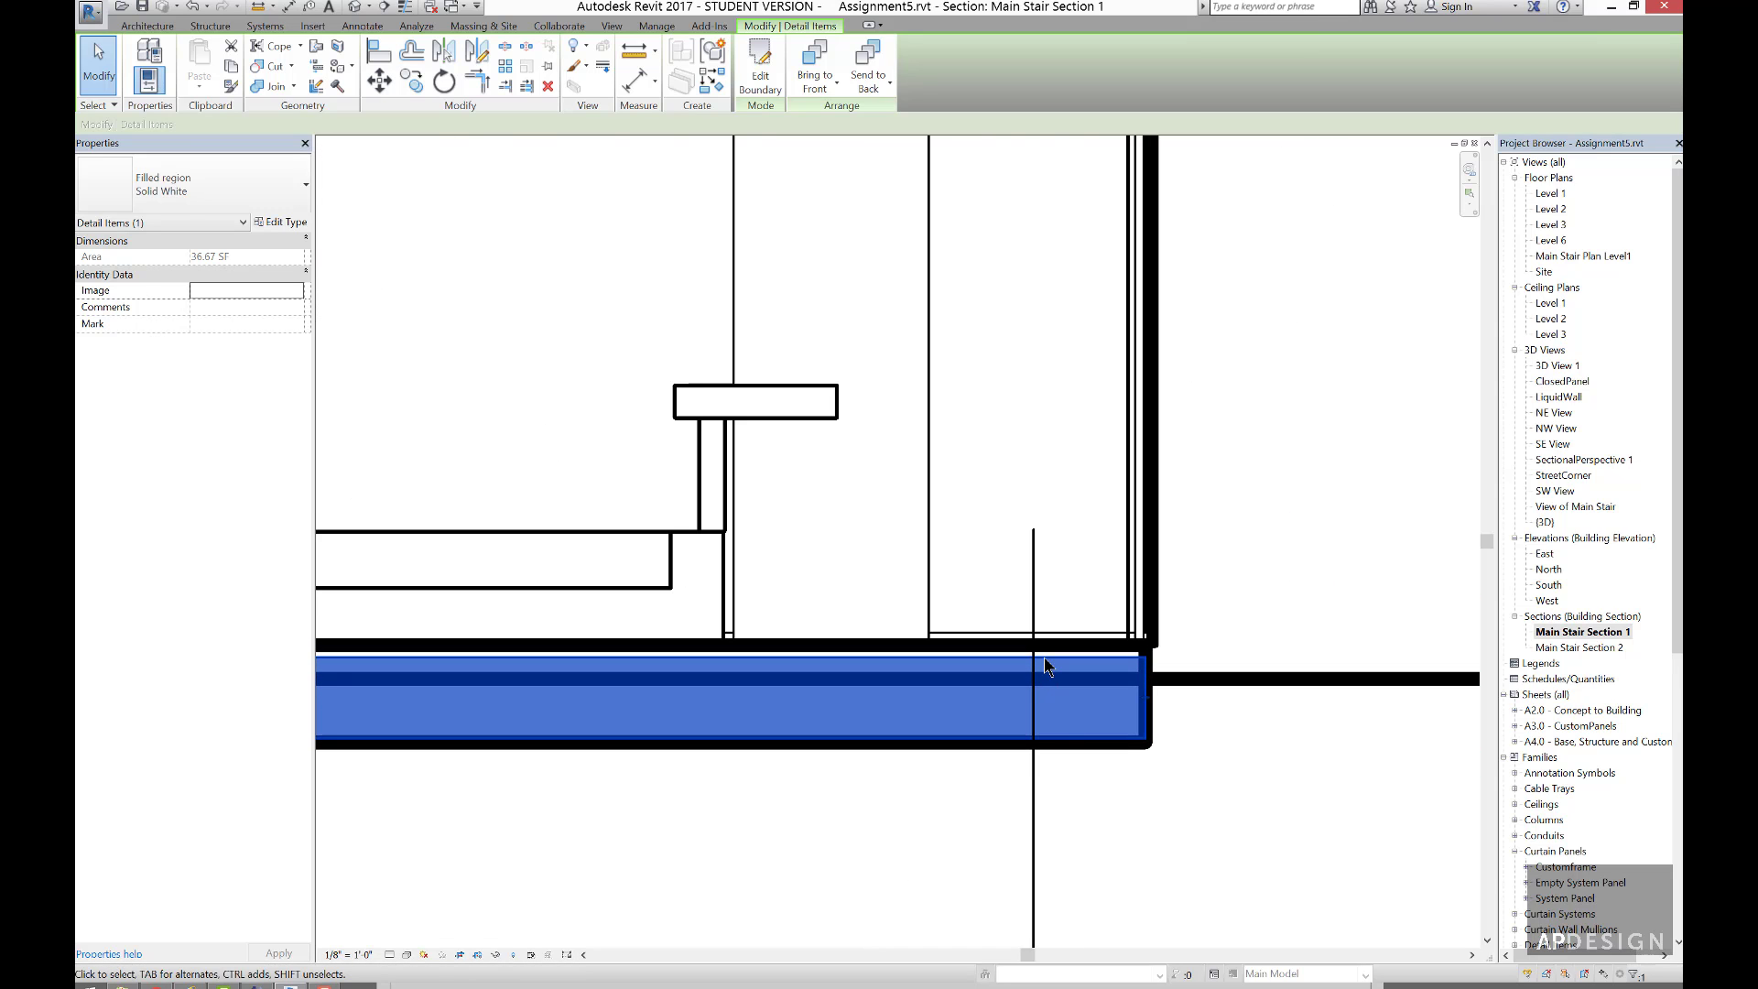
{"action": "scroll", "coordinate": [1047, 666], "scroll_direction": "down", "scroll_amount": 4}
{"action": "scroll", "coordinate": [773, 675], "scroll_direction": "up", "scroll_amount": 5}
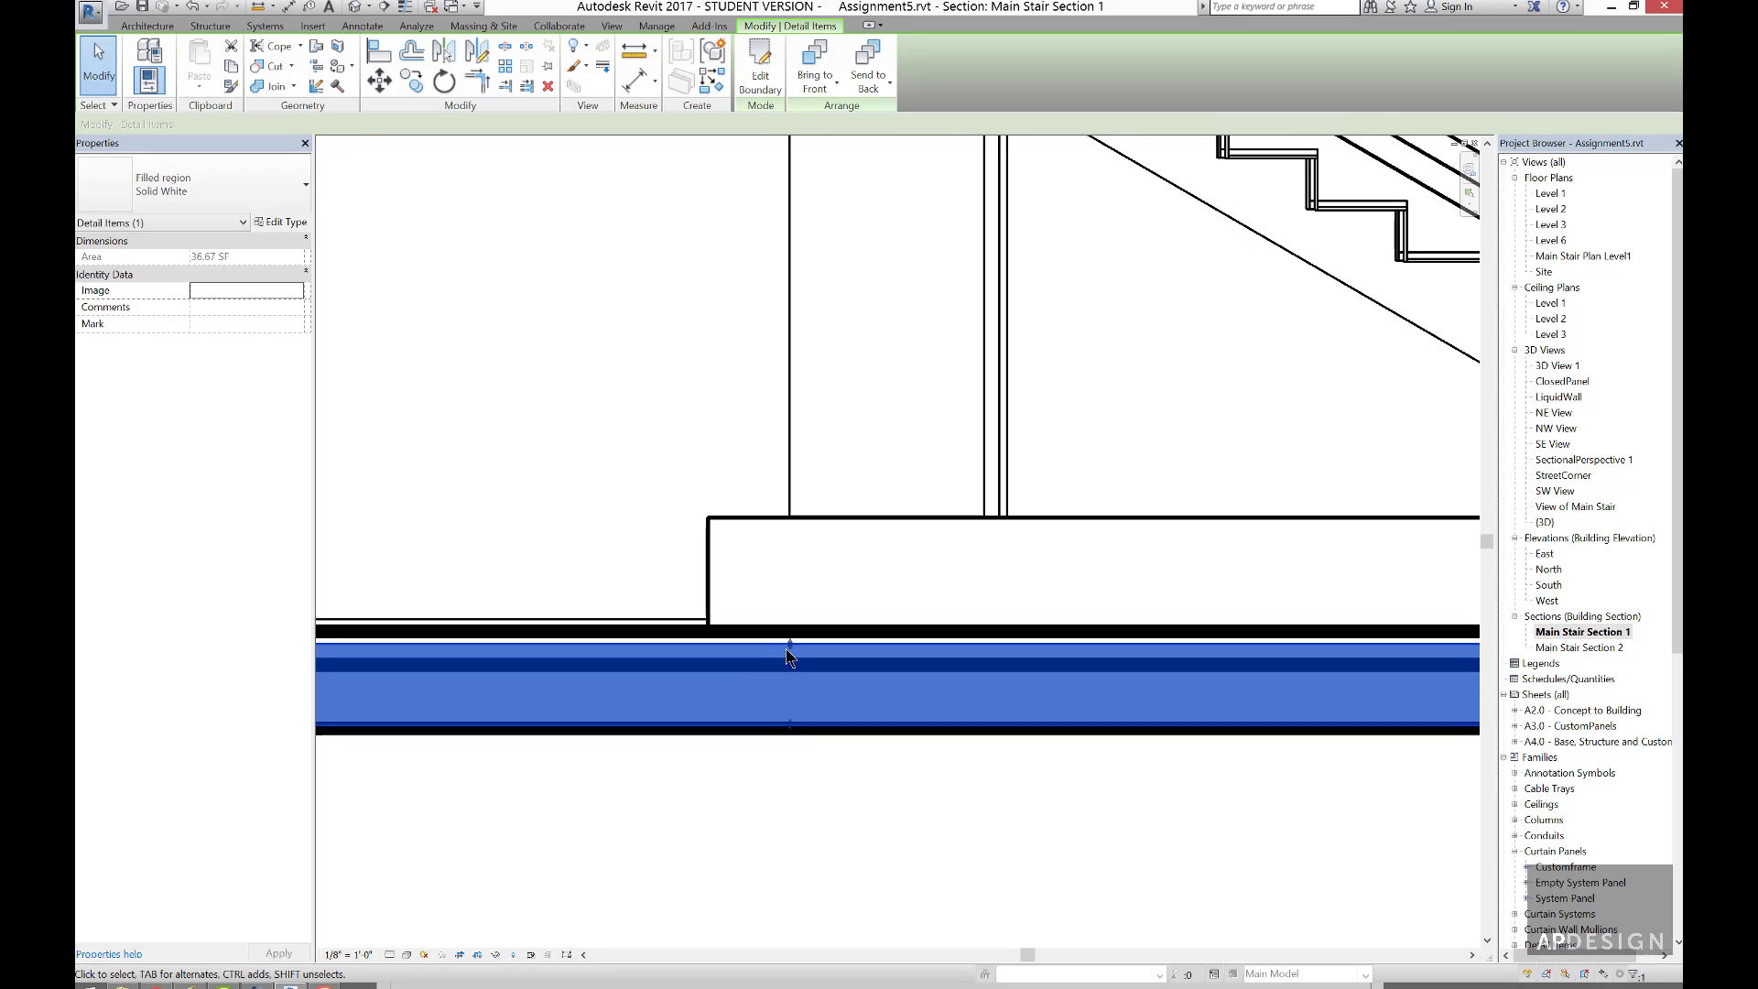
{"action": "left_click_drag", "start_coordinate": [791, 638], "coordinate": [789, 636]}
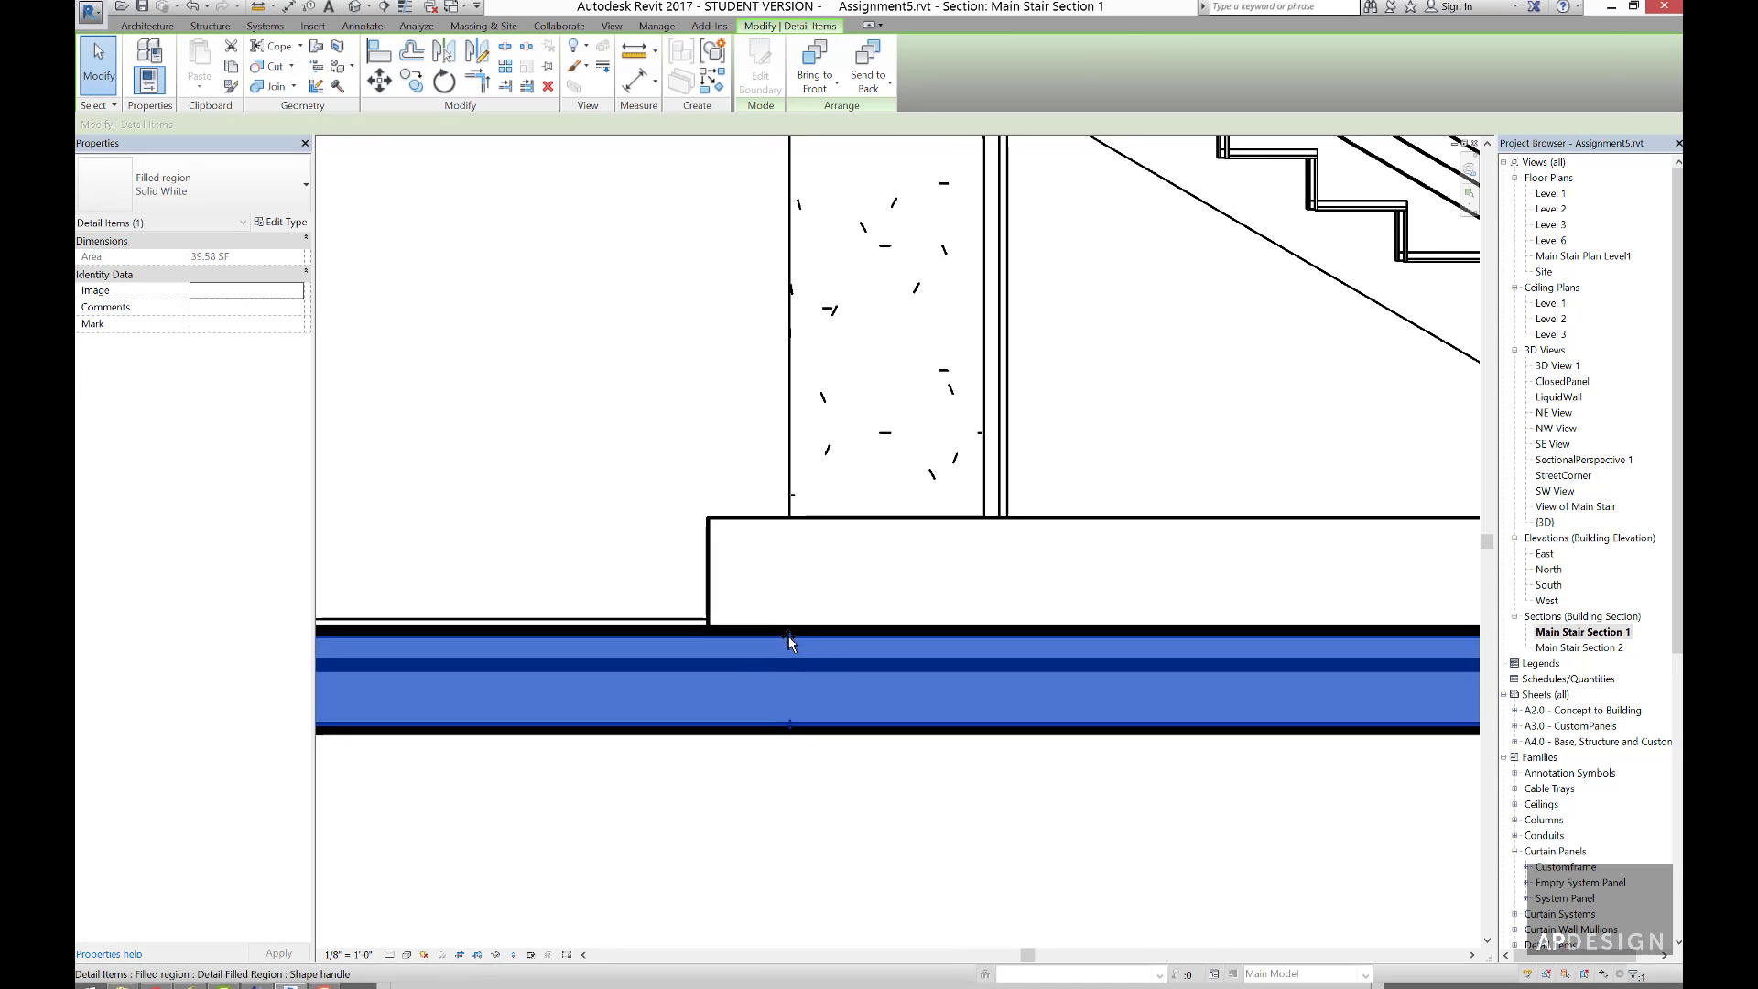
{"action": "left_click", "coordinate": [663, 550]}
{"action": "scroll", "coordinate": [663, 549], "scroll_direction": "down", "scroll_amount": 4}
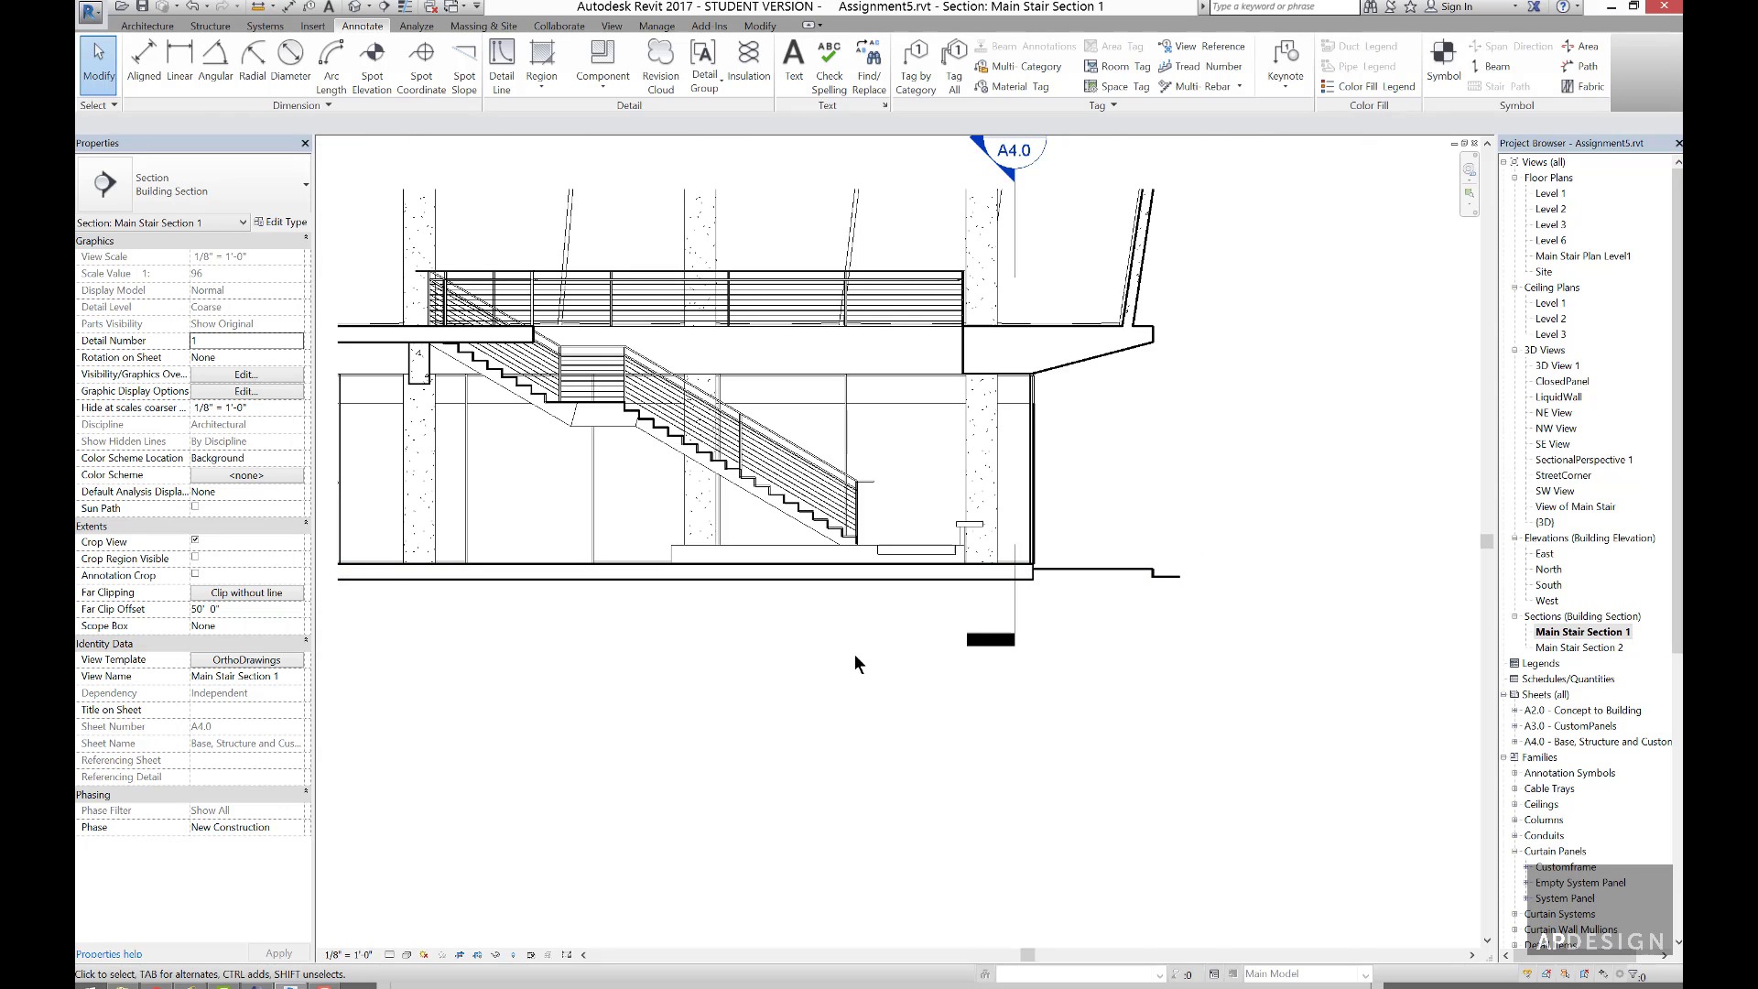
- Hide the thick cut edges of the double glass door in the exterior wall using Linework with the <Invisible lines> style
{"action": "scroll", "coordinate": [971, 554], "scroll_direction": "up", "scroll_amount": 2}
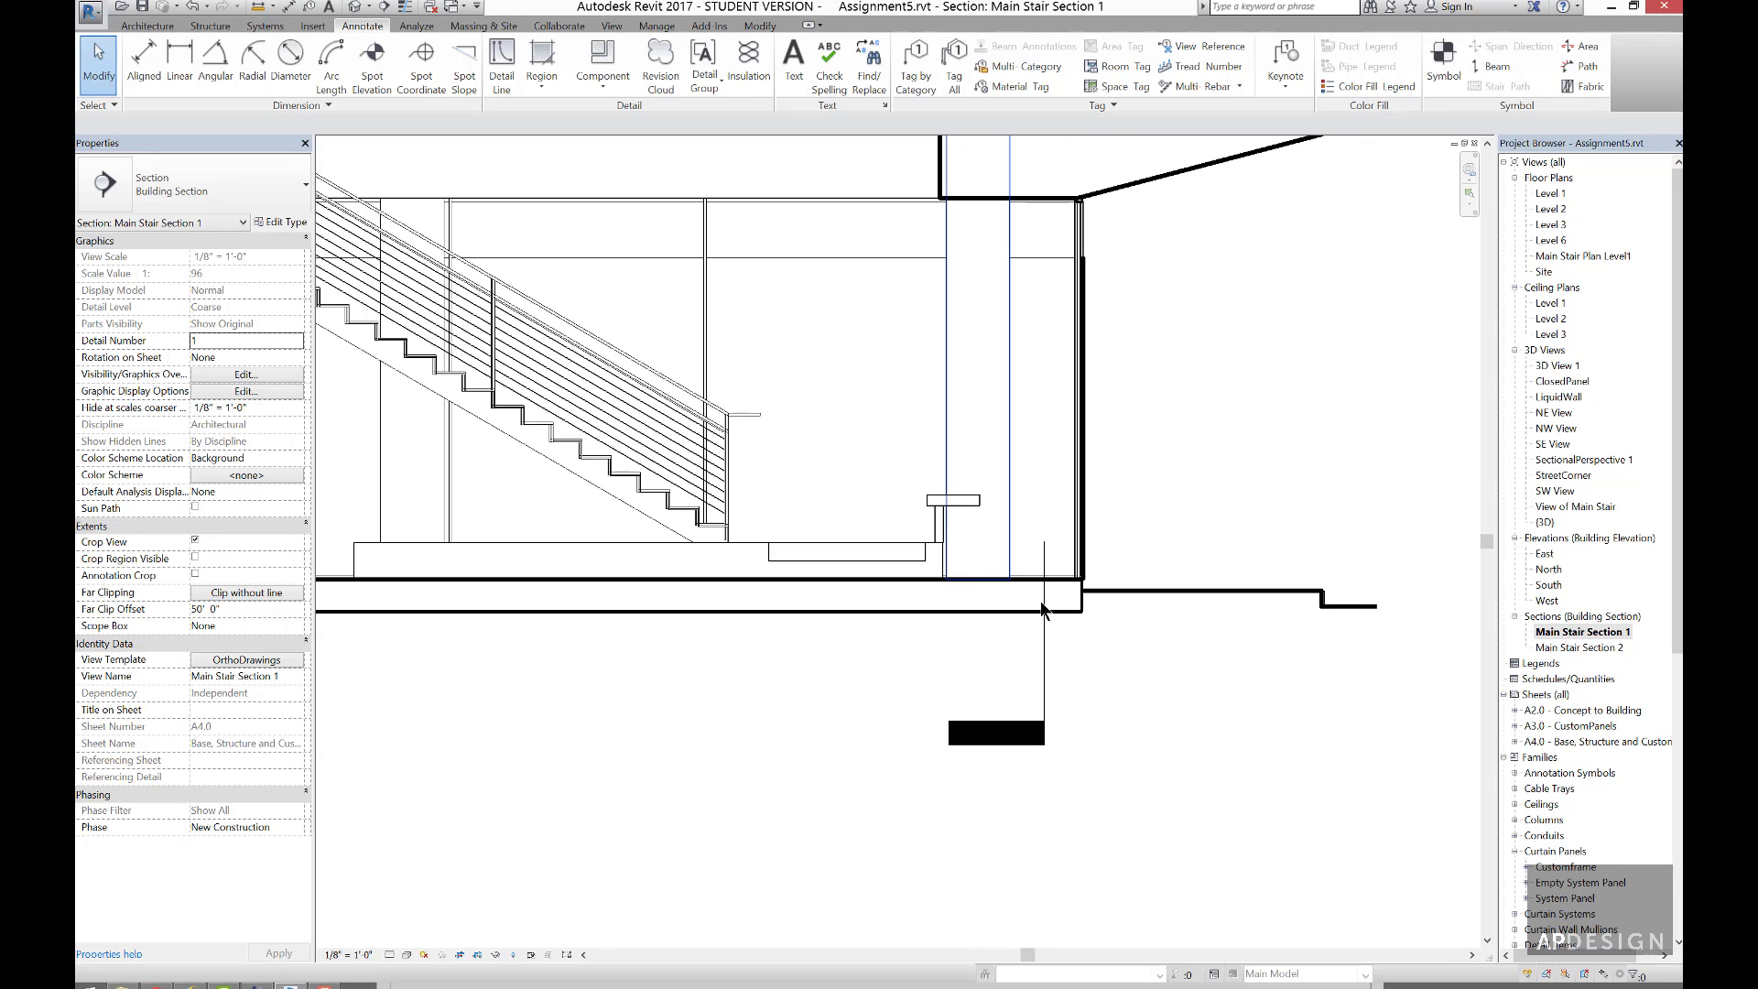
{"action": "scroll", "coordinate": [1154, 650], "scroll_direction": "down", "scroll_amount": 2}
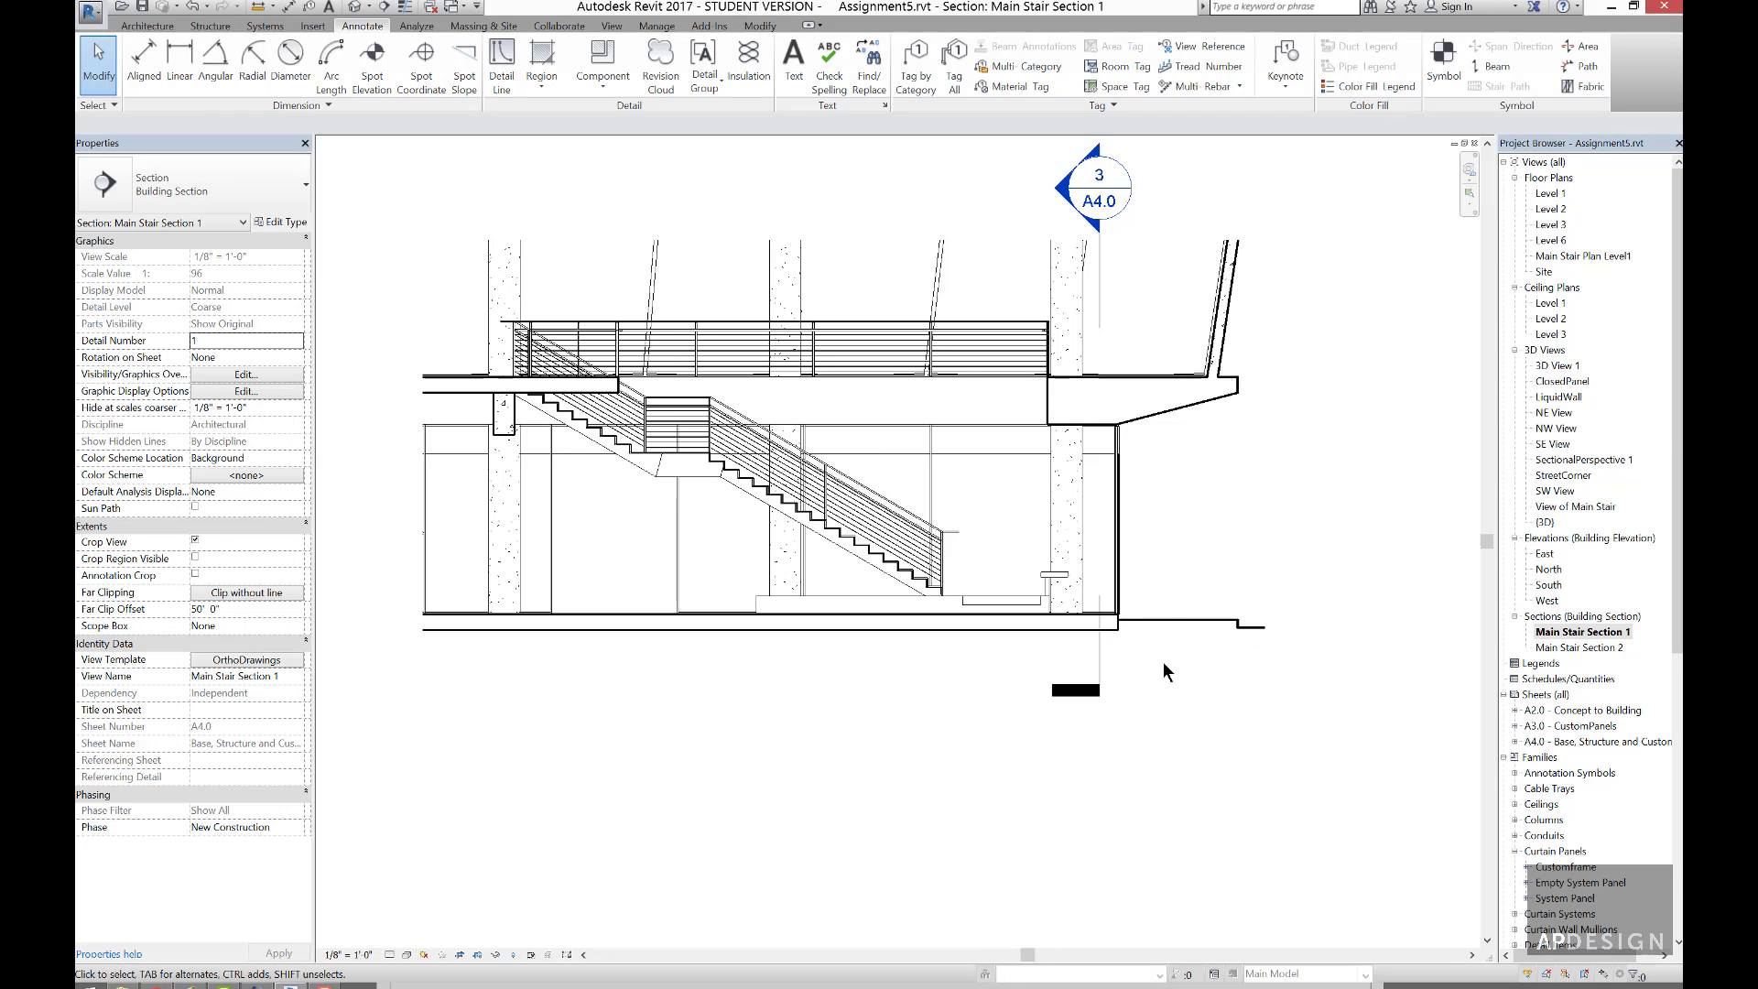
{"action": "scroll", "coordinate": [1122, 449], "scroll_direction": "up", "scroll_amount": 4}
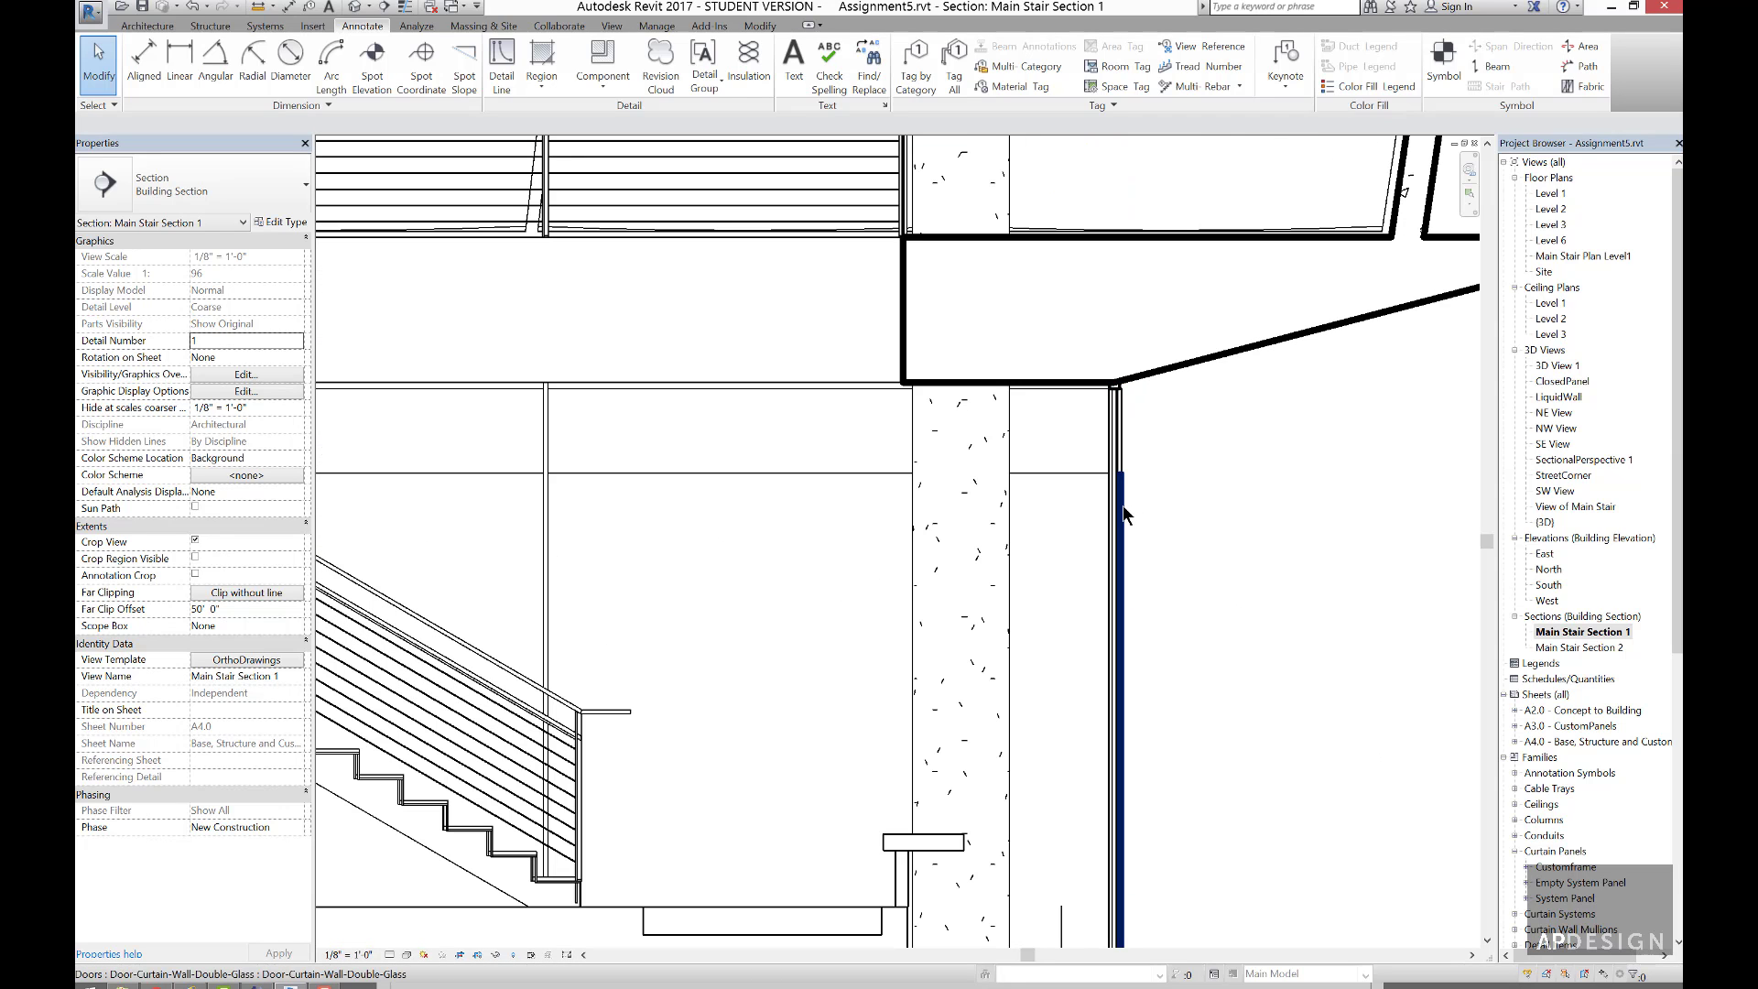
{"action": "left_click", "coordinate": [1124, 512]}
{"action": "scroll", "coordinate": [1139, 509], "scroll_direction": "down", "scroll_amount": 5}
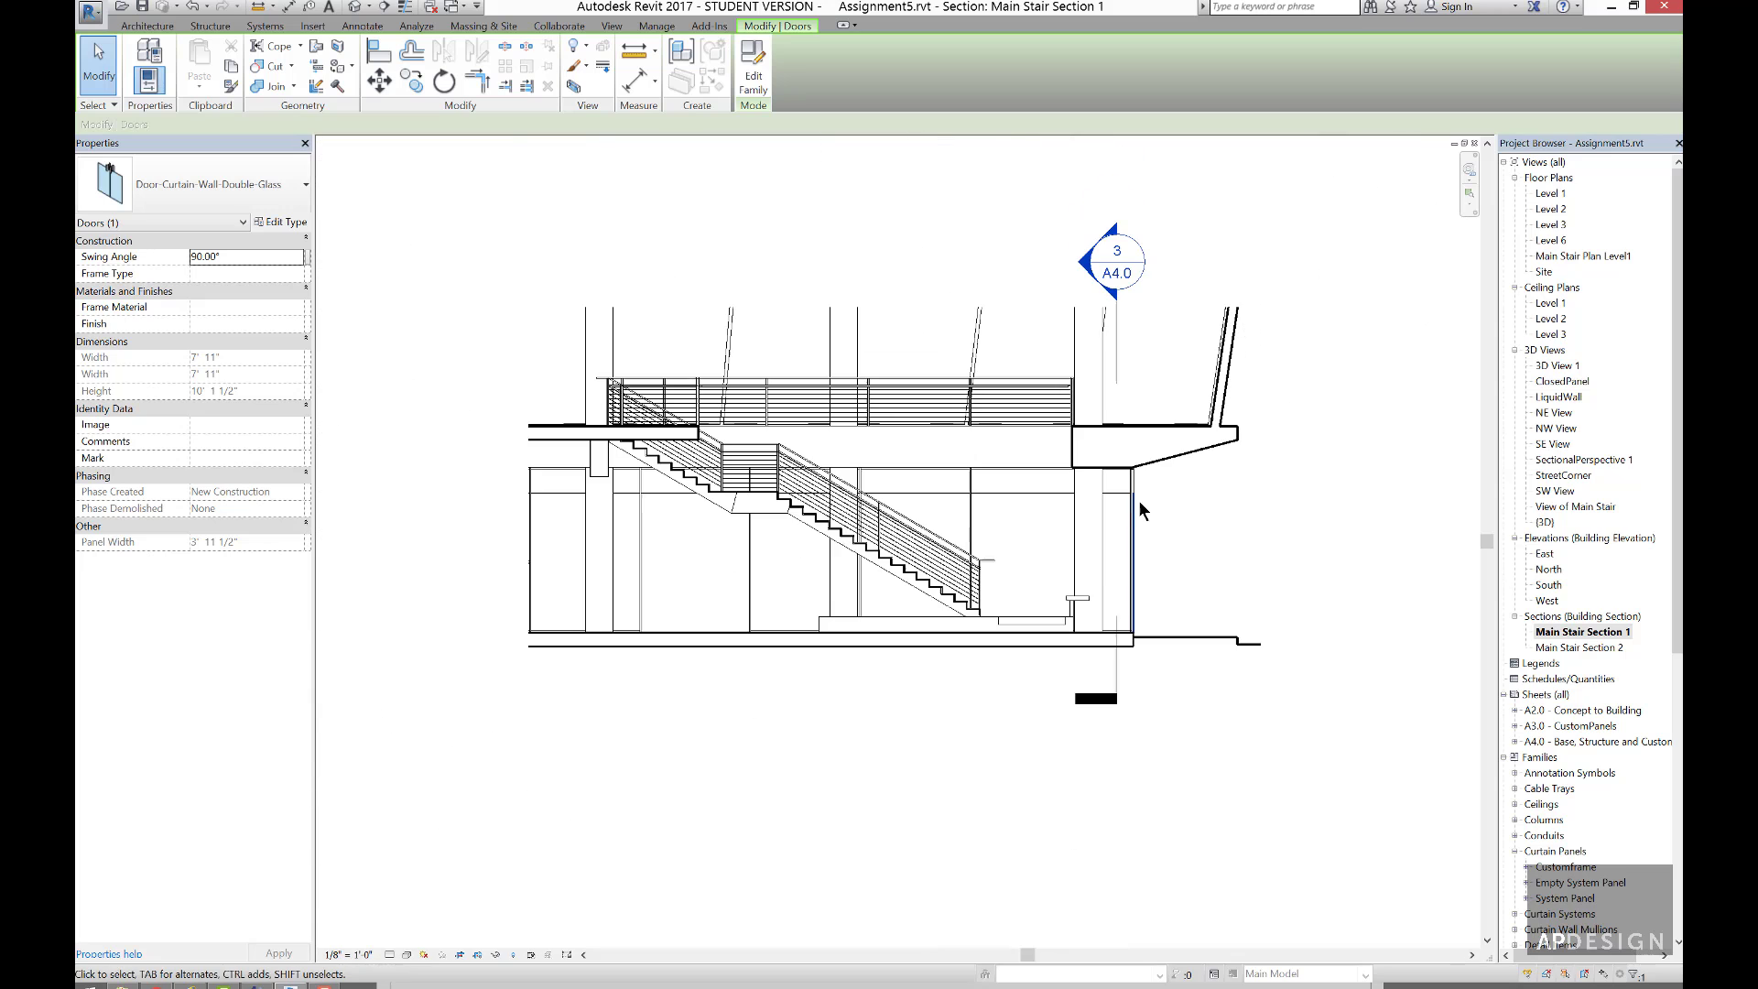
{"action": "left_click", "coordinate": [609, 69]}
{"action": "left_click", "coordinate": [799, 73]}
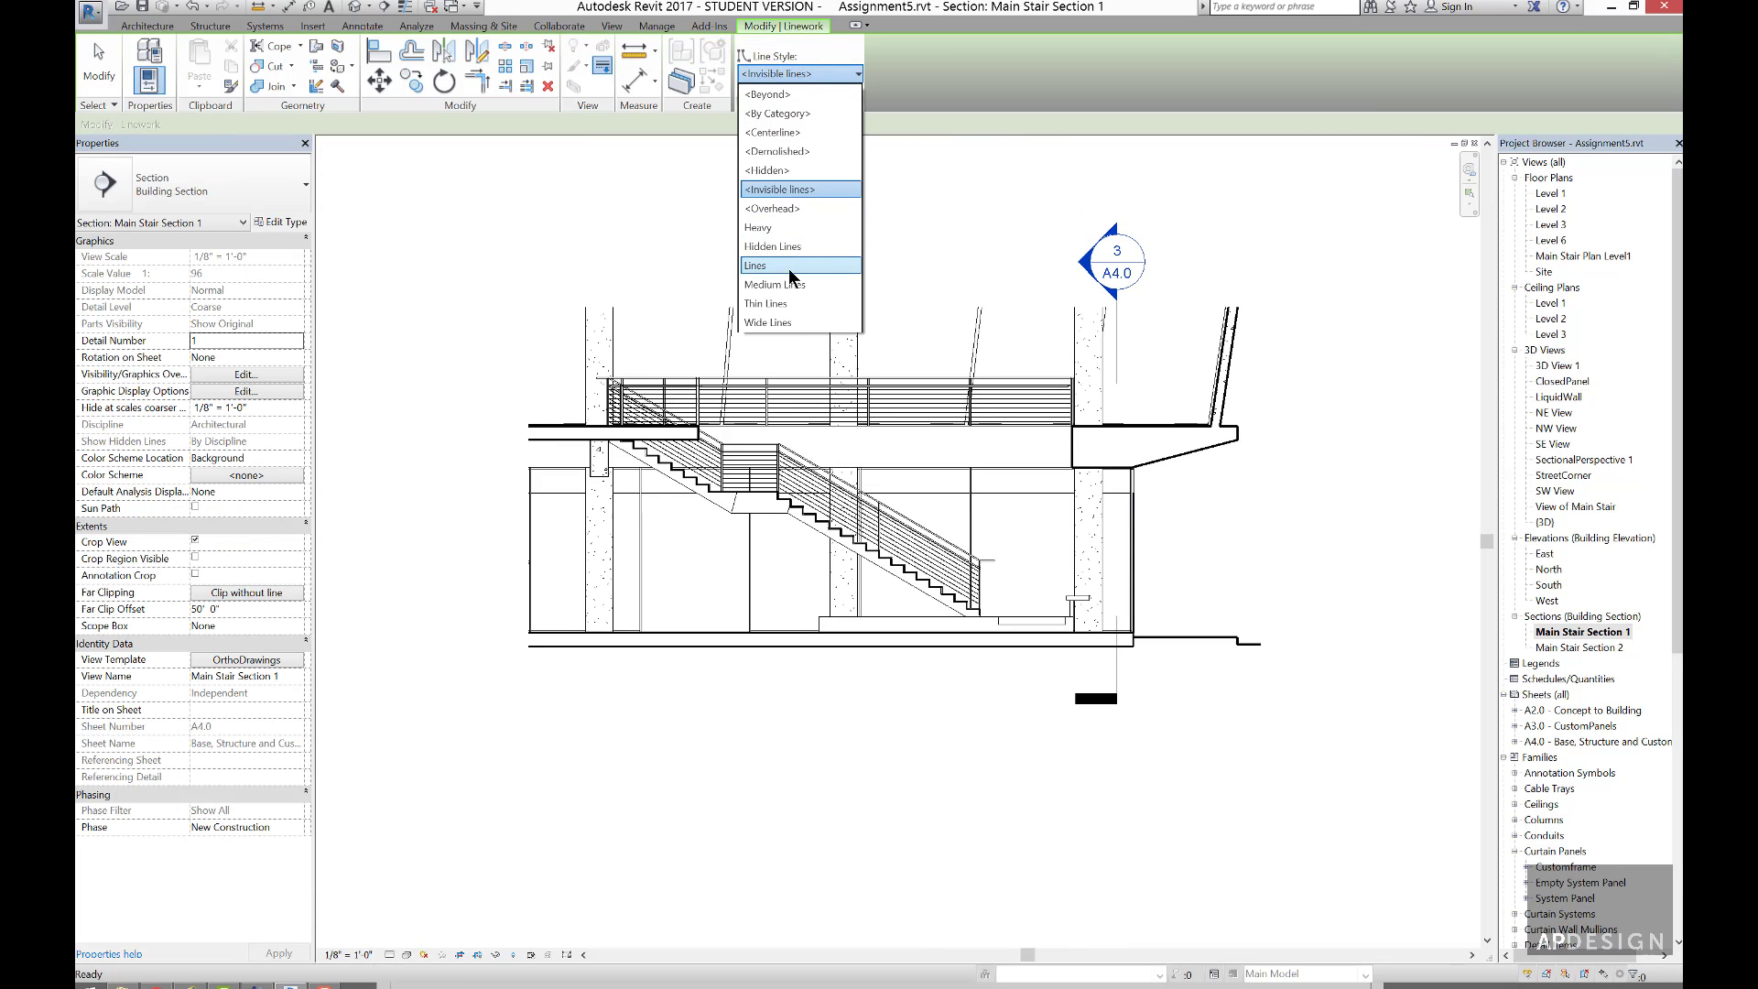
{"action": "left_click", "coordinate": [778, 190]}
{"action": "scroll", "coordinate": [1136, 540], "scroll_direction": "up", "scroll_amount": 4}
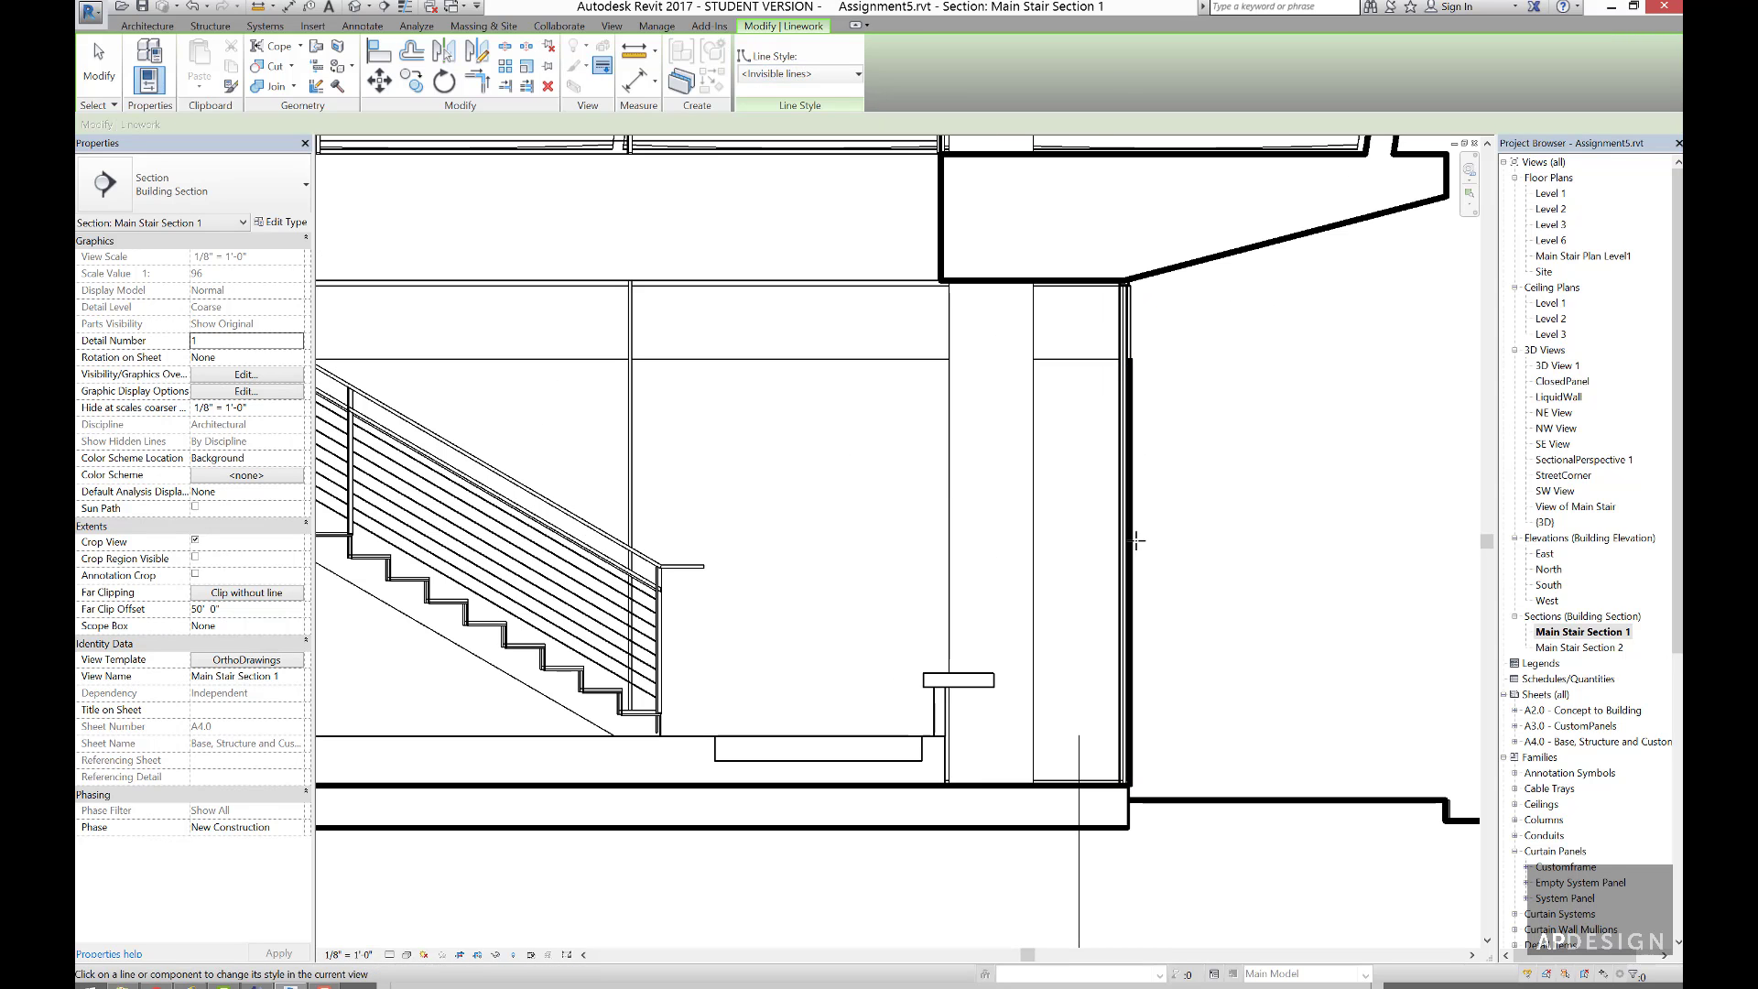
{"action": "left_click", "coordinate": [1132, 415]}
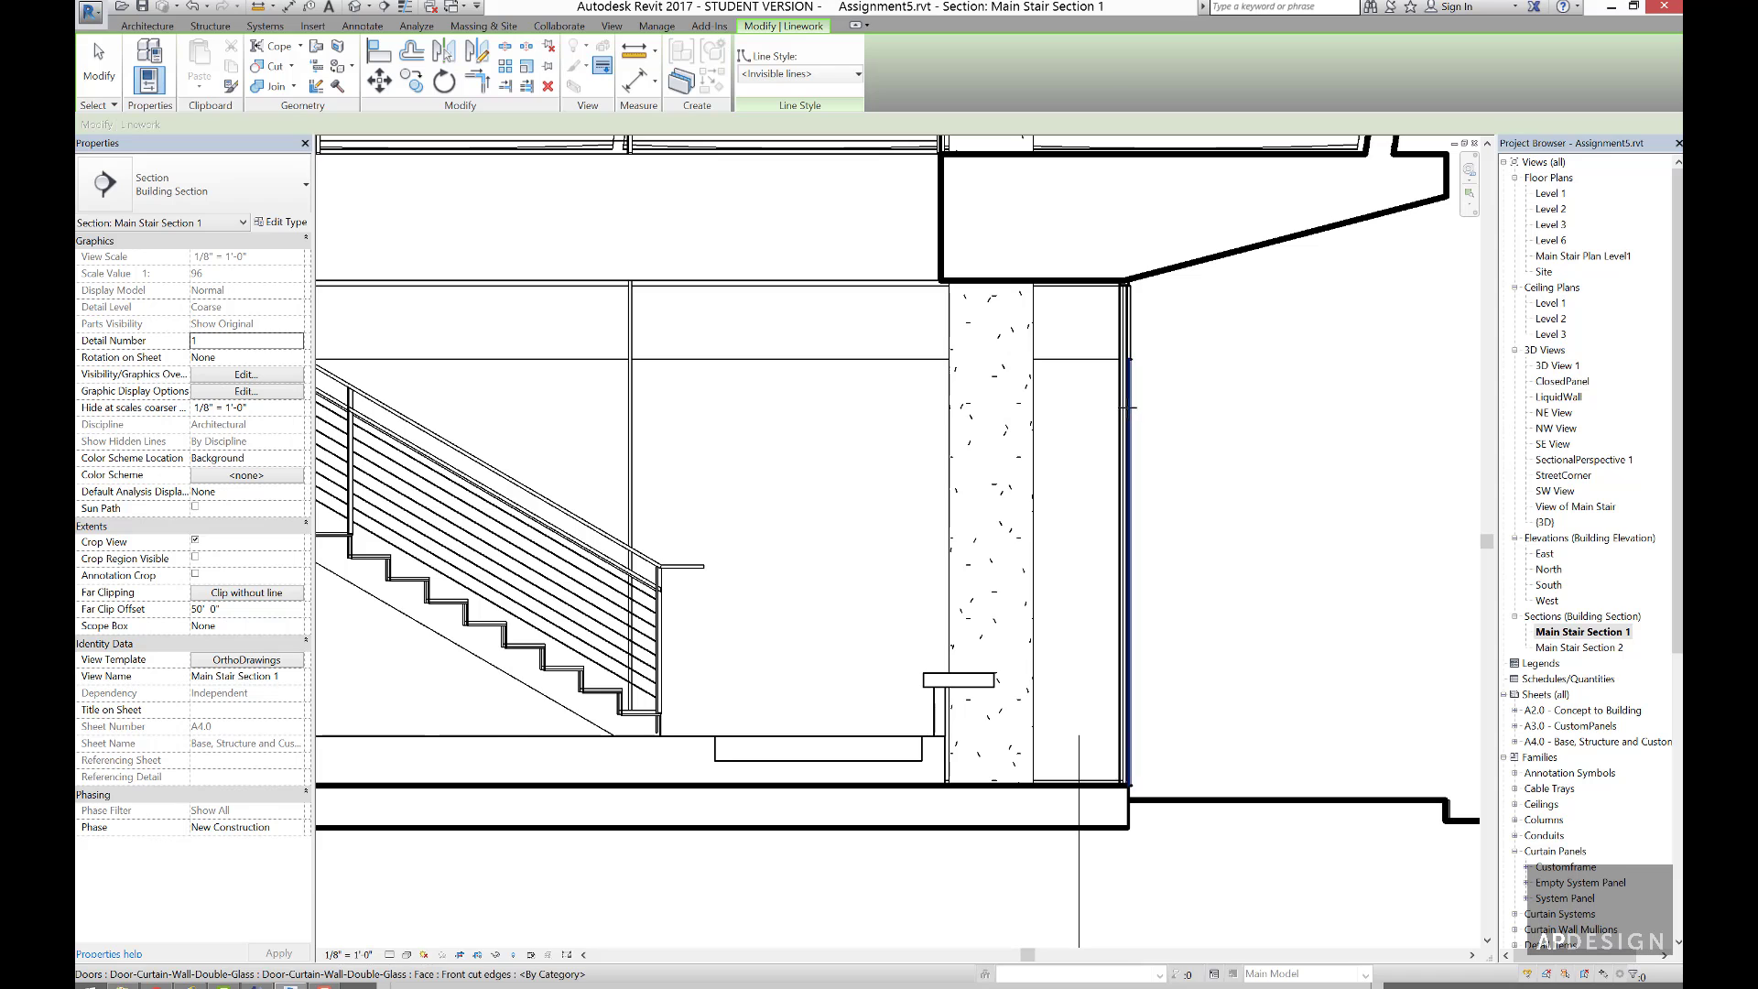
{"action": "scroll", "coordinate": [1129, 403], "scroll_direction": "up", "scroll_amount": 4}
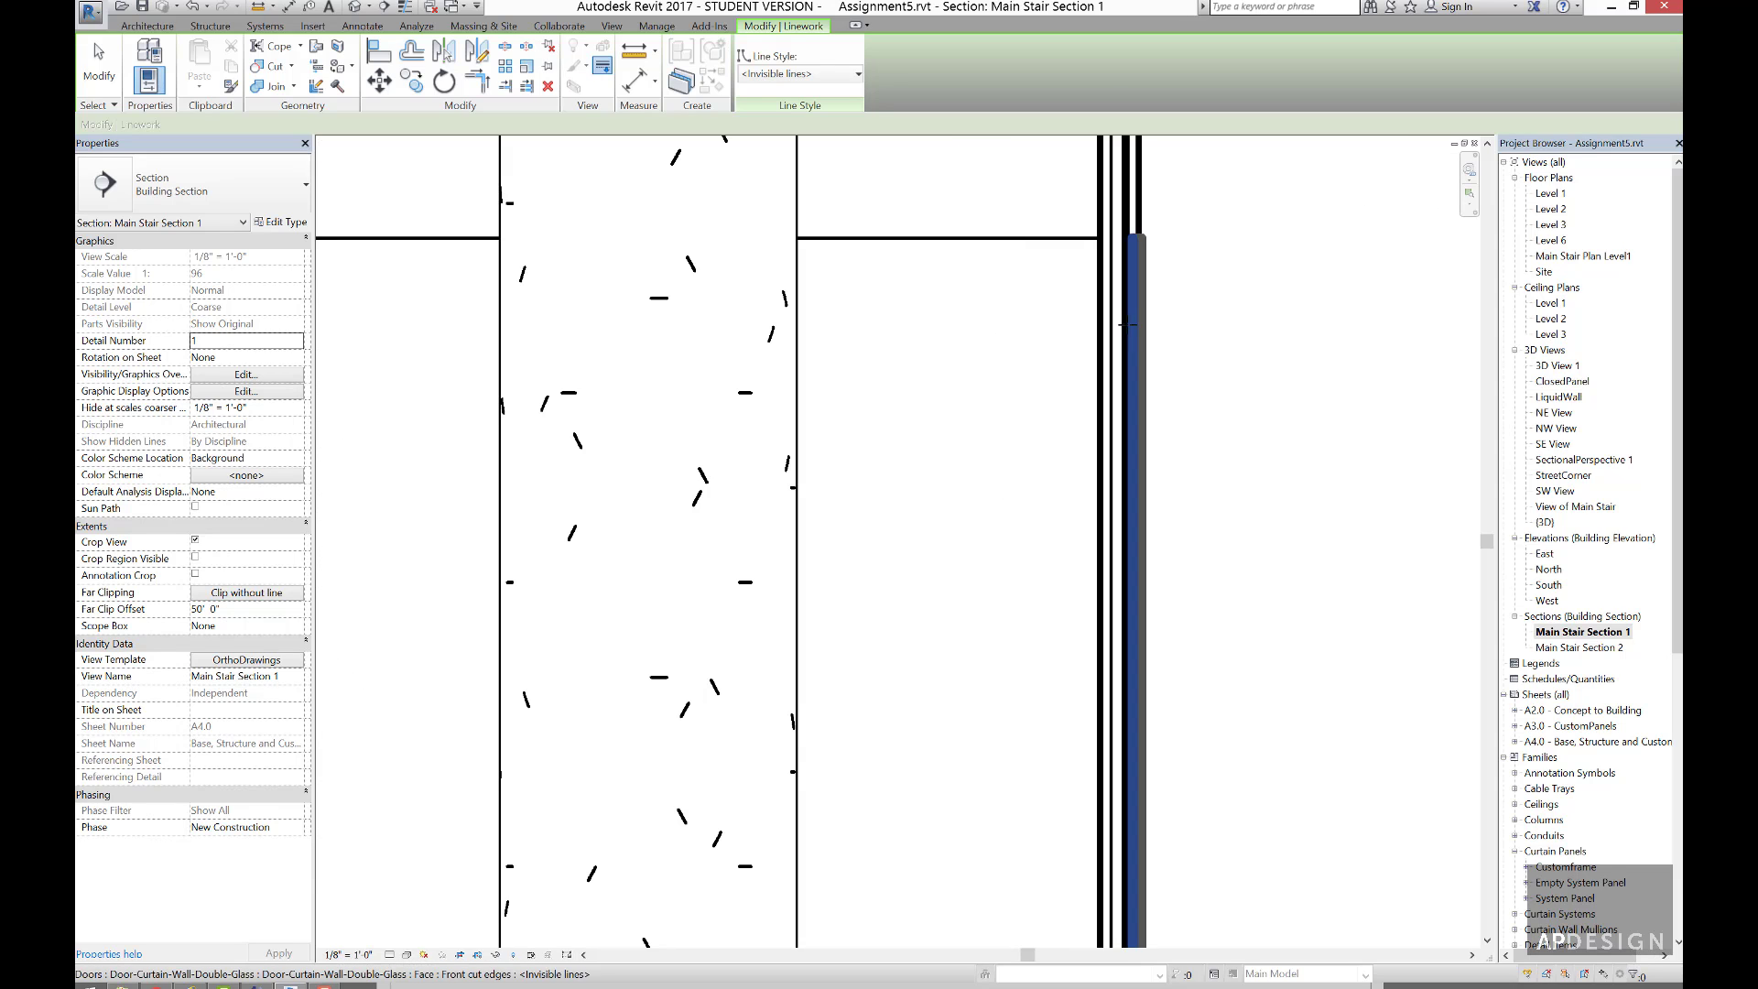
{"action": "scroll", "coordinate": [1150, 342], "scroll_direction": "down", "scroll_amount": 3}
{"action": "scroll", "coordinate": [1151, 343], "scroll_direction": "down", "scroll_amount": 2}
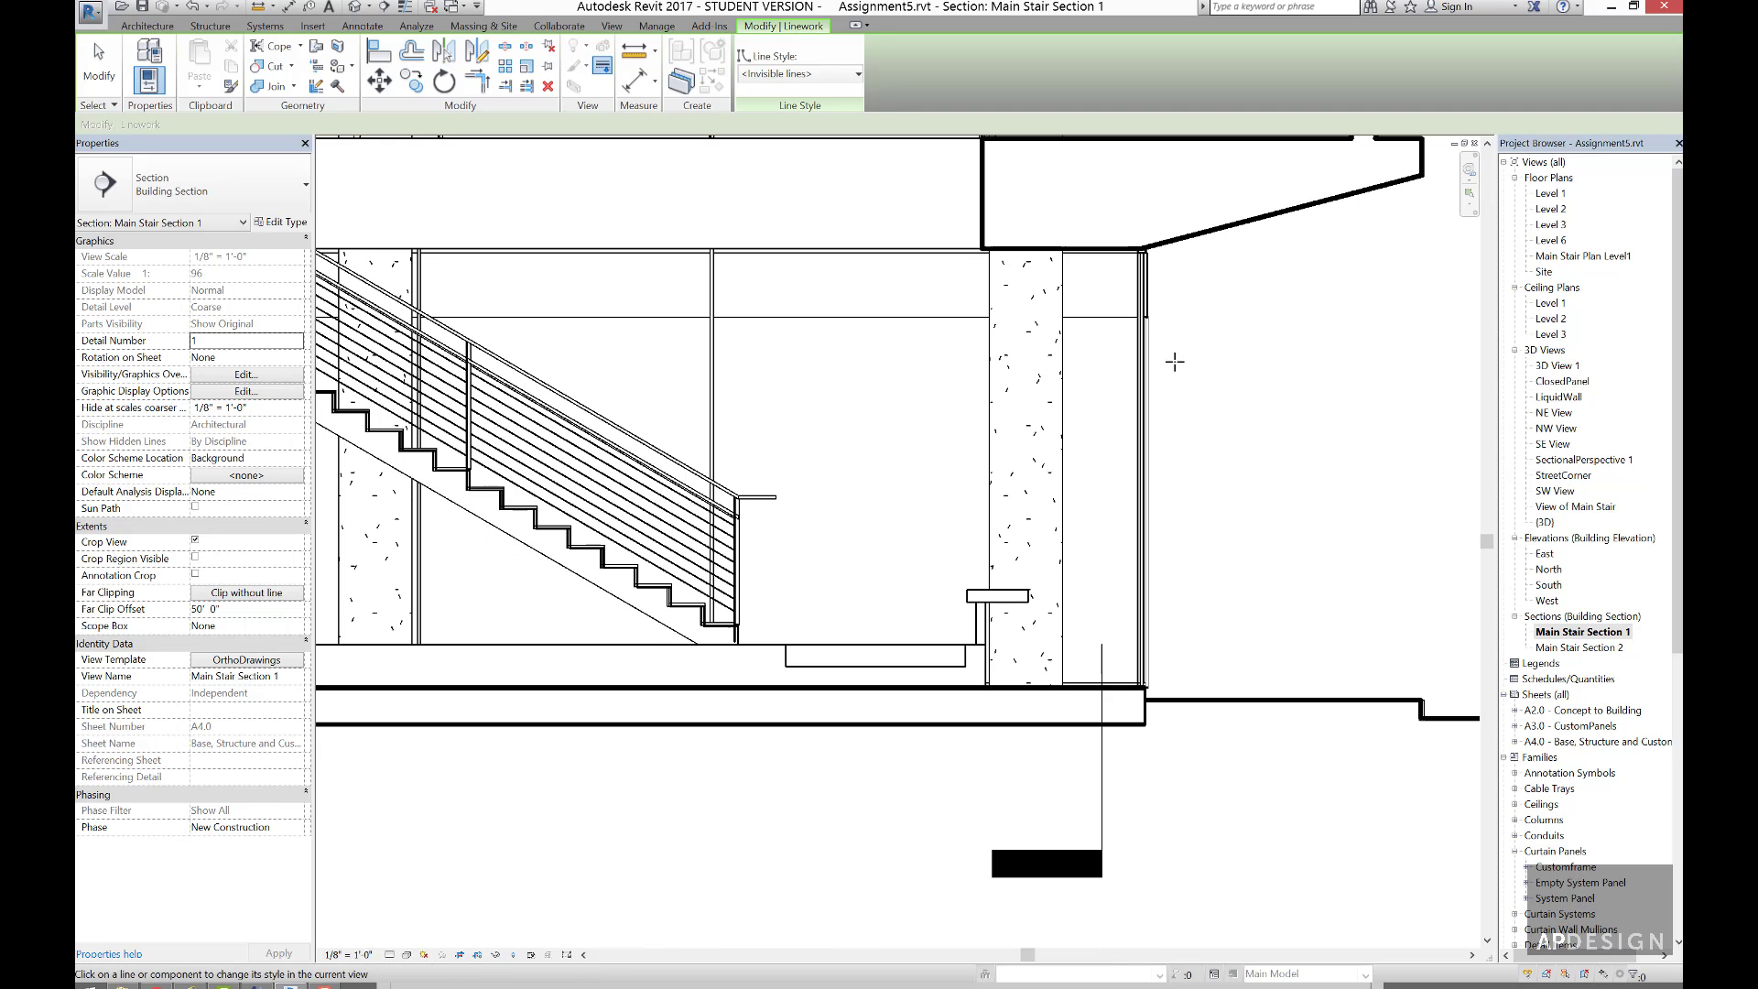
{"action": "key", "text": "Escape"}
{"action": "scroll", "coordinate": [1179, 375], "scroll_direction": "down", "scroll_amount": 4}
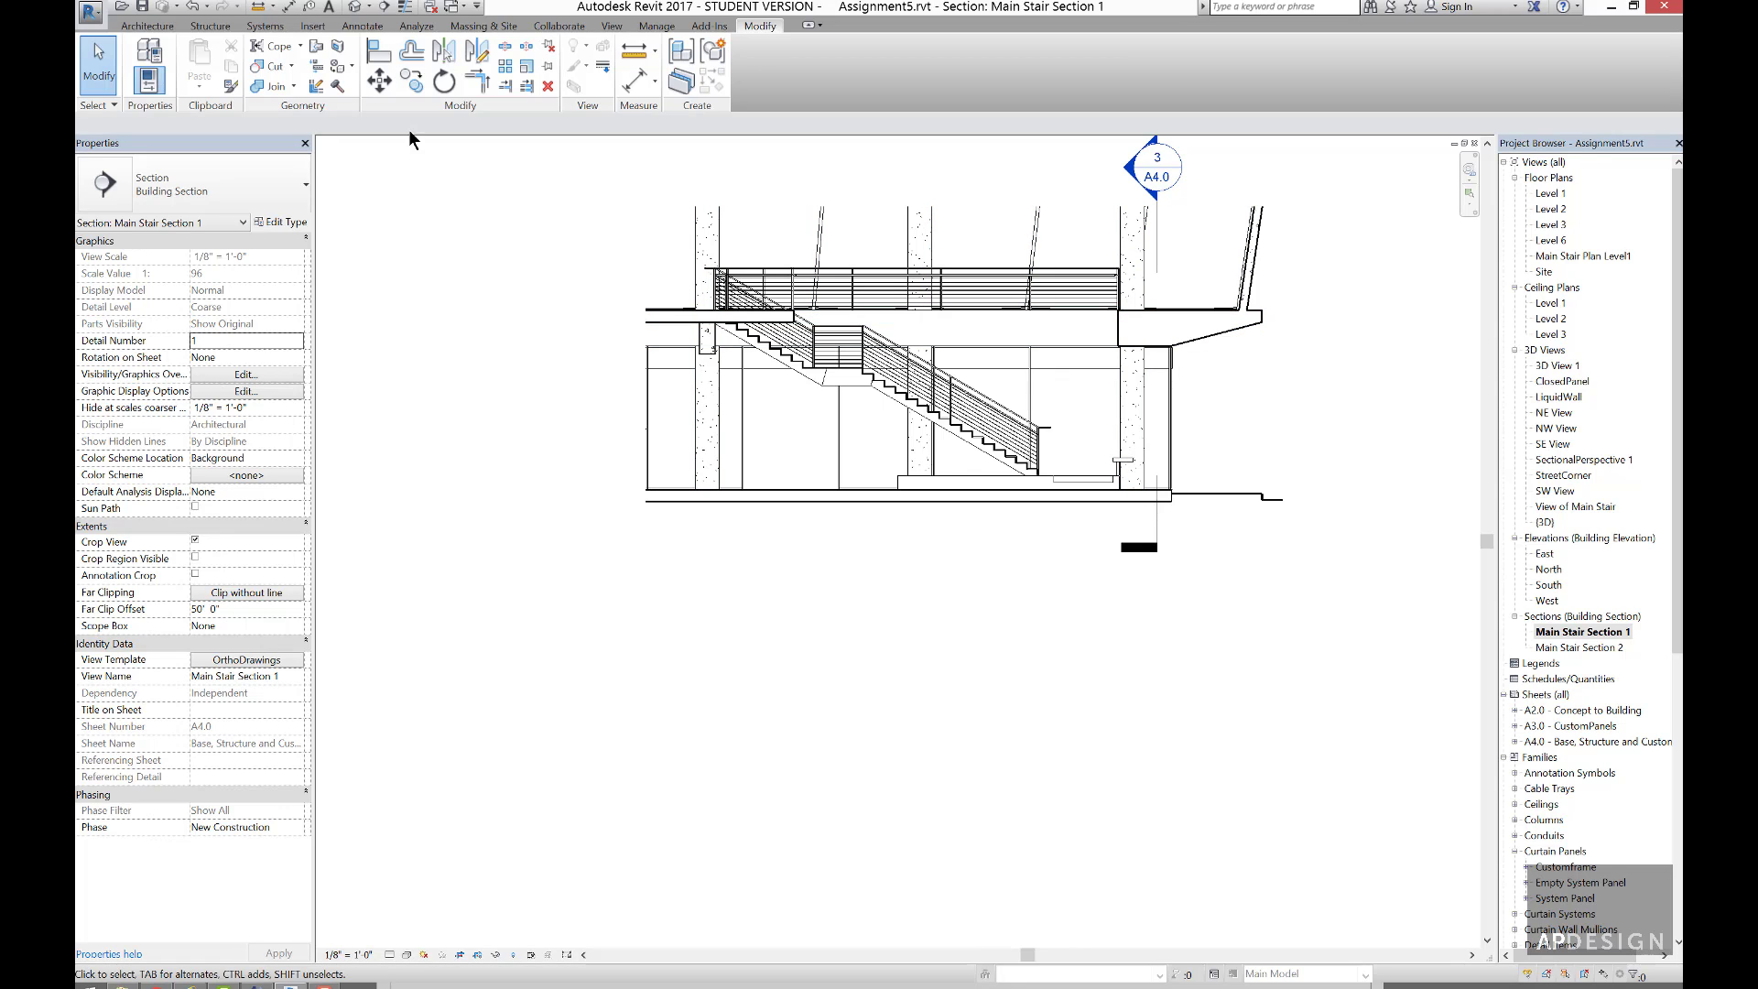
- Open the model visibility/graphics overrides of the OrthoDrawings view template for editing
{"action": "left_click", "coordinate": [611, 26]}
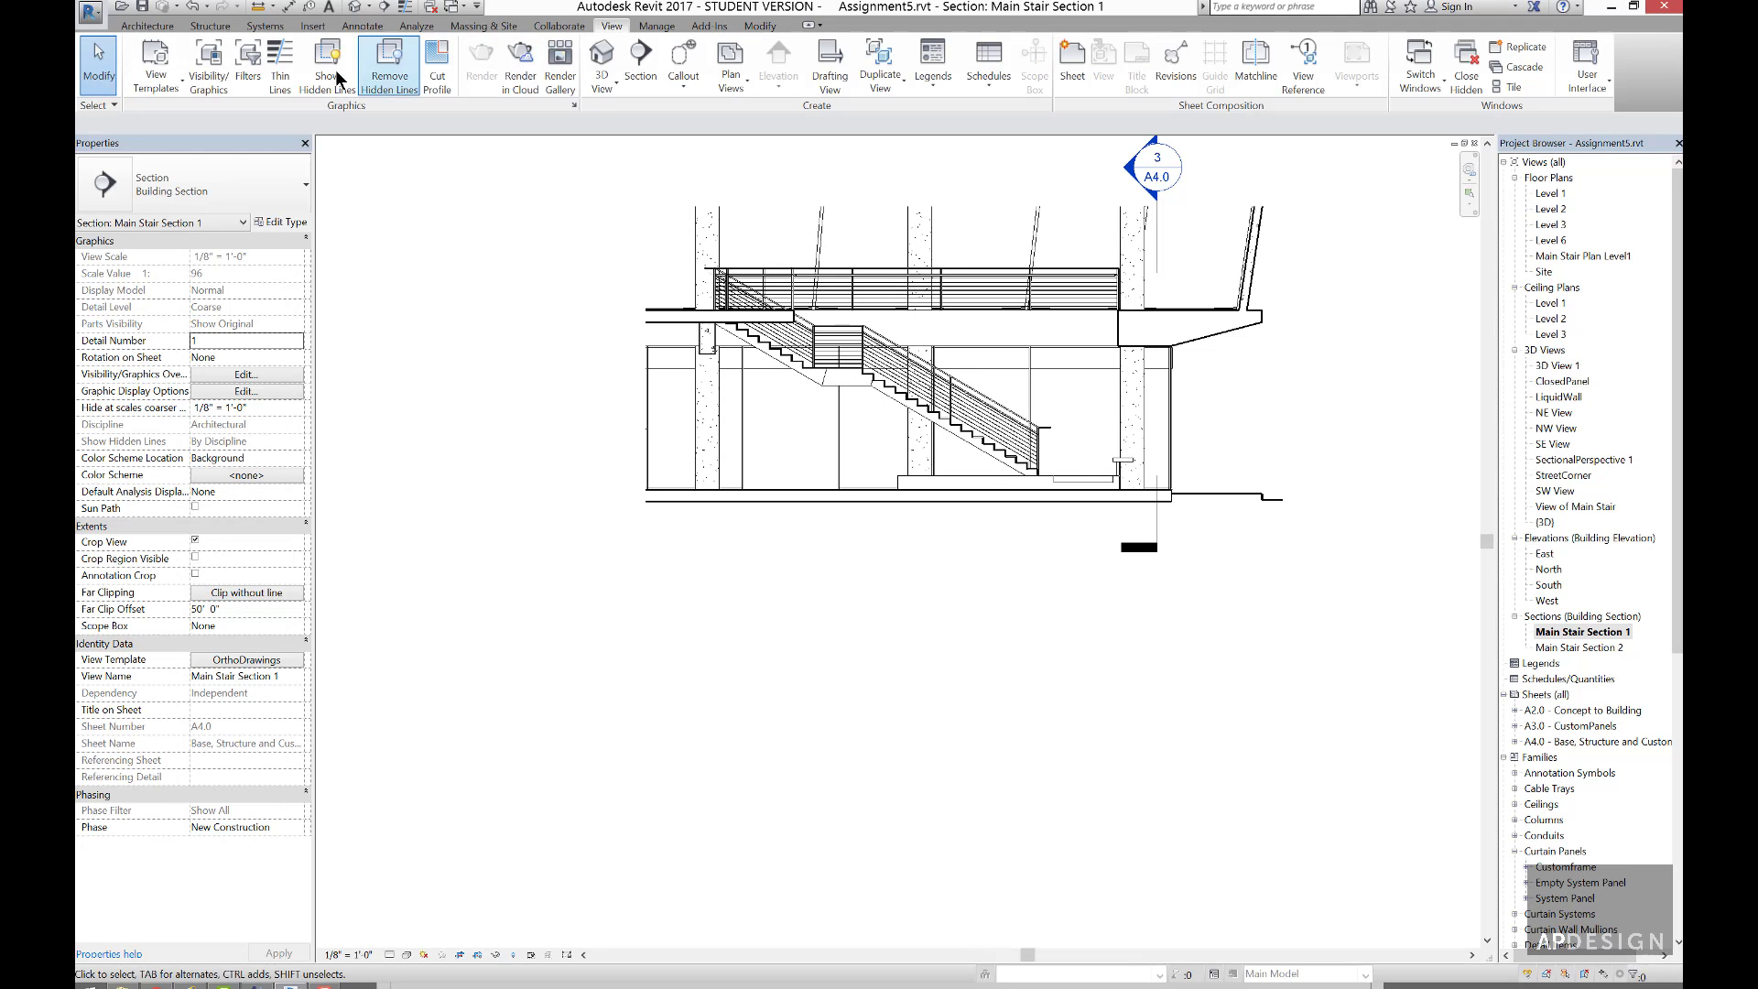
{"action": "left_click", "coordinate": [156, 78]}
{"action": "left_click", "coordinate": [194, 187]}
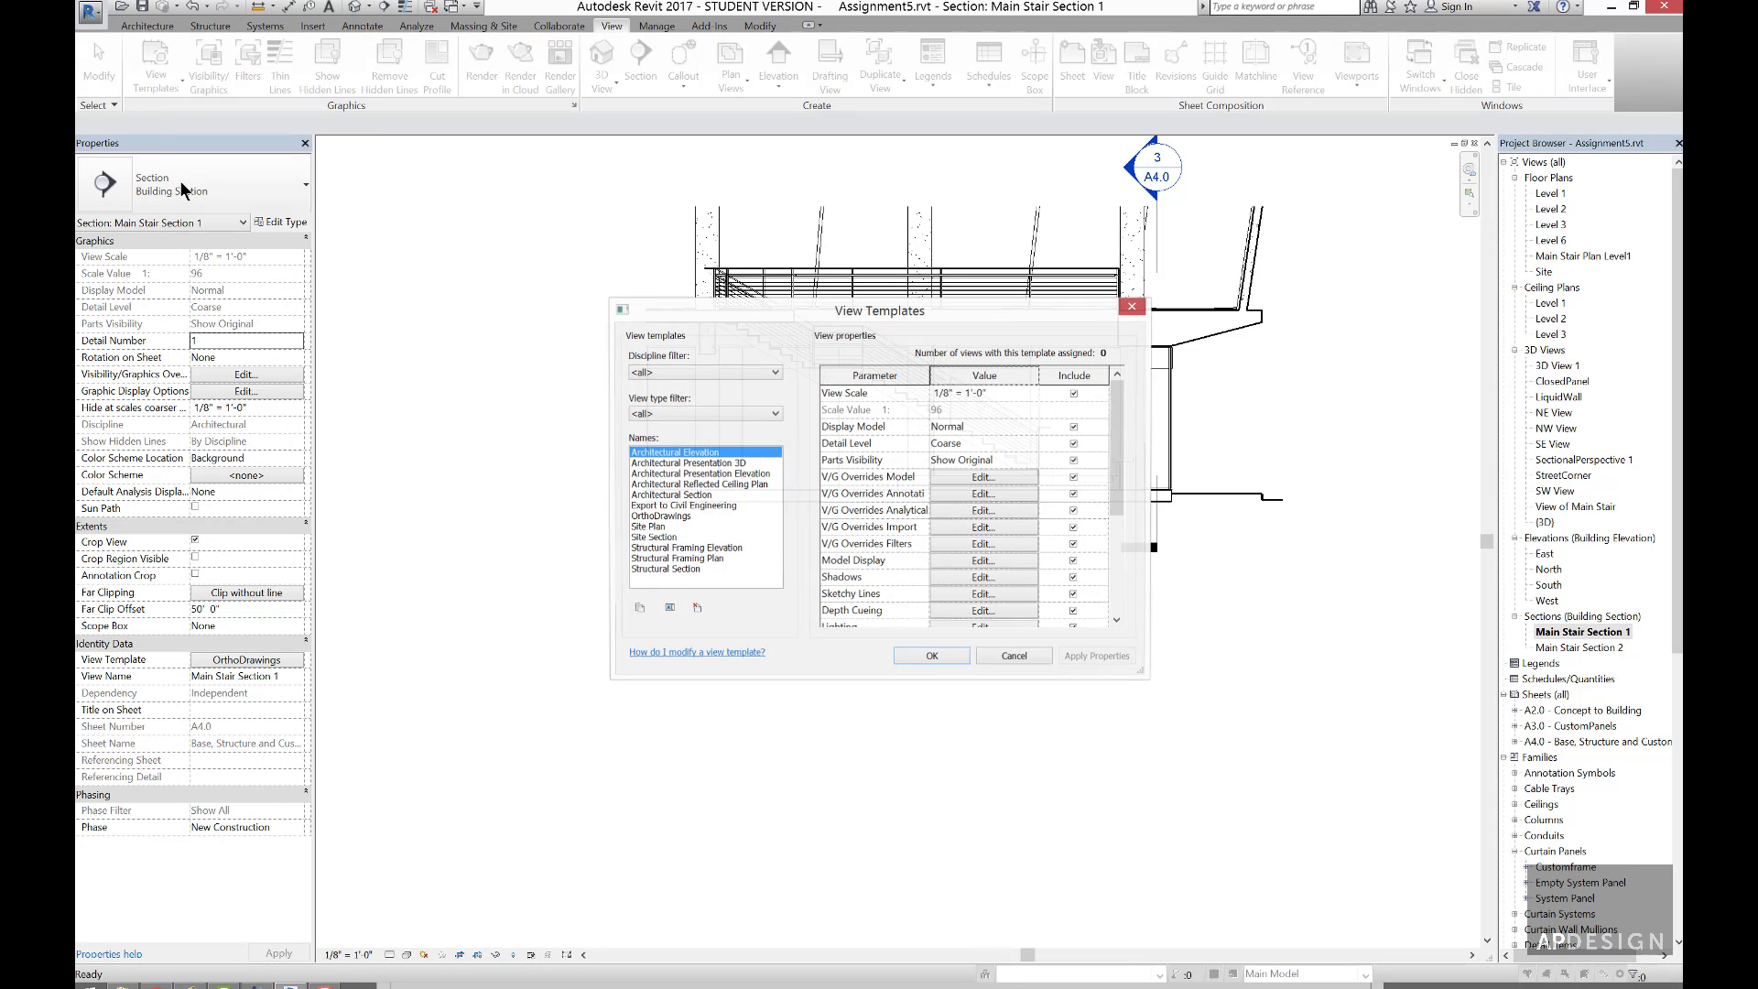
{"action": "left_click", "coordinate": [687, 517]}
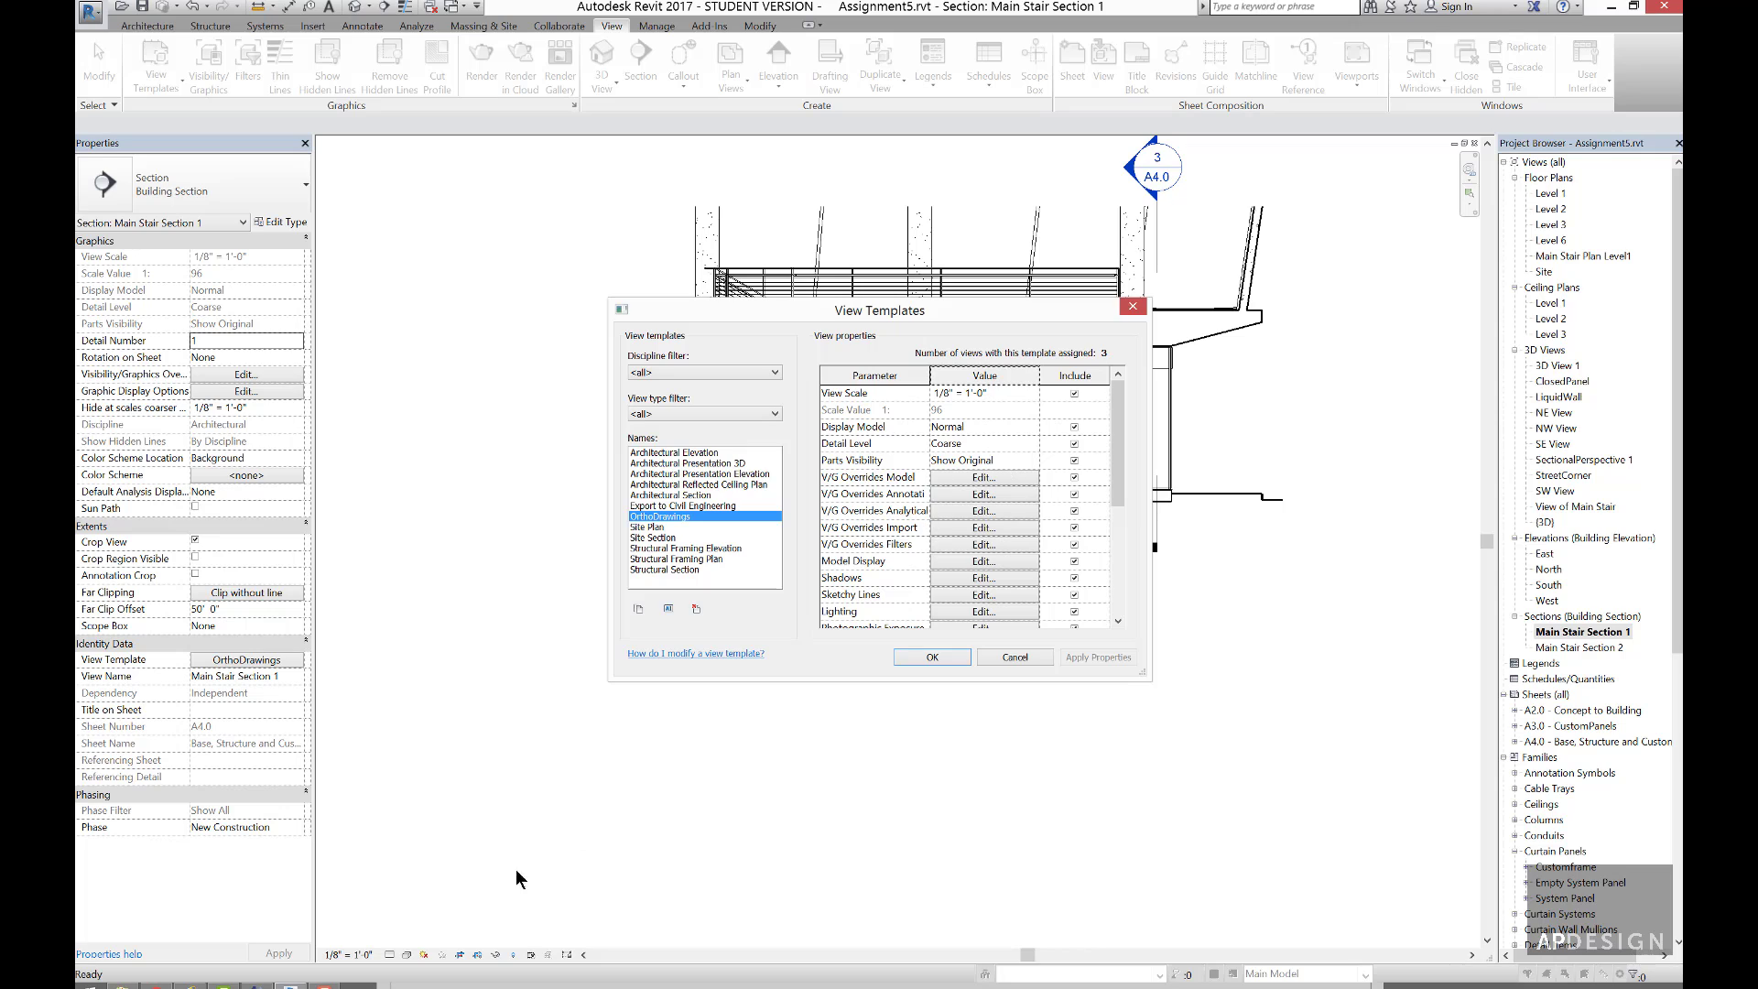
{"action": "left_click", "coordinate": [985, 477]}
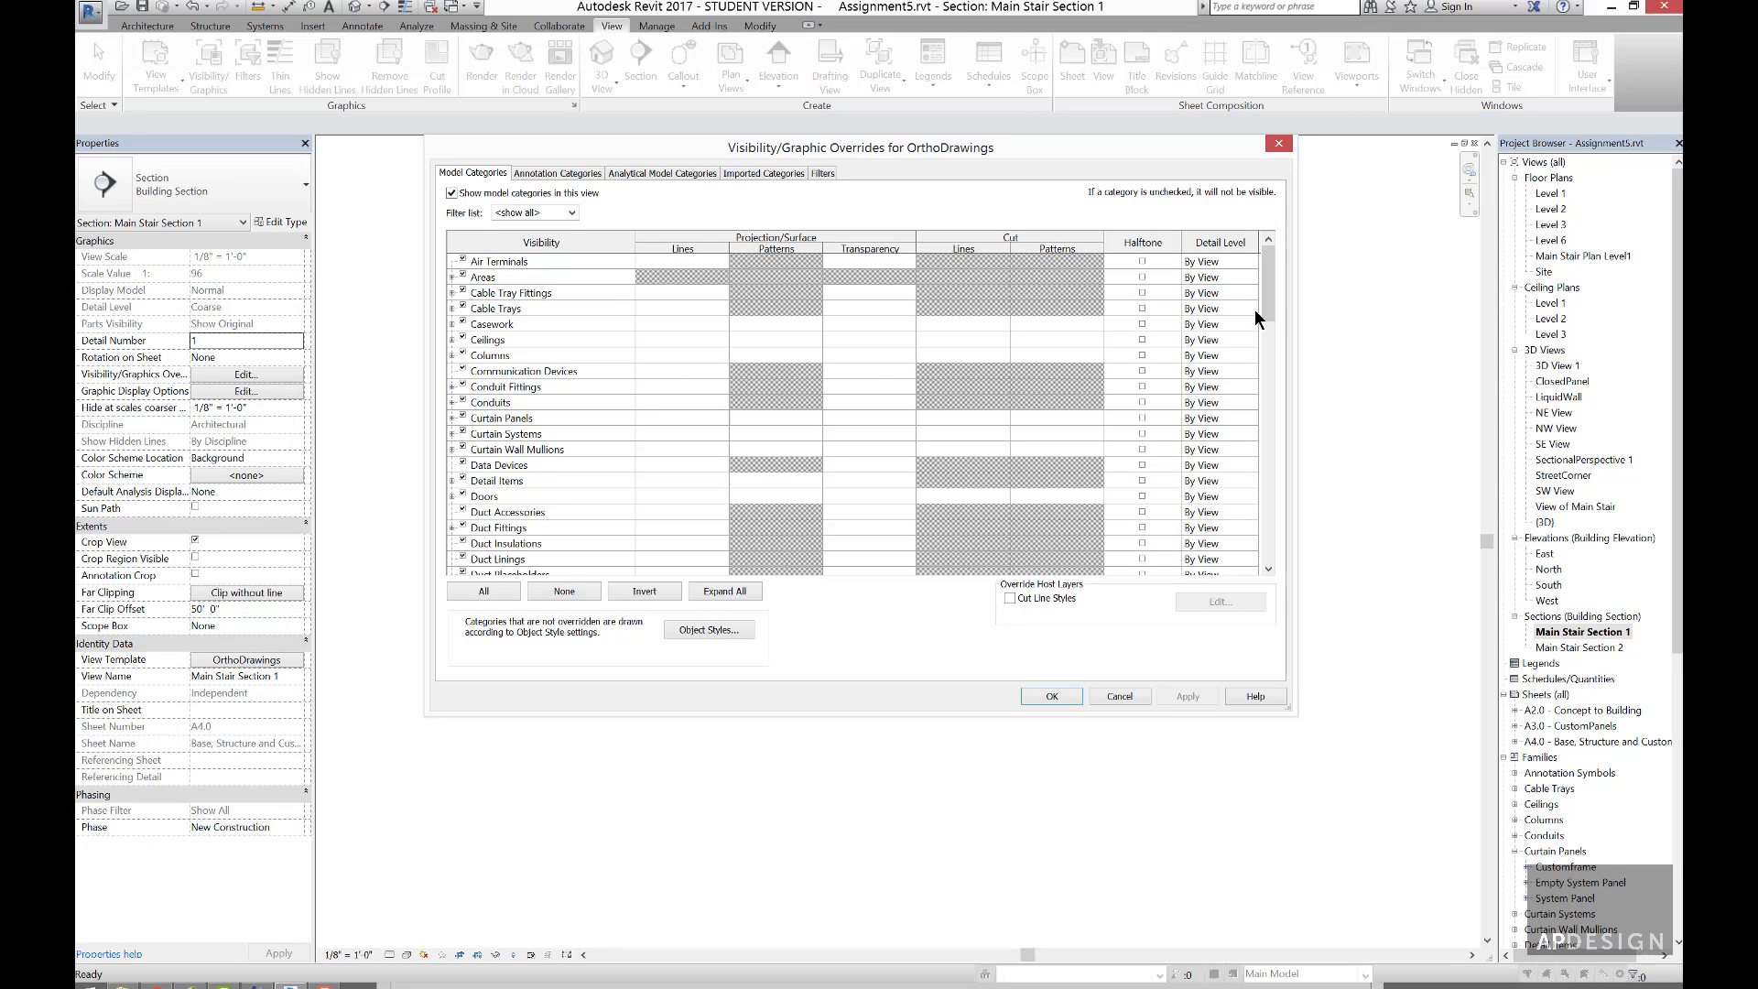
- Override the Generic Models cut pattern in the template with a black Solid fill
{"action": "left_click_drag", "start_coordinate": [1267, 304], "coordinate": [1267, 369]}
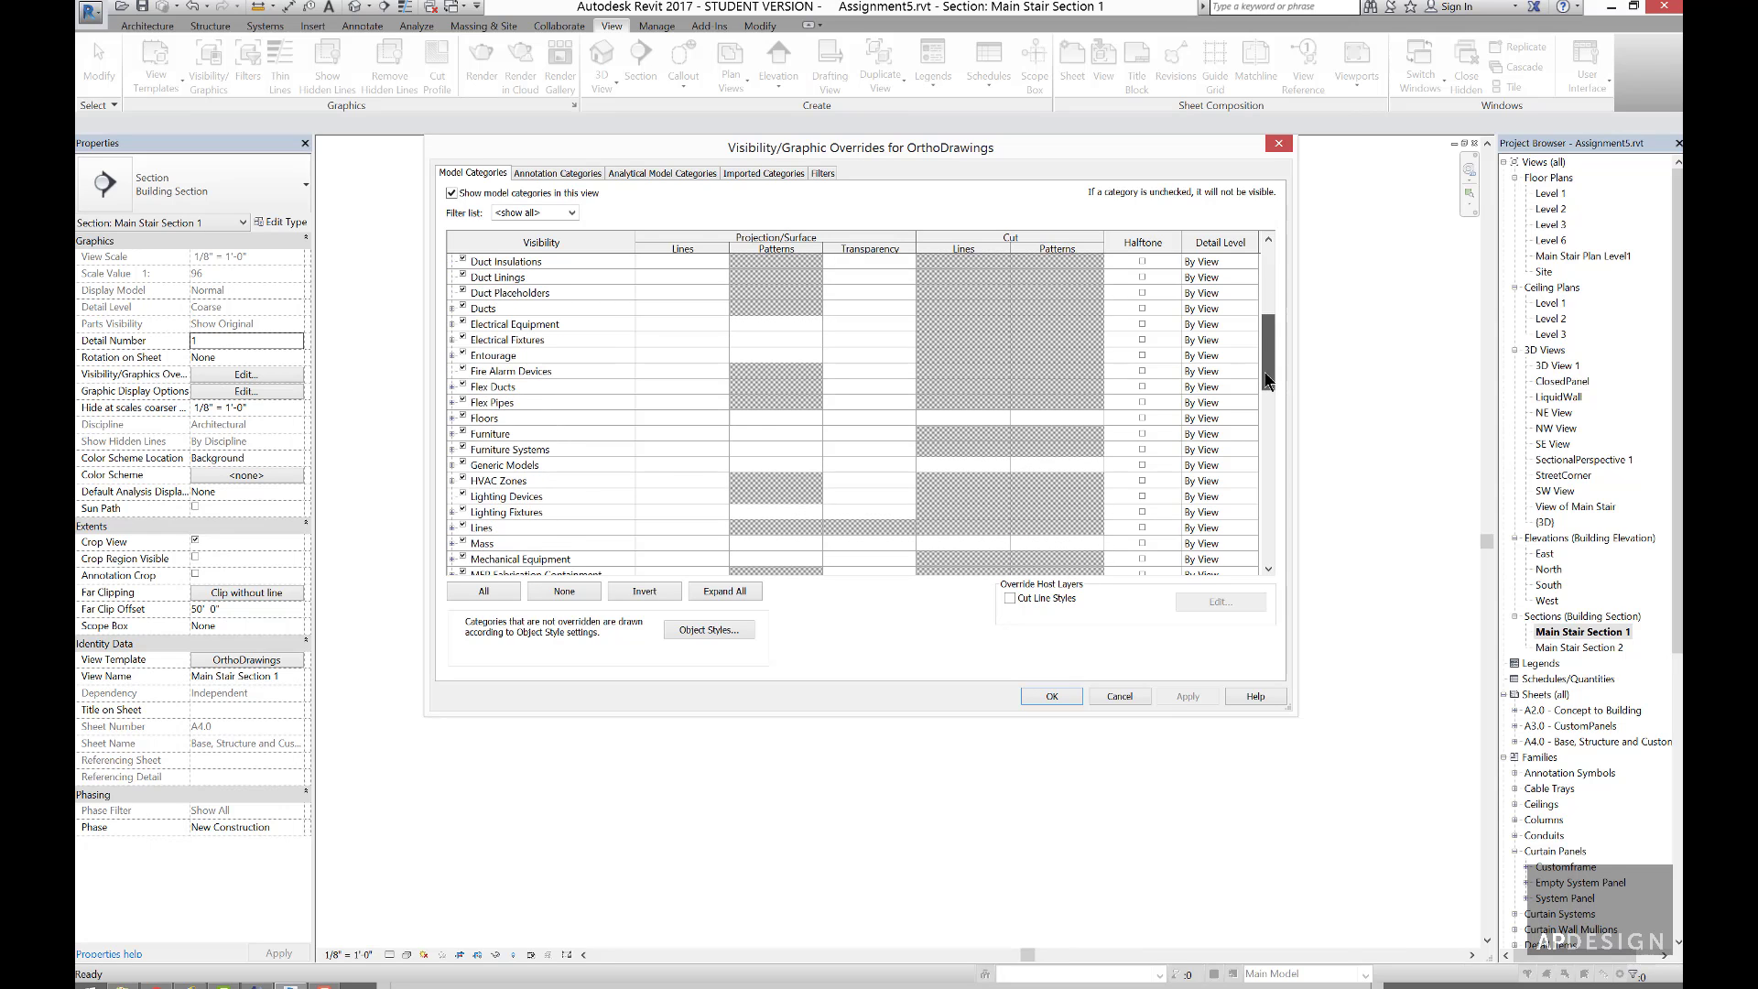
{"action": "left_click", "coordinate": [1046, 465]}
{"action": "left_click", "coordinate": [1047, 465]}
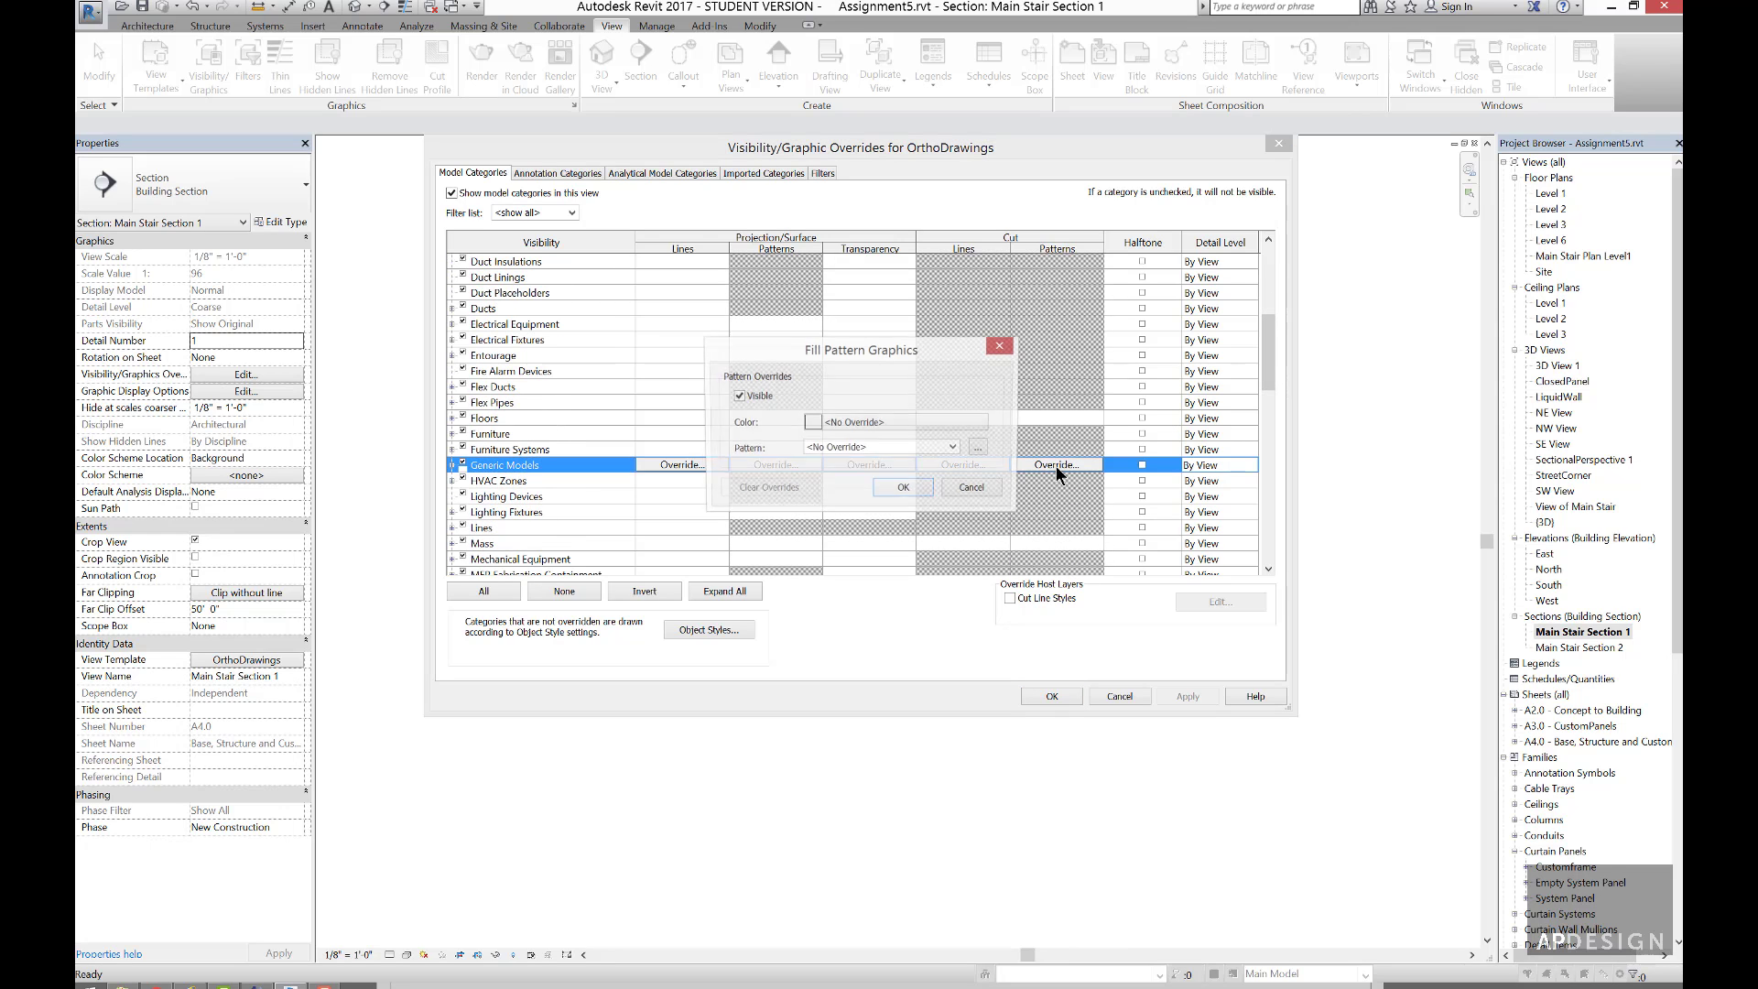
{"action": "left_click", "coordinate": [947, 424]}
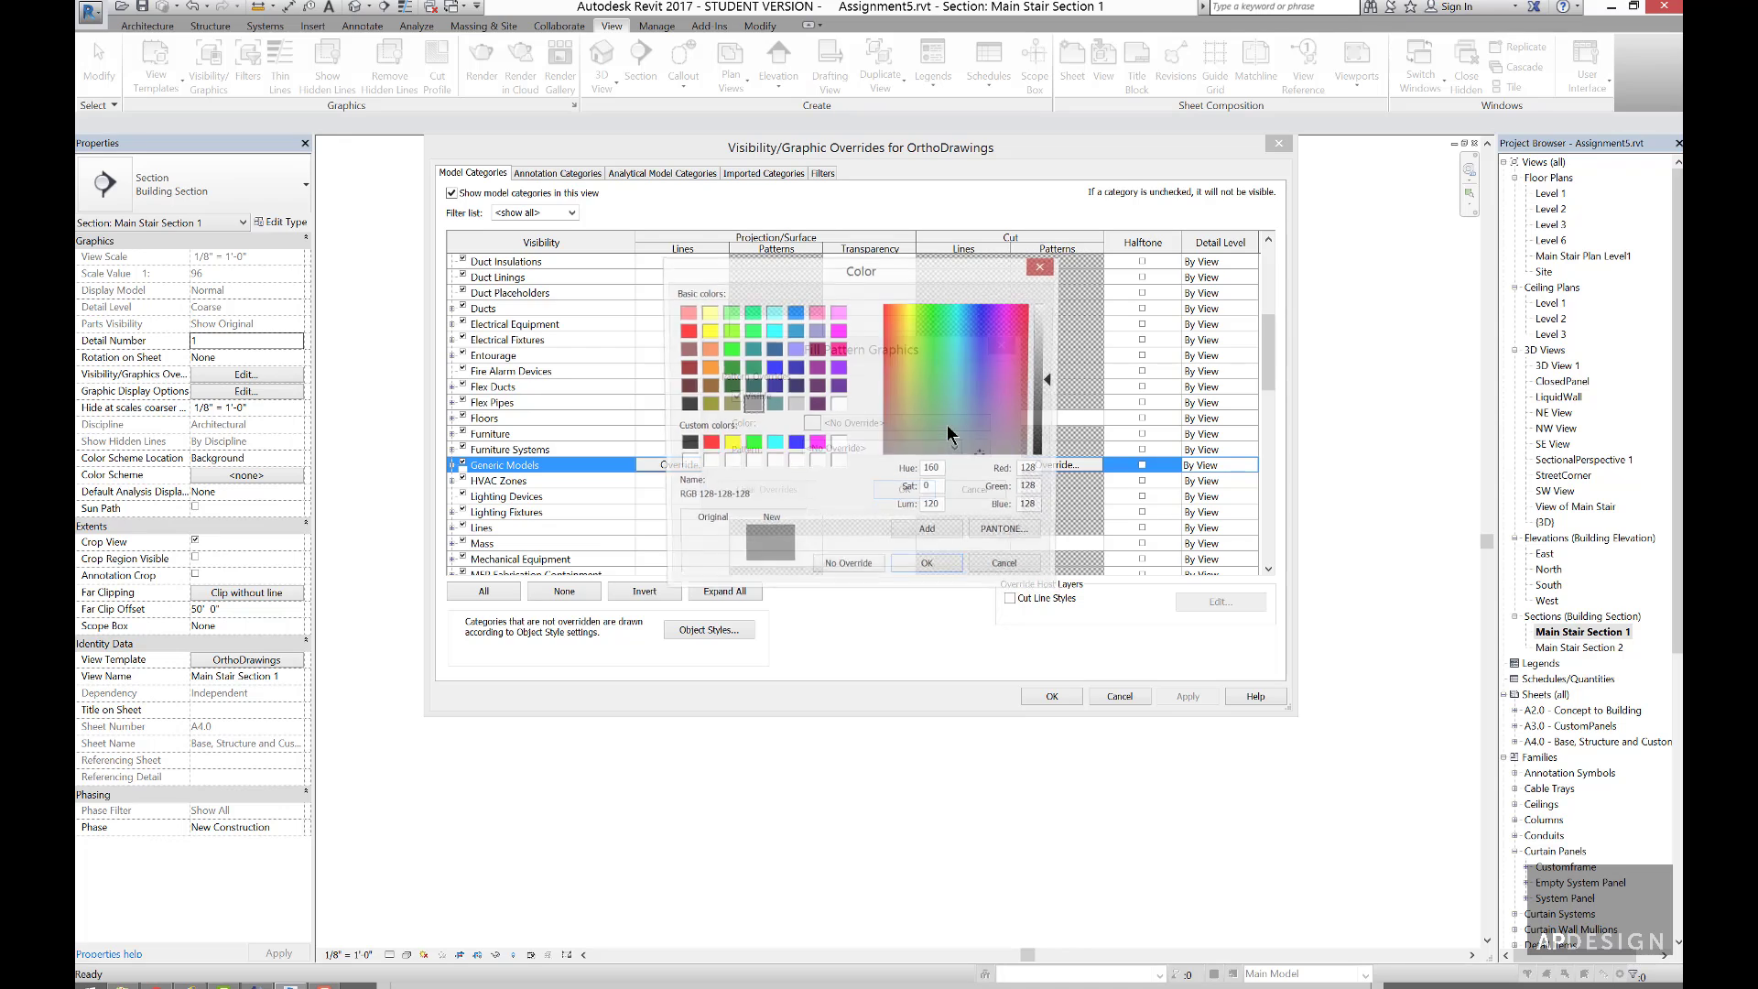
{"action": "left_click", "coordinate": [686, 405]}
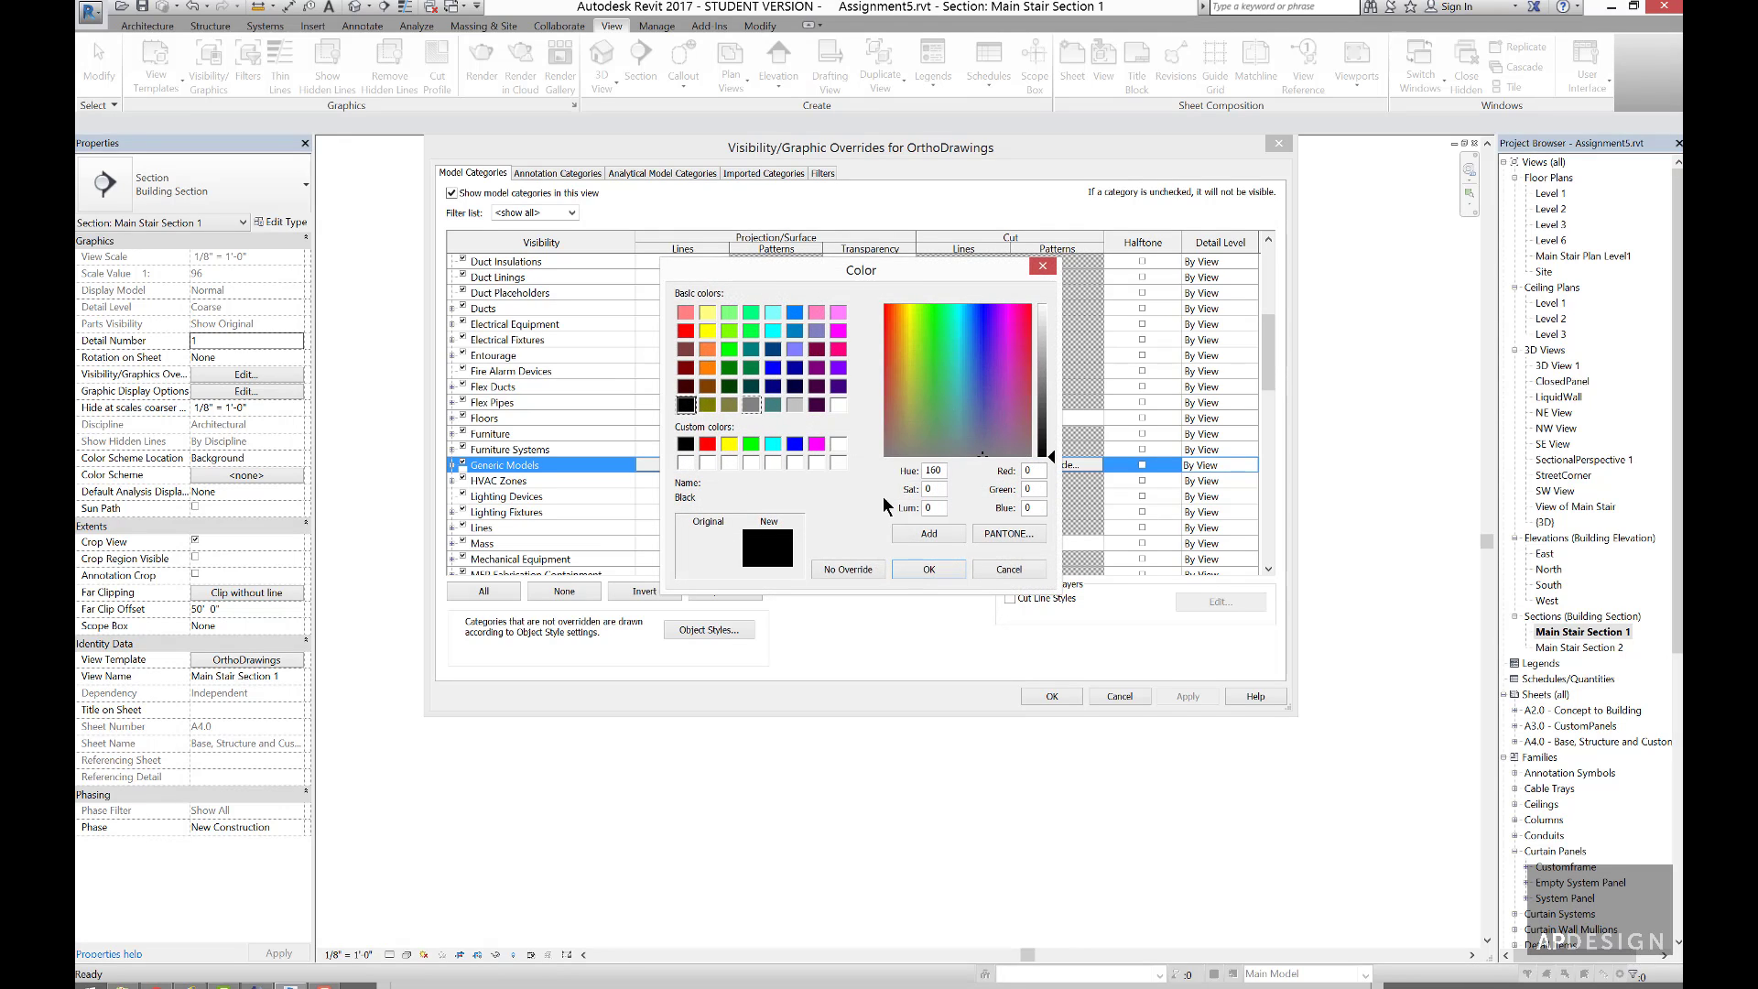
{"action": "left_click", "coordinate": [927, 570]}
{"action": "left_click", "coordinate": [954, 448]}
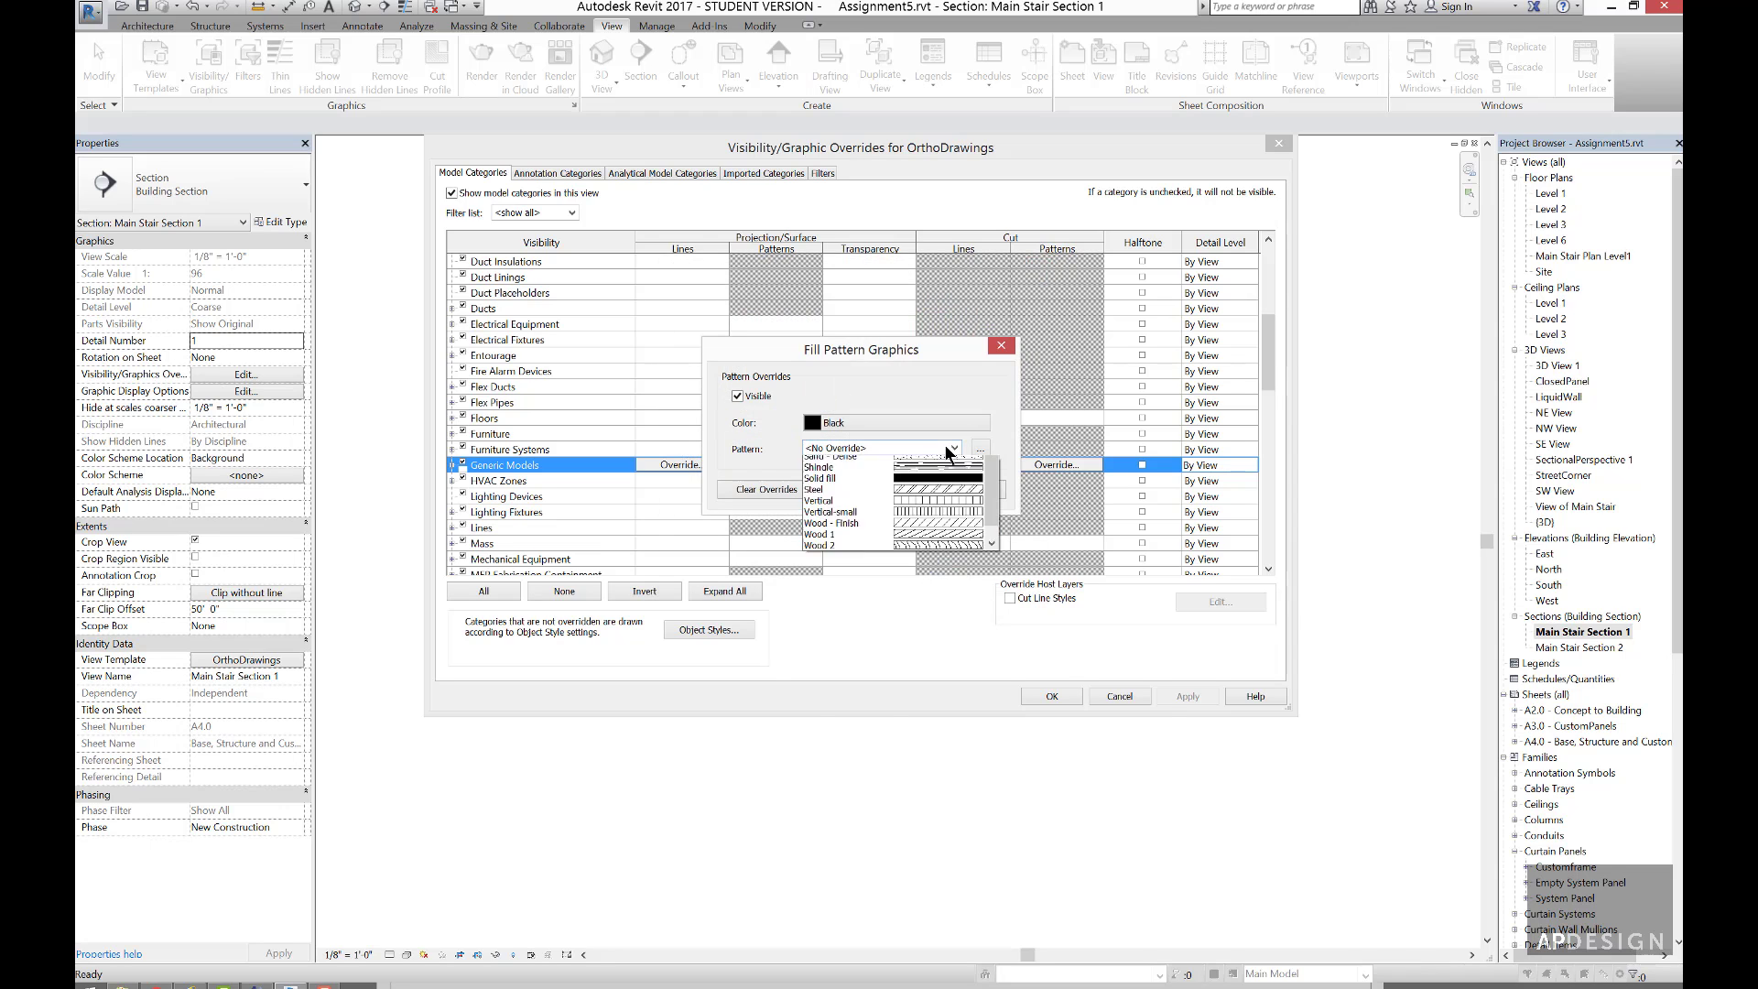
{"action": "left_click", "coordinate": [918, 719]}
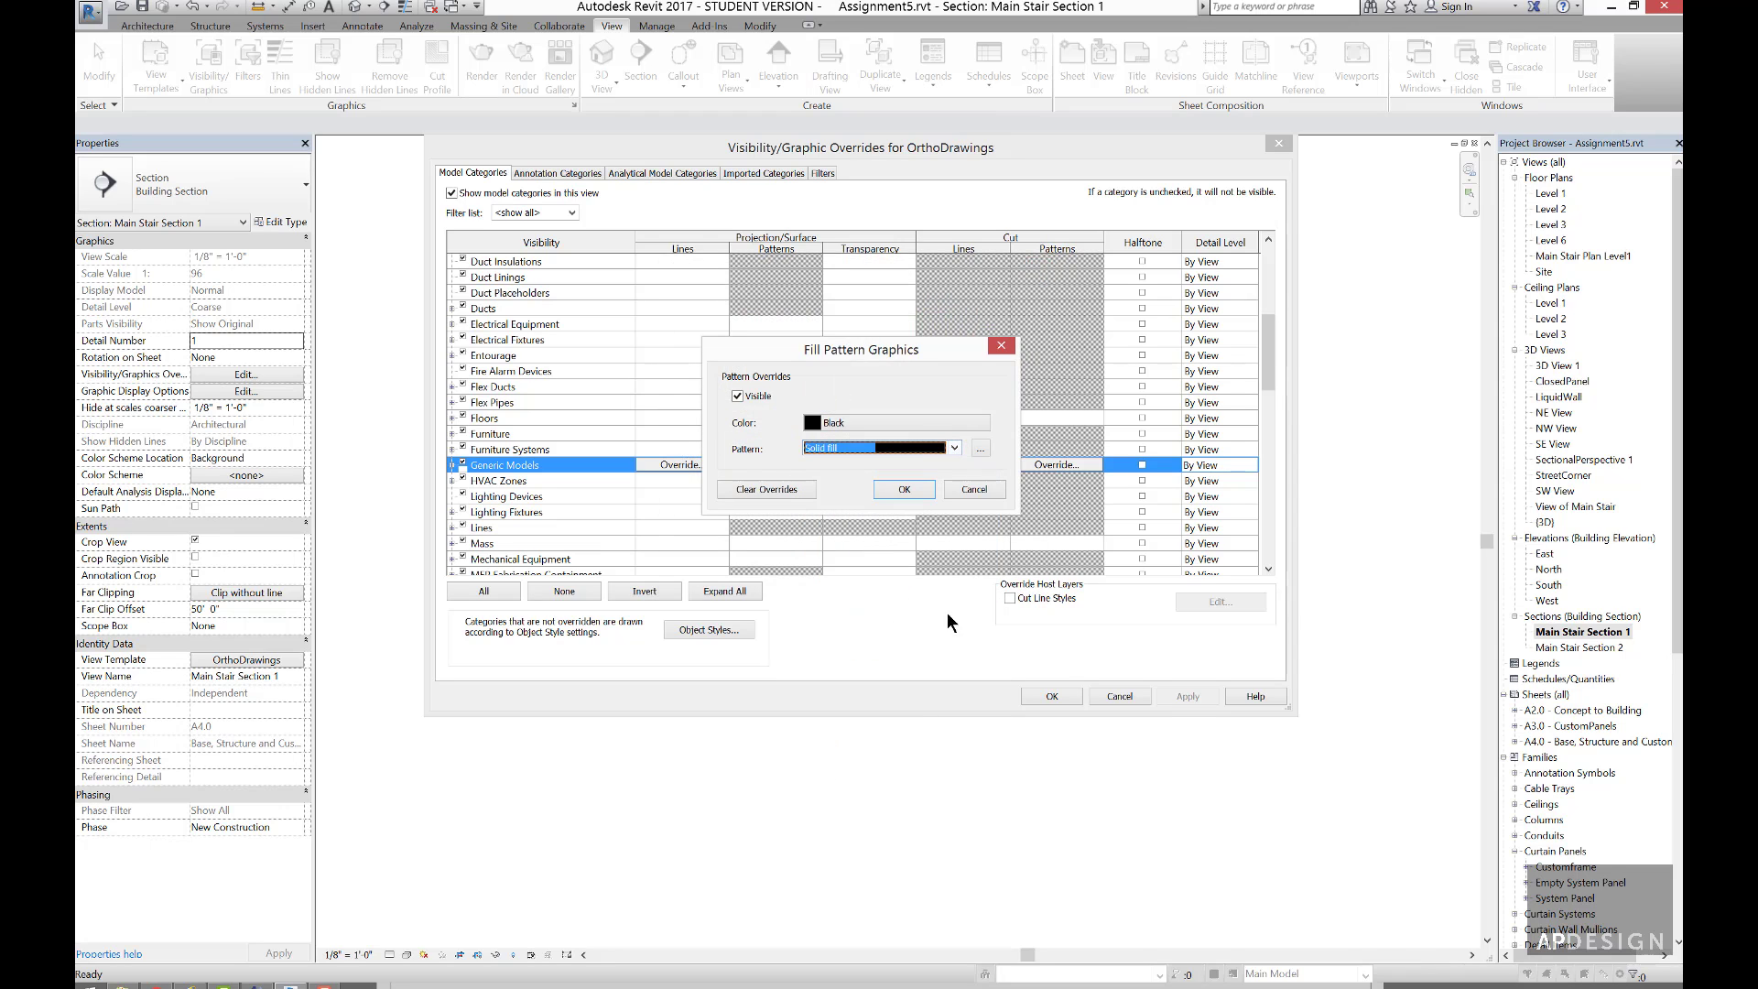
{"action": "left_click", "coordinate": [905, 489]}
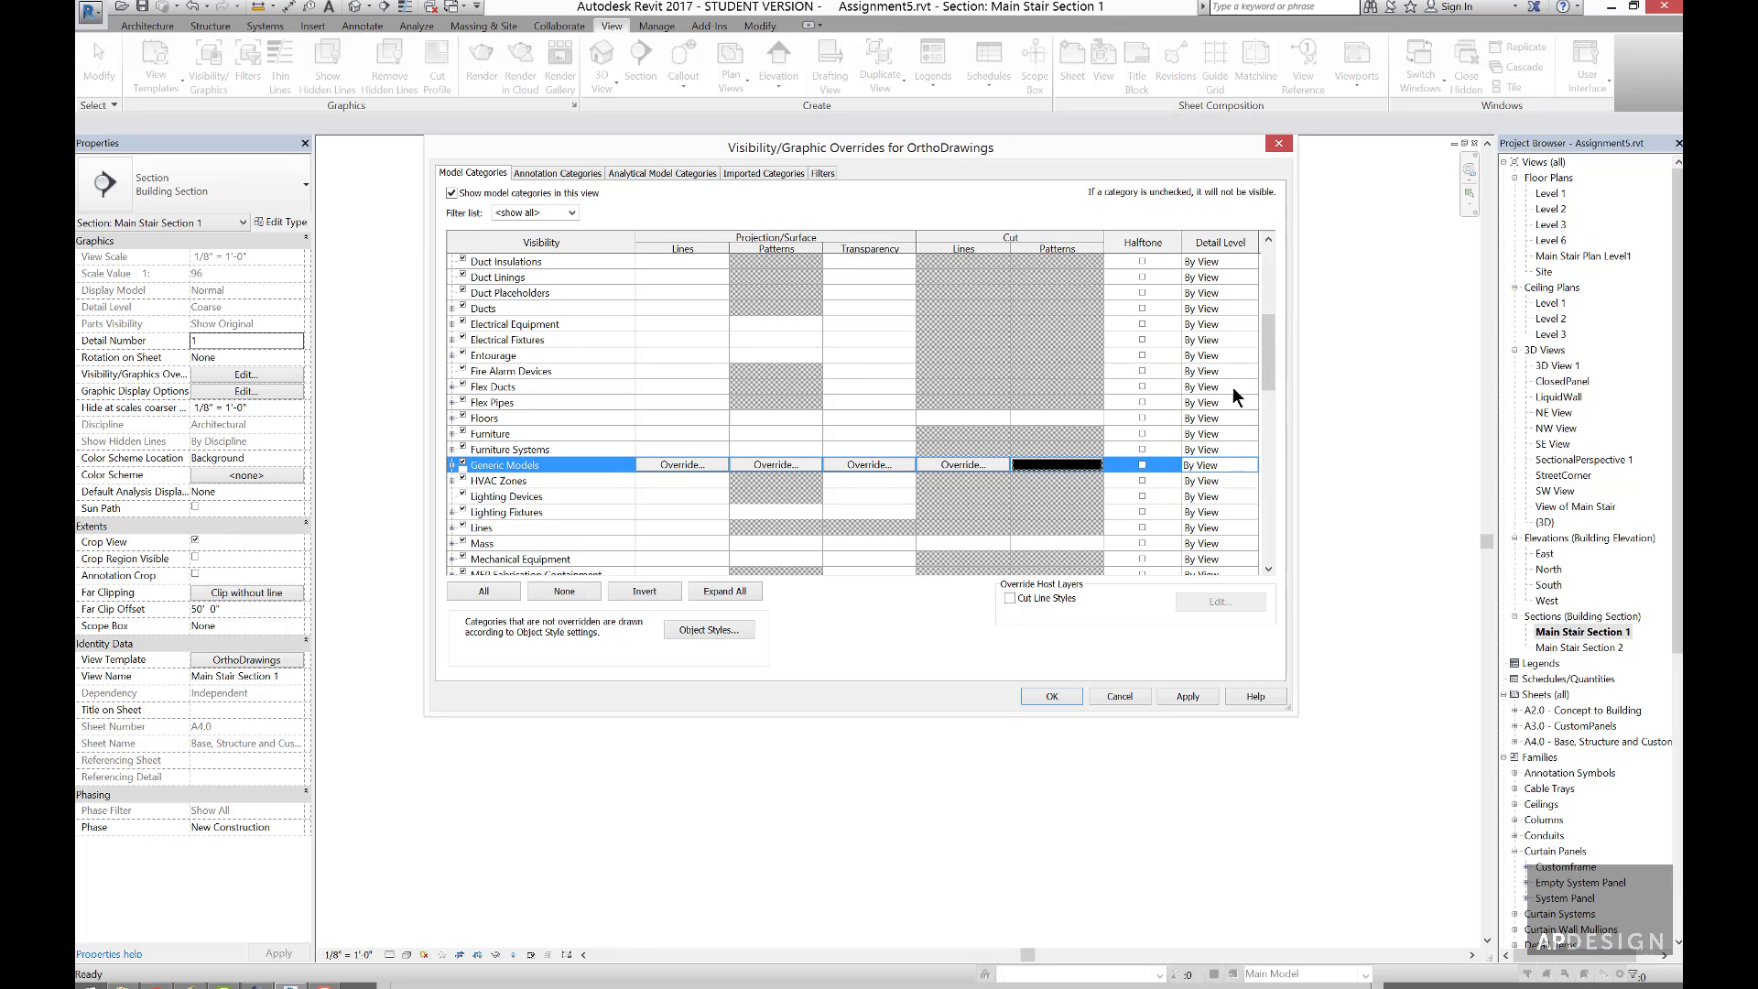
- Override the Mass category's cut pattern with a black Solid fill
{"action": "left_click_drag", "start_coordinate": [1272, 375], "coordinate": [1273, 415]}
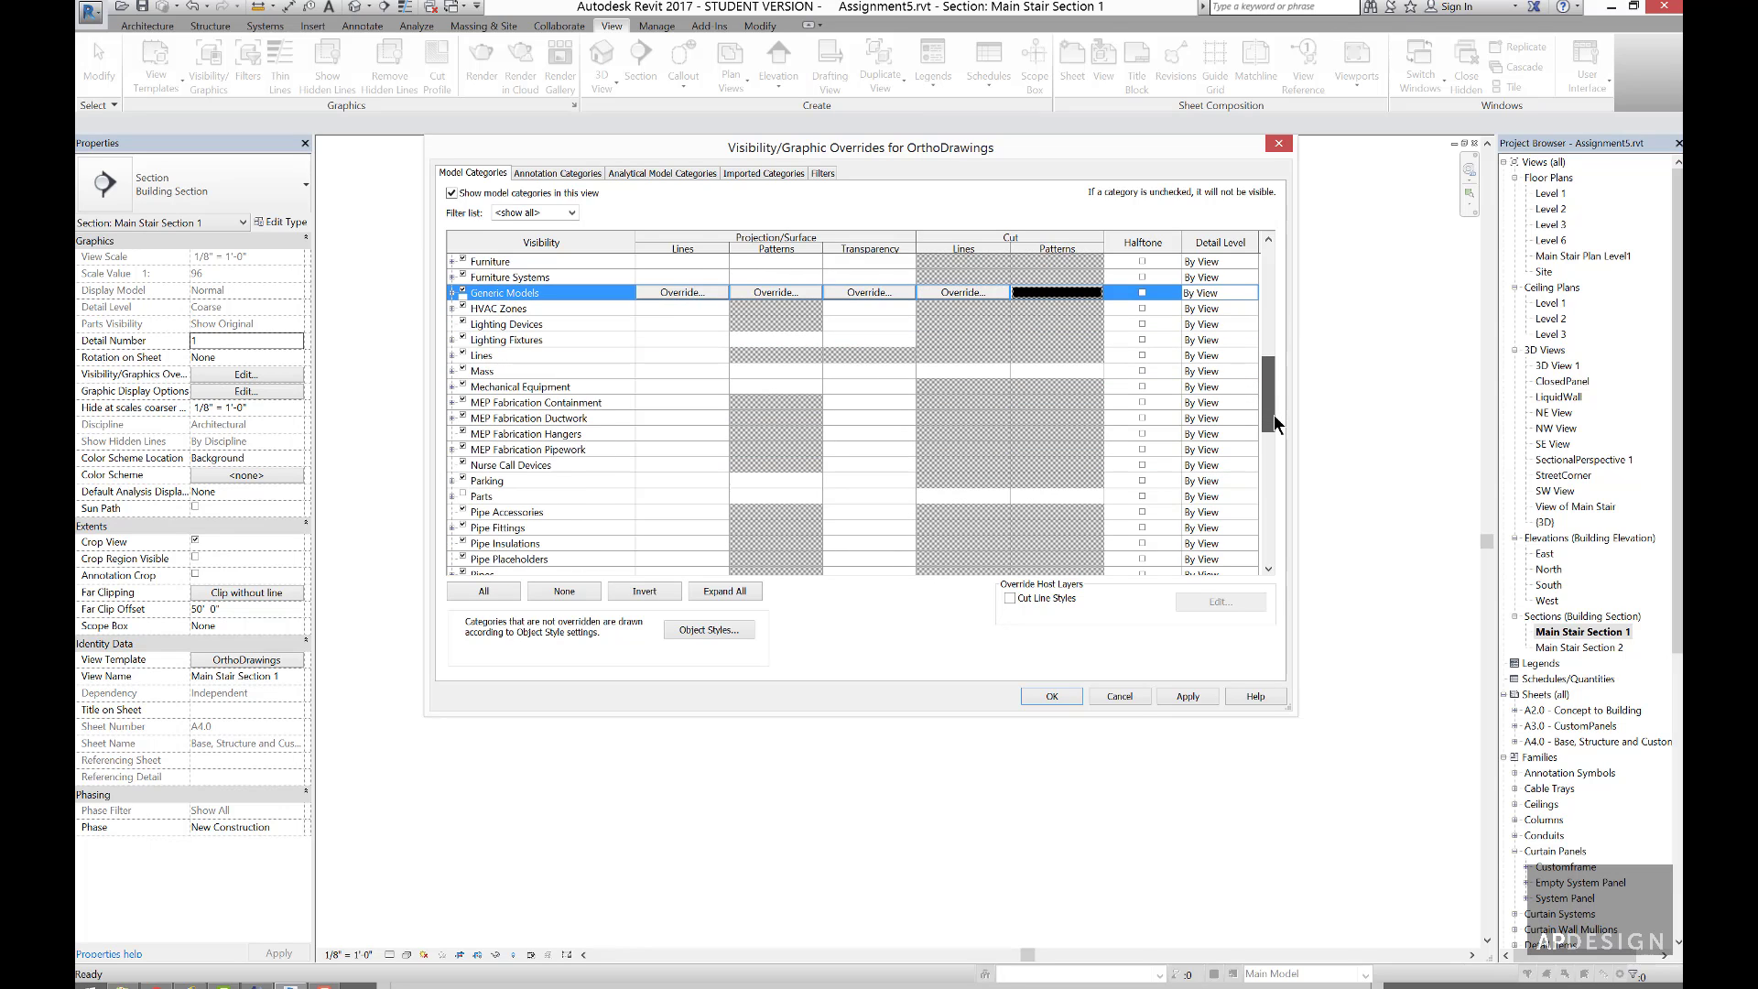
{"action": "left_click", "coordinate": [1049, 374]}
{"action": "left_click", "coordinate": [1050, 374]}
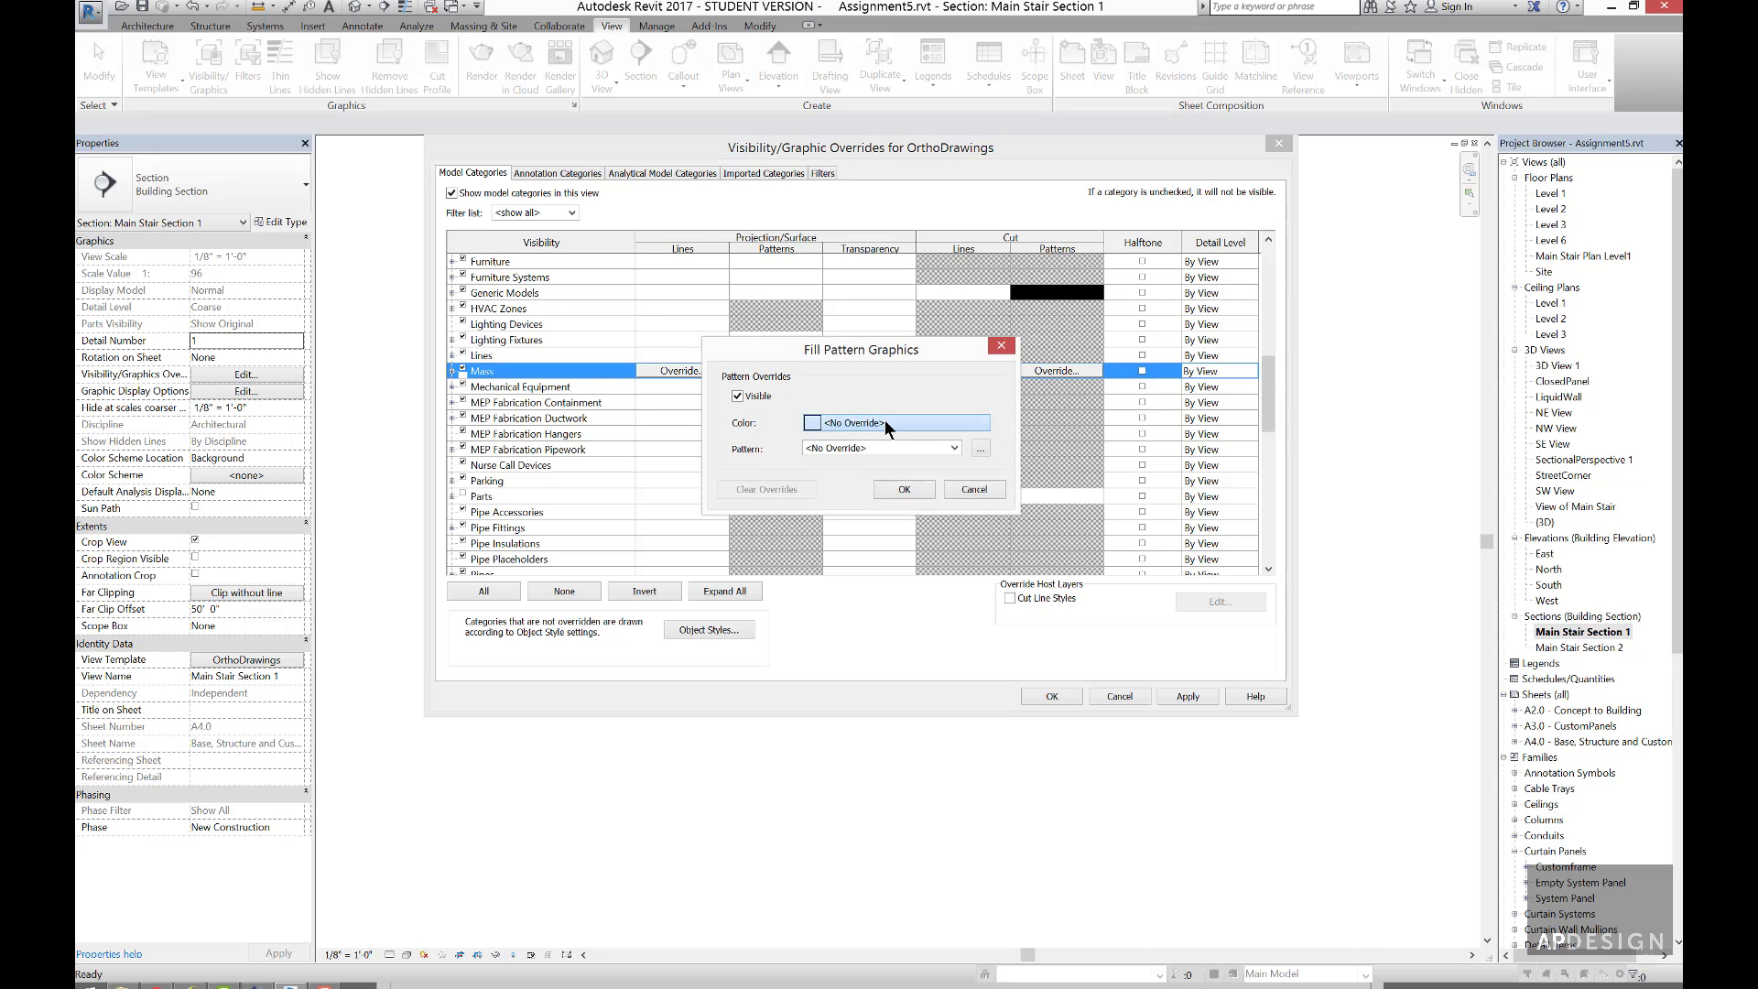
{"action": "left_click", "coordinate": [902, 489]}
{"action": "left_click", "coordinate": [685, 444]}
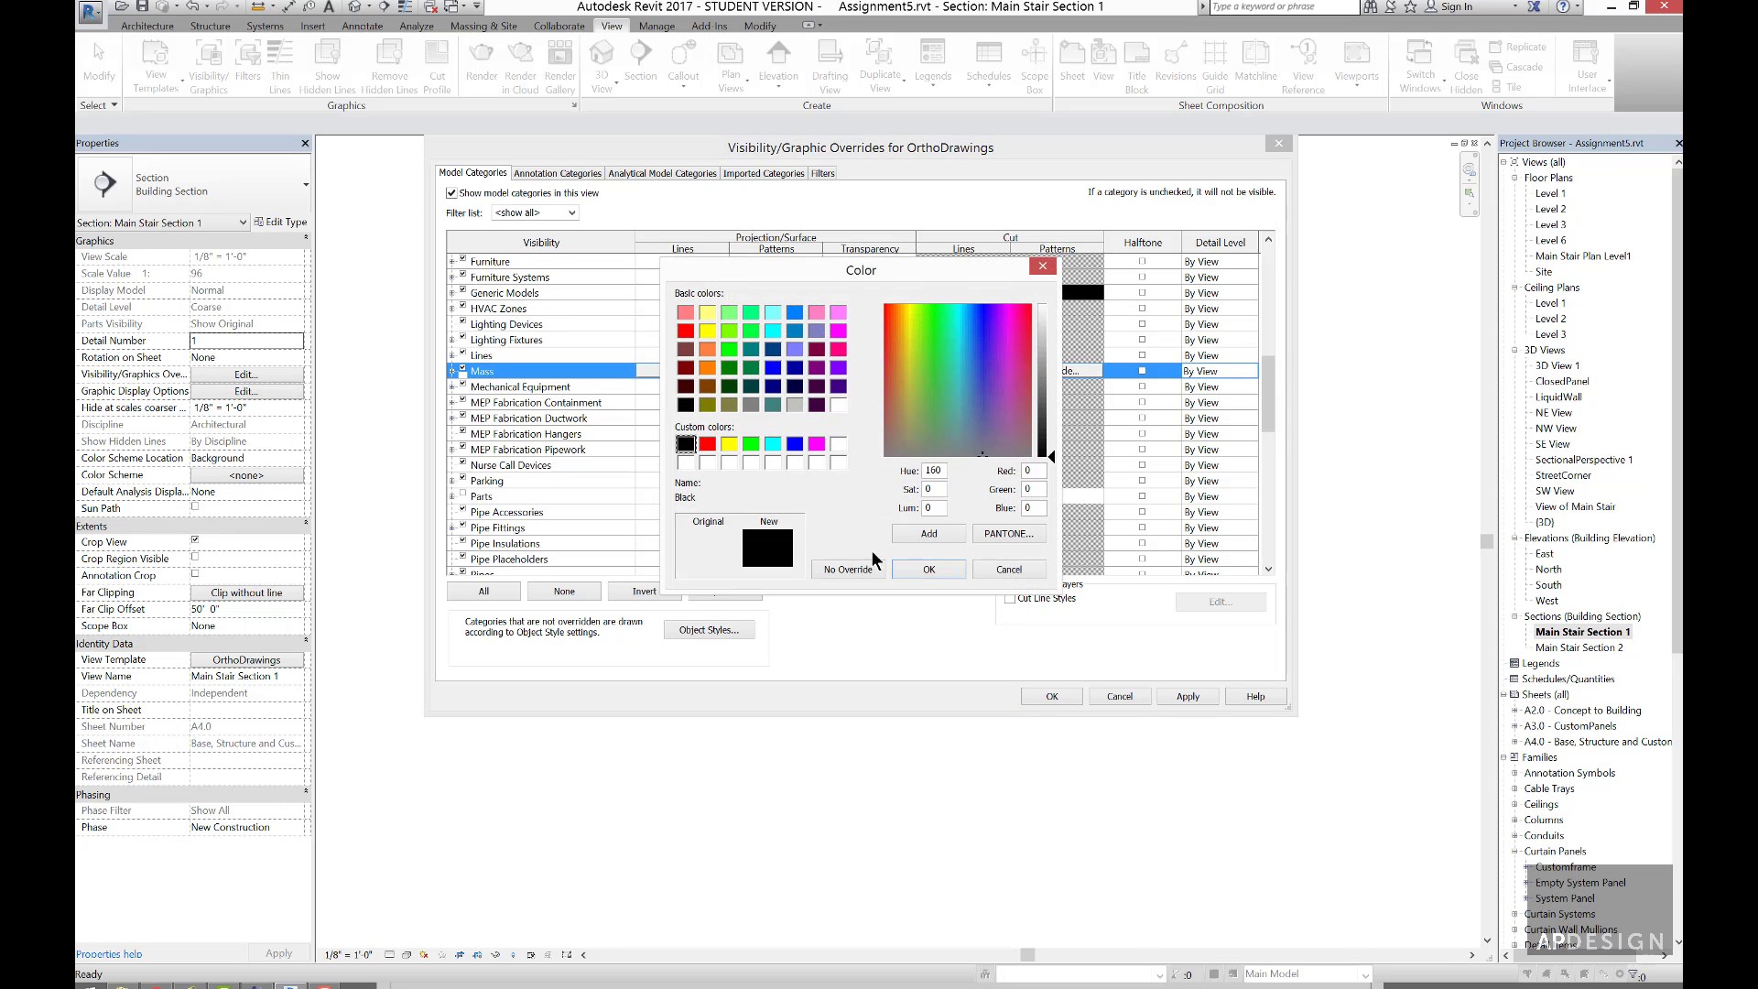
{"action": "left_click", "coordinate": [927, 570]}
{"action": "left_click", "coordinate": [953, 449]}
{"action": "left_click", "coordinate": [926, 719]}
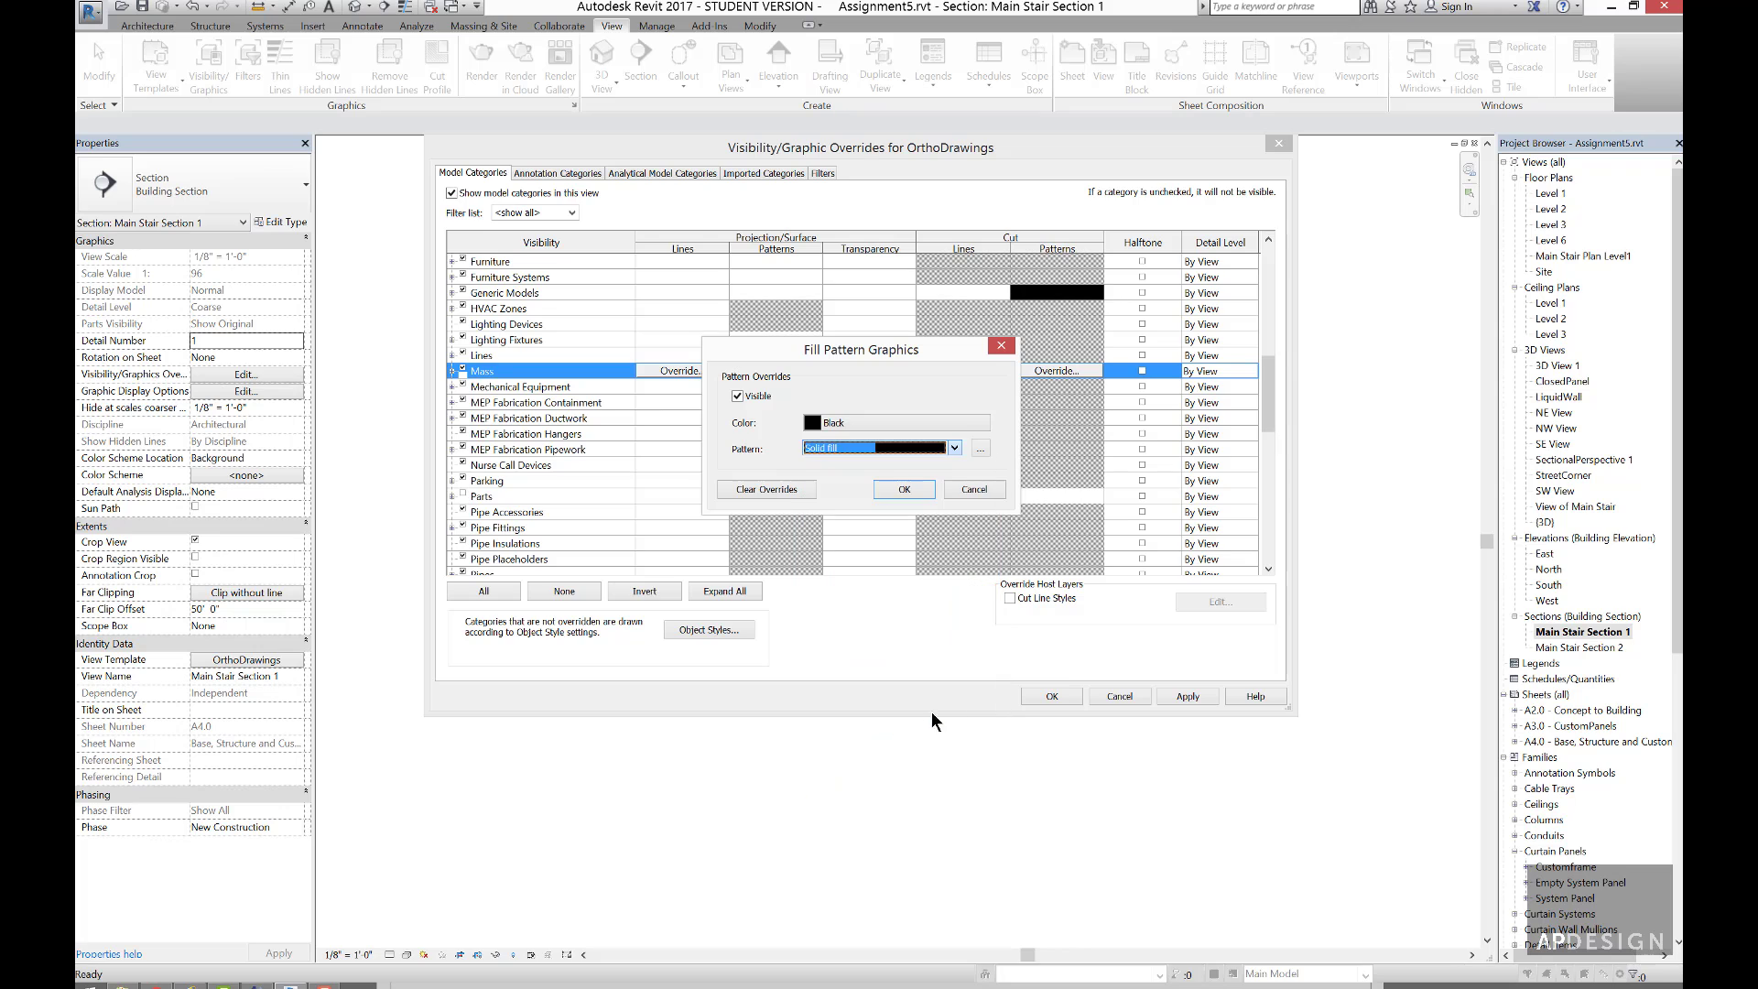
{"action": "left_click", "coordinate": [911, 487]}
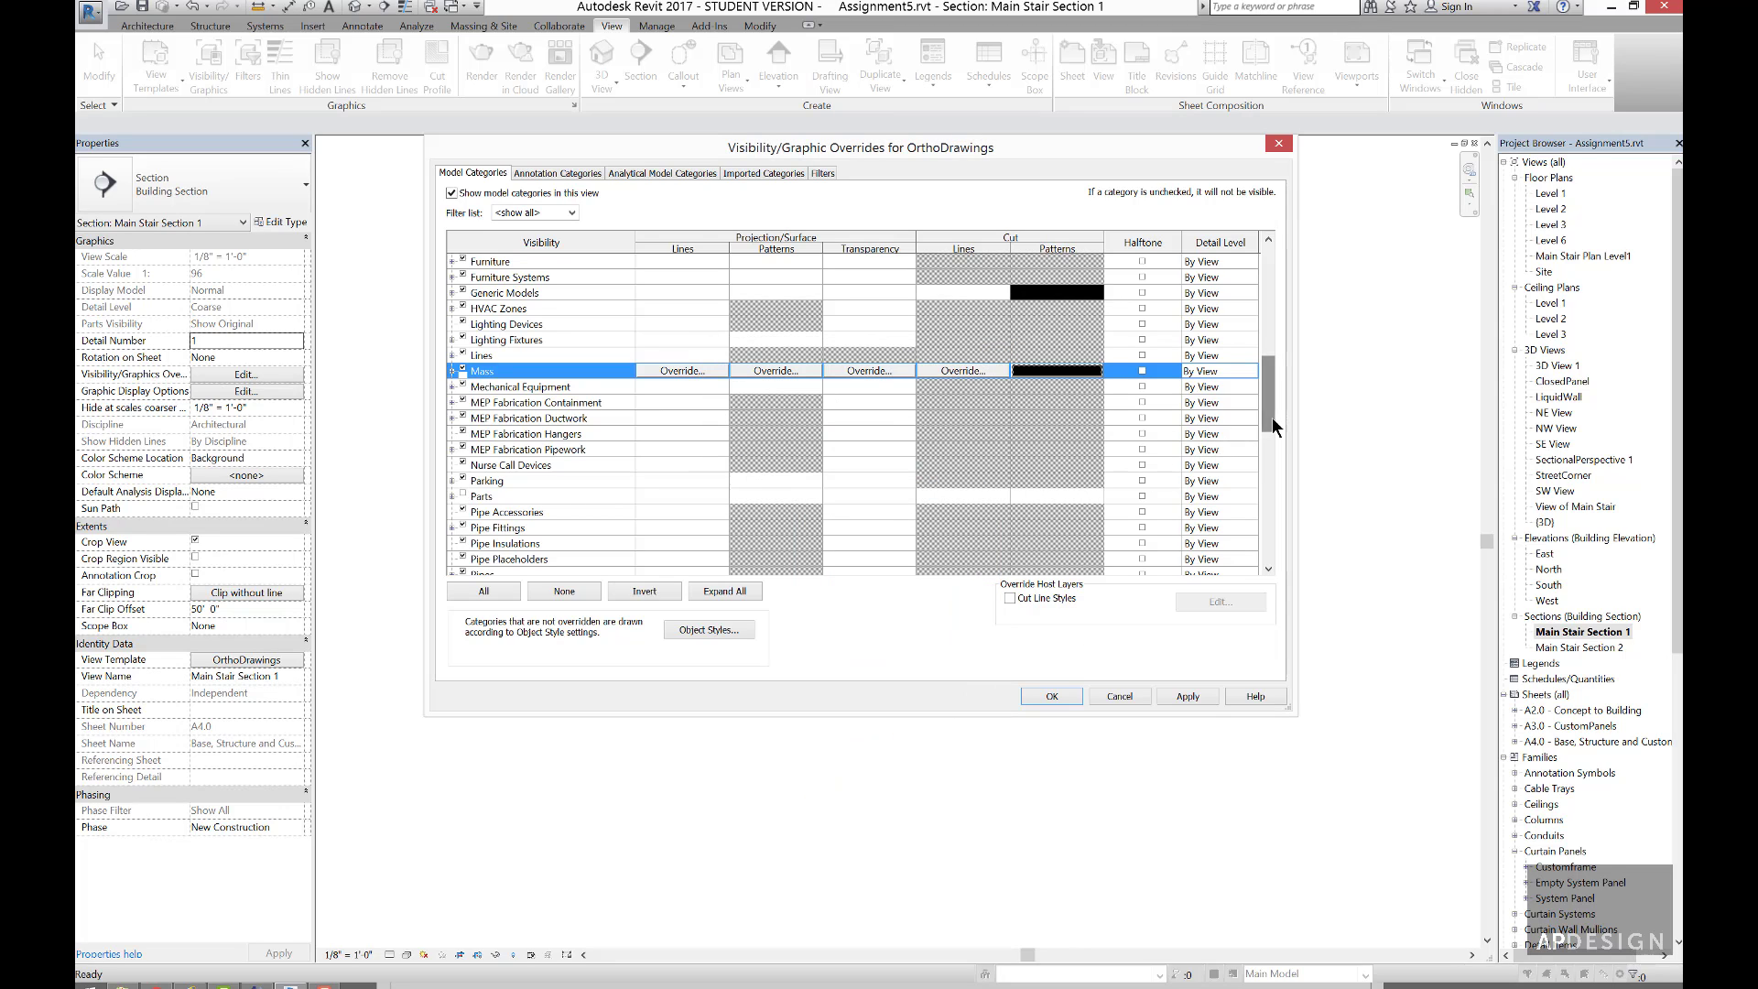
- Override the Floors cut pattern with a black Solid fill and apply the overrides to the OrthoDrawings view template
{"action": "left_click_drag", "start_coordinate": [1273, 425], "coordinate": [1283, 395]}
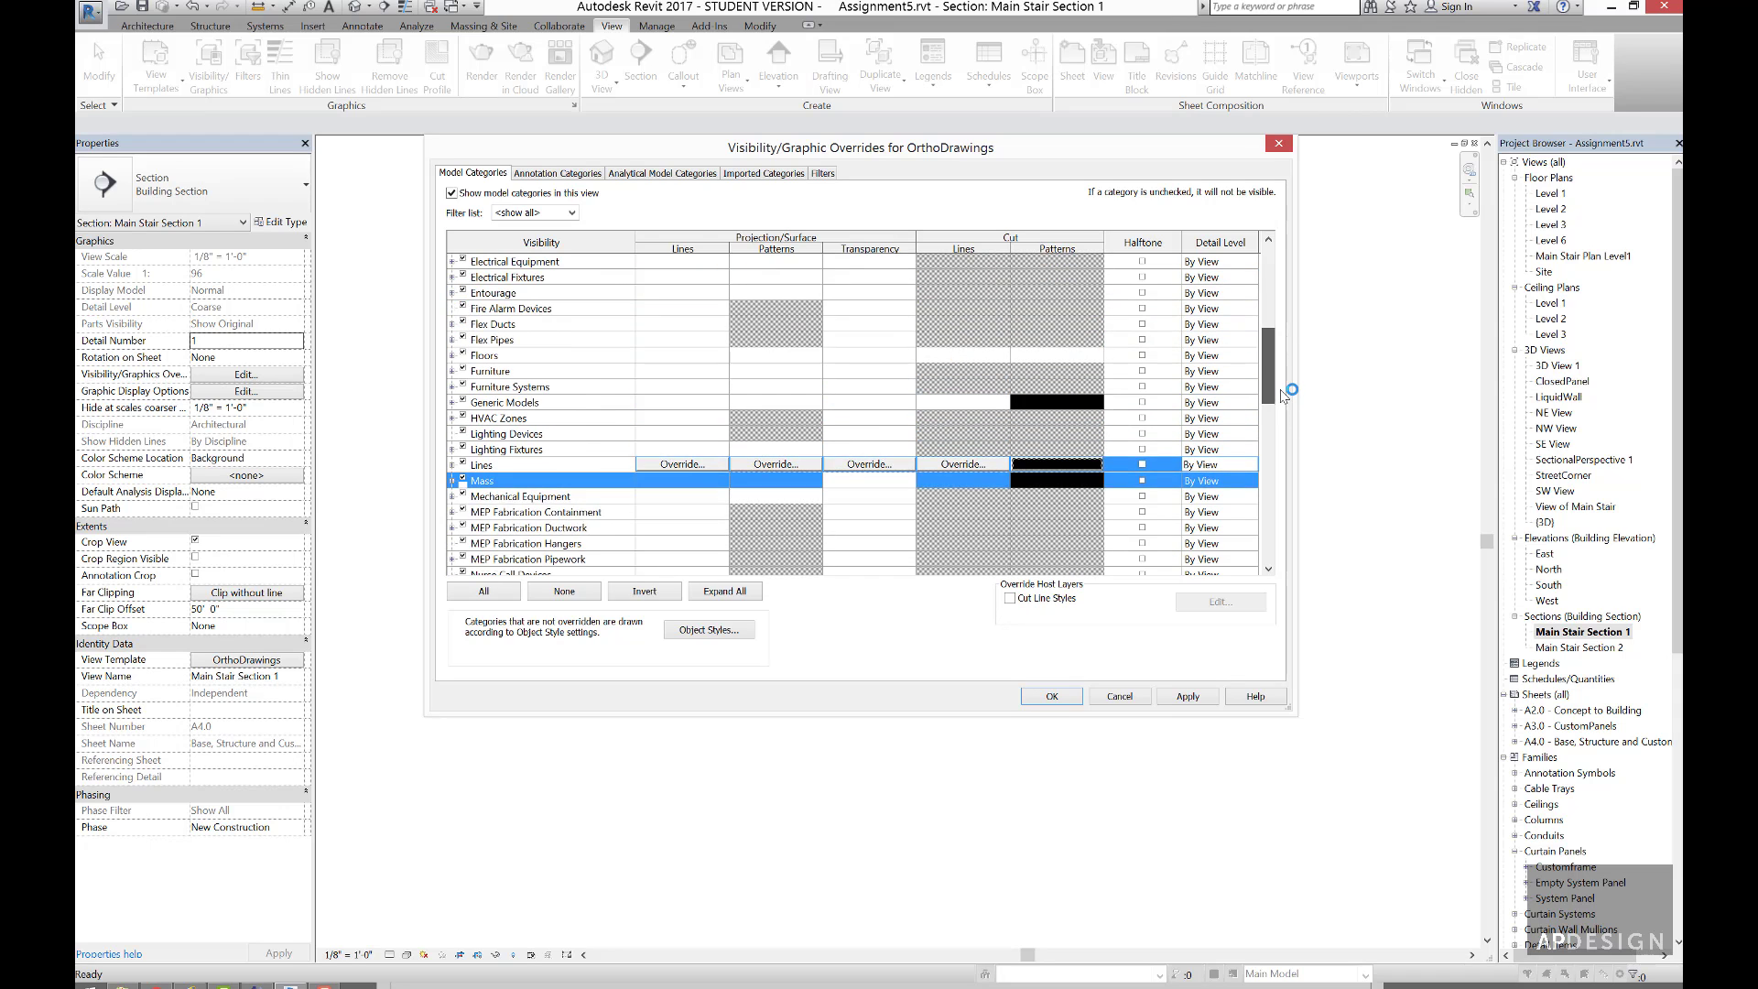
{"action": "left_click", "coordinate": [1069, 370]}
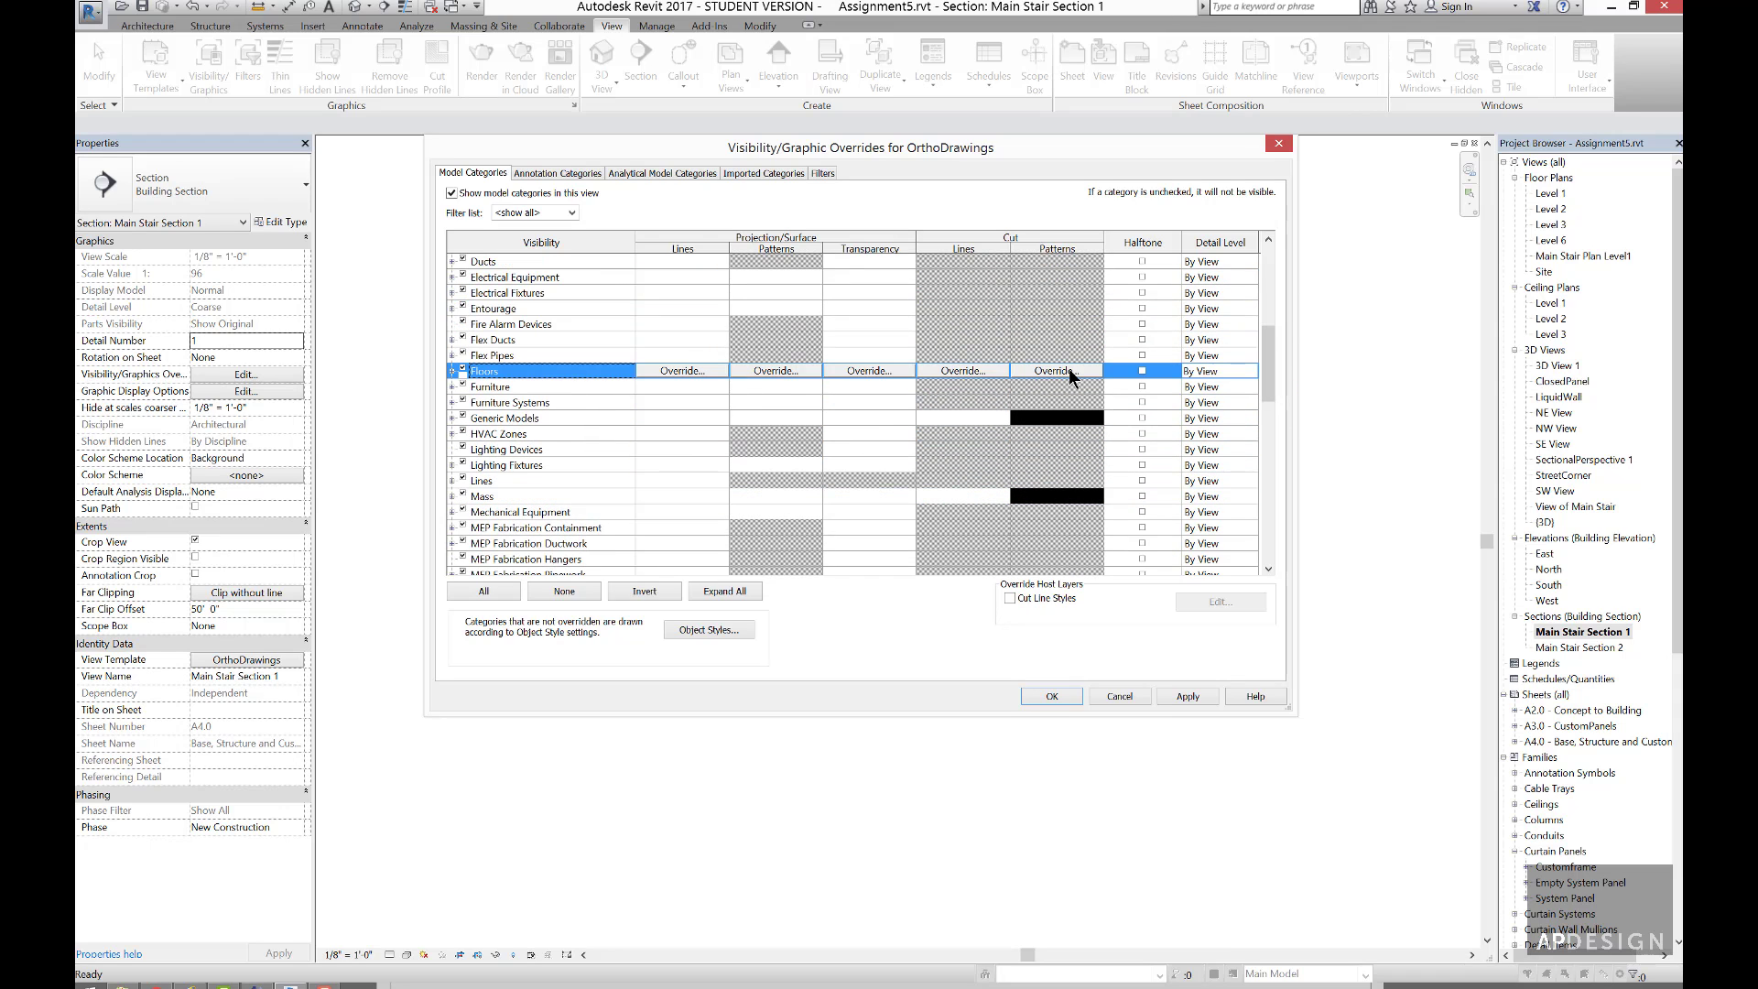
{"action": "left_click", "coordinate": [1068, 370]}
{"action": "left_click", "coordinate": [901, 421]}
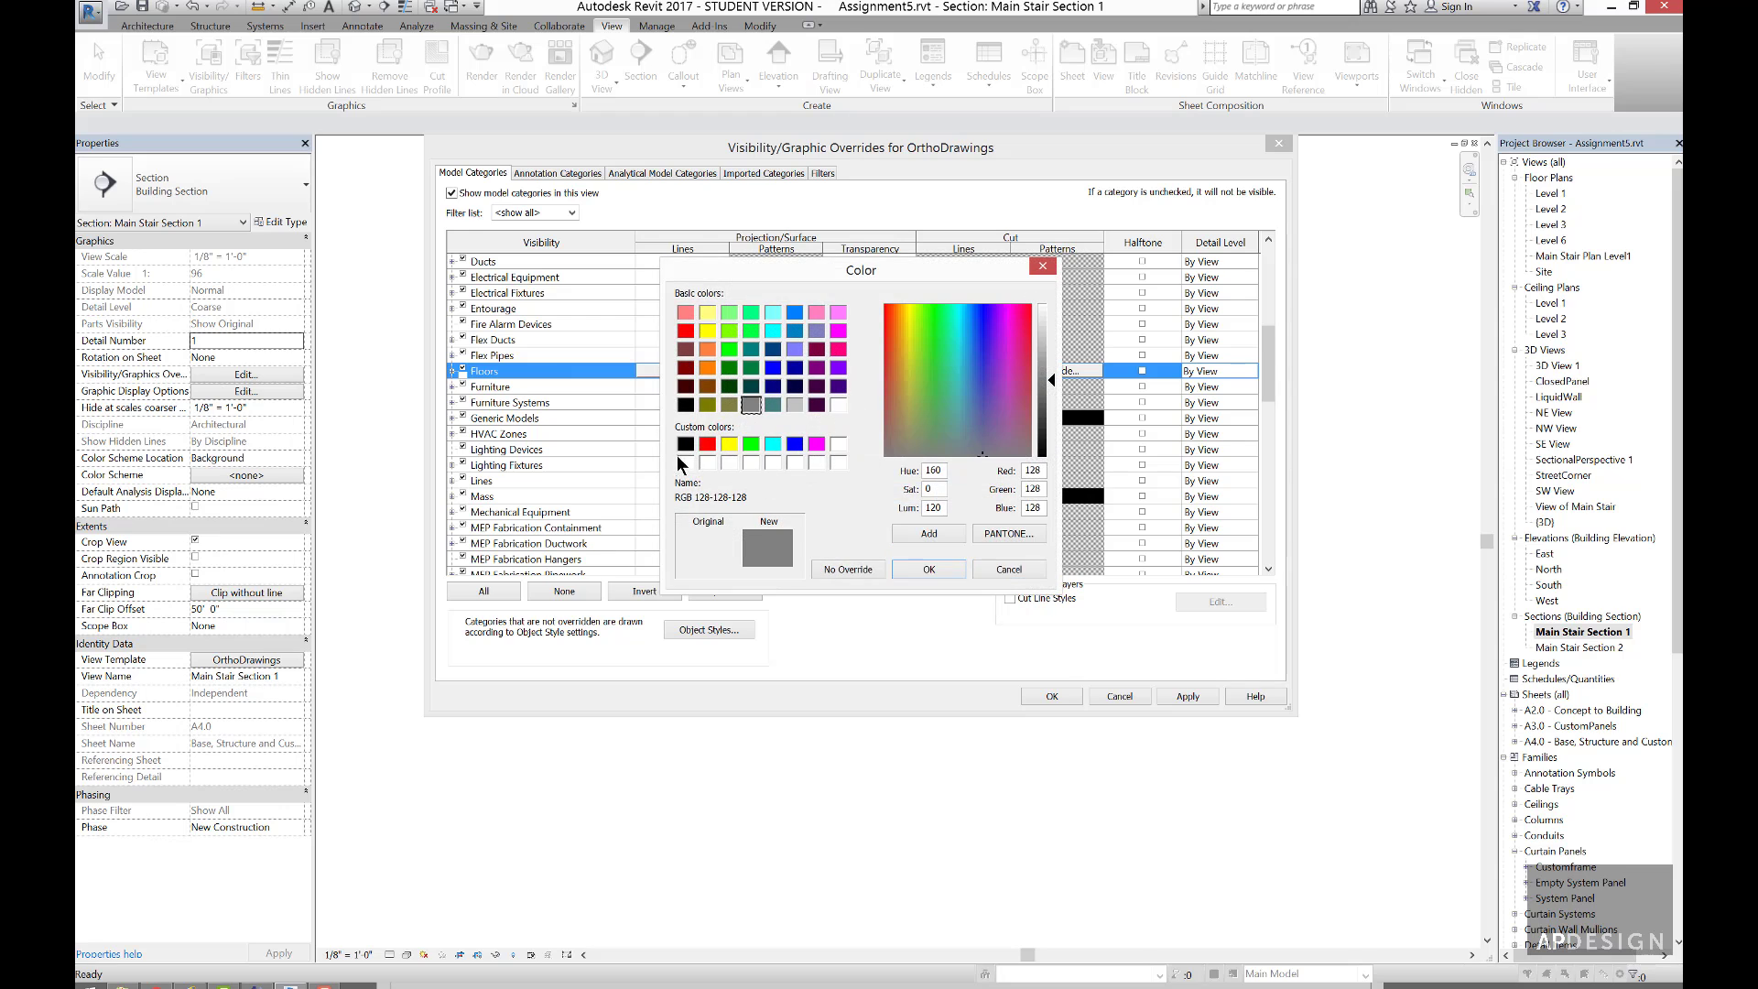
{"action": "left_click", "coordinate": [685, 445]}
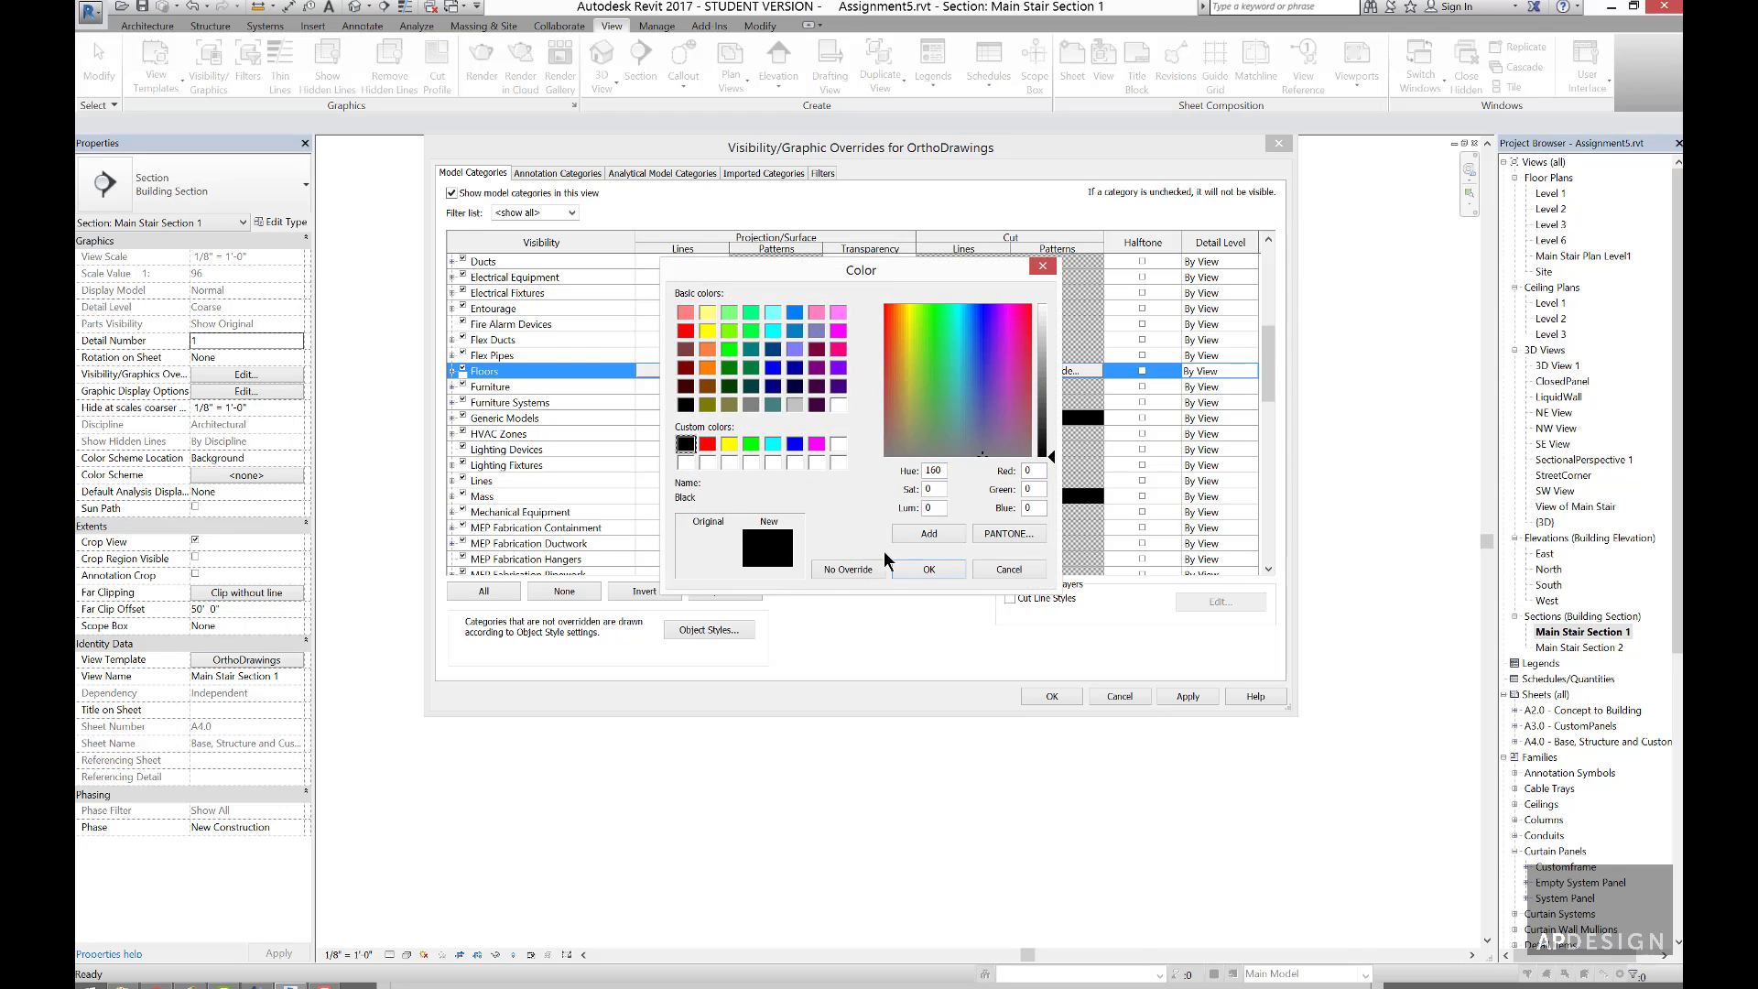
{"action": "left_click", "coordinate": [929, 570]}
{"action": "left_click", "coordinate": [954, 448]}
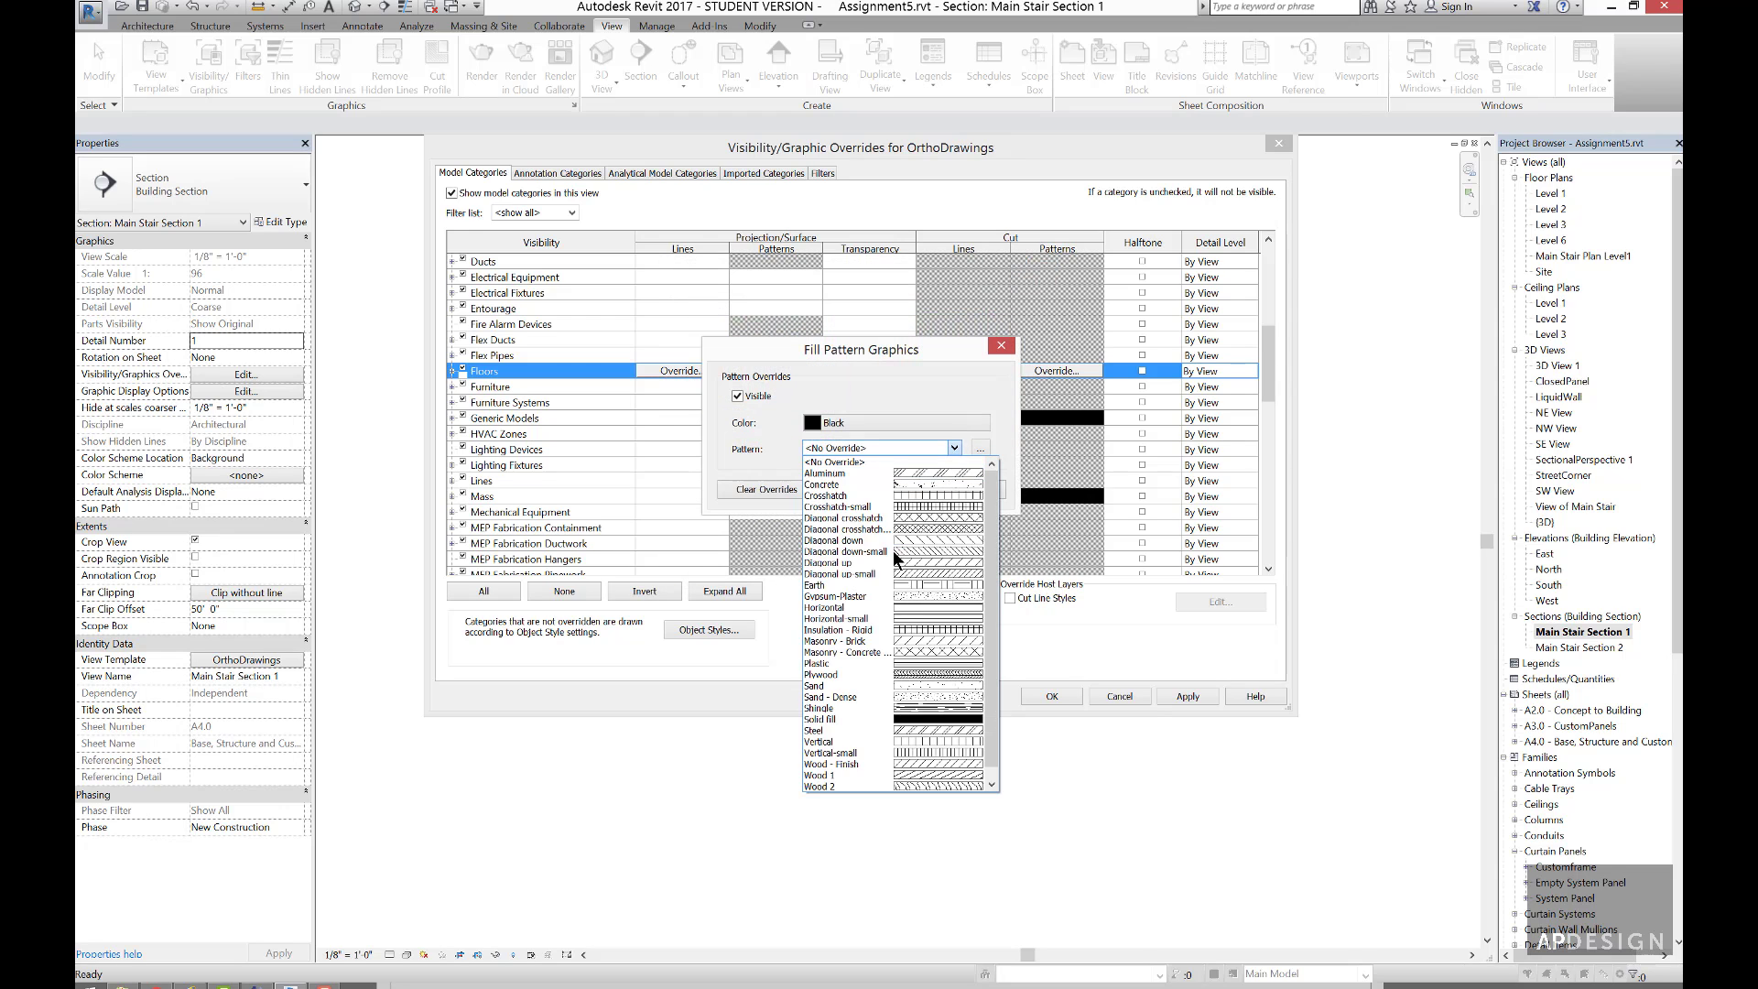
{"action": "left_click", "coordinate": [920, 719]}
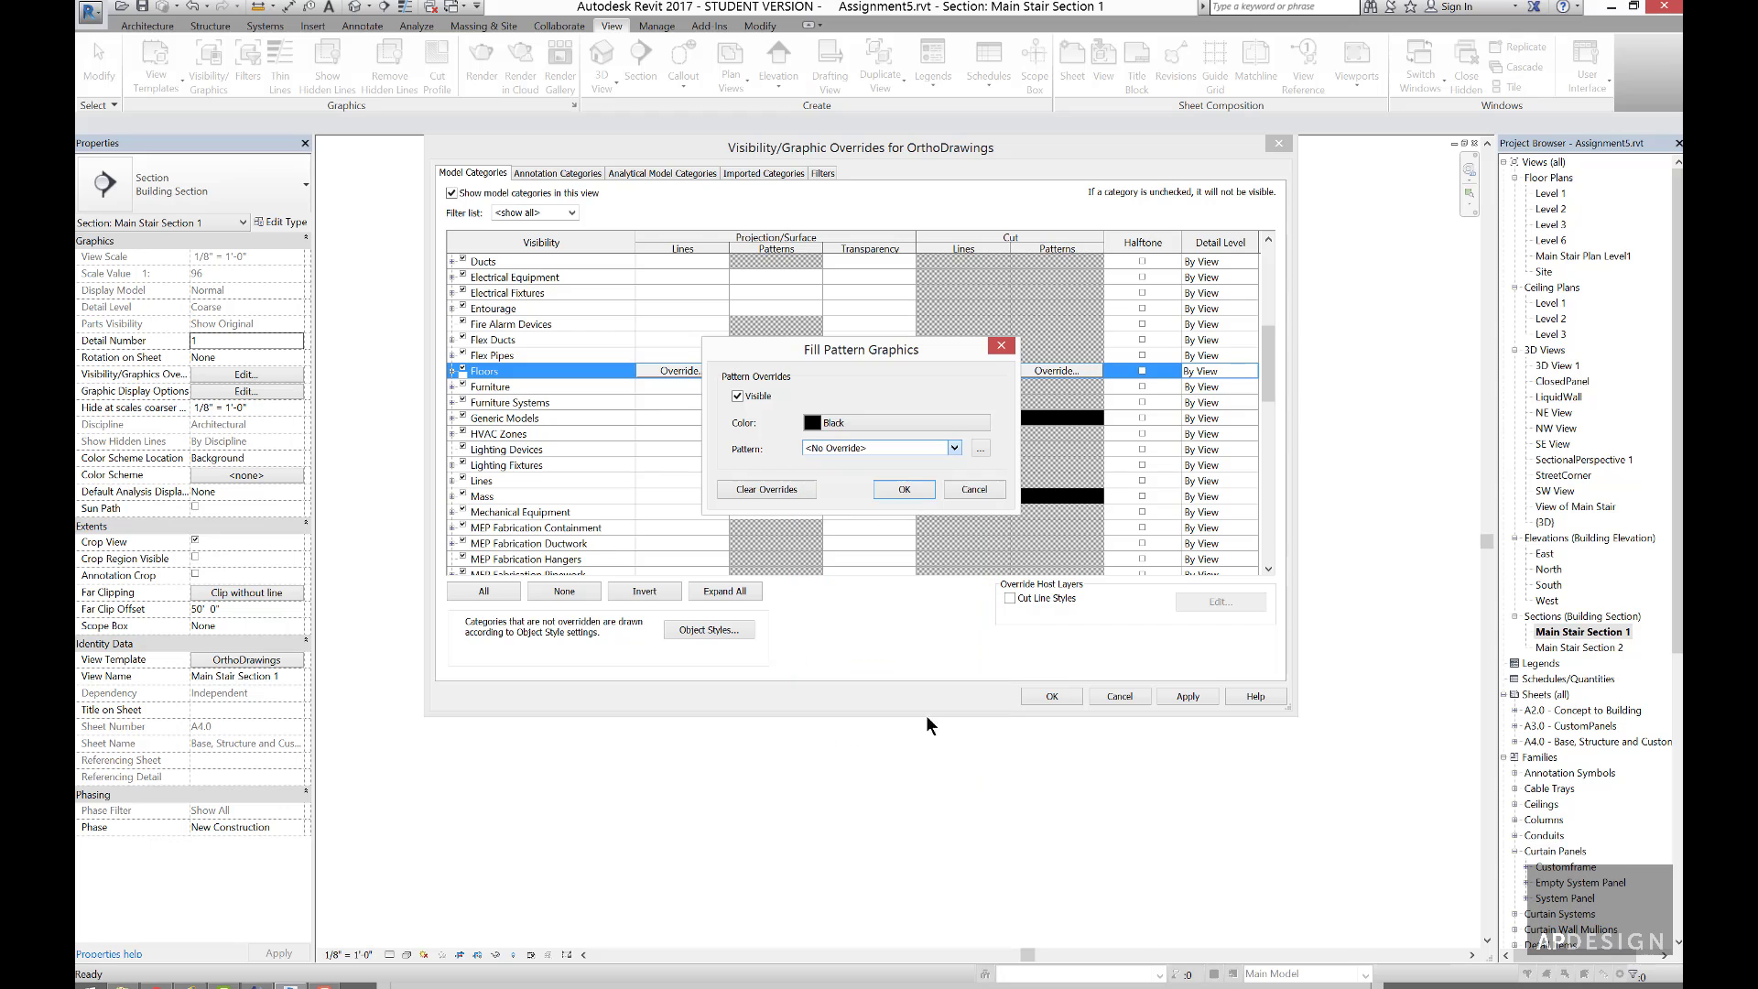
{"action": "left_click", "coordinate": [904, 490]}
{"action": "left_click", "coordinate": [1183, 698]}
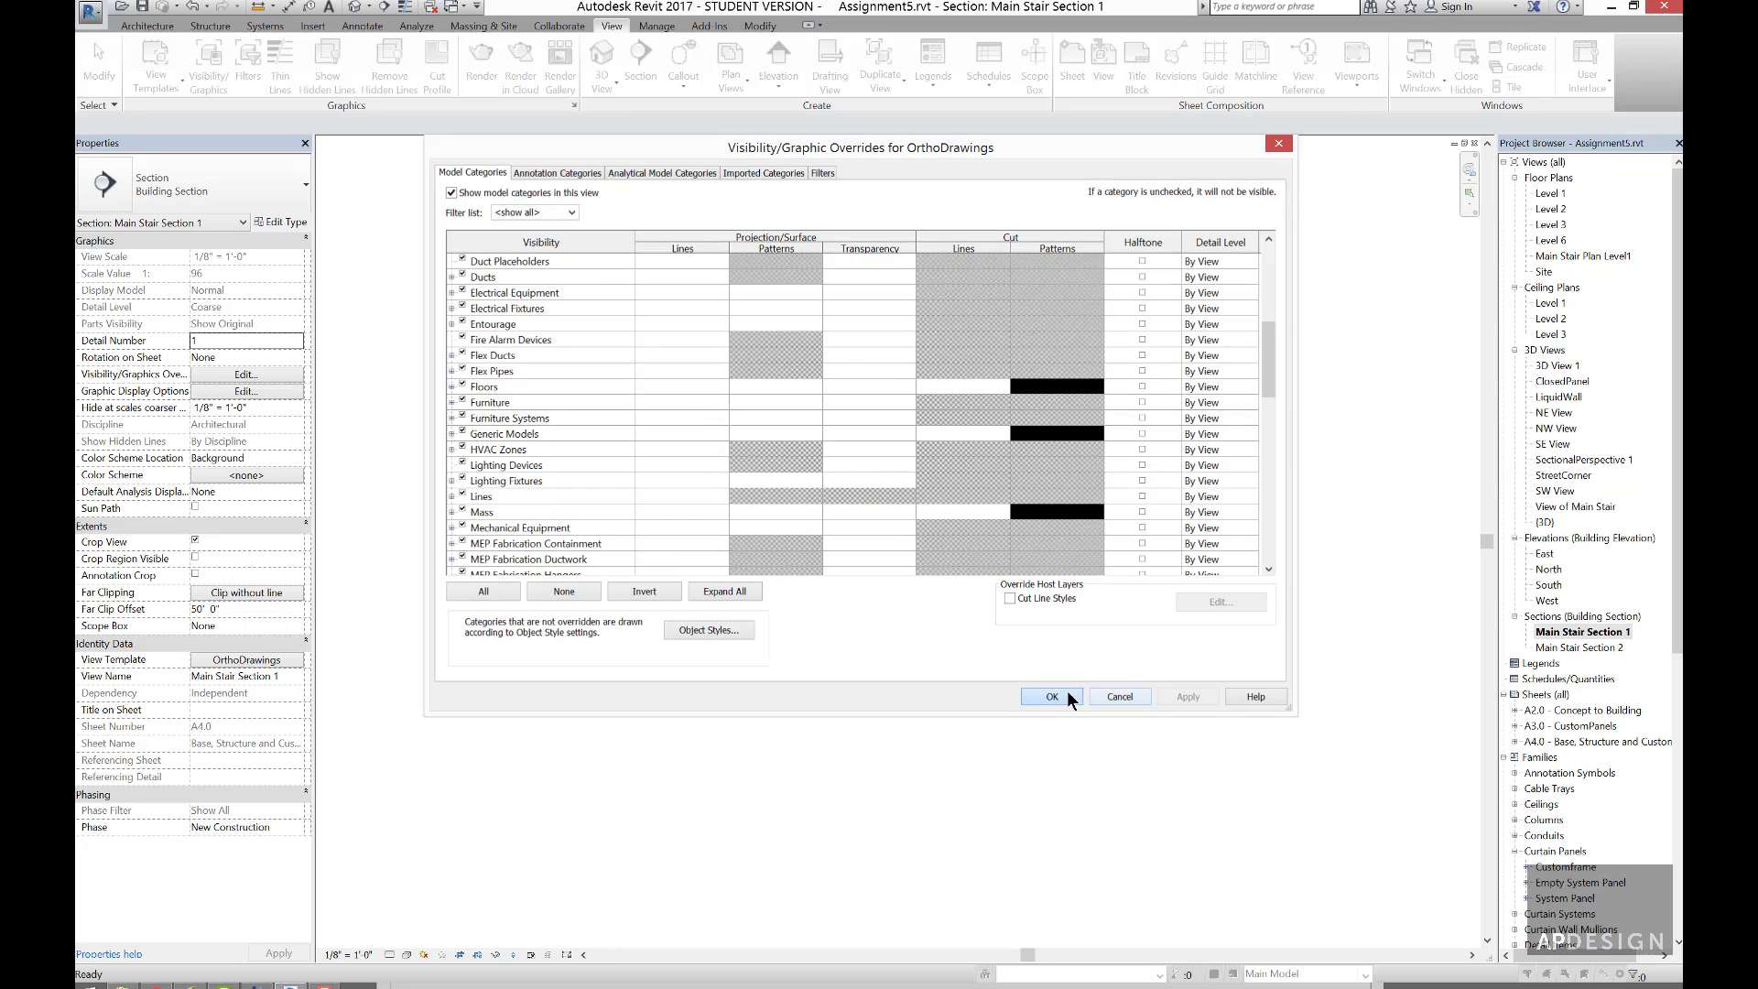
{"action": "left_click", "coordinate": [1076, 696]}
{"action": "left_click", "coordinate": [947, 658]}
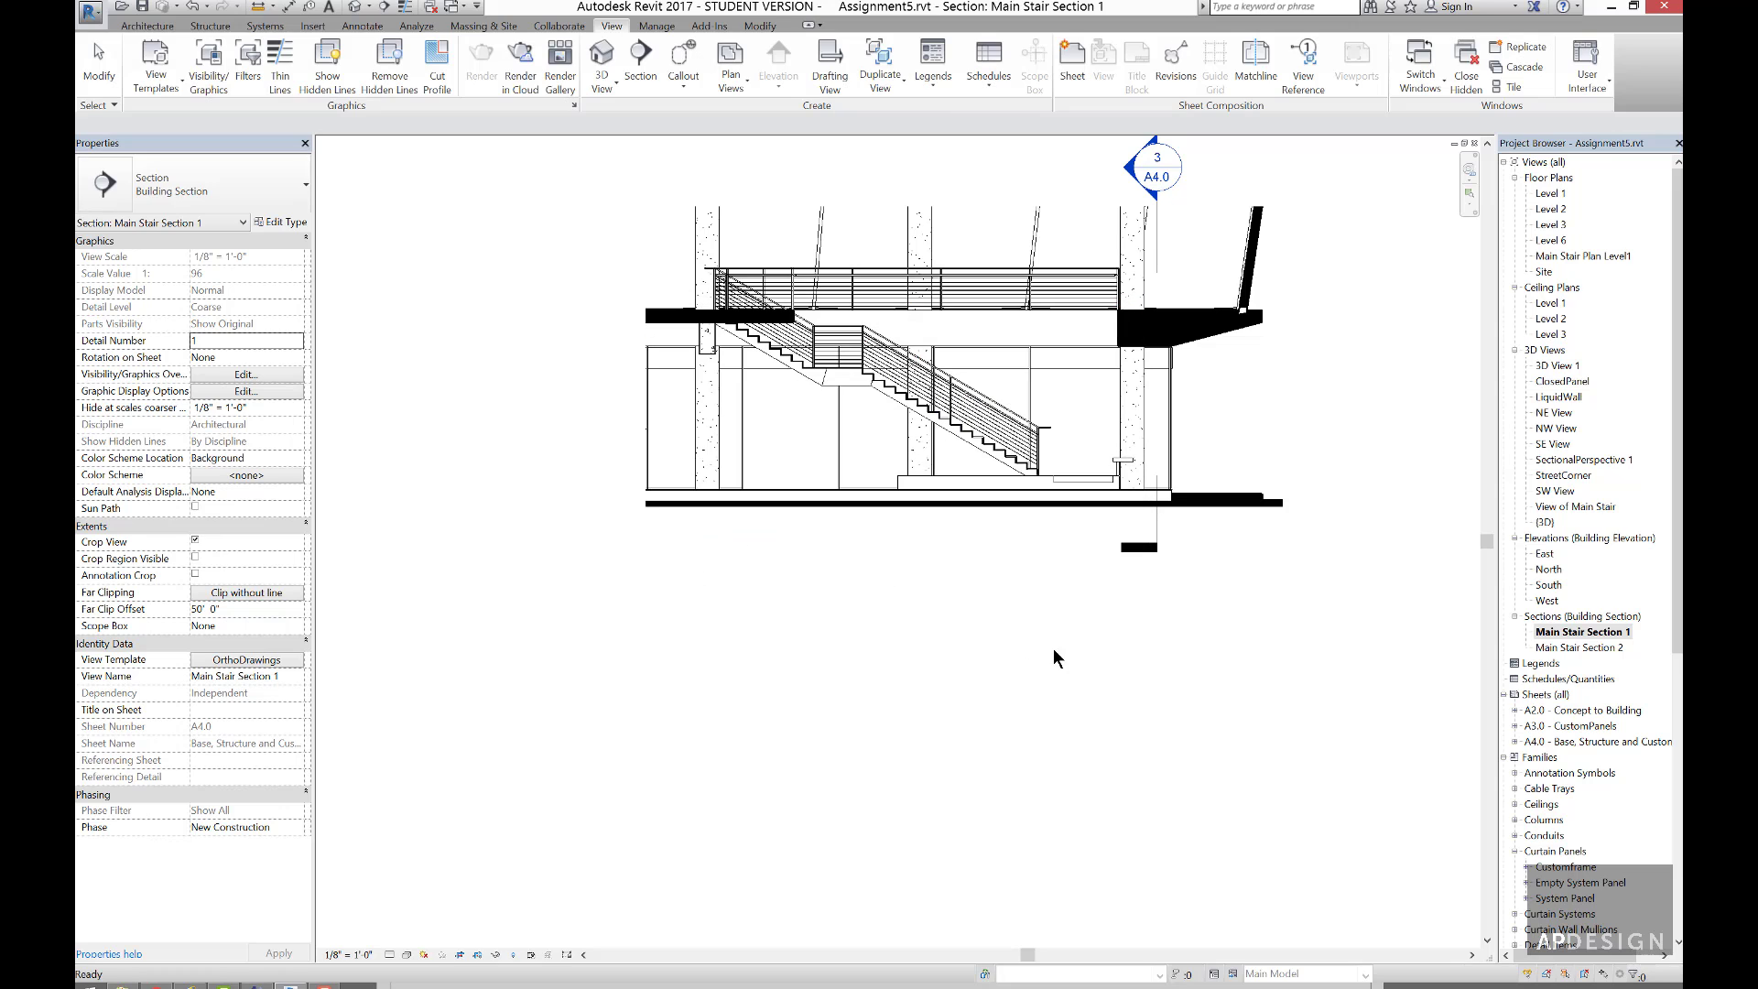
{"action": "scroll", "coordinate": [1273, 348], "scroll_direction": "up", "scroll_amount": 3}
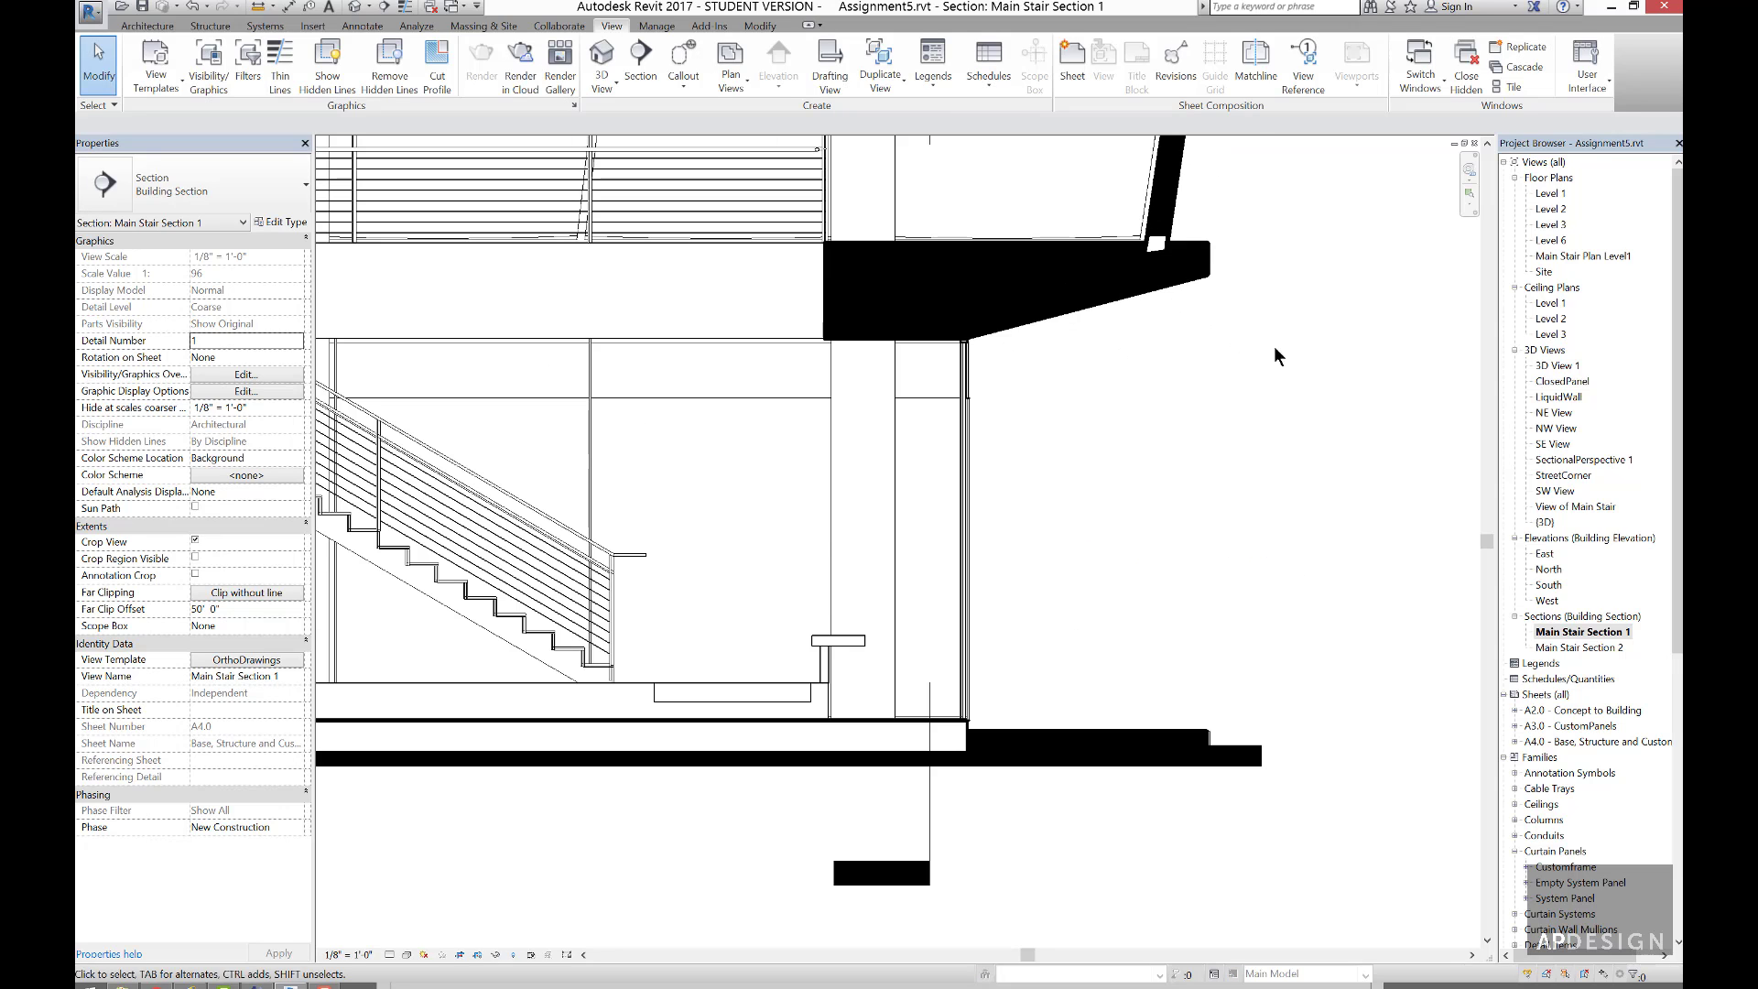
- Change the small white filled region where the slanted wall meets the cantilevered slab to the Solid Black type
{"action": "scroll", "coordinate": [1168, 257], "scroll_direction": "up", "scroll_amount": 3}
{"action": "scroll", "coordinate": [1165, 255], "scroll_direction": "up", "scroll_amount": 2}
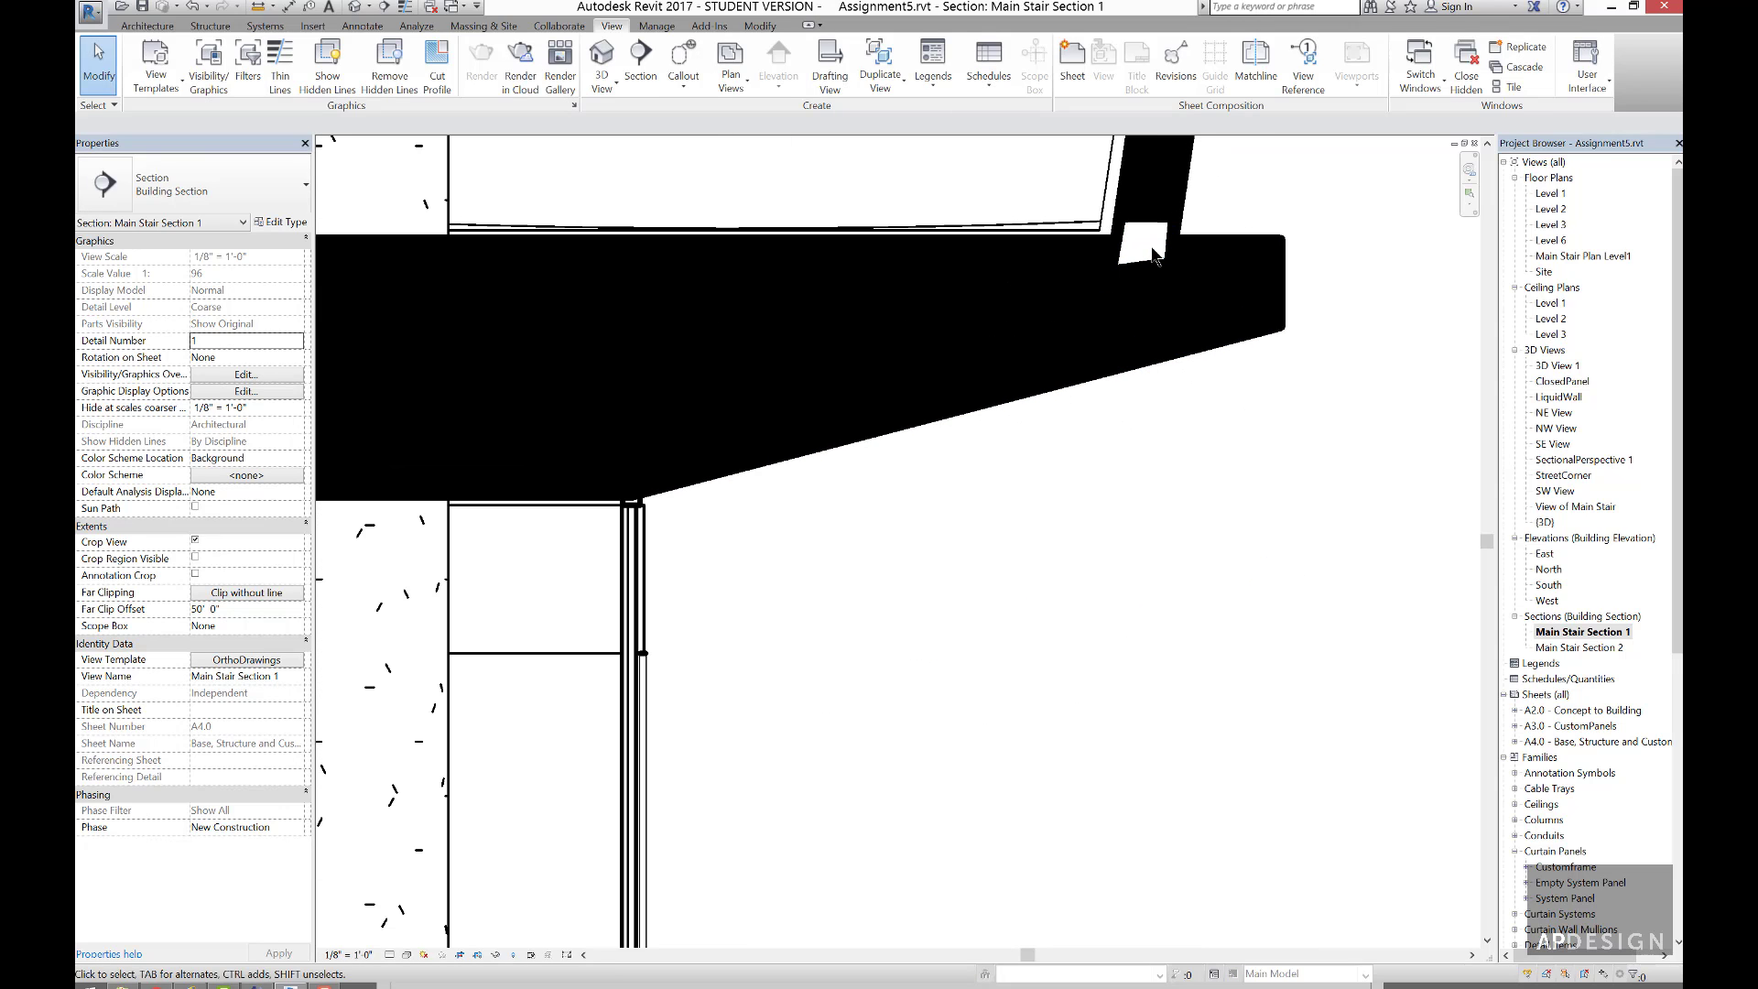
{"action": "left_click", "coordinate": [1161, 261]}
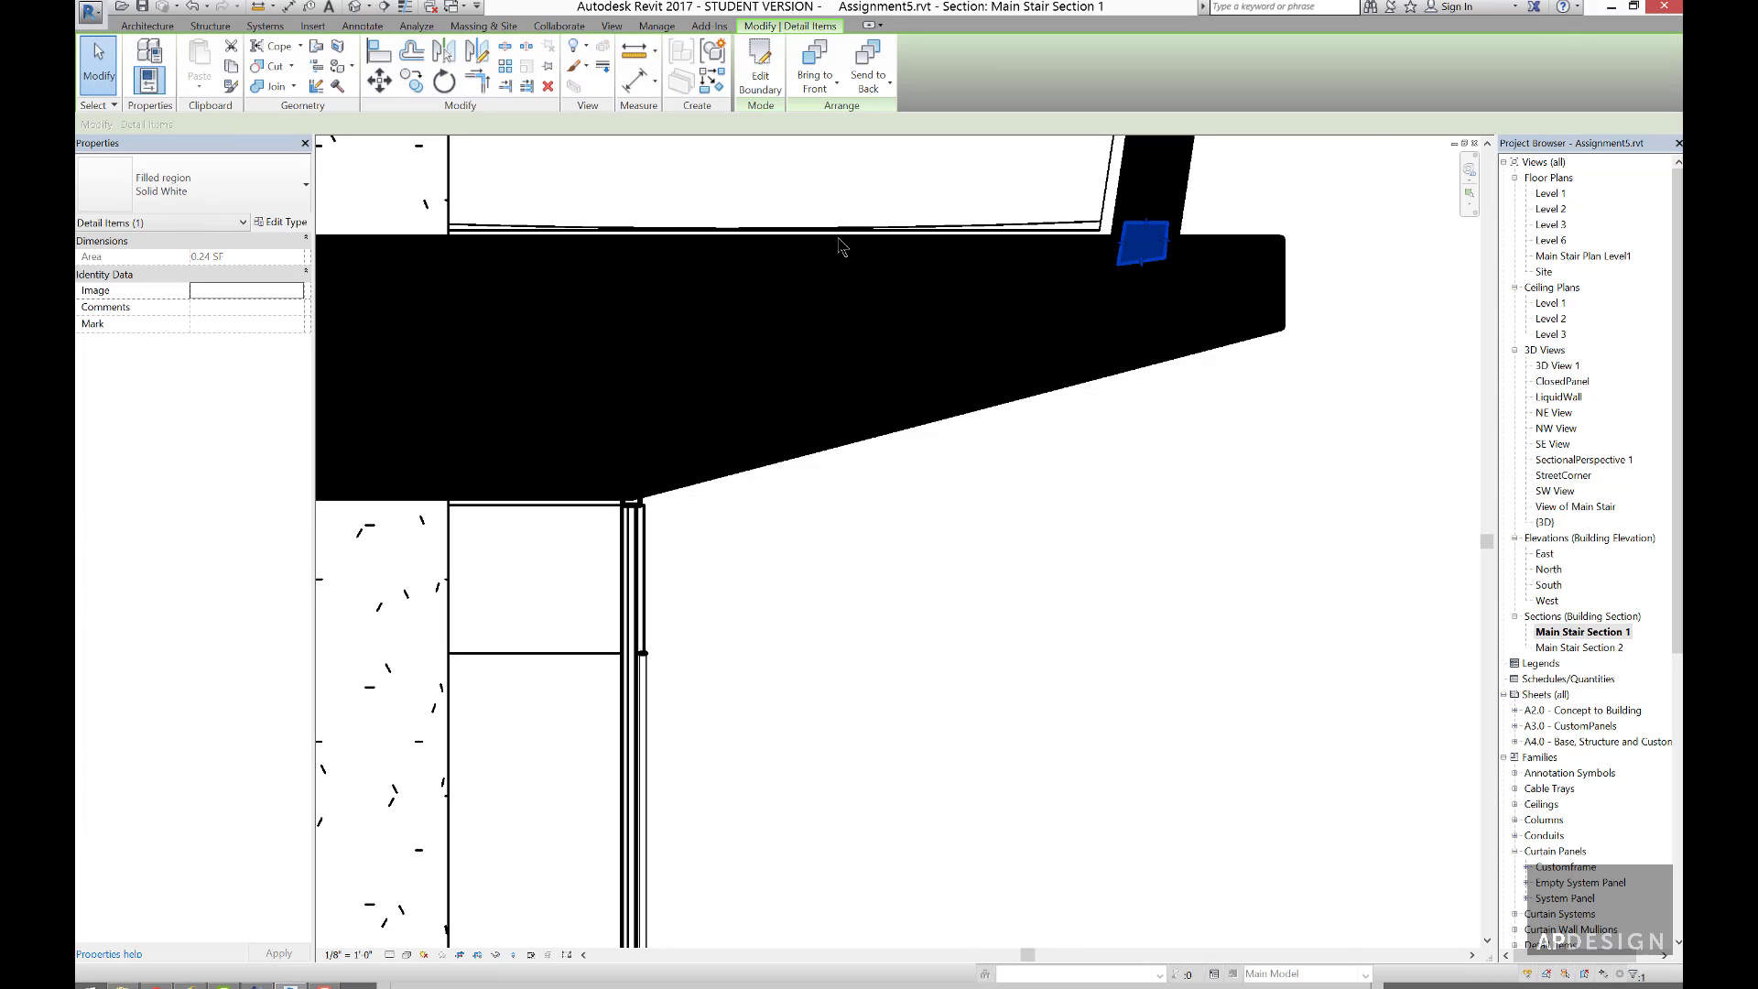
{"action": "left_click", "coordinate": [302, 183]}
{"action": "left_click", "coordinate": [236, 390]}
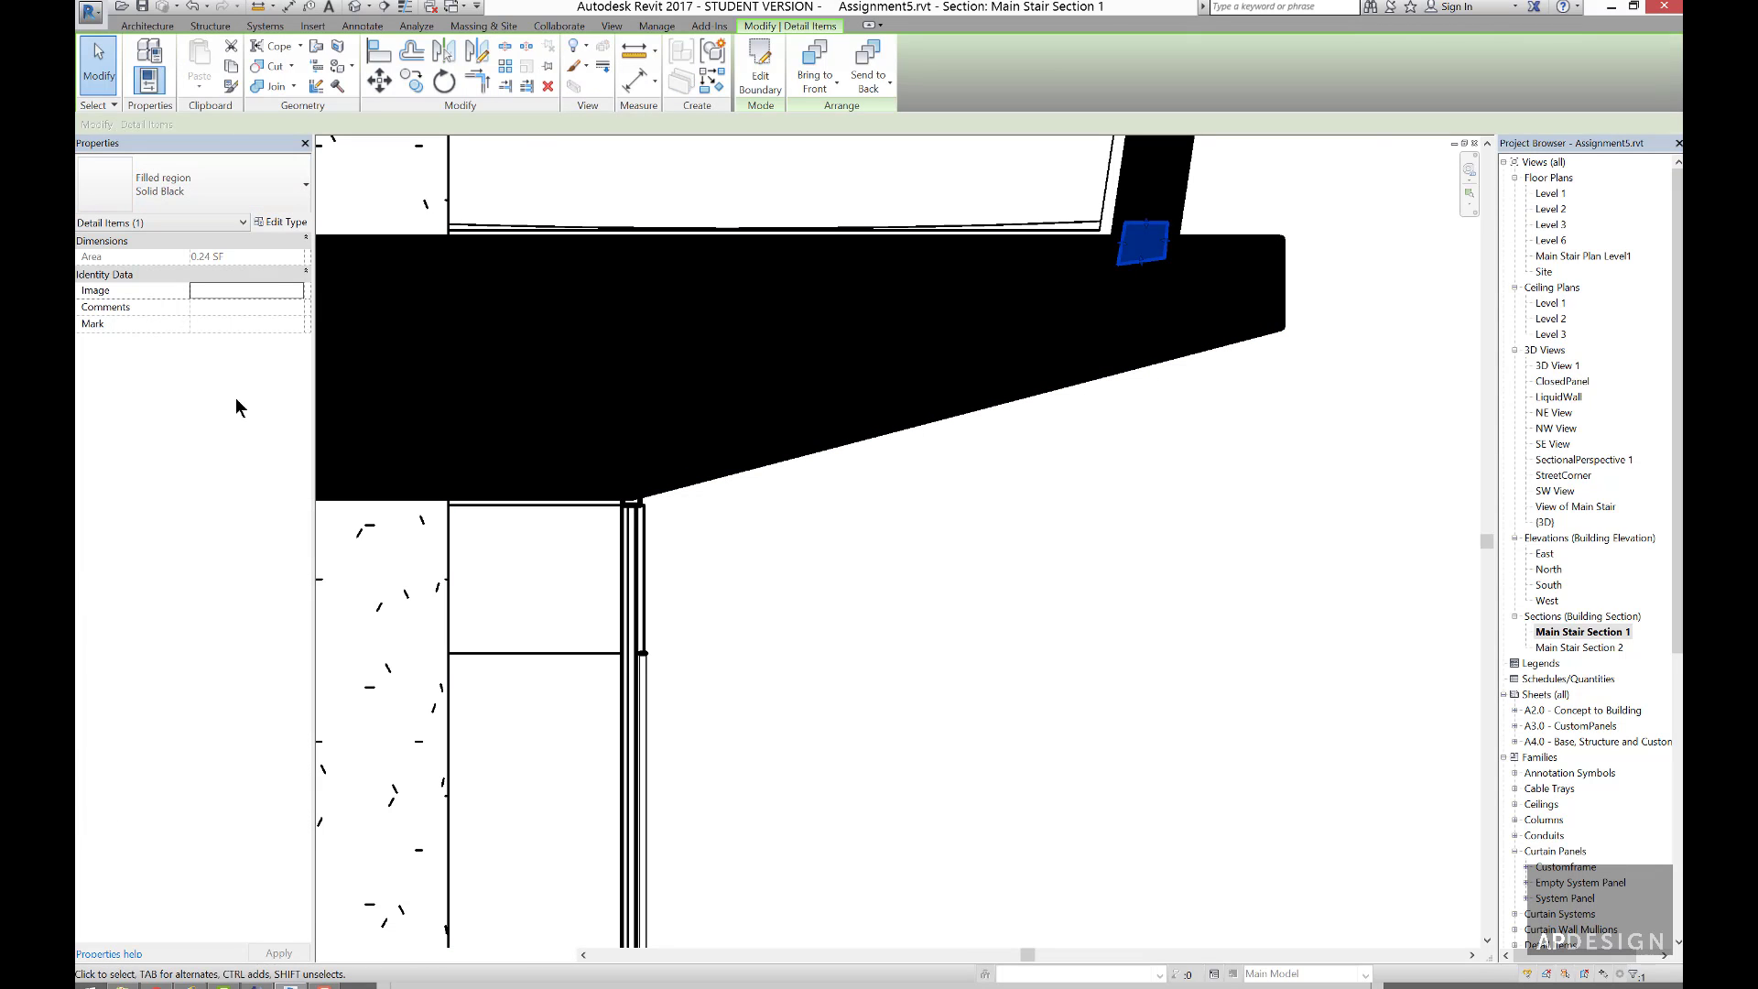
{"action": "left_click", "coordinate": [1084, 519]}
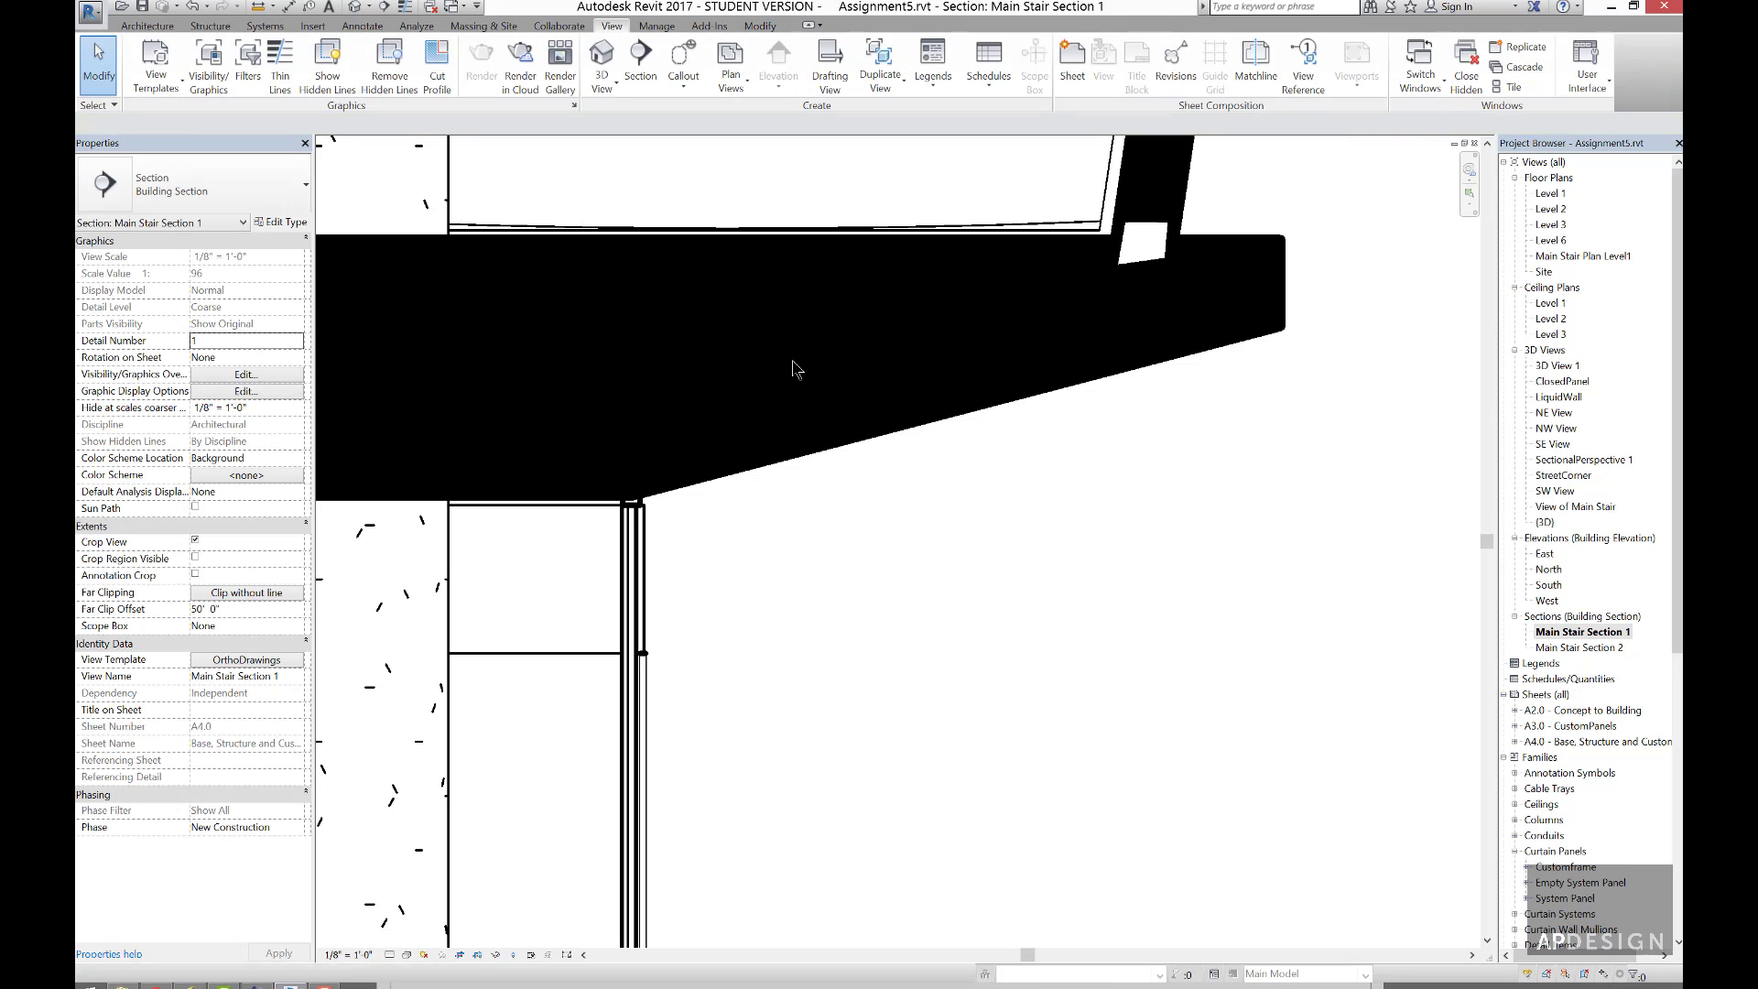
- Set the colour of the Solid Black filled region type to black in its type properties
{"action": "left_click", "coordinate": [1125, 258]}
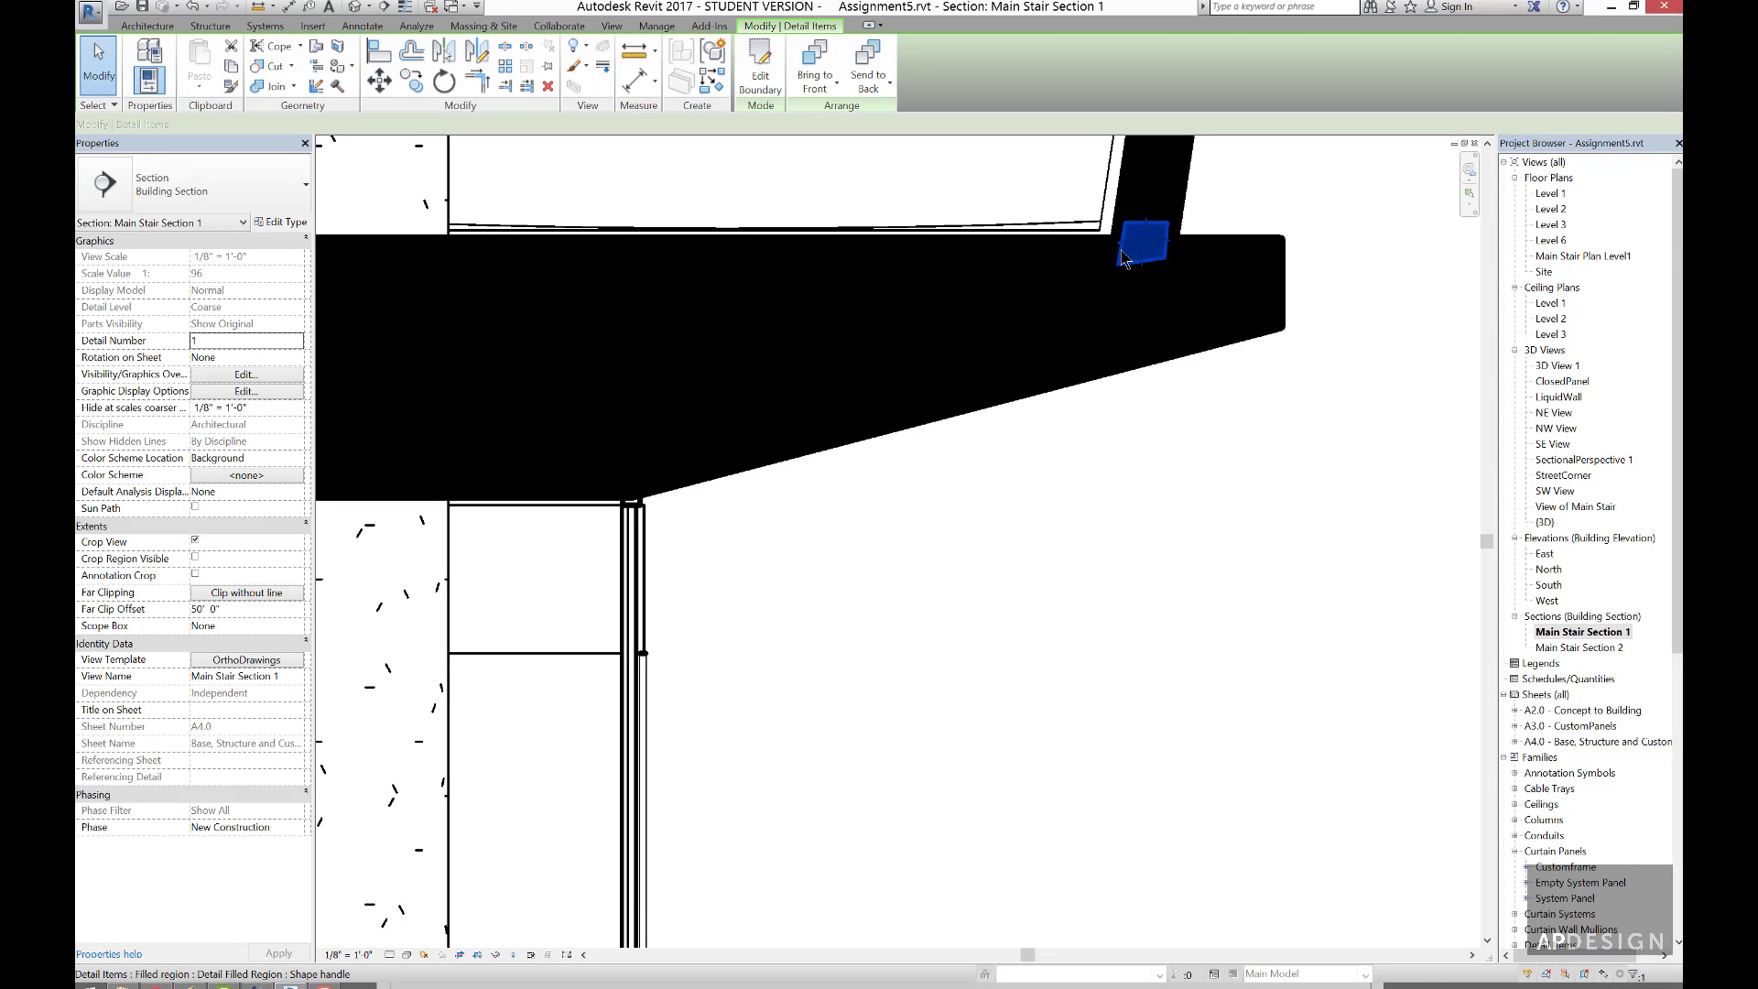
{"action": "left_click", "coordinate": [282, 222]}
{"action": "left_click", "coordinate": [1079, 343]}
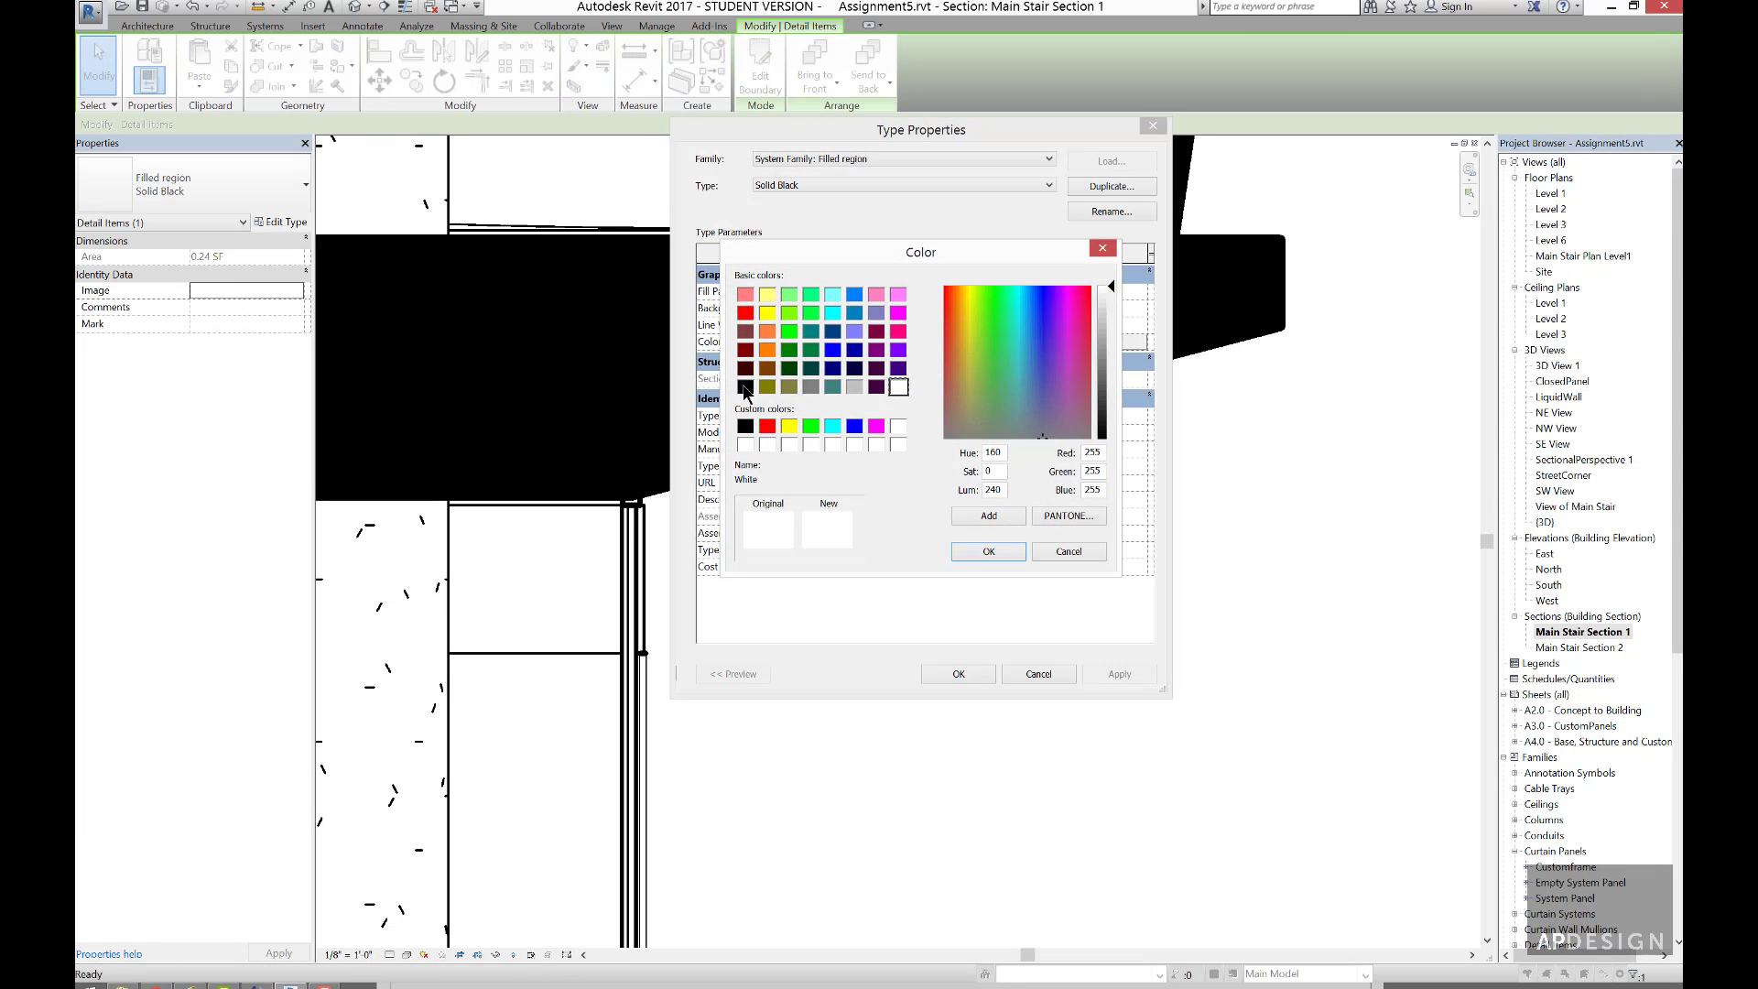
{"action": "left_click", "coordinate": [746, 388]}
{"action": "left_click", "coordinate": [996, 552]}
{"action": "left_click", "coordinate": [973, 674]}
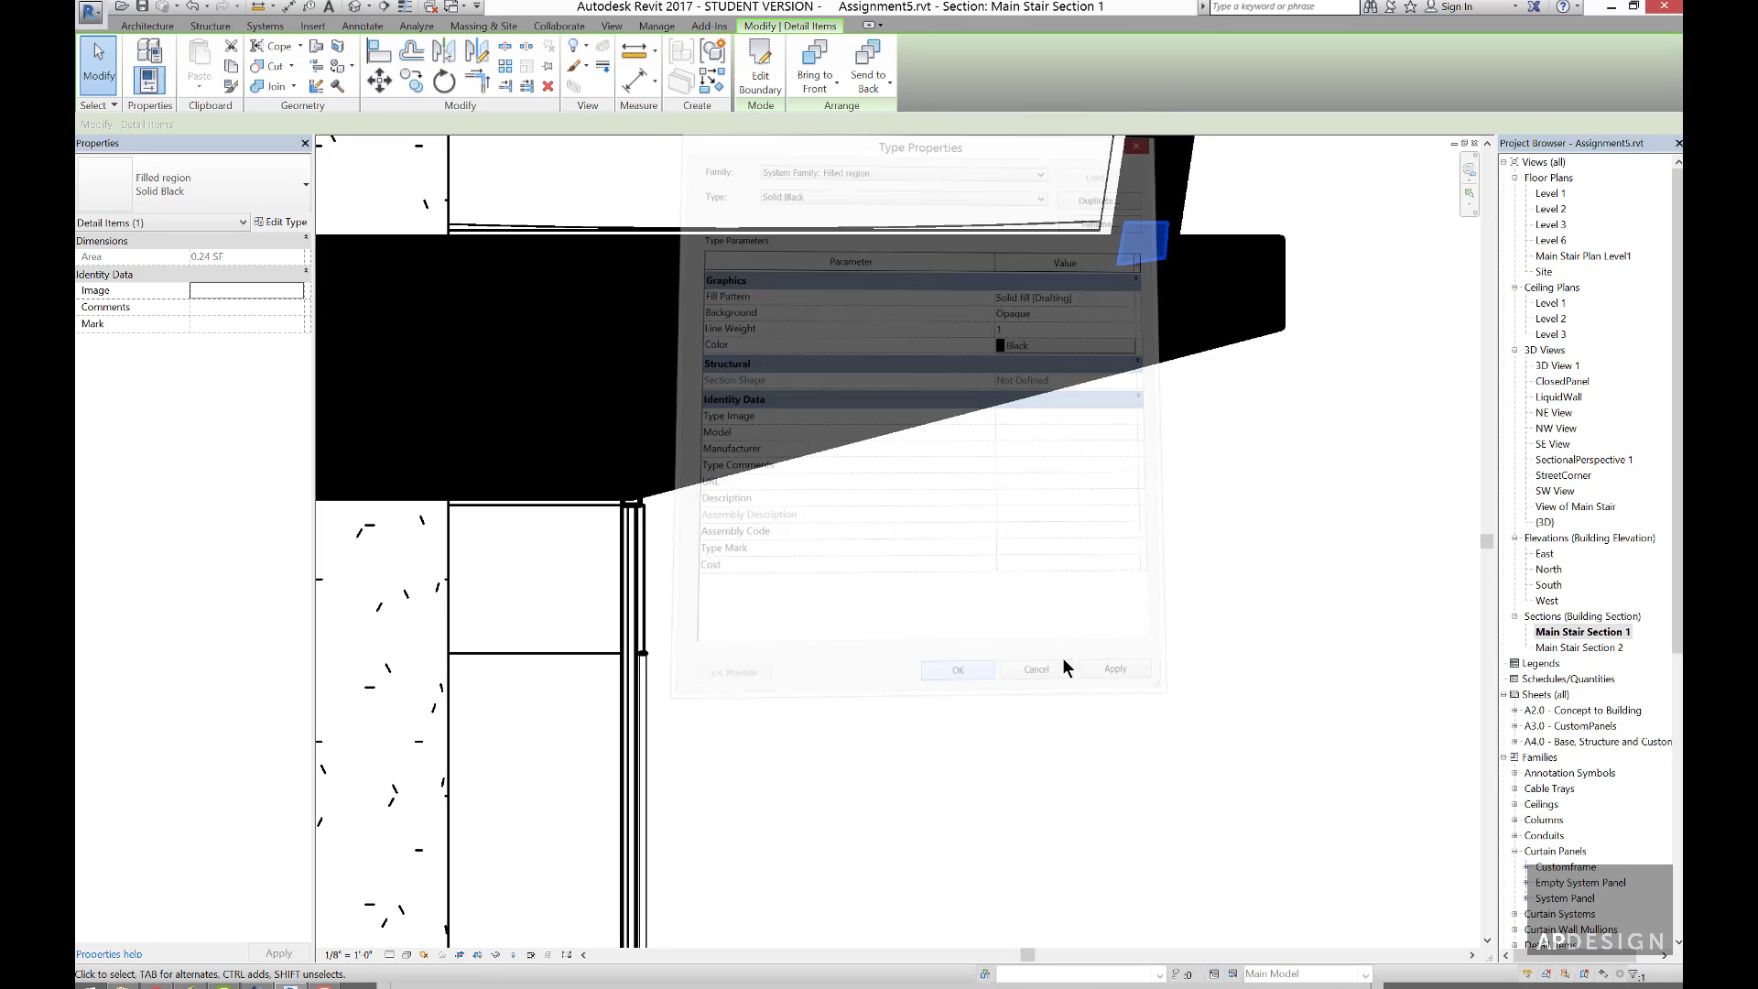
{"action": "left_click", "coordinate": [1163, 548]}
- Change the long white filled region along the ground floor slab to the Solid Black type
{"action": "scroll", "coordinate": [1168, 501], "scroll_direction": "down", "scroll_amount": 5}
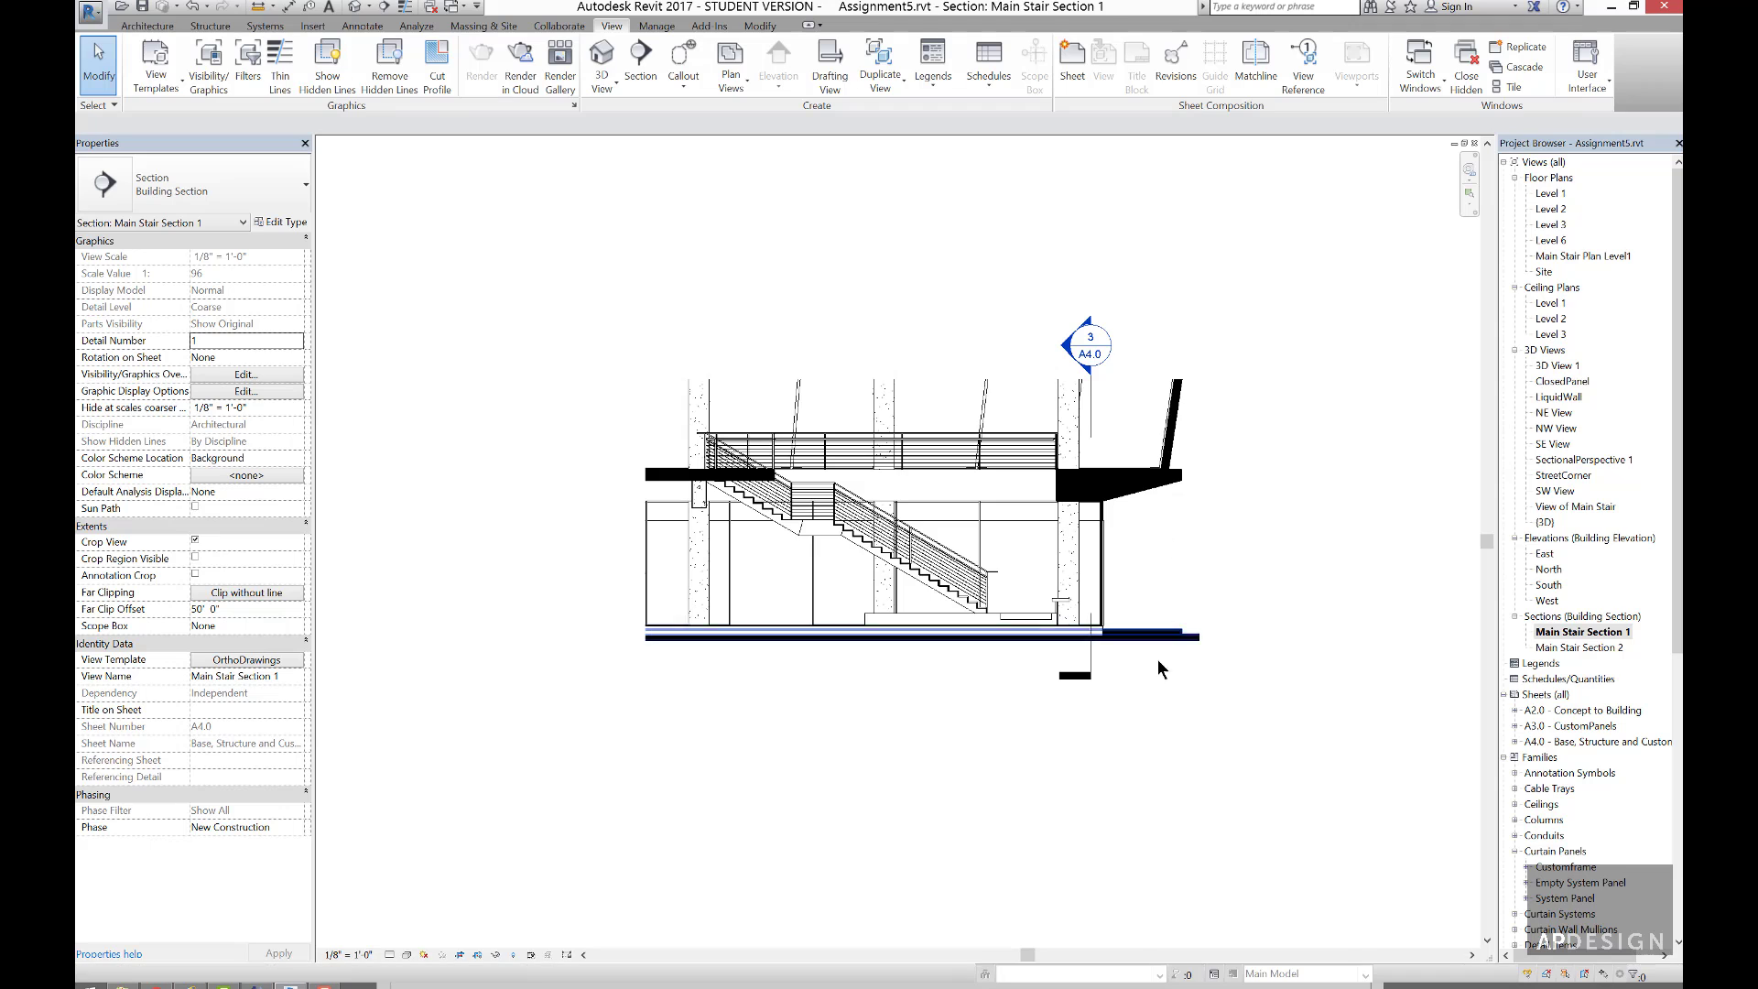
{"action": "scroll", "coordinate": [1157, 660], "scroll_direction": "up", "scroll_amount": 4}
{"action": "left_click", "coordinate": [975, 559]}
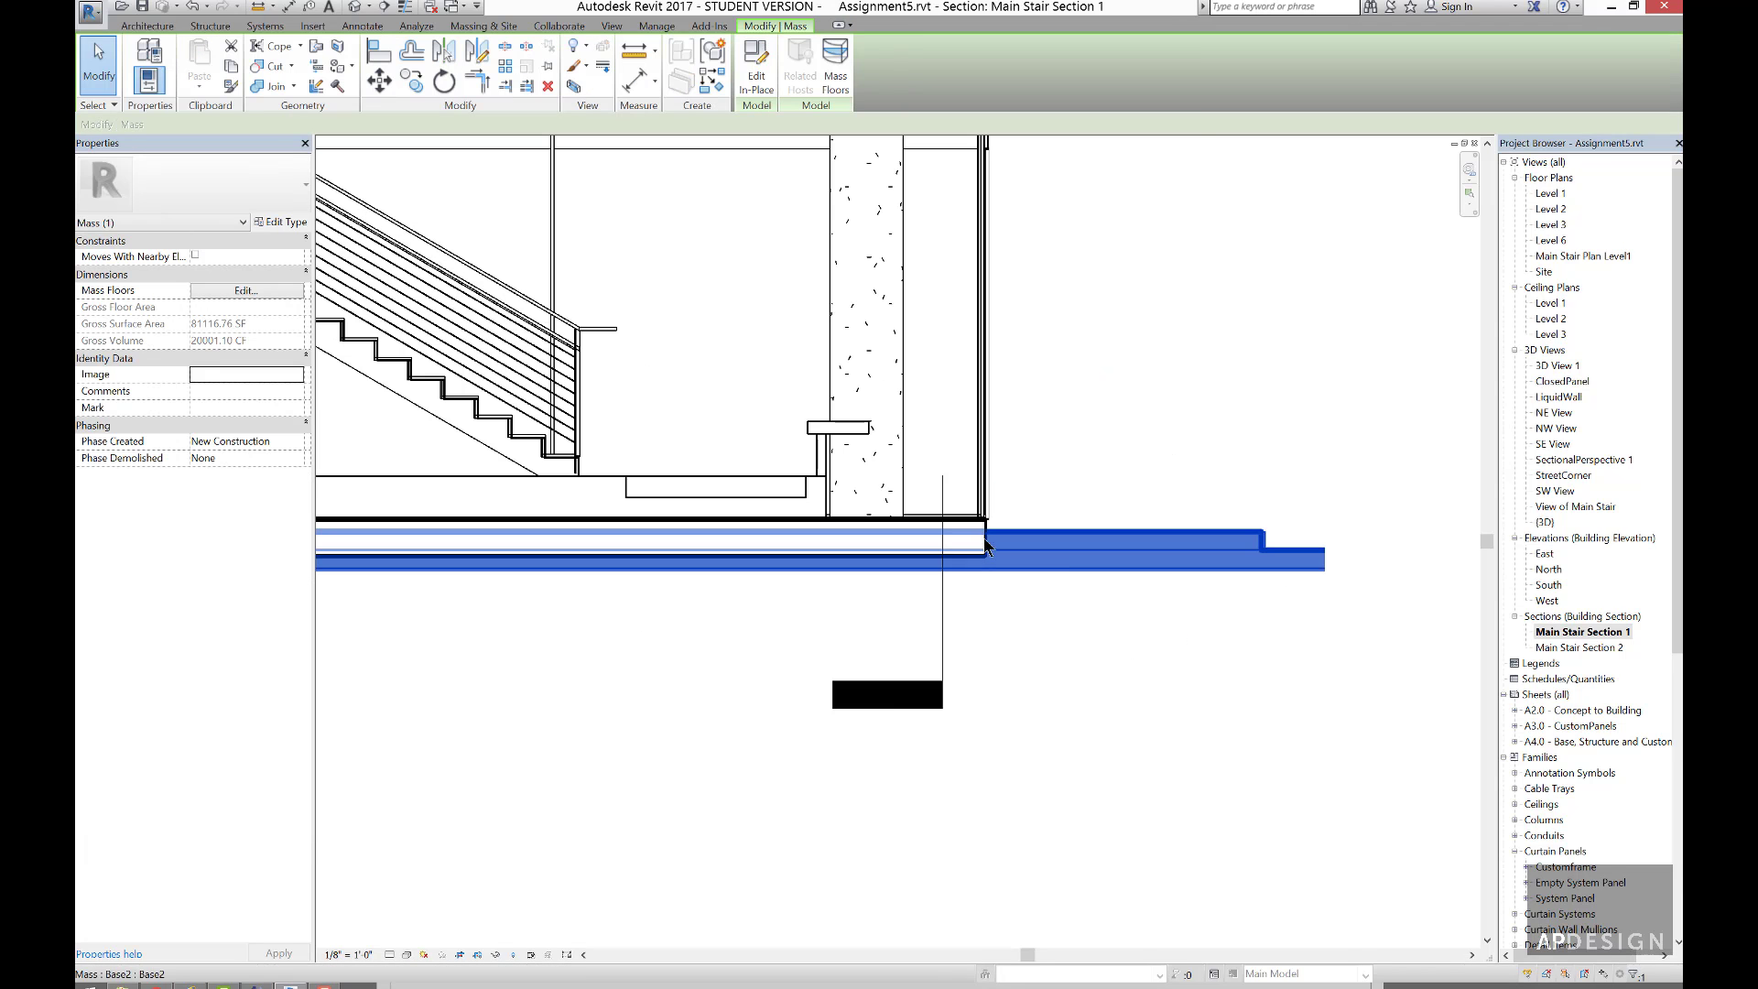
{"action": "left_click", "coordinate": [985, 536]}
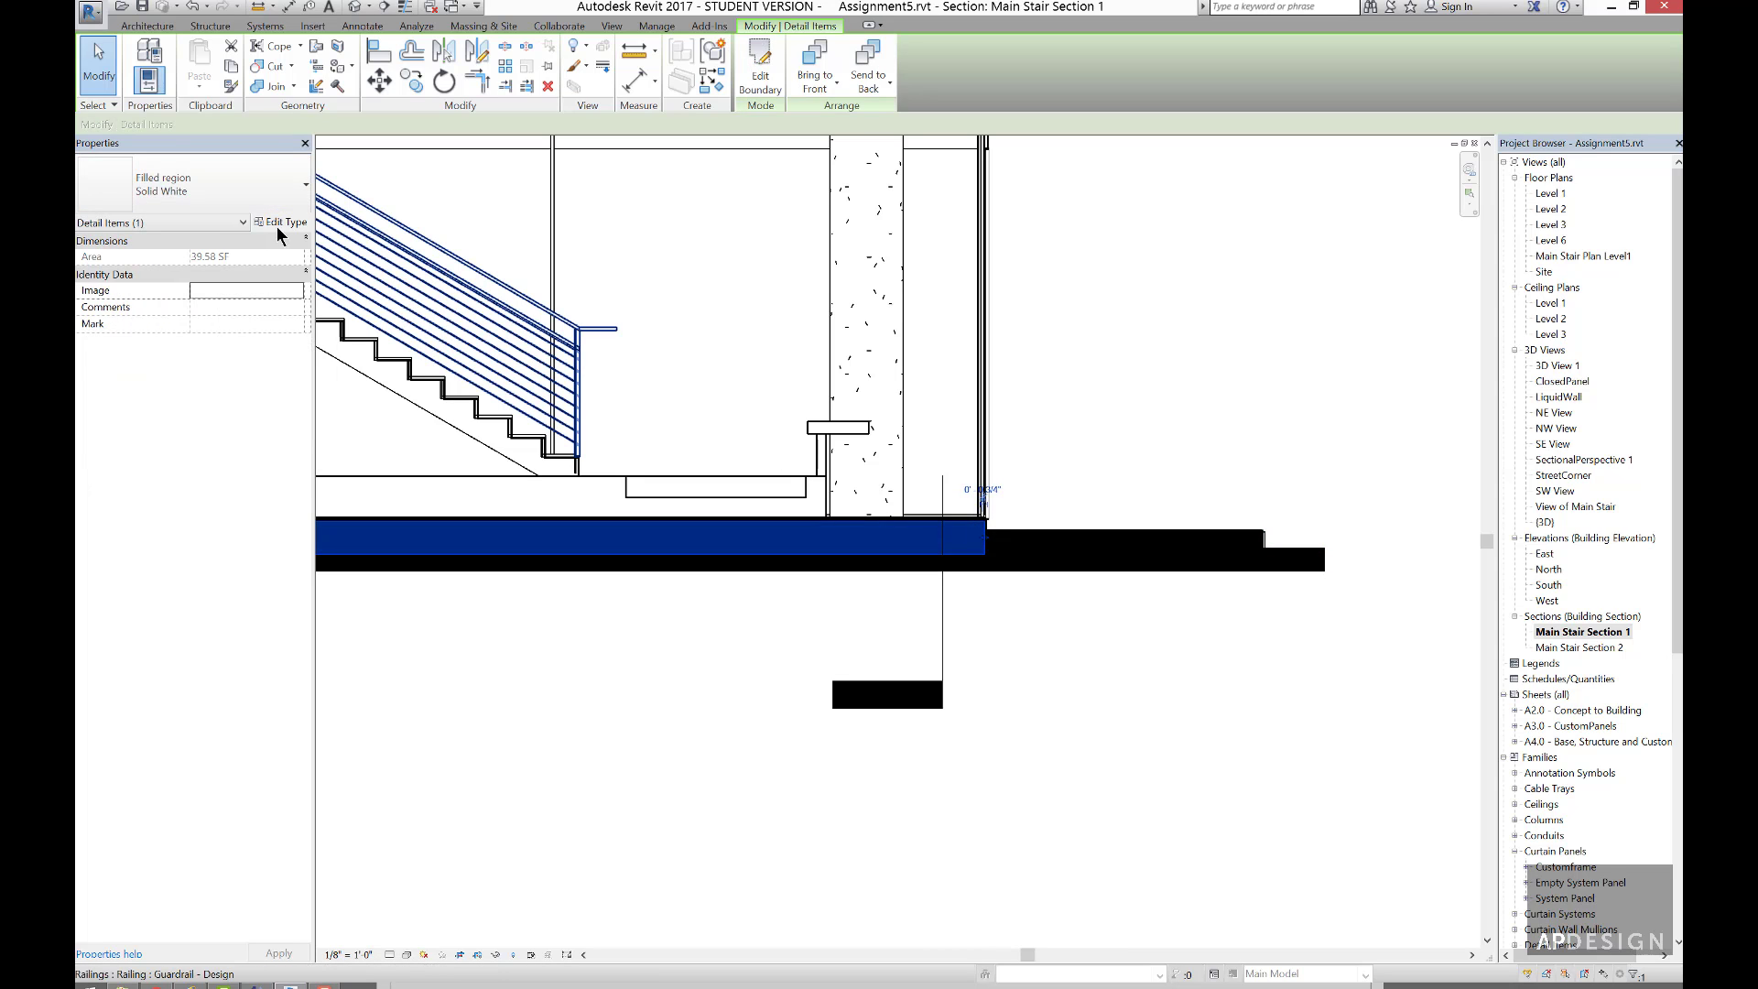
{"action": "left_click", "coordinate": [257, 206]}
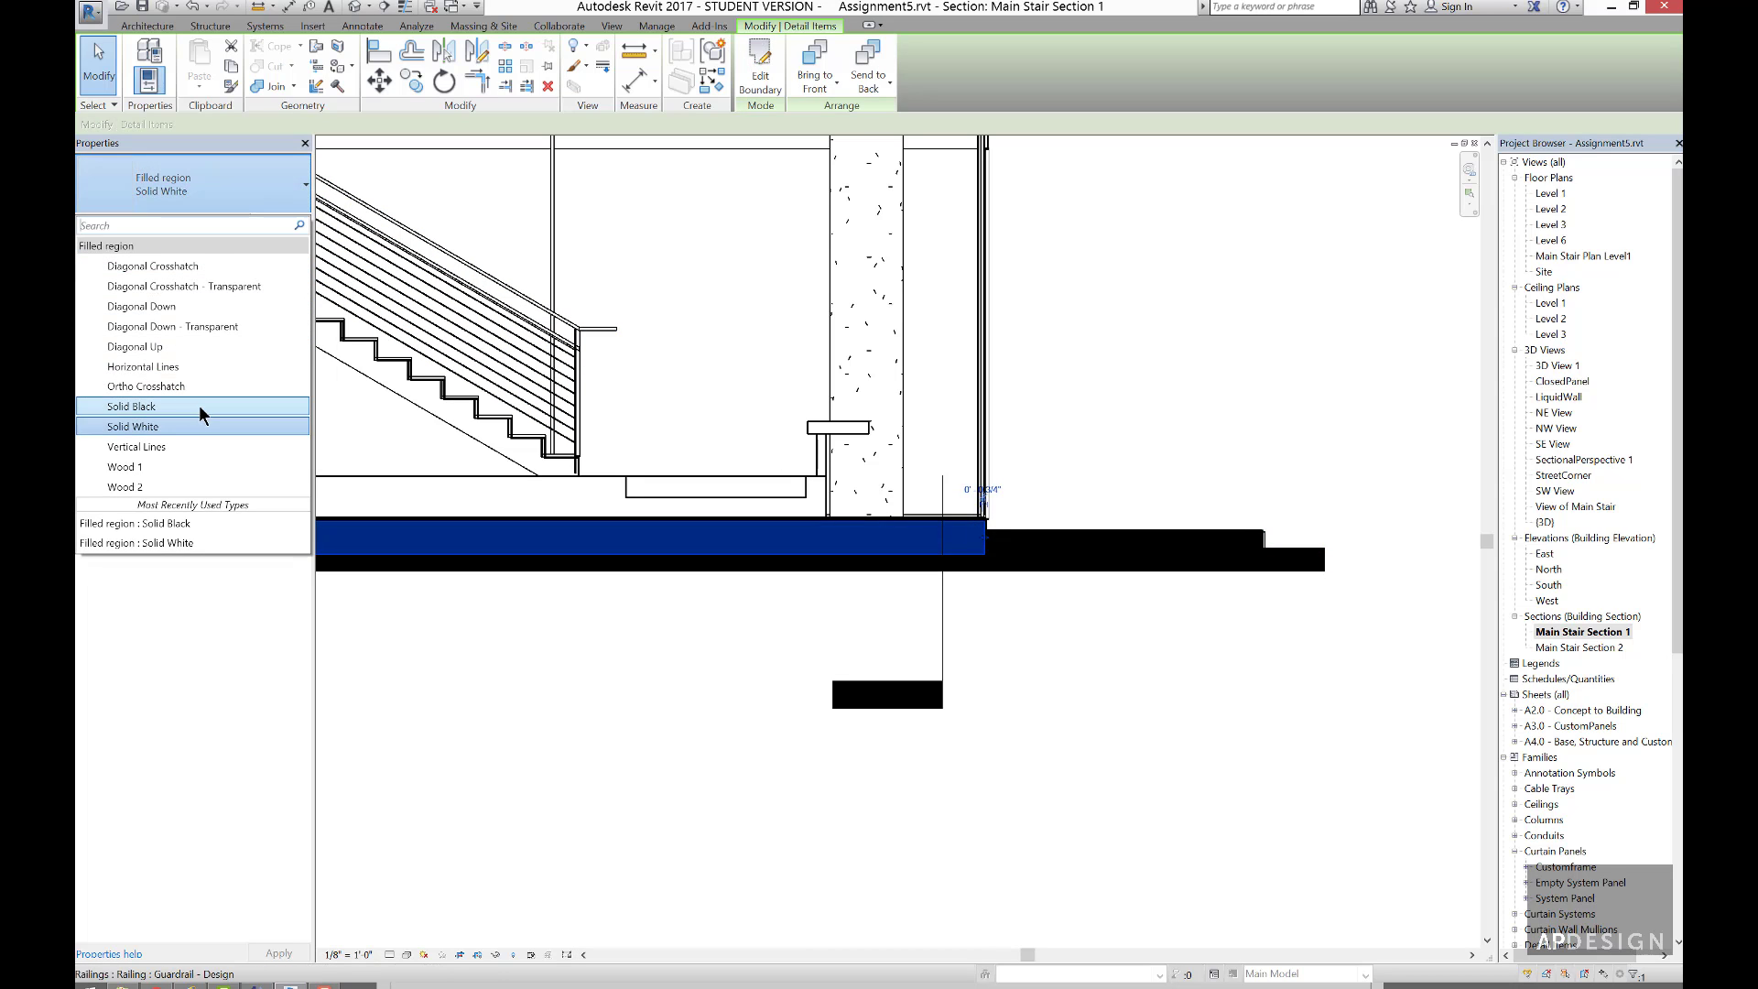
{"action": "left_click", "coordinate": [200, 405]}
{"action": "scroll", "coordinate": [1075, 381], "scroll_direction": "down", "scroll_amount": 3}
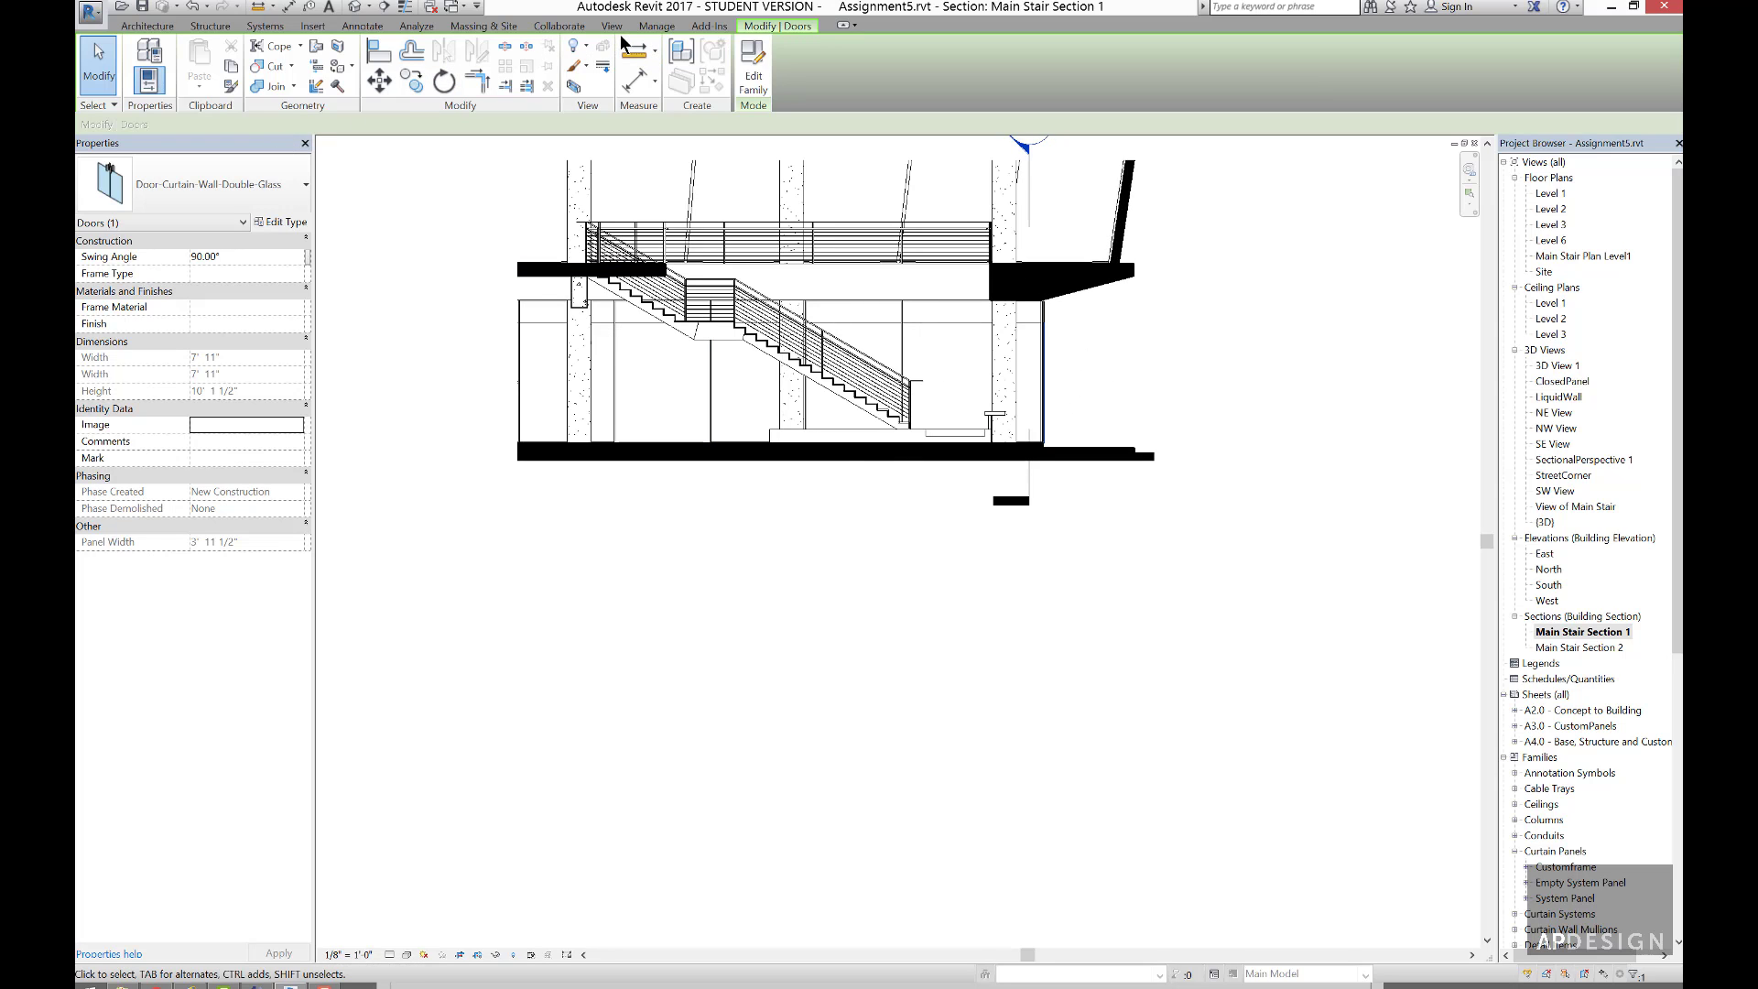
{"action": "scroll", "coordinate": [720, 246], "scroll_direction": "down", "scroll_amount": 2}
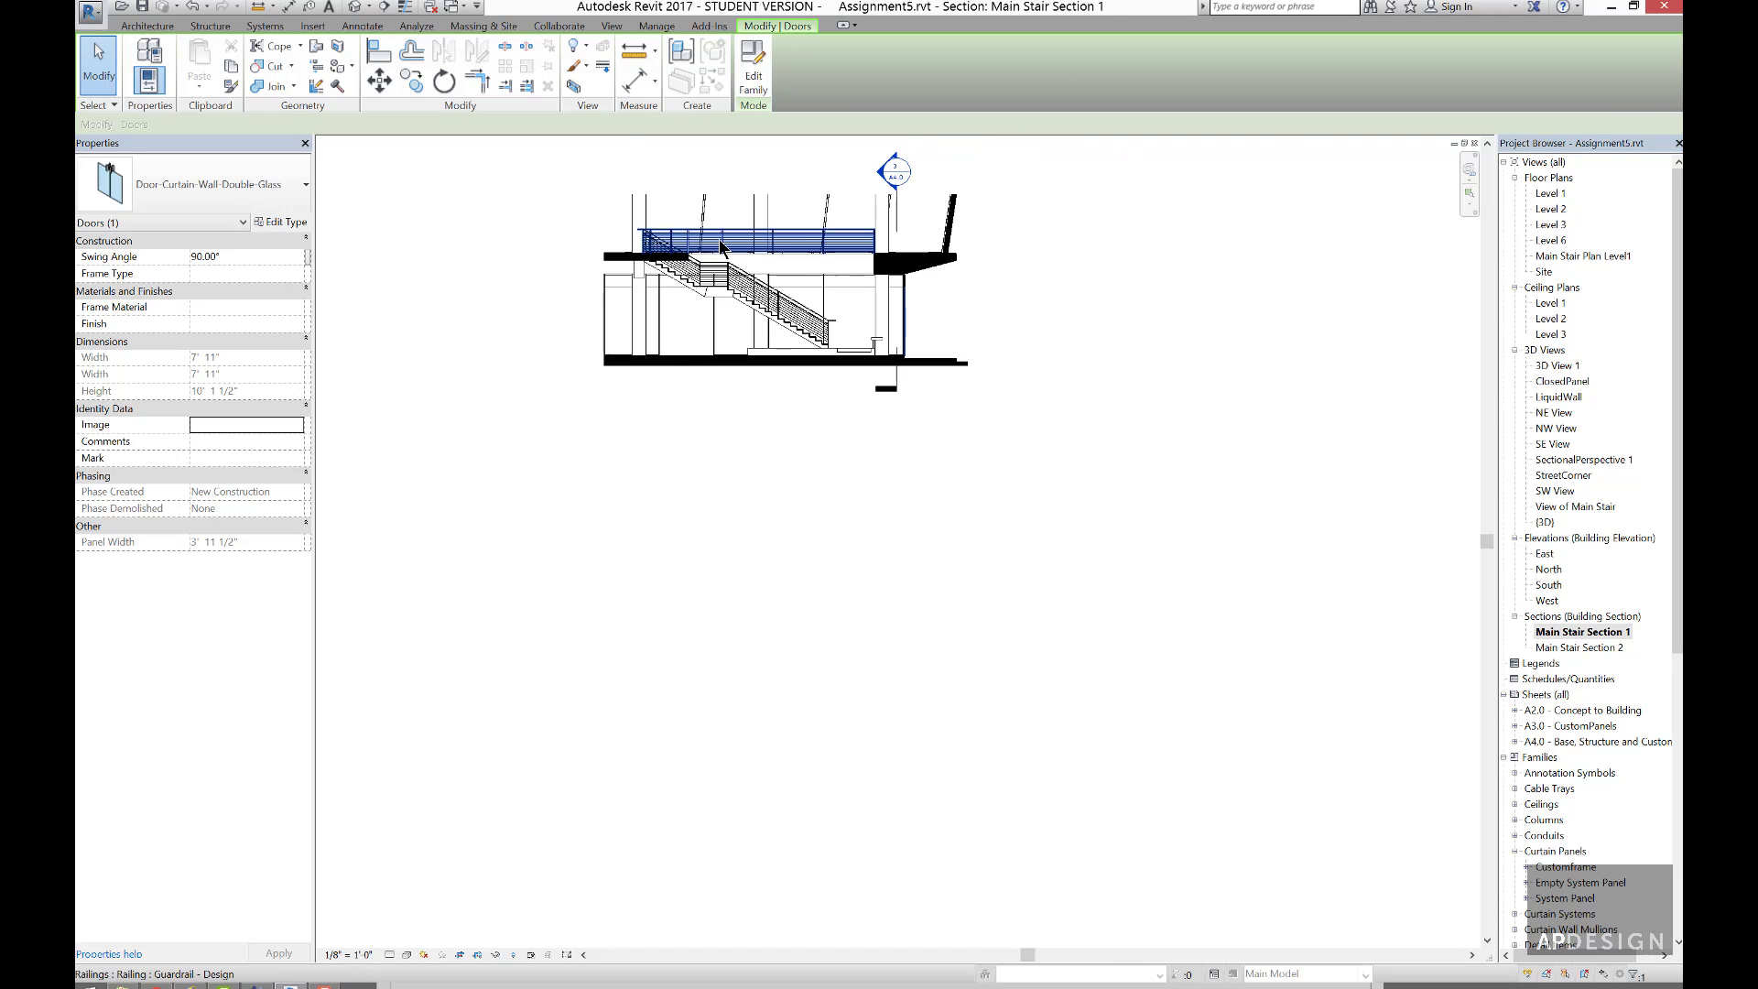
{"action": "scroll", "coordinate": [657, 195], "scroll_direction": "up", "scroll_amount": 4}
{"action": "scroll", "coordinate": [868, 300], "scroll_direction": "down", "scroll_amount": 1}
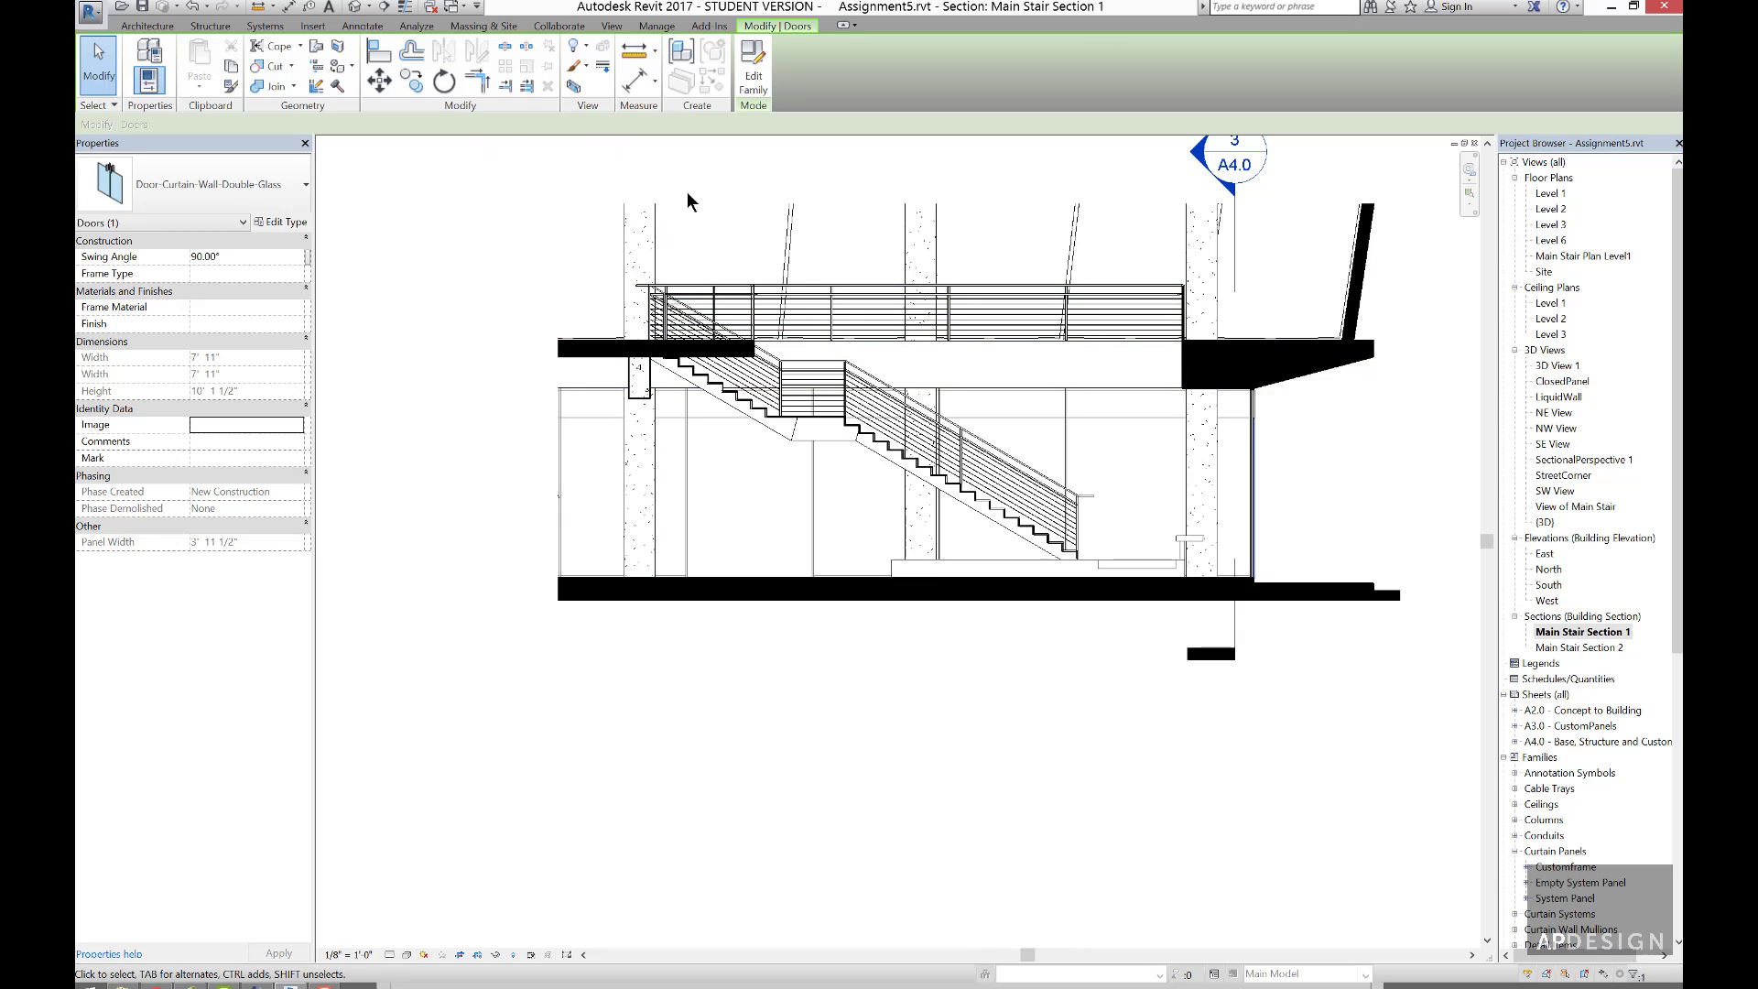
{"action": "key", "text": "v"}
{"action": "key", "text": "g"}
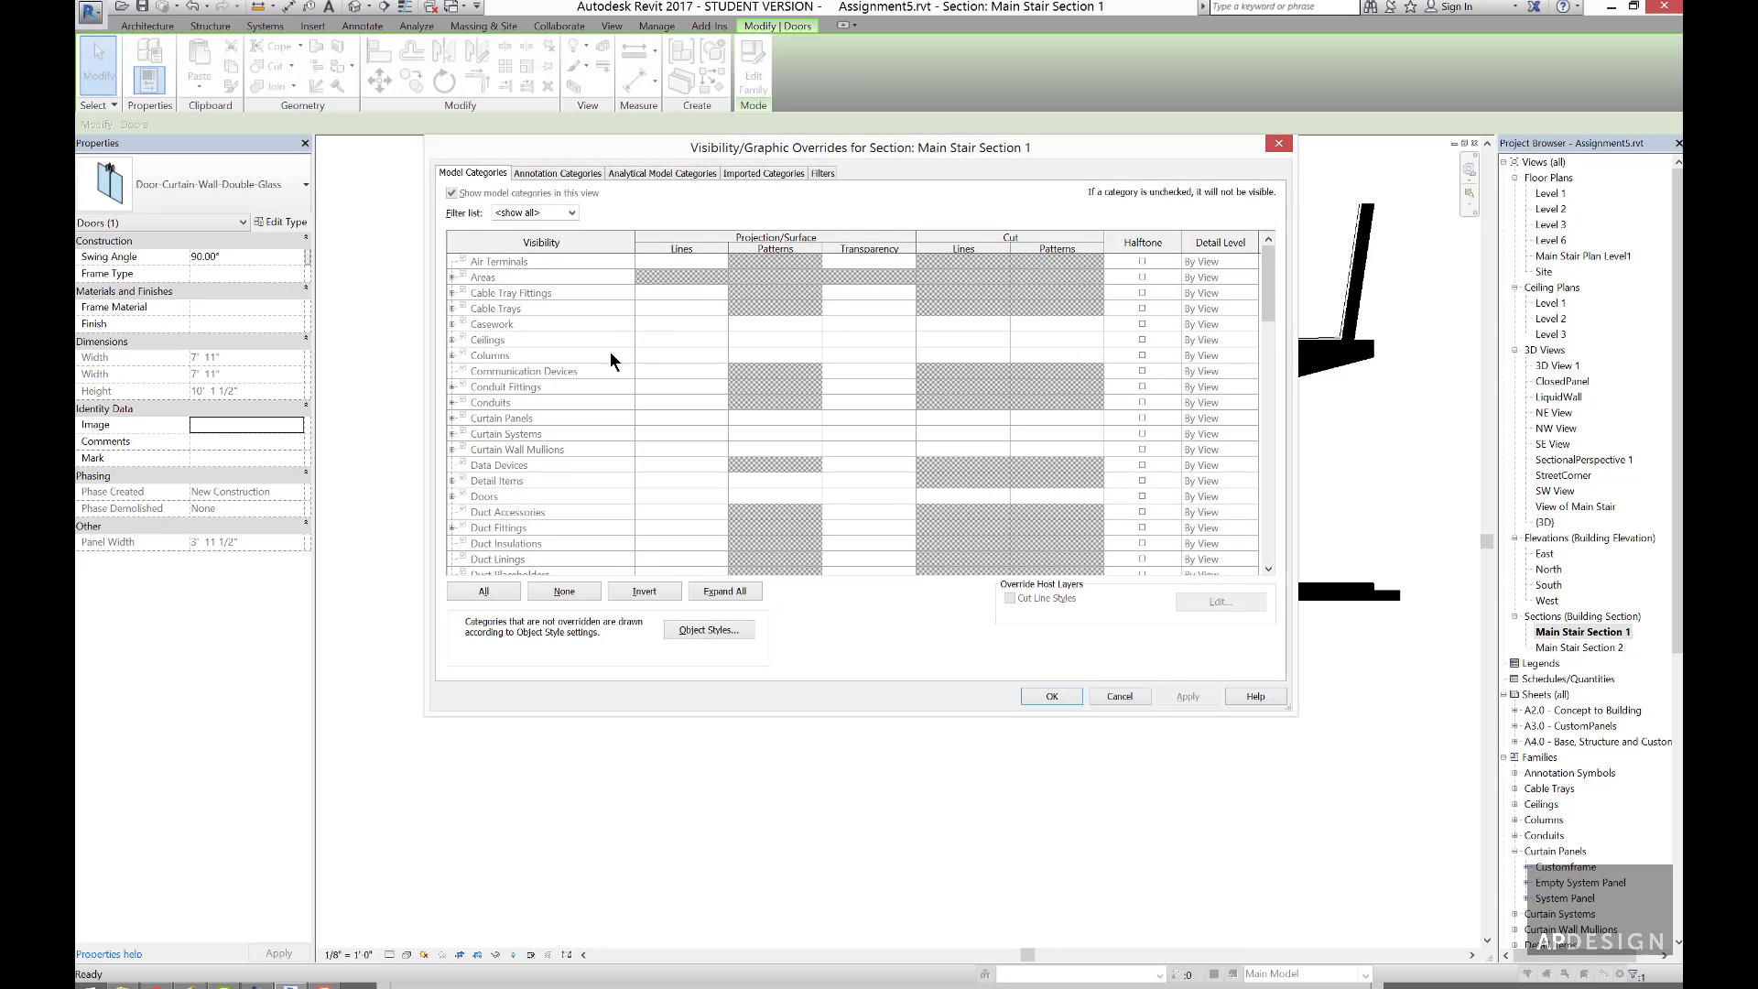
{"action": "left_click", "coordinate": [1119, 696]}
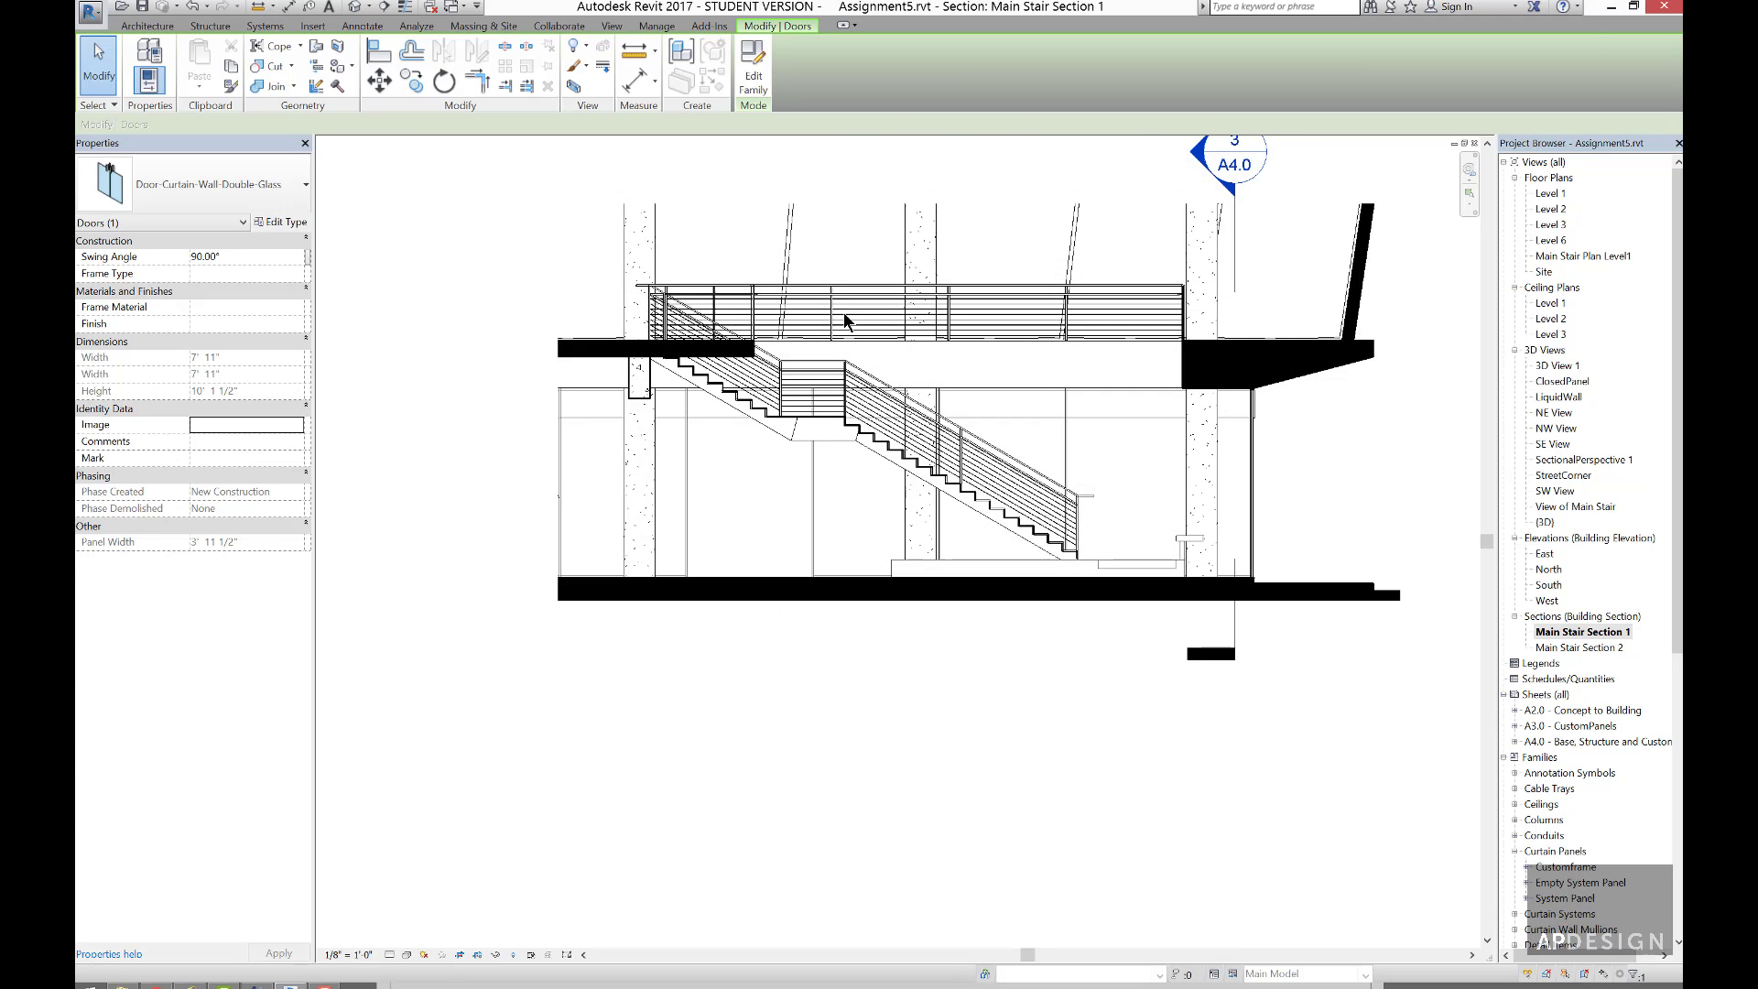
{"action": "key", "text": "Escape"}
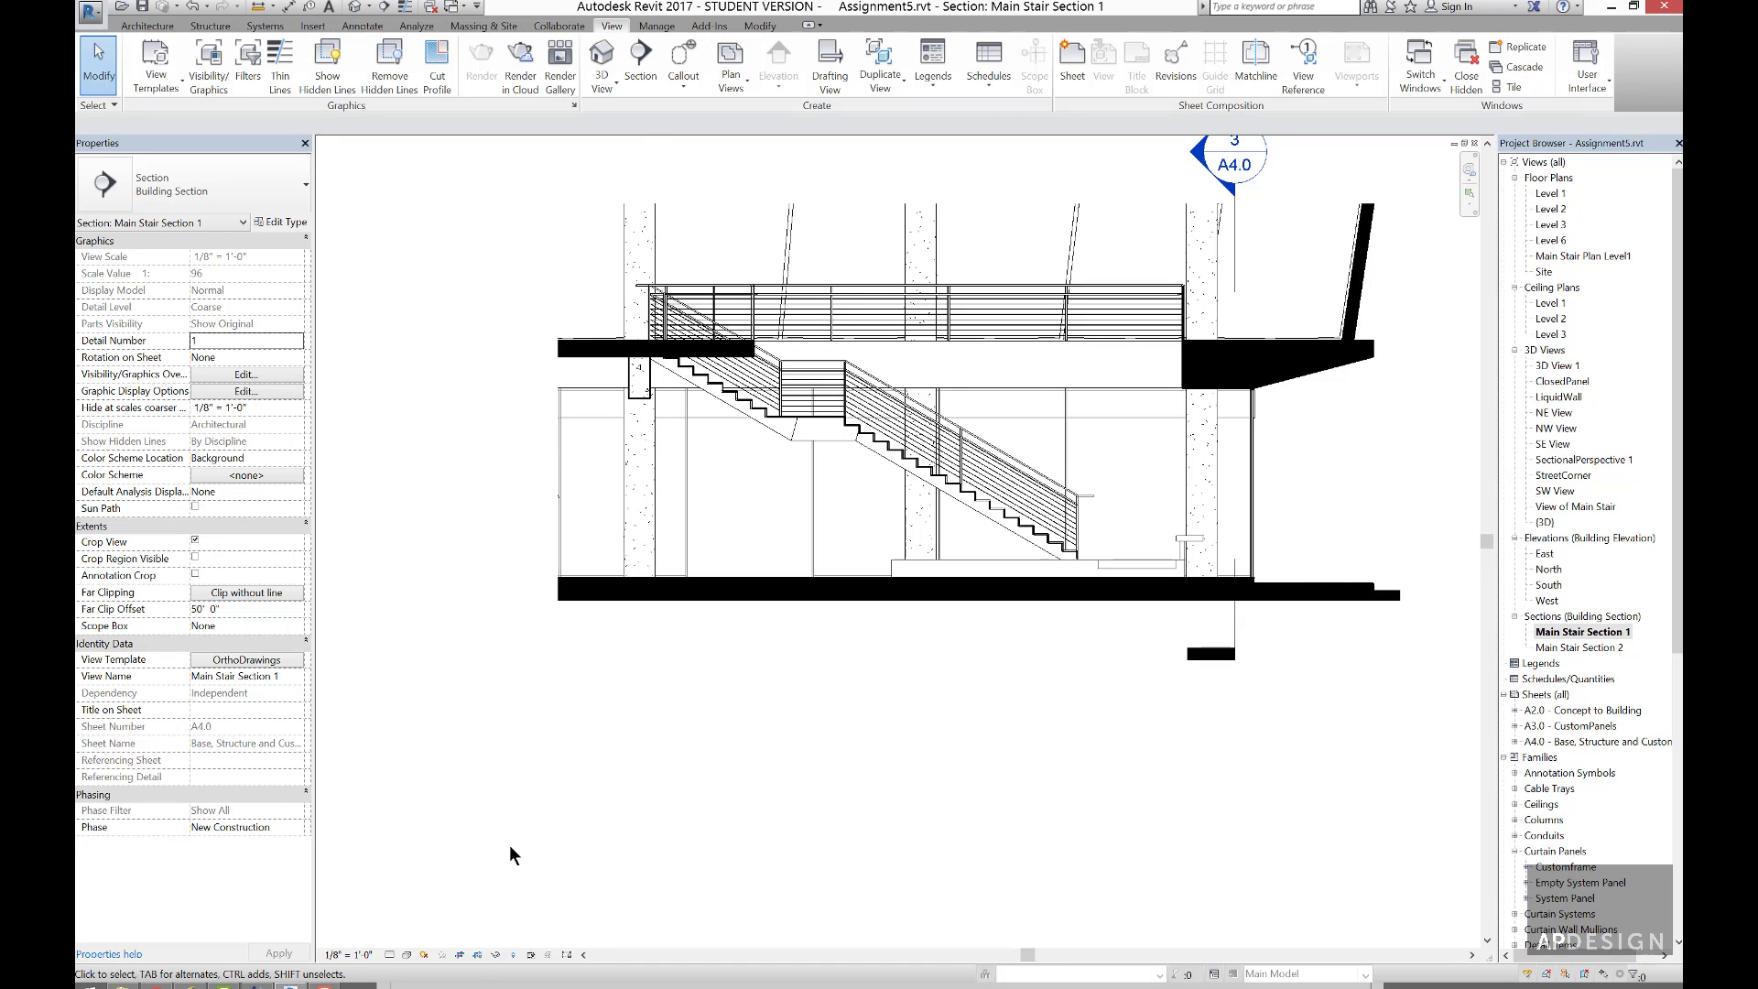
- Open the visibility/graphics overrides for the Main Stair Section 1 view
{"action": "left_click", "coordinate": [413, 943]}
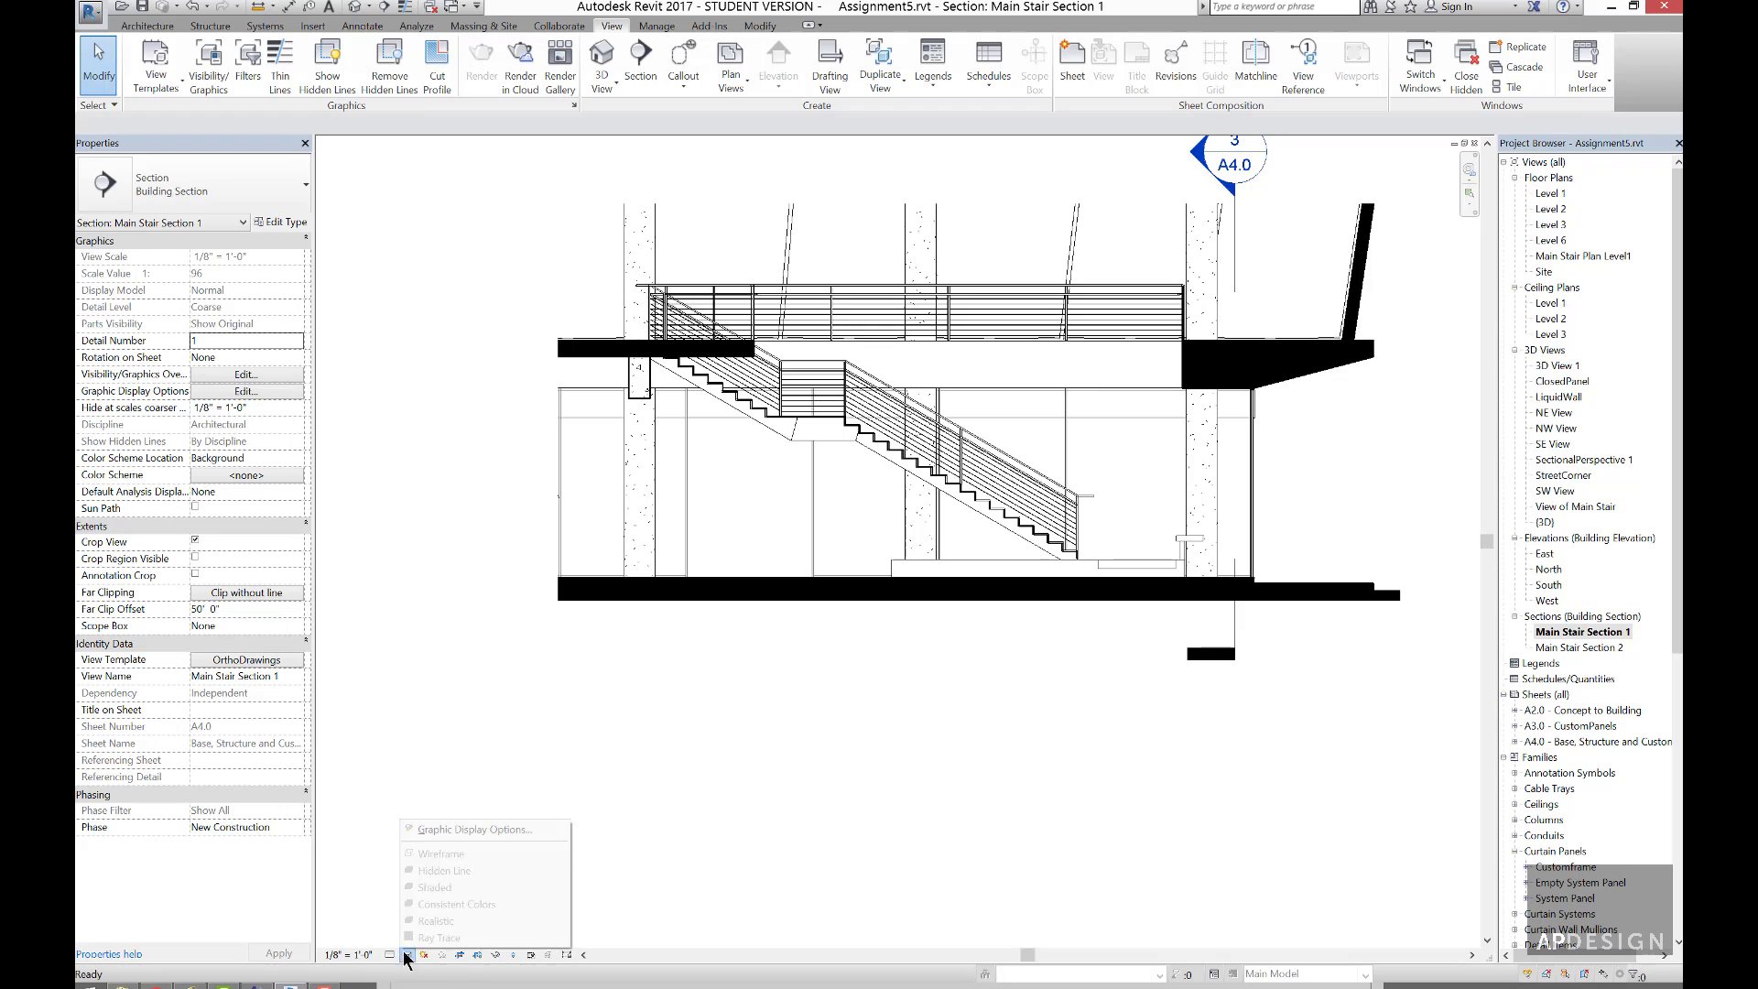
{"action": "left_click", "coordinate": [524, 630]}
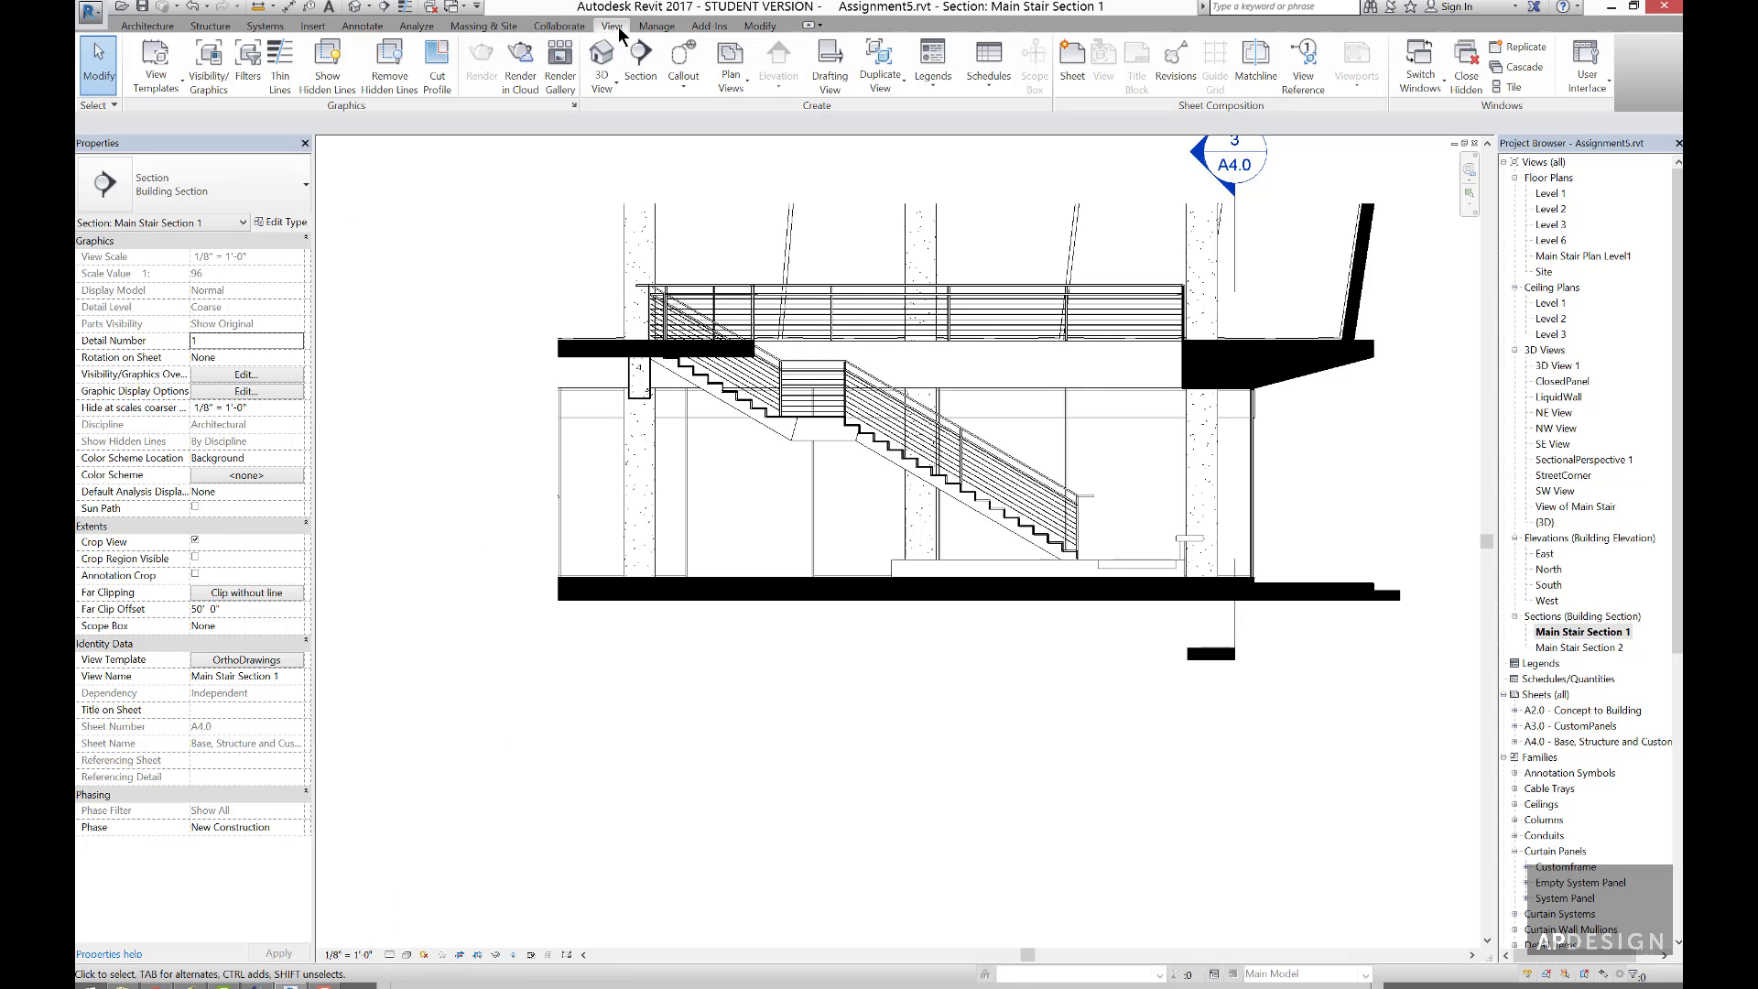
{"action": "left_click", "coordinate": [200, 75]}
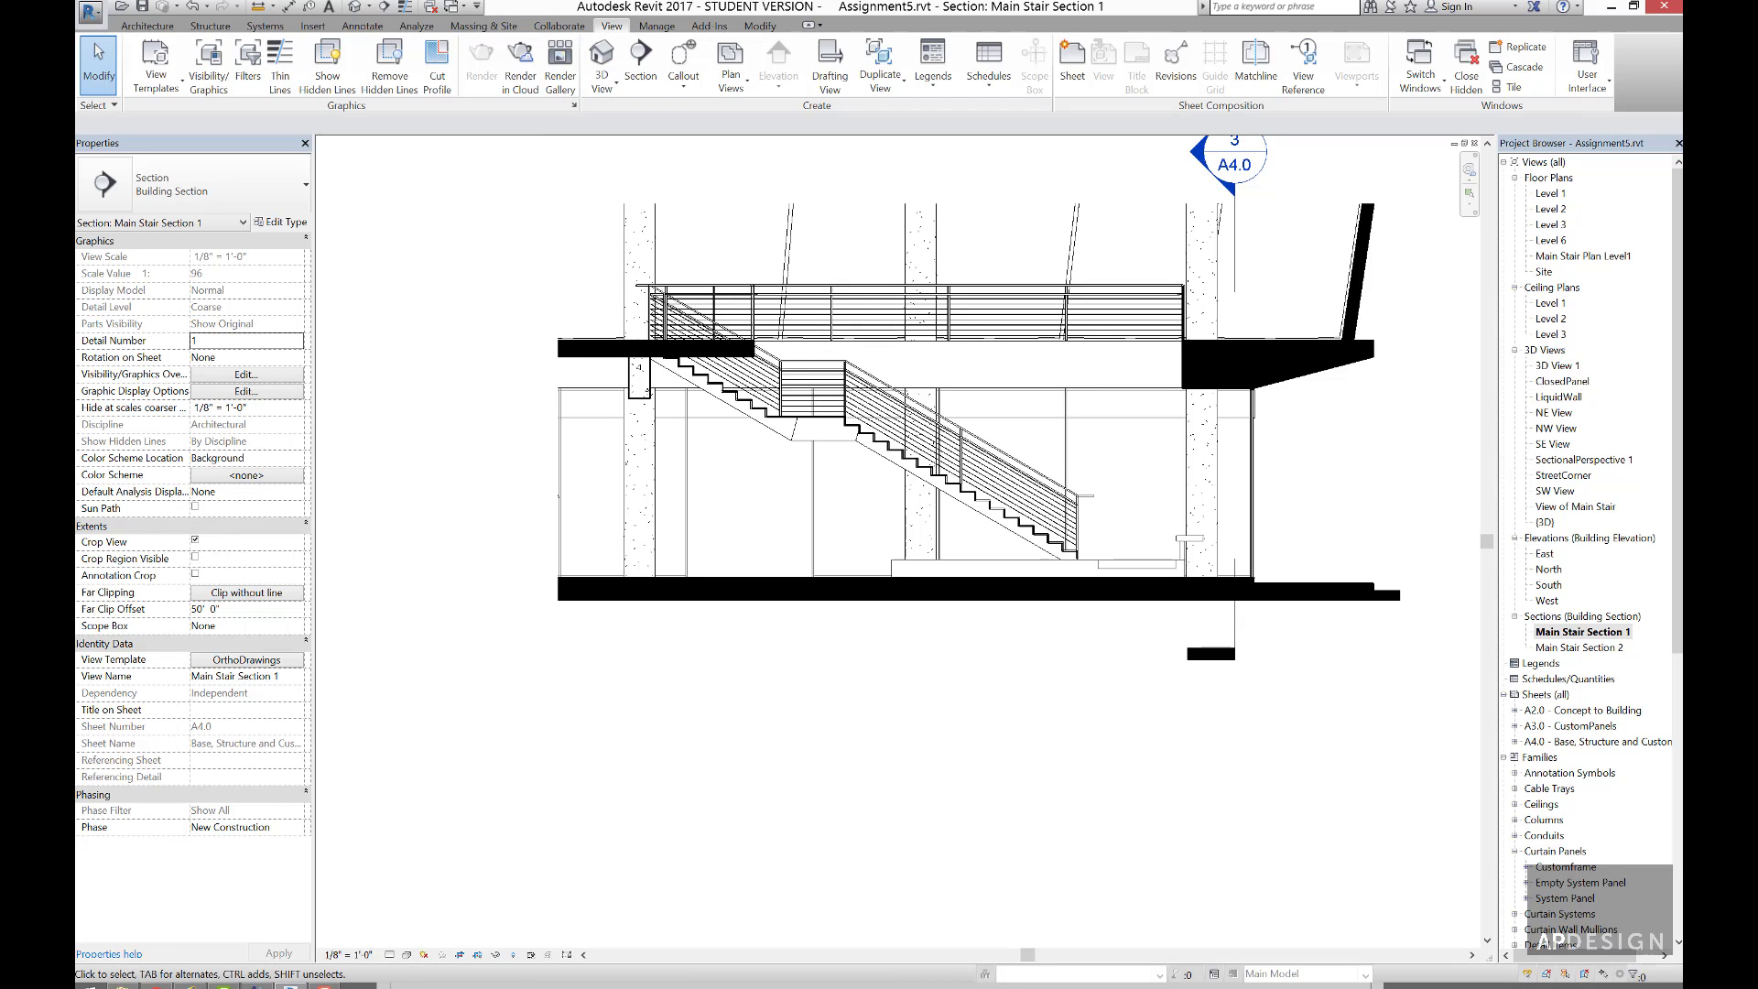